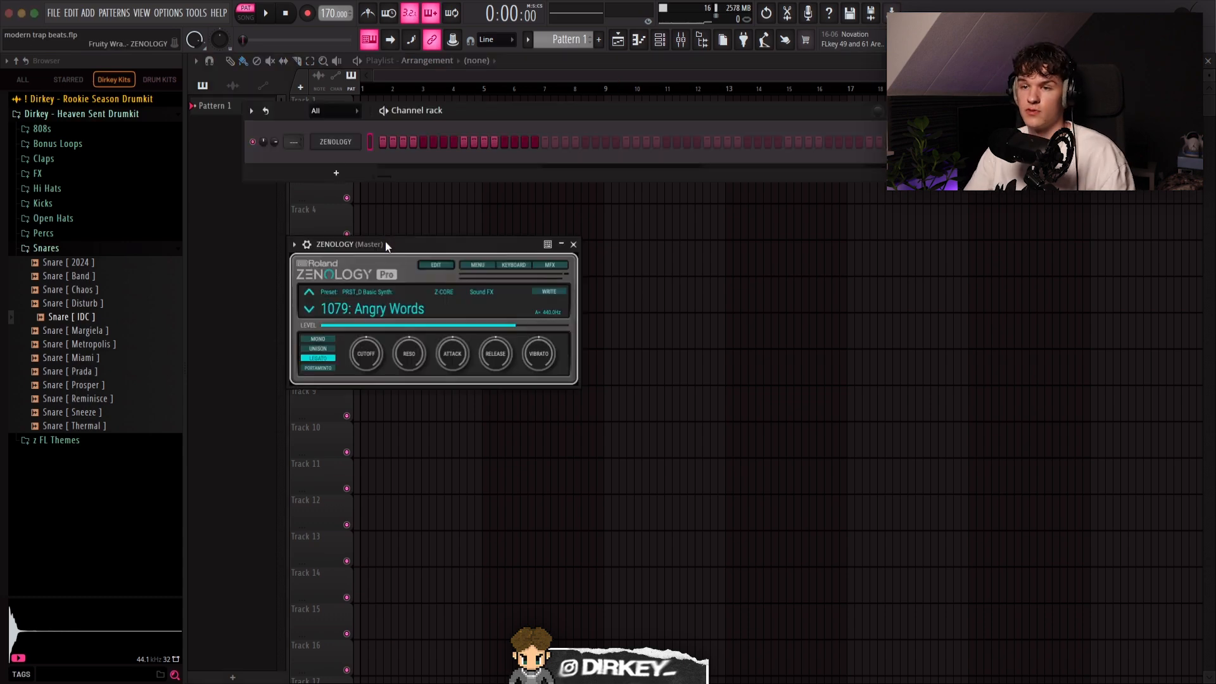
- Add a Keyscape instrument channel and load its LA Custom C7 - Wash patch
{"action": "left_click_drag", "start_coordinate": [386, 244], "coordinate": [384, 199]}
{"action": "left_click", "coordinate": [346, 175]}
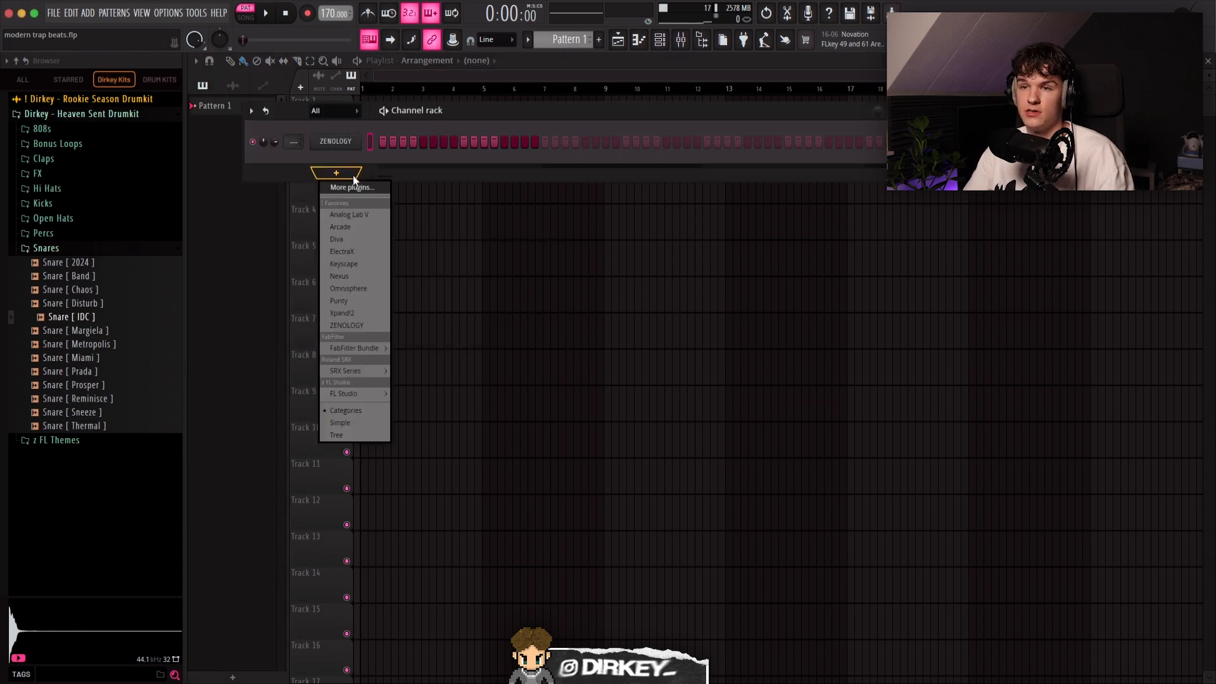
{"action": "left_click", "coordinate": [349, 265]}
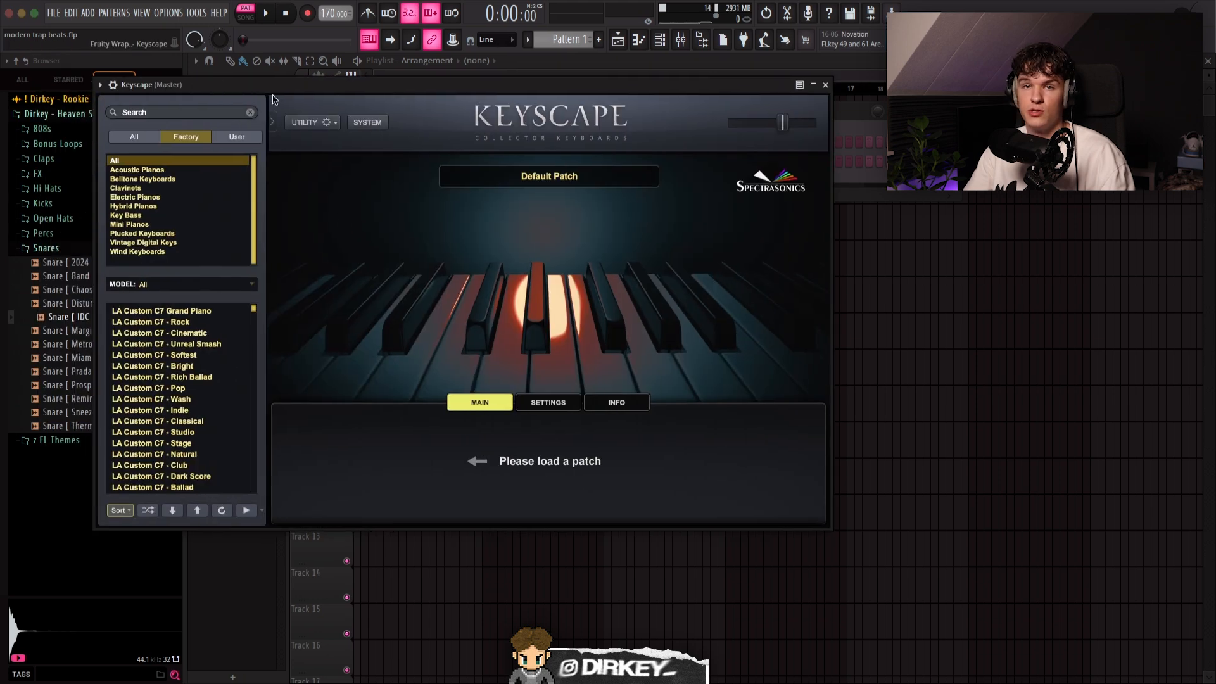
{"action": "left_click", "coordinate": [175, 399]}
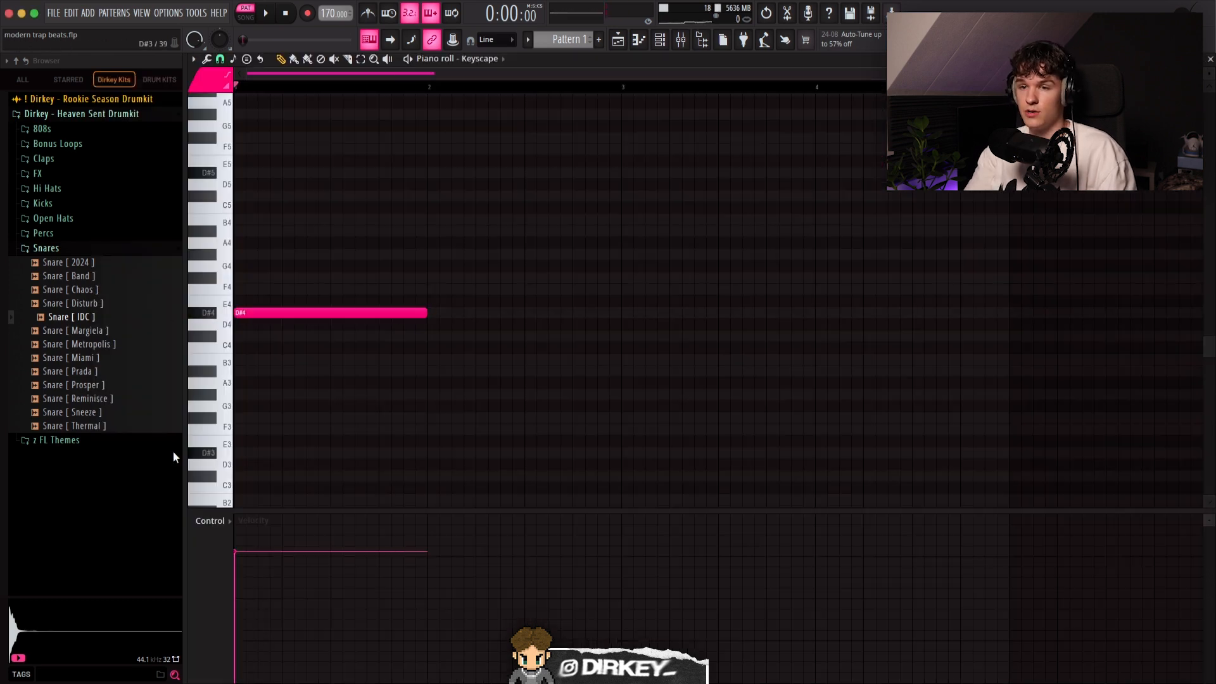
- Add F#5, A#5 and F5 notes above the one-bar D#4, with F#5 and F5 filling half a bar each, and play them
{"action": "left_click", "coordinate": [249, 603]}
{"action": "left_click_drag", "start_coordinate": [316, 510], "coordinate": [318, 486]}
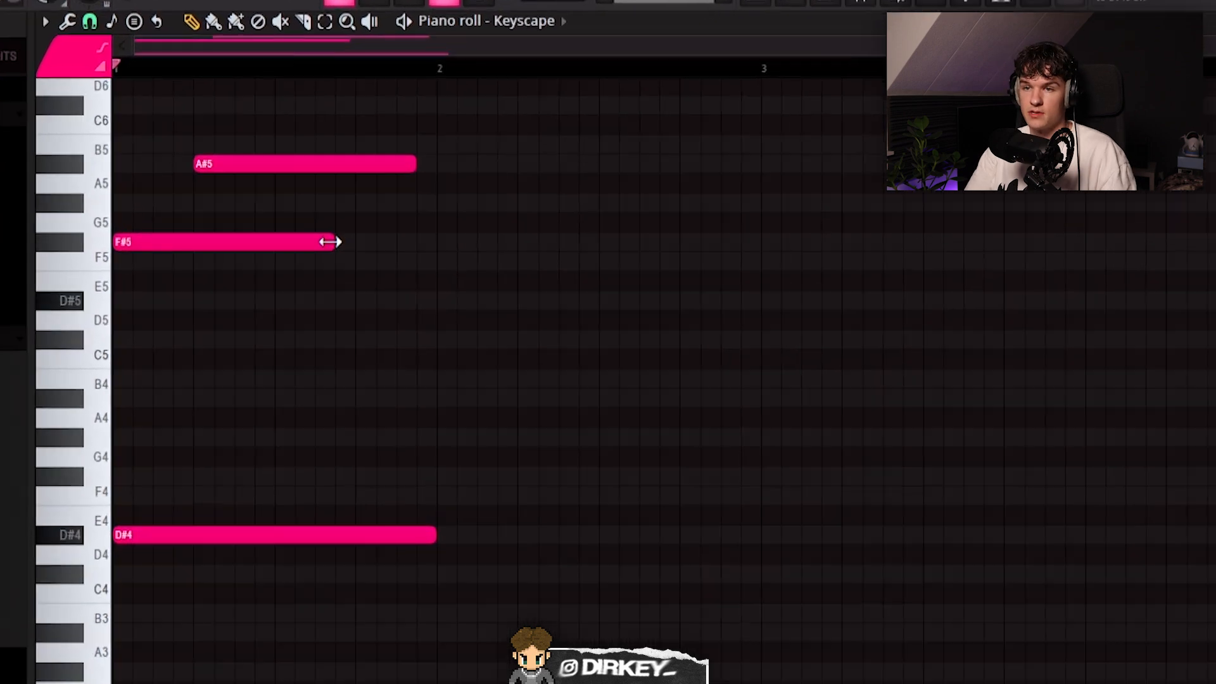
{"action": "left_click_drag", "start_coordinate": [362, 187], "coordinate": [331, 188]}
{"action": "left_click", "coordinate": [261, 256]}
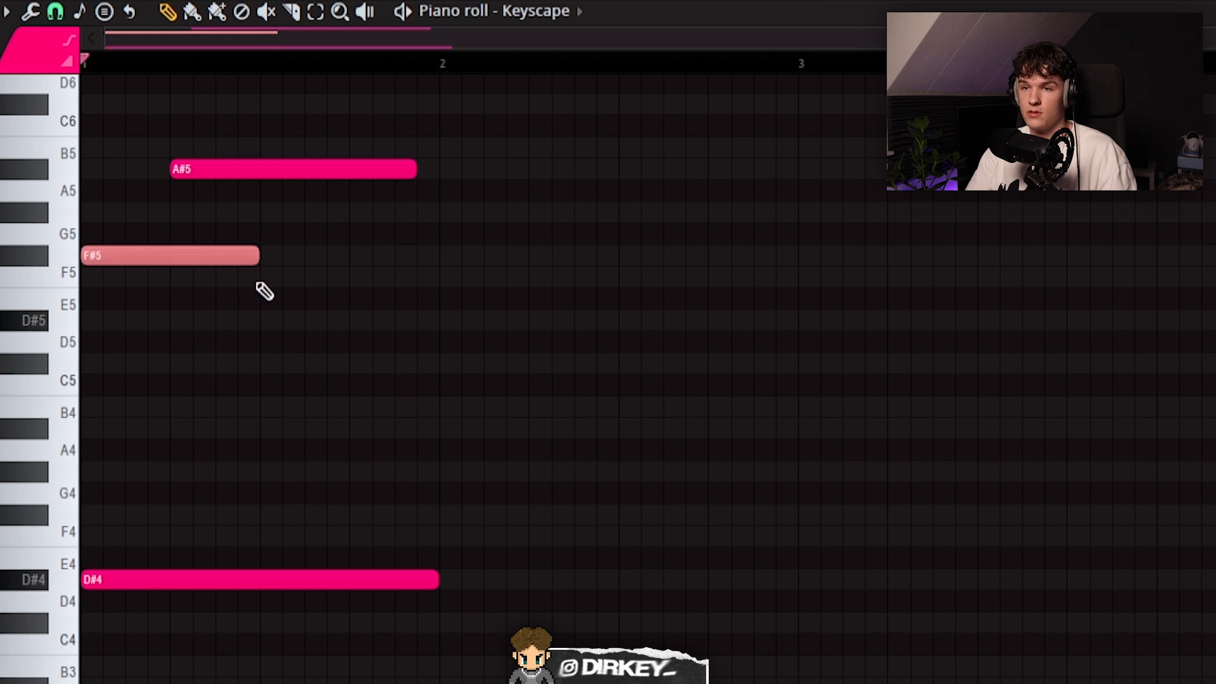
{"action": "left_click", "coordinate": [257, 282]}
{"action": "key", "text": "space"}
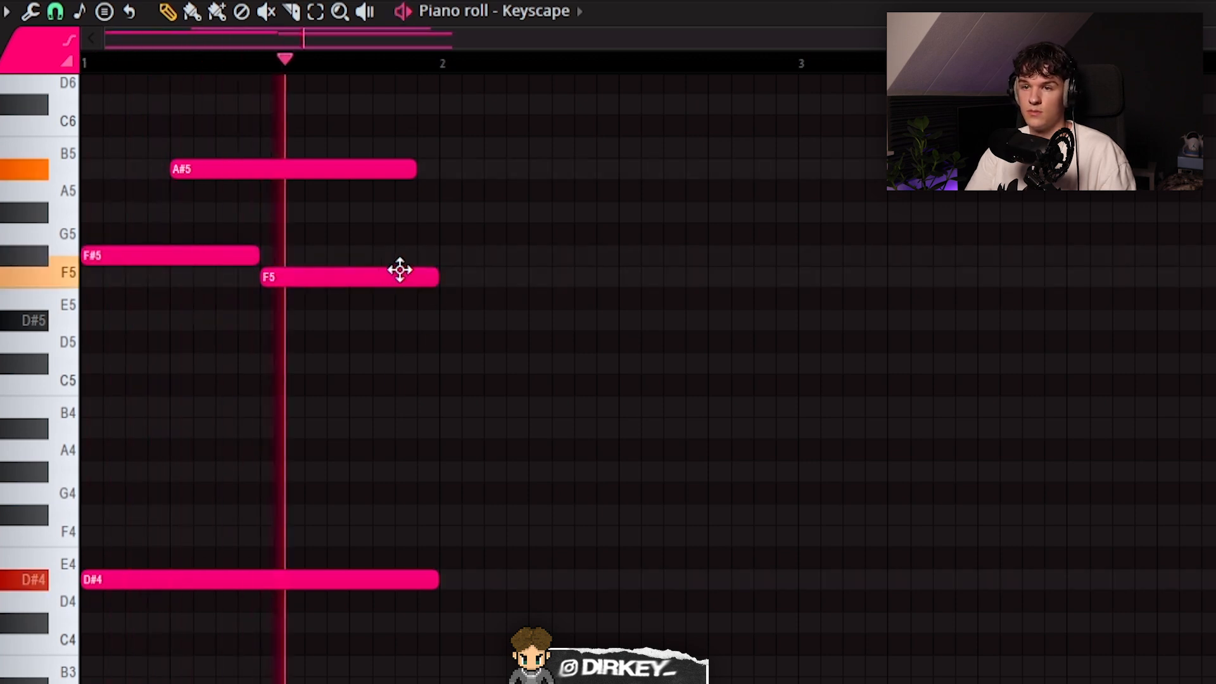
- Shorten the A#5 note to half a bar, fill the rest of the bar with a second A#5, and listen
{"action": "key", "text": "space"}
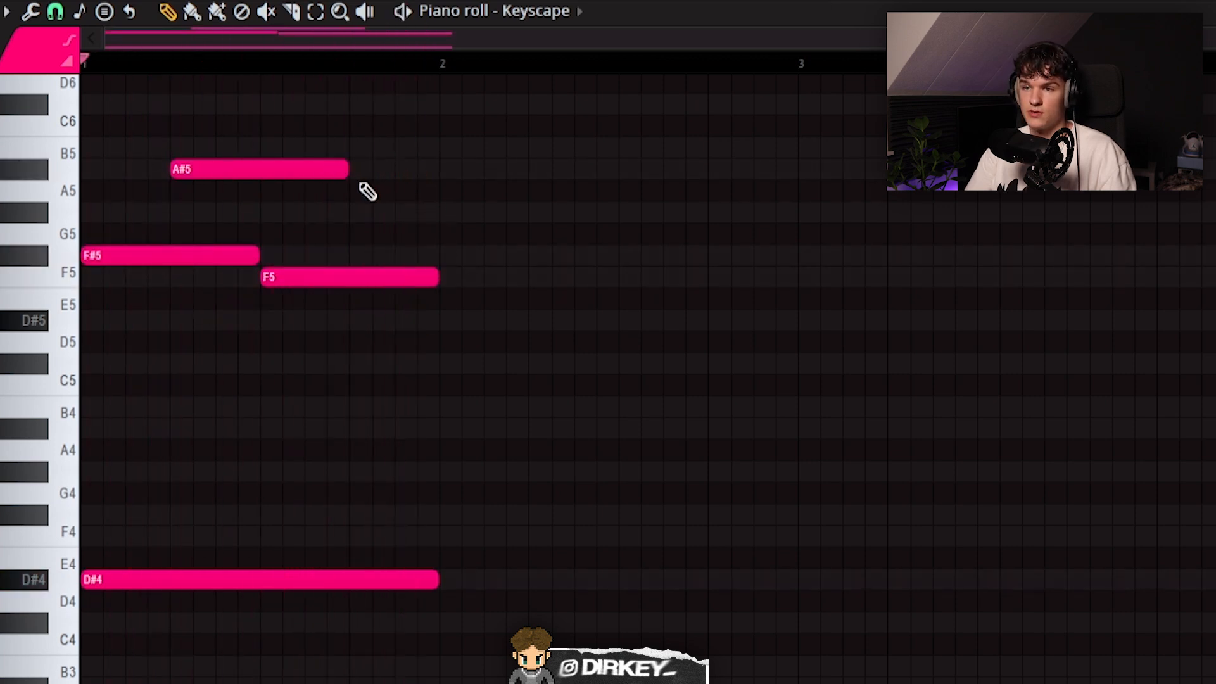
{"action": "left_click", "coordinate": [349, 169]}
{"action": "key", "text": "space"}
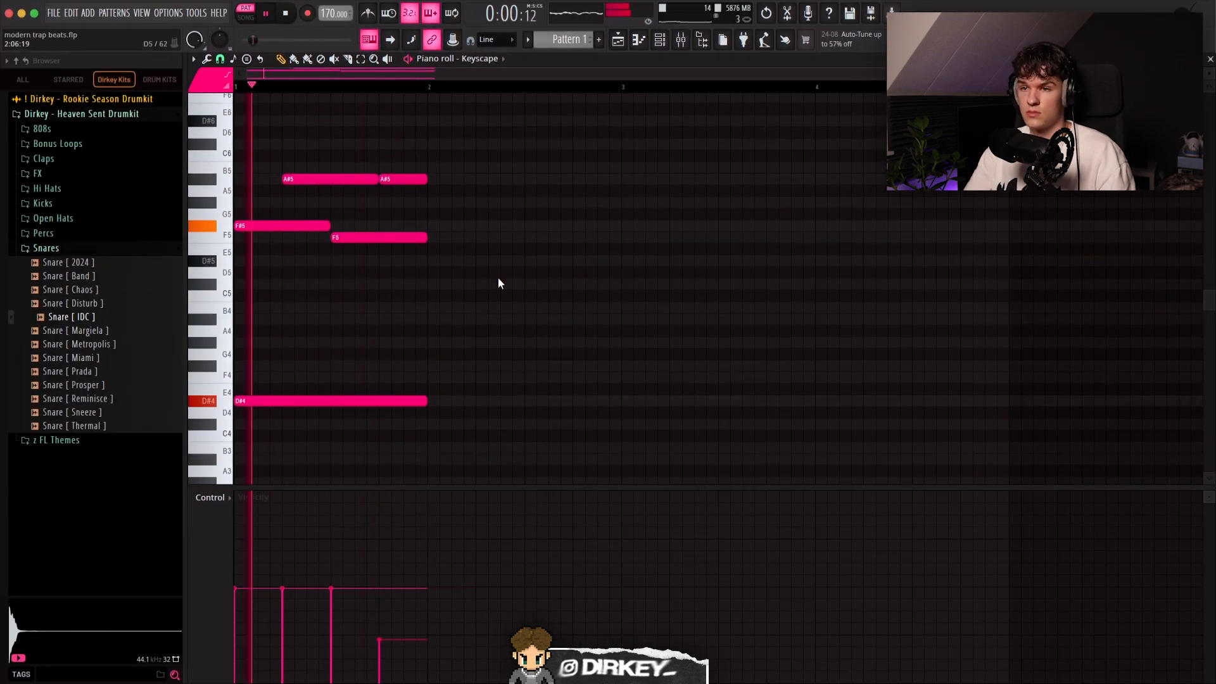
{"action": "key", "text": "space"}
- Duplicate the one-bar melody until it fills four bars
{"action": "key", "text": "ctrl+b"}
{"action": "left_click", "coordinate": [464, 295]}
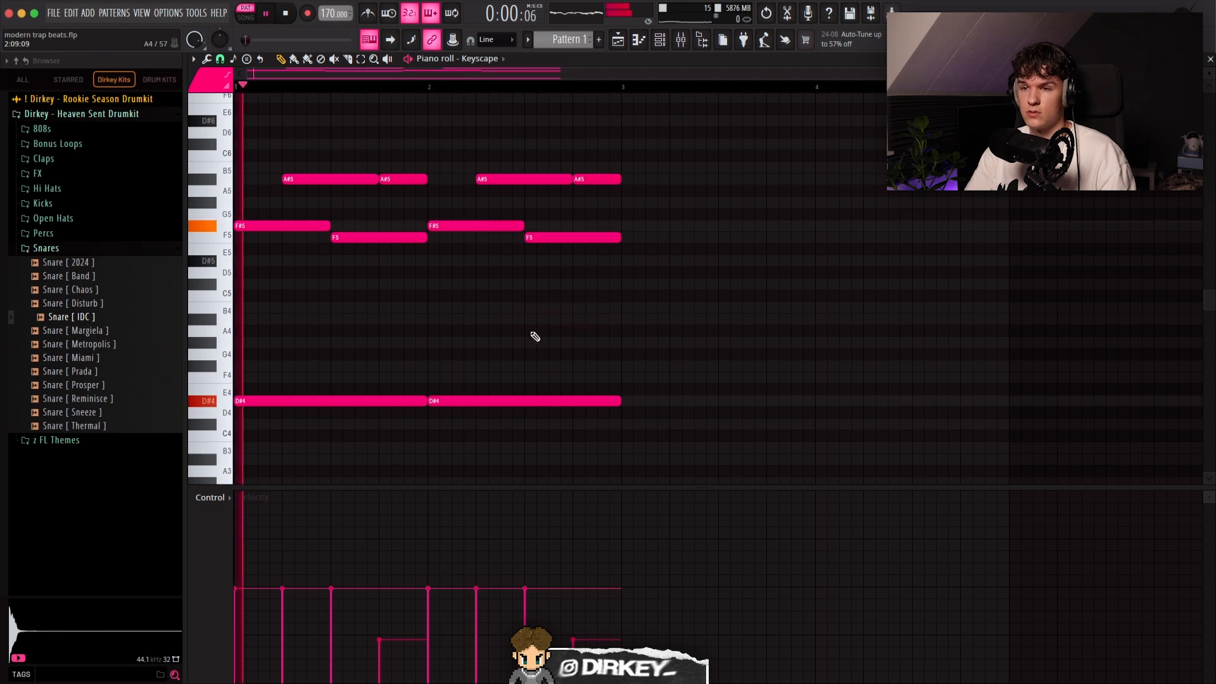
{"action": "key", "text": "ctrl+b"}
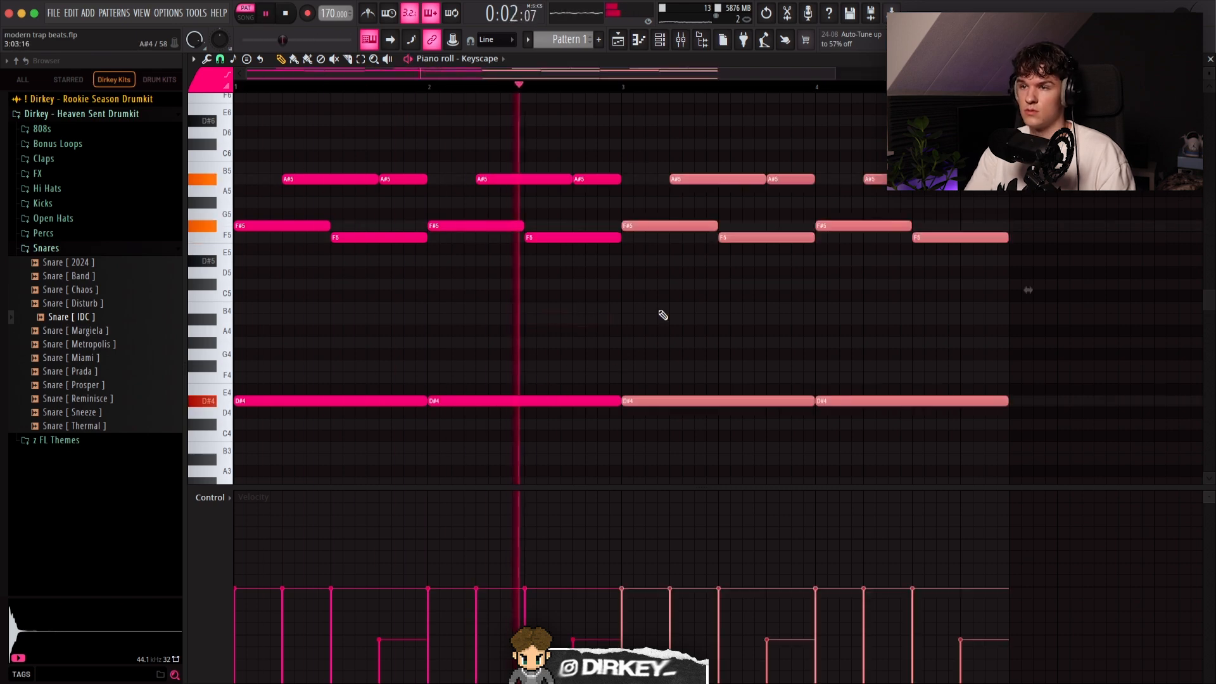
- Lower the D#4 bass notes in bars 3 and 4 to A#3 and play the pattern
{"action": "scroll", "coordinate": [644, 351], "scroll_direction": "down", "scroll_amount": 2}
{"action": "left_click_drag", "start_coordinate": [553, 385], "coordinate": [623, 408]}
{"action": "scroll", "coordinate": [624, 394], "scroll_direction": "down", "scroll_amount": 2}
{"action": "left_click_drag", "start_coordinate": [533, 331], "coordinate": [531, 389]}
{"action": "key", "text": "ctrl+d"}
{"action": "key", "text": "space"}
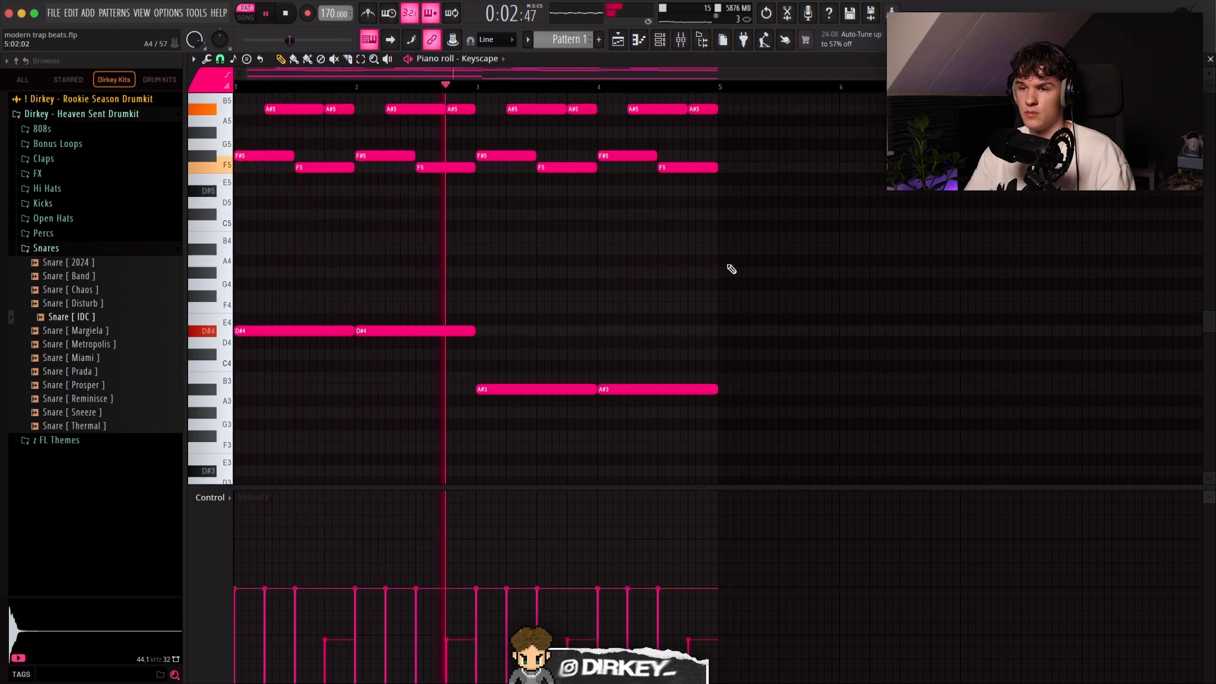
- Duplicate the bass notes one octave higher and one octave lower
{"action": "left_click_drag", "start_coordinate": [762, 268], "coordinate": [242, 437]}
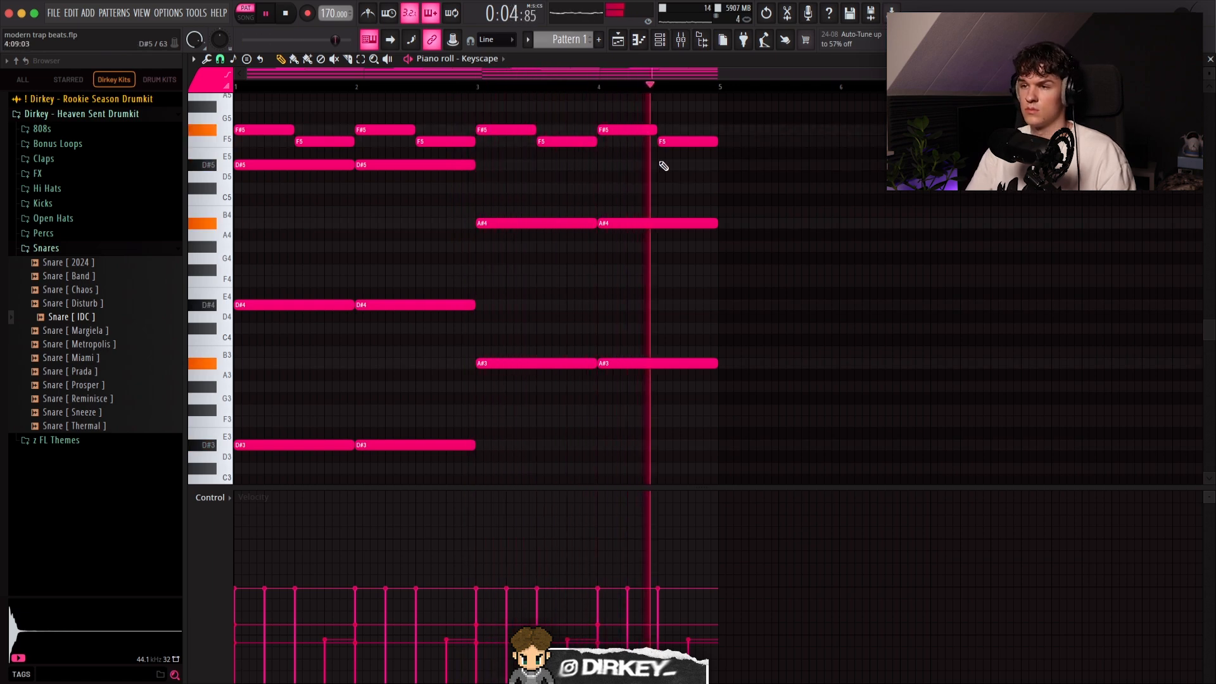
{"action": "key", "text": "space"}
- Add an A#4 note spanning bars 1 and 2, and an F4 note one and a half bars long from bar 3
{"action": "left_click", "coordinate": [350, 223]}
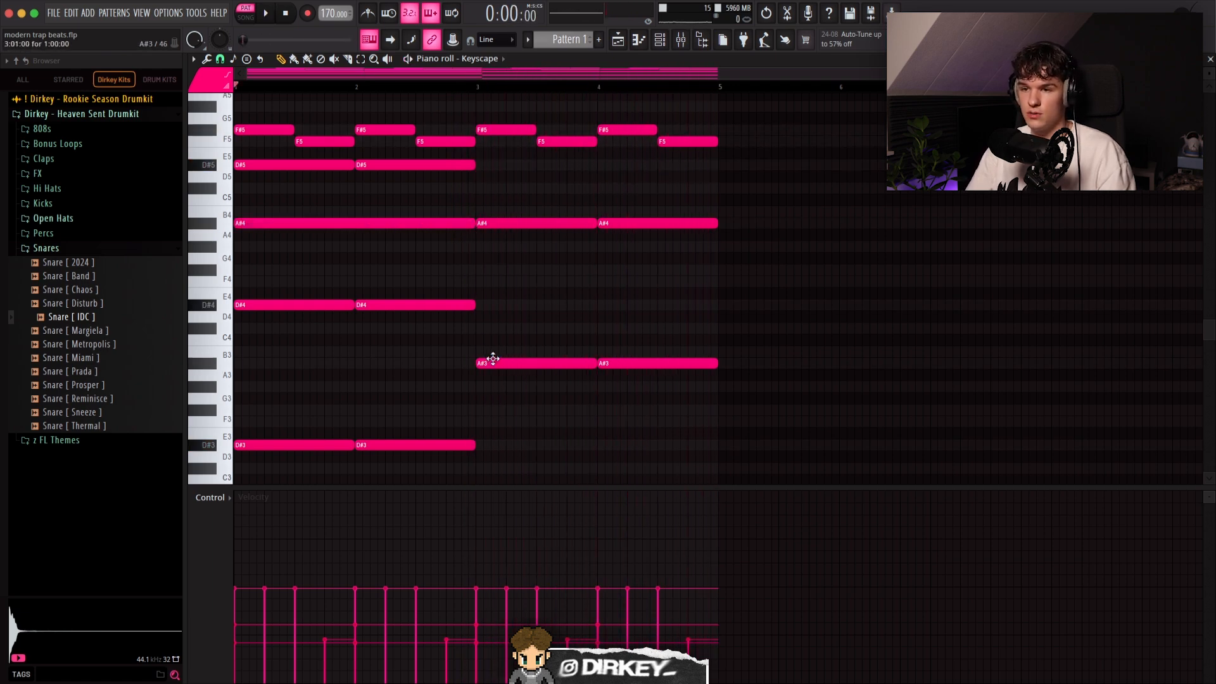
{"action": "left_click_drag", "start_coordinate": [475, 347], "coordinate": [474, 272]}
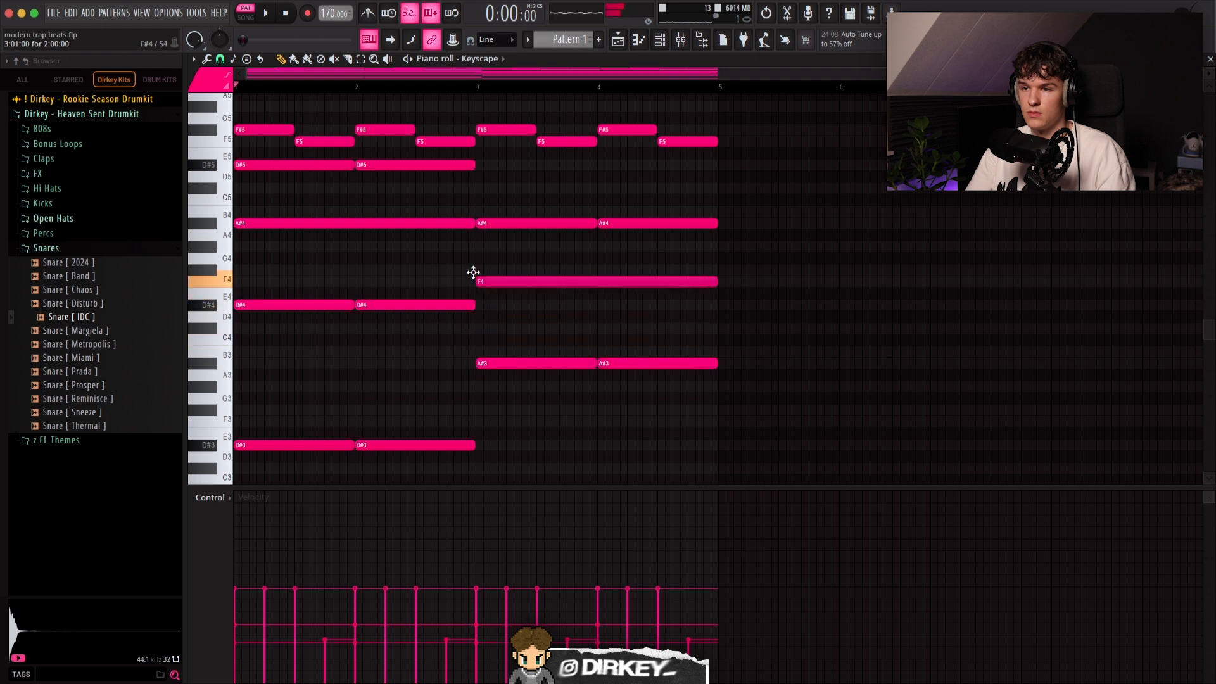
{"action": "left_click_drag", "start_coordinate": [712, 283], "coordinate": [652, 280]}
{"action": "key", "text": "space"}
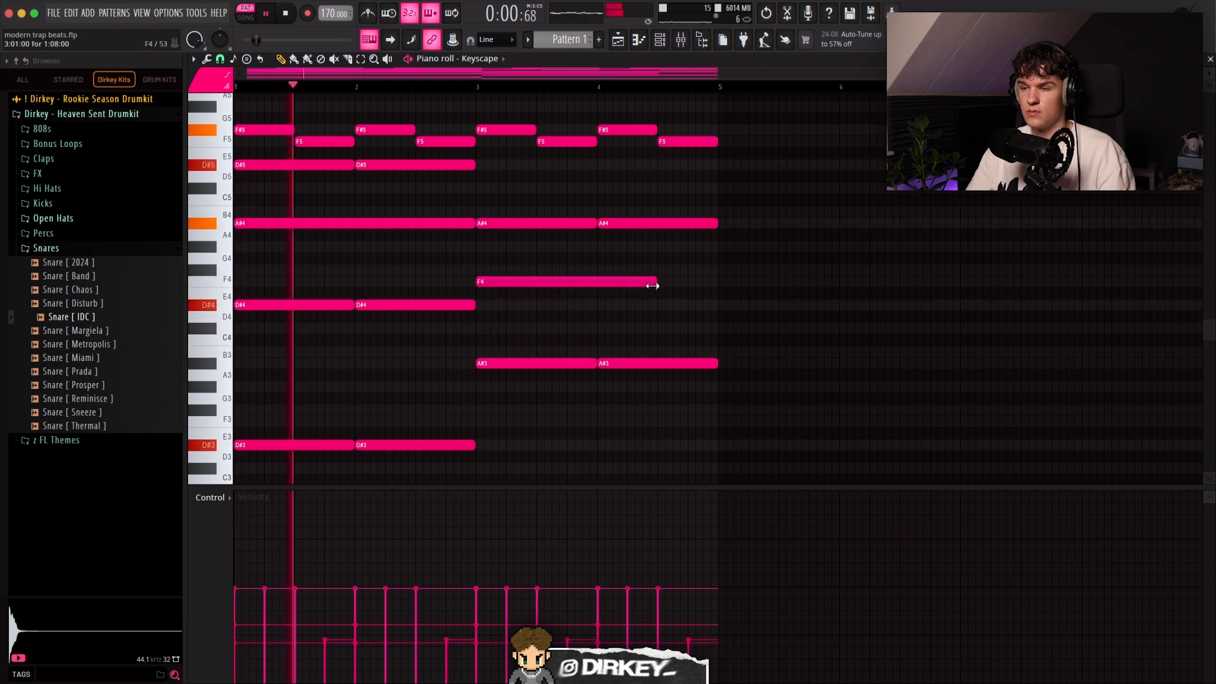
- Add an F#4 note directly after the F4 and shorten it to end with bar 4
{"action": "left_click", "coordinate": [662, 271]}
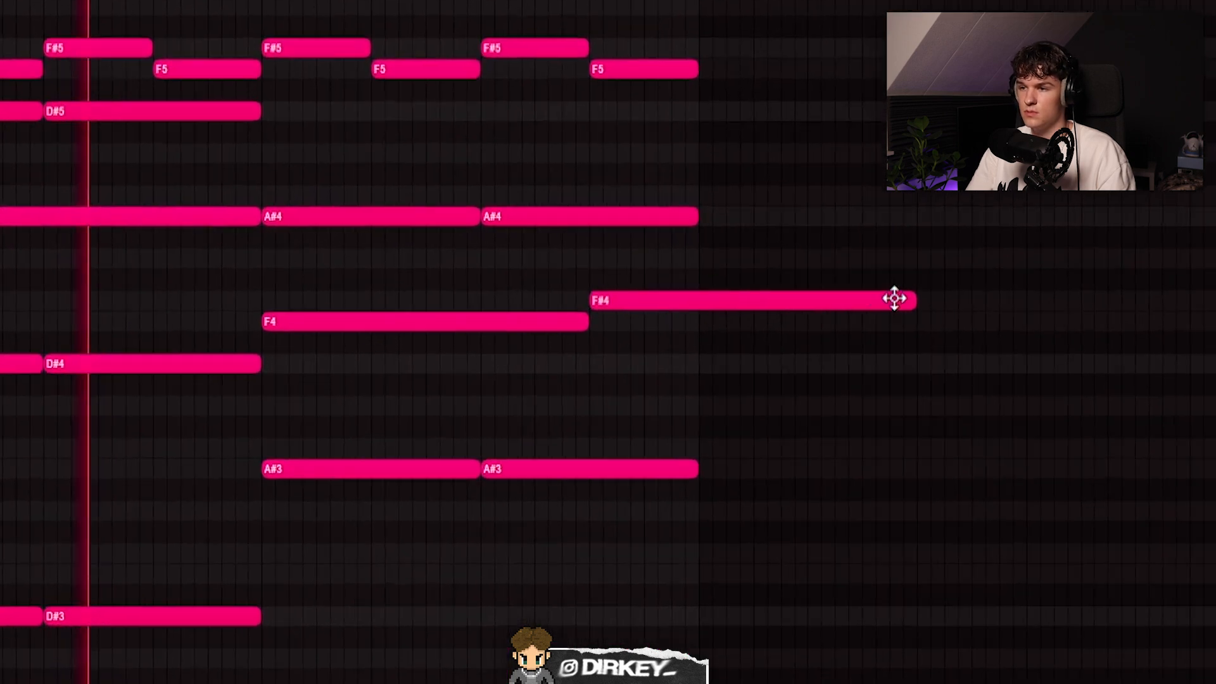
{"action": "left_click_drag", "start_coordinate": [894, 298], "coordinate": [686, 315]}
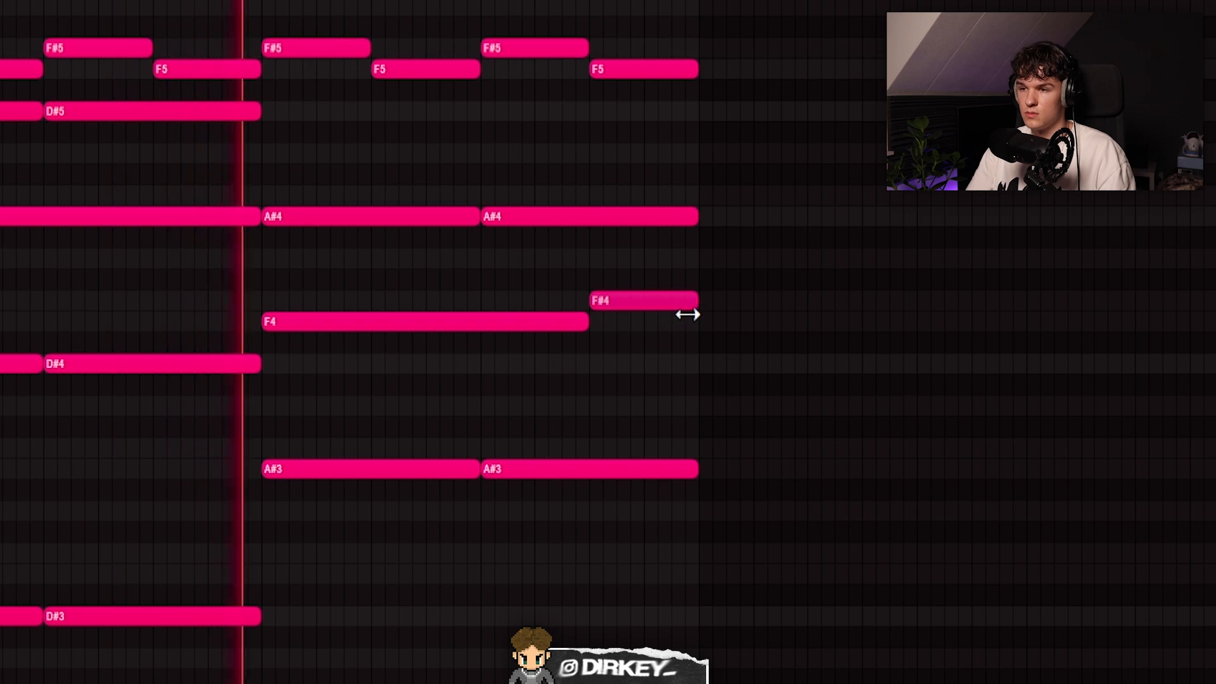
{"action": "left_click", "coordinate": [754, 363]}
{"action": "right_click", "coordinate": [774, 363]}
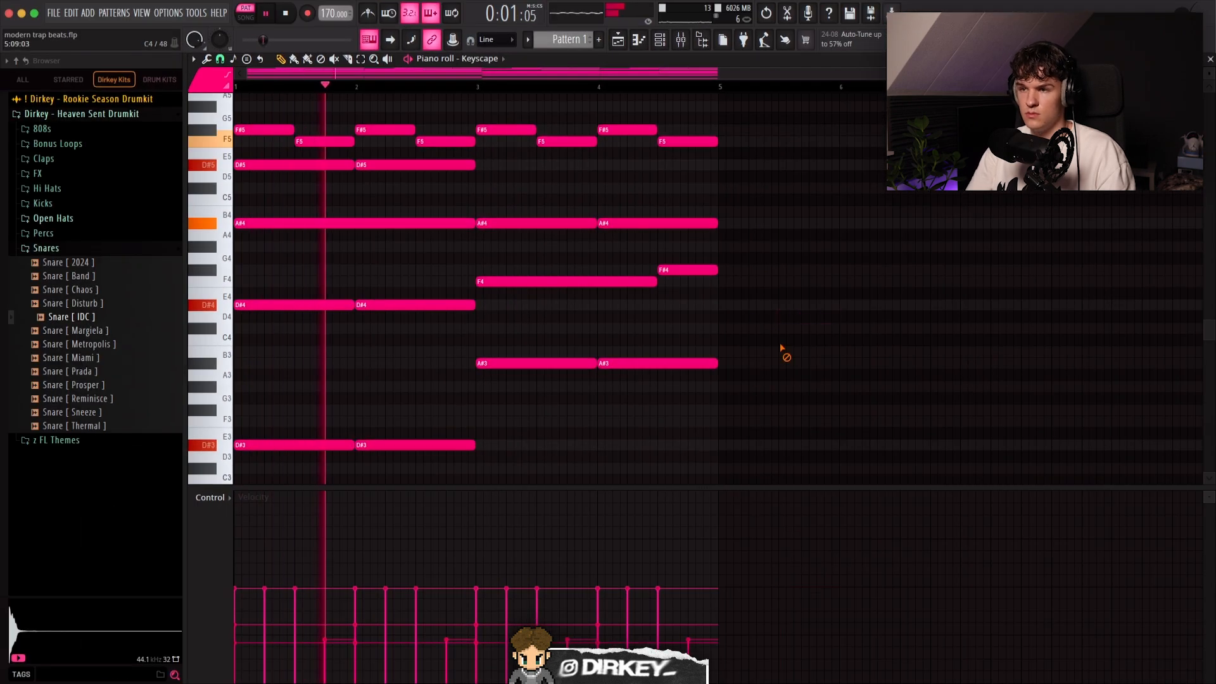
- Duplicate the four-bar progression so it fills eight bars, and review the result during playback
{"action": "key", "text": "ctrl+b"}
{"action": "scroll", "coordinate": [790, 314], "scroll_direction": "down", "scroll_amount": 4}
{"action": "left_click_drag", "start_coordinate": [279, 291], "coordinate": [909, 404]}
{"action": "scroll", "coordinate": [793, 300], "scroll_direction": "down", "scroll_amount": 1}
{"action": "left_click", "coordinate": [800, 316], "text": "ctrl"}
{"action": "scroll", "coordinate": [801, 315], "scroll_direction": "up", "scroll_amount": 2}
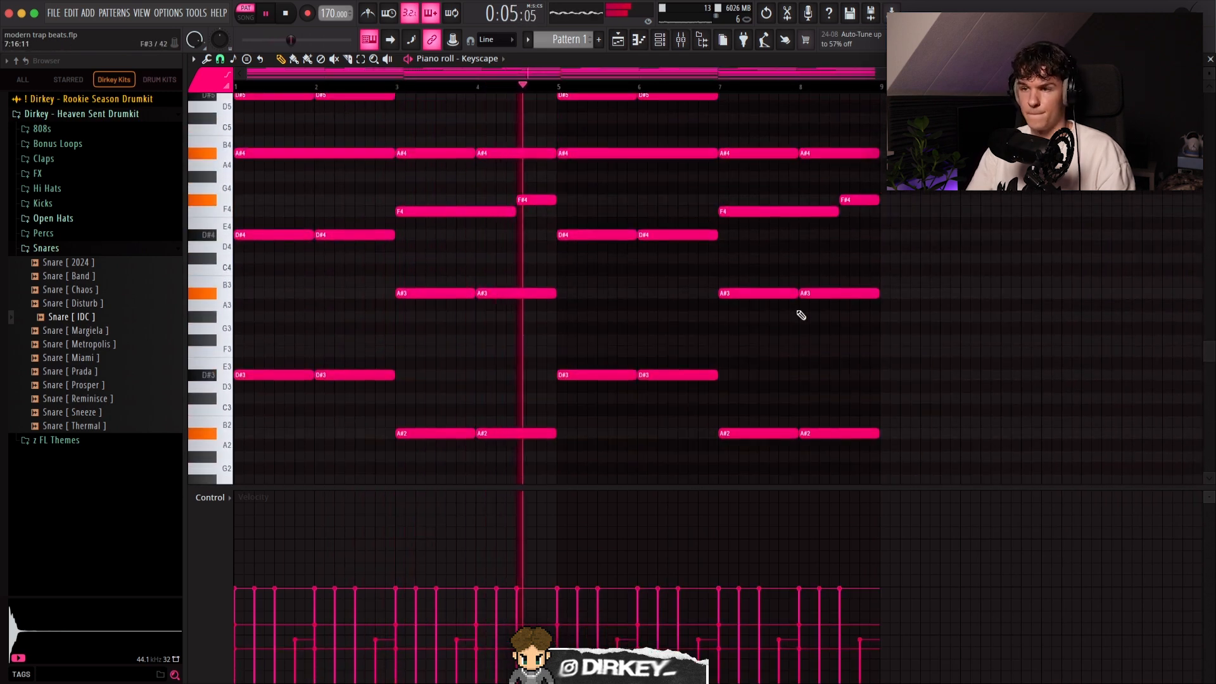
{"action": "key", "text": "space"}
- Add a two-bar D#6 note above the melody and repeat it through bar 8
{"action": "scroll", "coordinate": [633, 254], "scroll_direction": "up", "scroll_amount": 4}
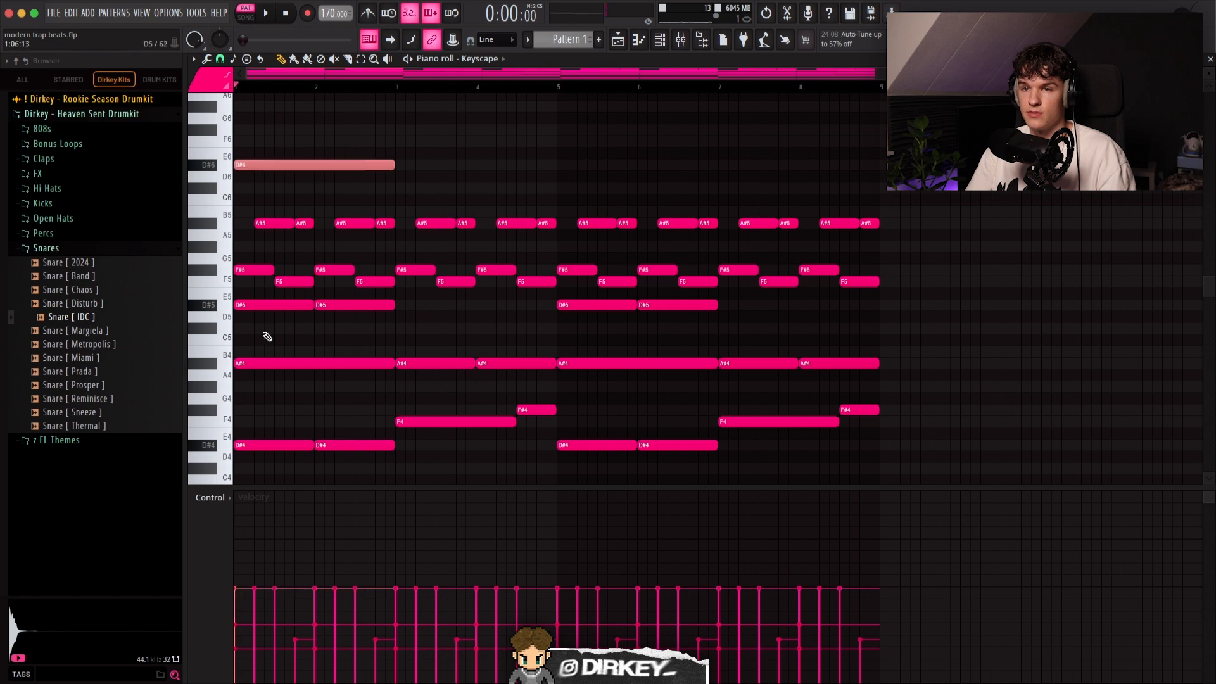
{"action": "scroll", "coordinate": [412, 190], "scroll_direction": "up", "scroll_amount": 2}
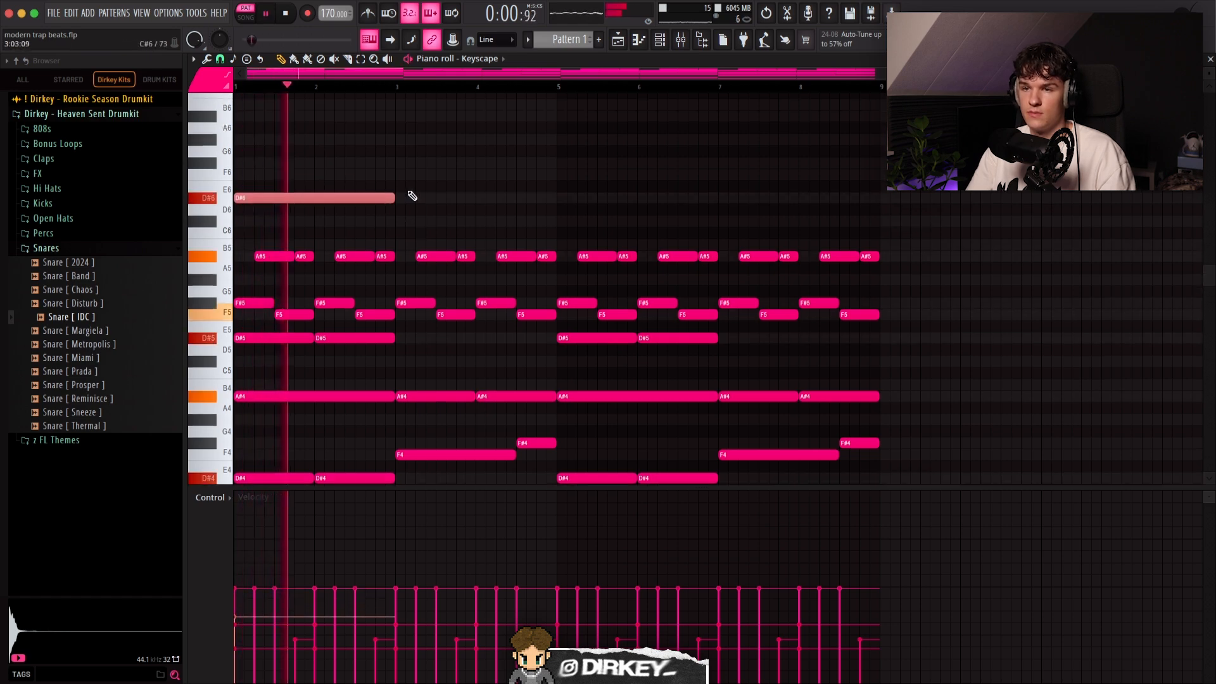
{"action": "left_click", "coordinate": [406, 234]}
{"action": "key", "text": "ctrl+b"}
{"action": "key", "text": "ctrl+b"}
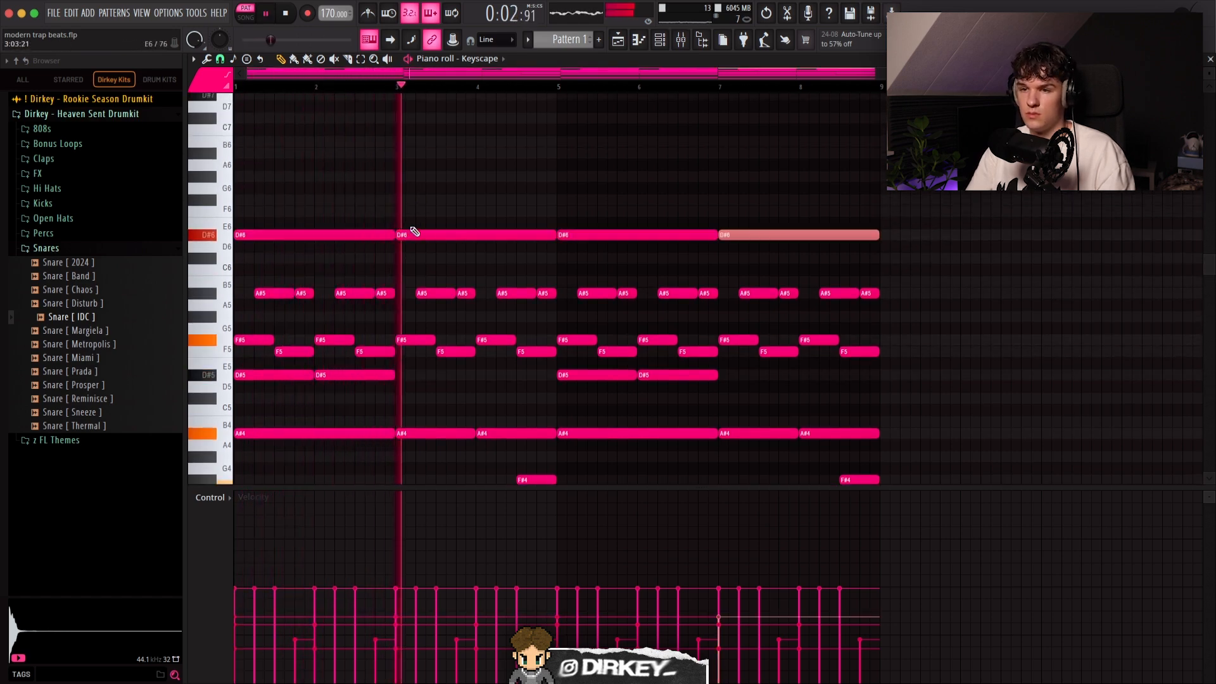
{"action": "key", "text": "space"}
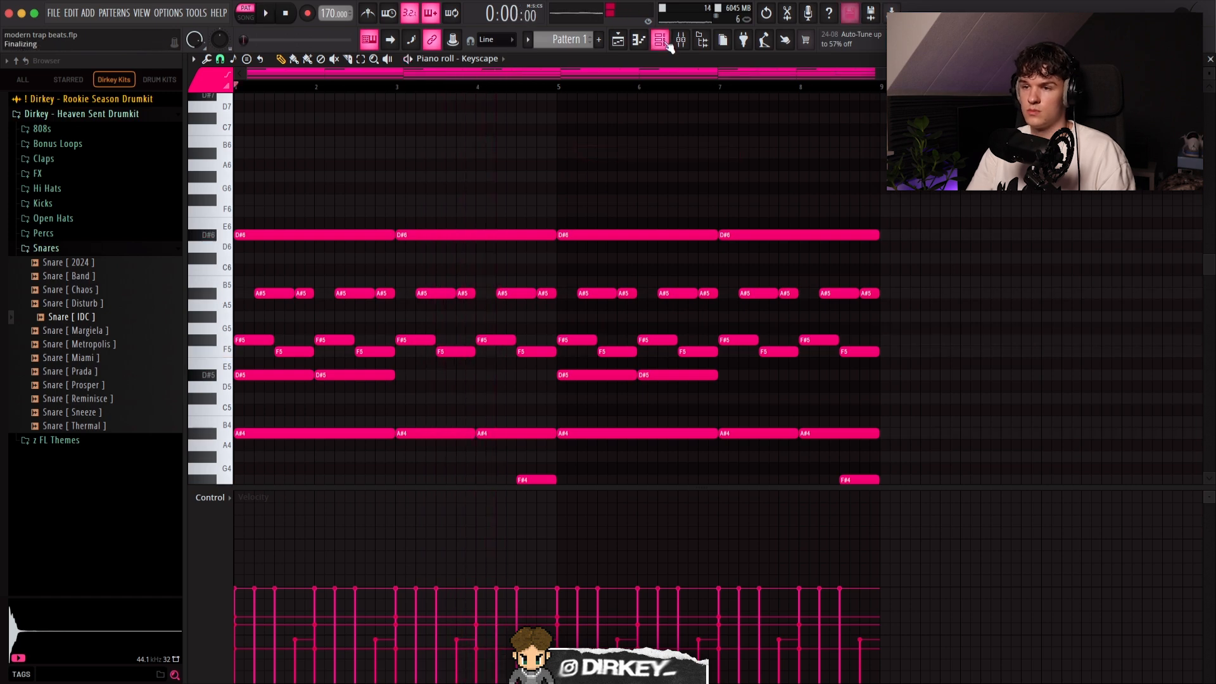
- Copy the Keyscape melody into the ZENOLOGY channel in the Channel rack
{"action": "left_click", "coordinate": [660, 39]}
{"action": "key", "text": "ctrl+v"}
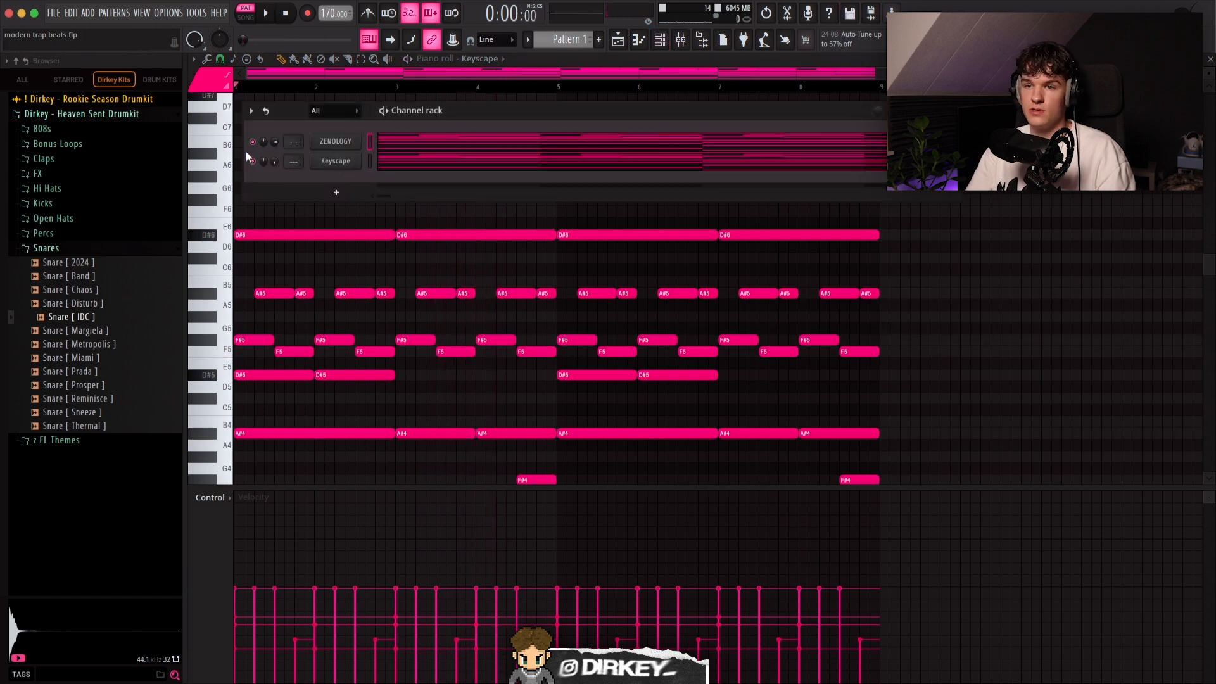
- Load the 265: Ocarina preset from EXZ006 World Instruments in ZENOLOGY and raise its attack and release
{"action": "left_click", "coordinate": [349, 144]}
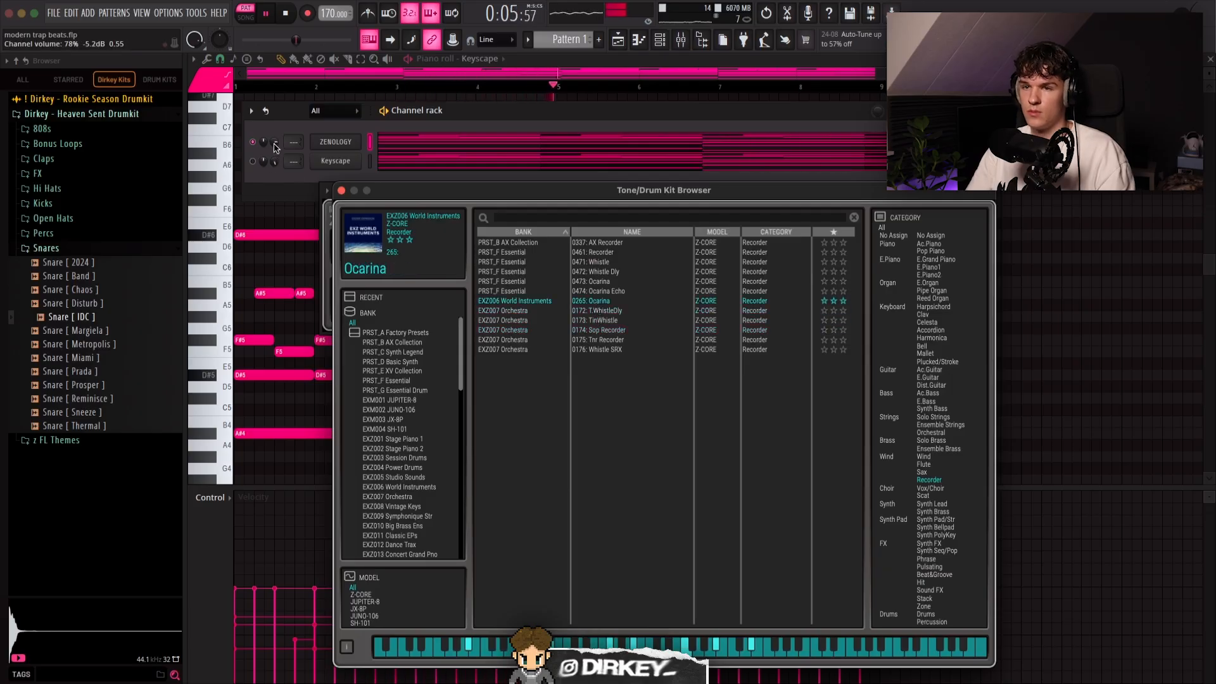
{"action": "left_click_drag", "start_coordinate": [378, 189], "coordinate": [413, 184]}
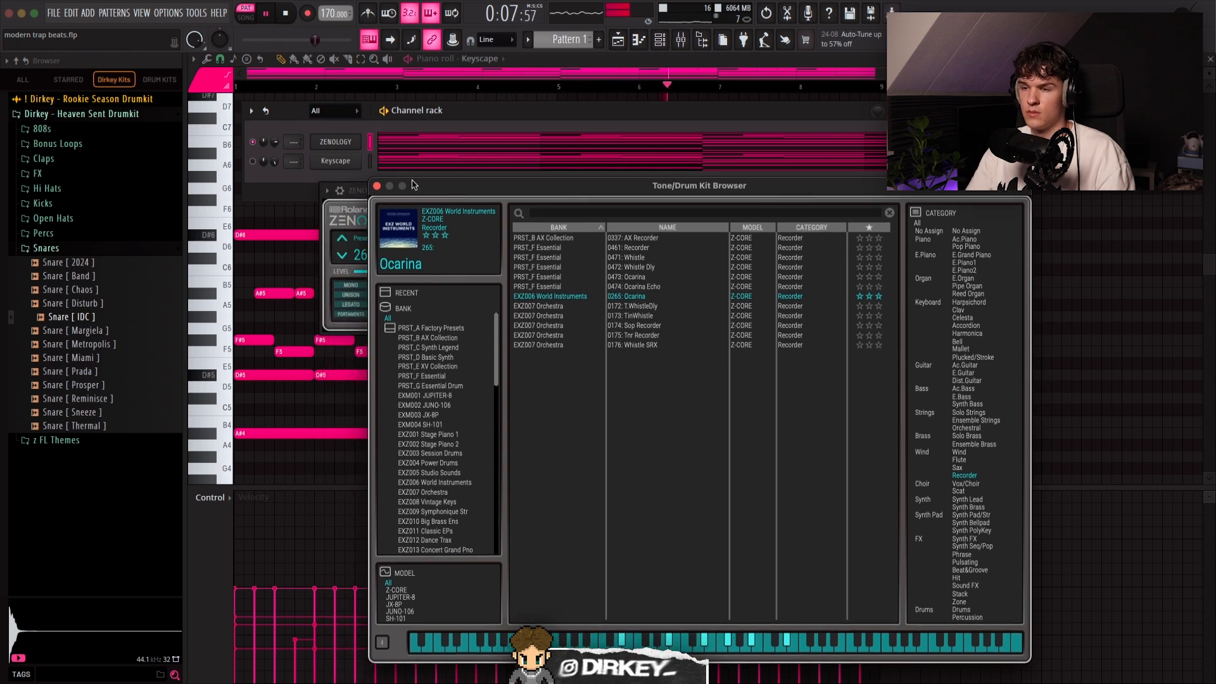
{"action": "left_click", "coordinate": [377, 186]}
{"action": "left_click_drag", "start_coordinate": [413, 190], "coordinate": [441, 189]}
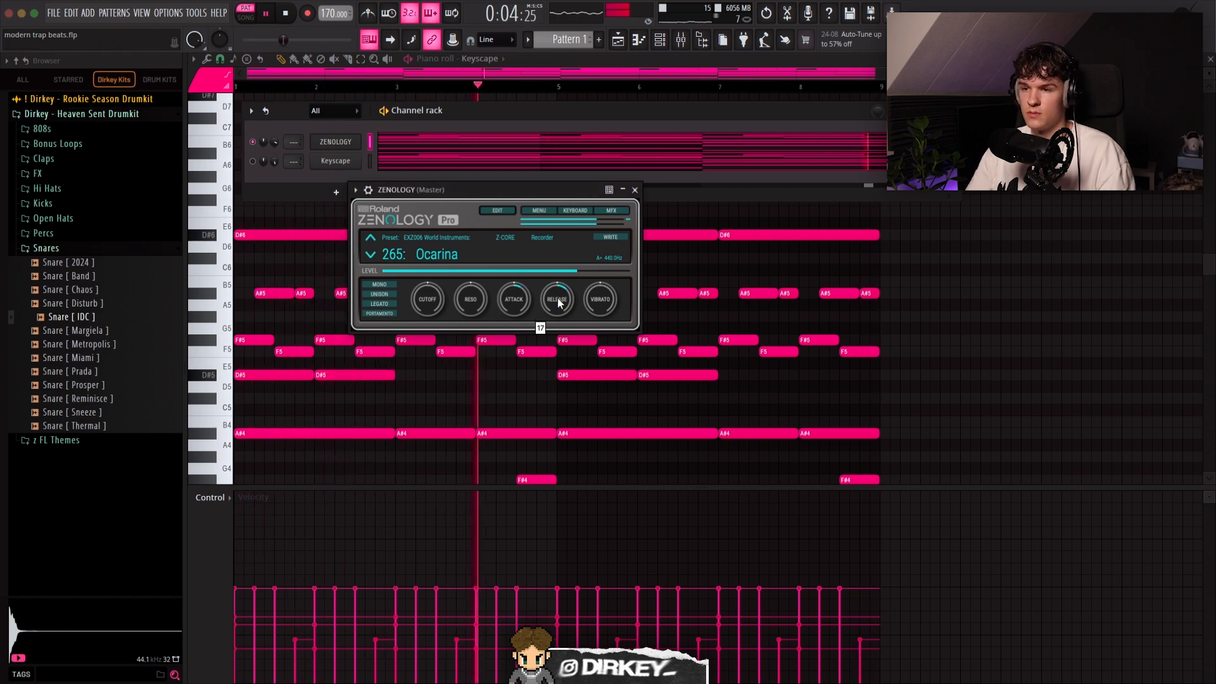
- Randomize the velocities of the ZENOLOGY notes using bipolar level randomization
{"action": "key", "text": "alt+r"}
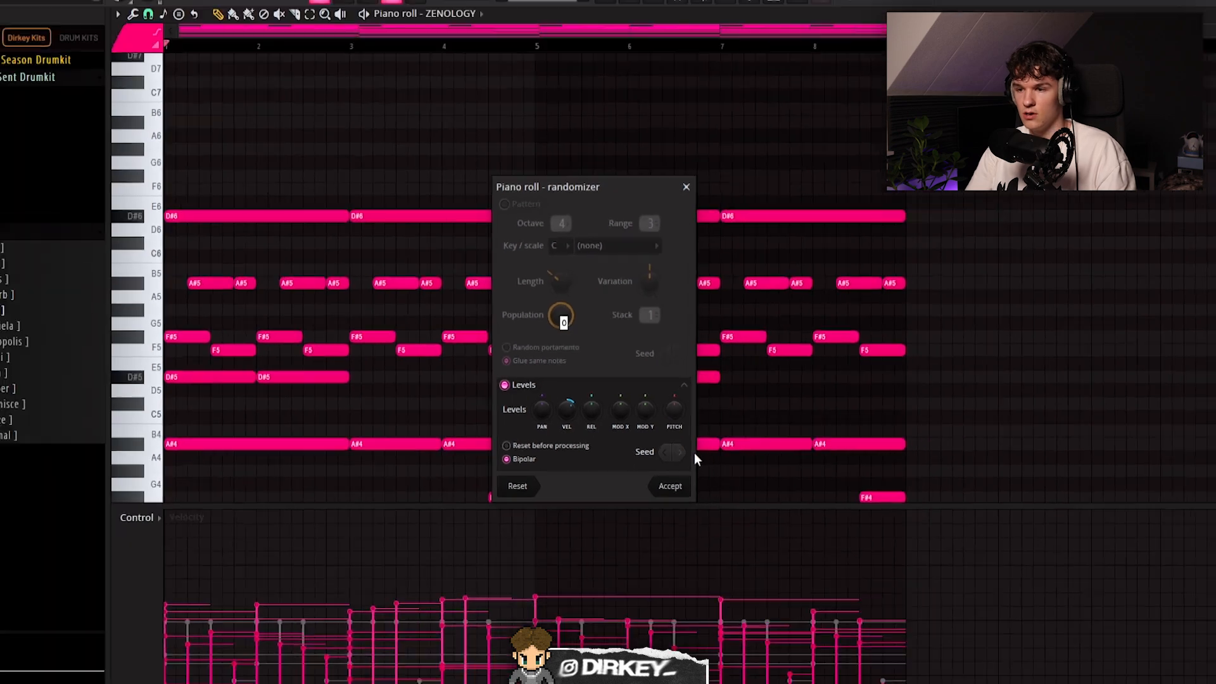
{"action": "left_click", "coordinate": [648, 568]}
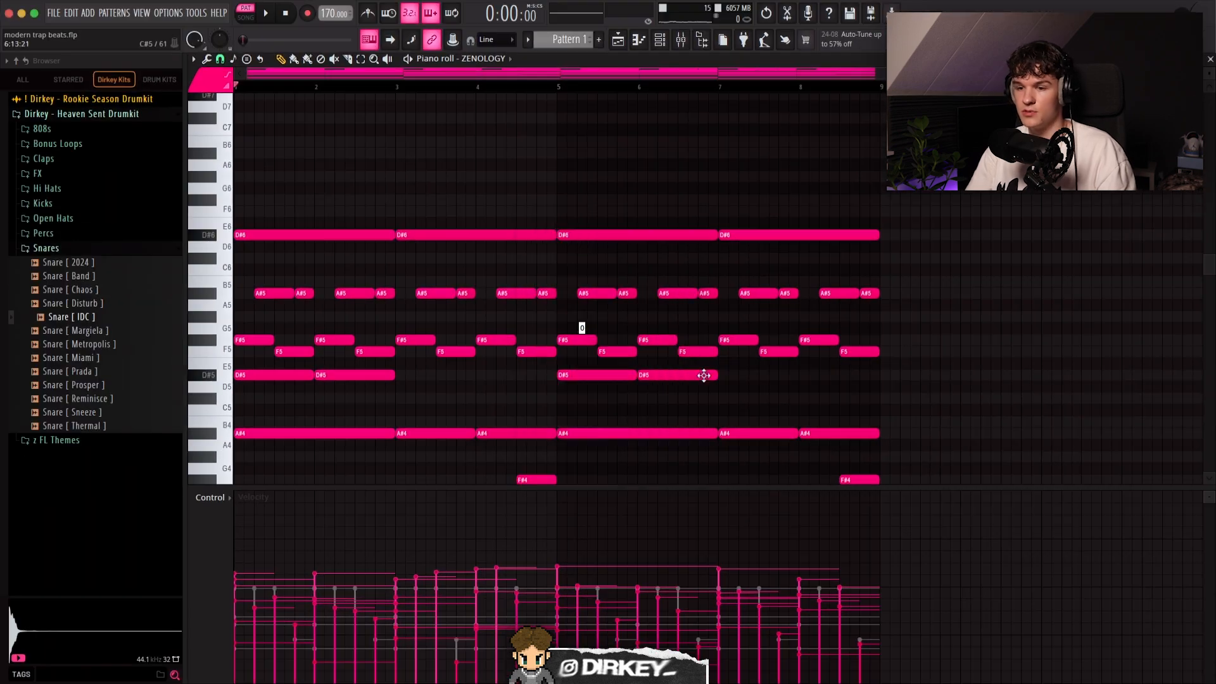
- Render the melody to an audio clip on Track 1 of the playlist and open the clip's settings
{"action": "key", "text": "F9"}
{"action": "key", "text": "ctrl+r"}
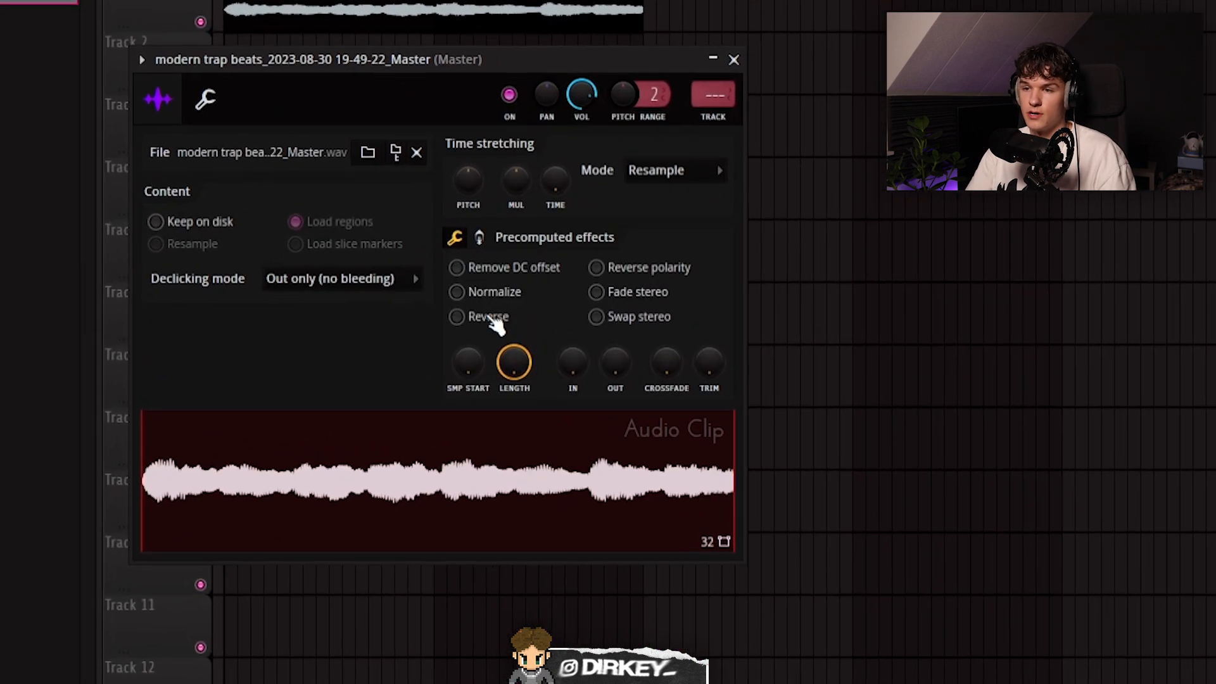
- Try the audio clip reversed, and set its time stretching to Stretch mode with the pitch raised
{"action": "left_click", "coordinate": [490, 283]}
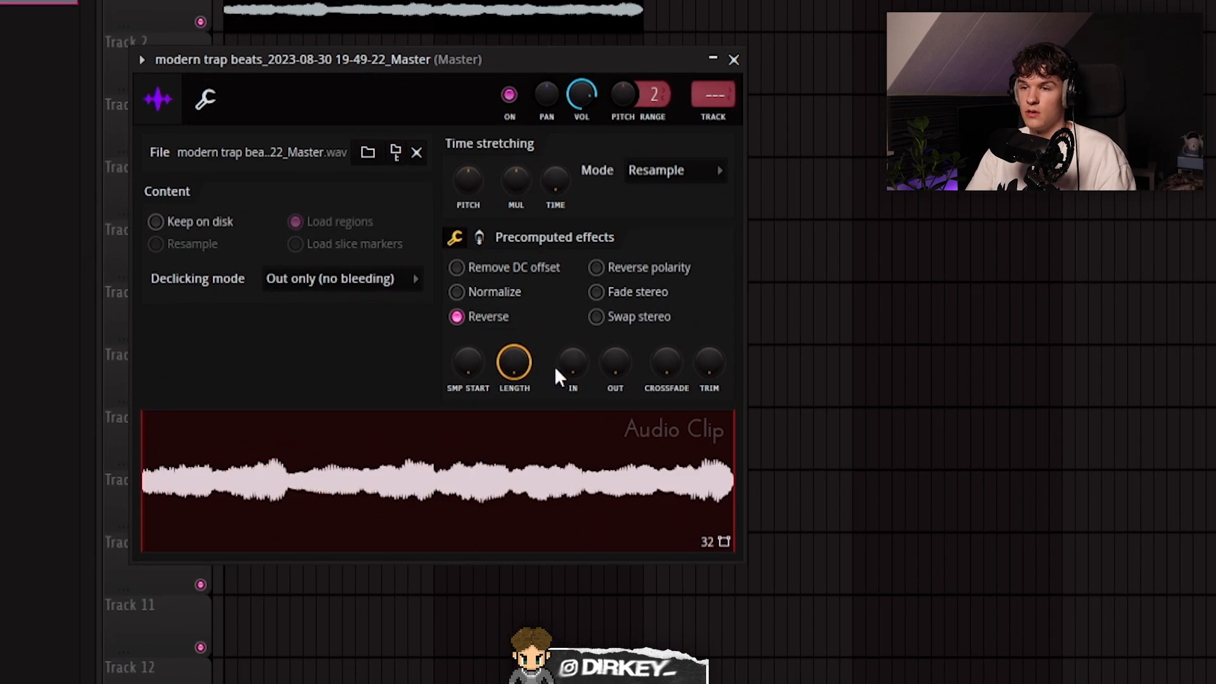
{"action": "left_click", "coordinate": [481, 315]}
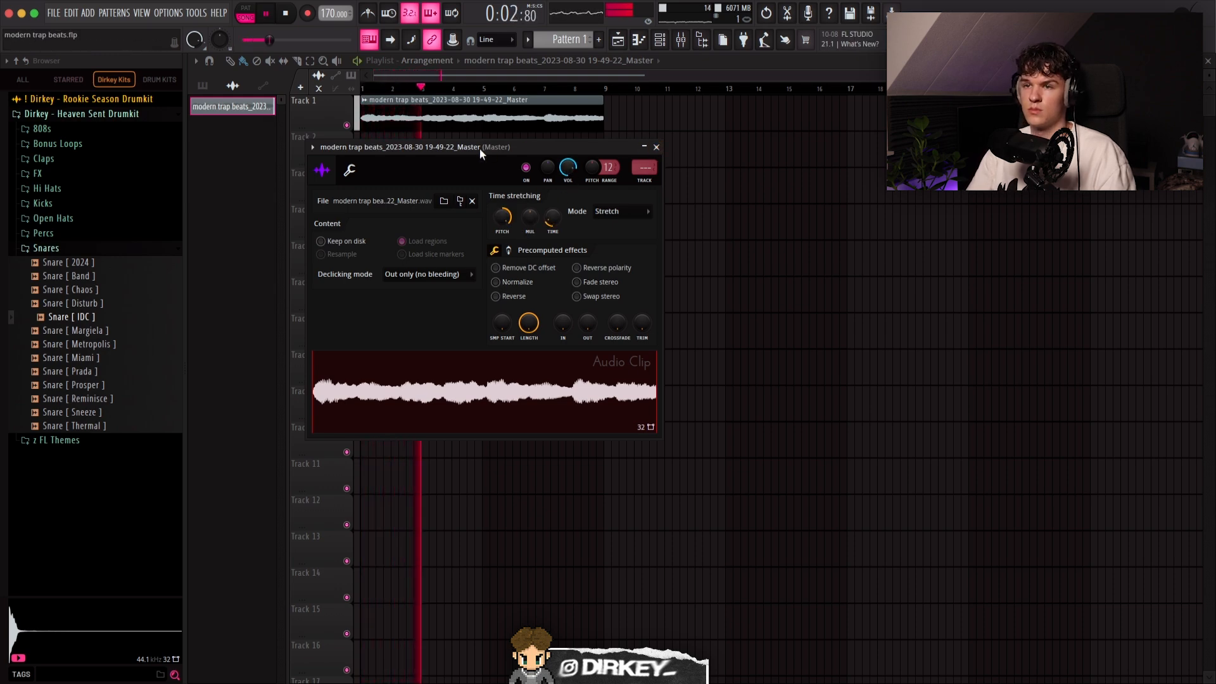
{"action": "left_click_drag", "start_coordinate": [553, 151], "coordinate": [784, 193]}
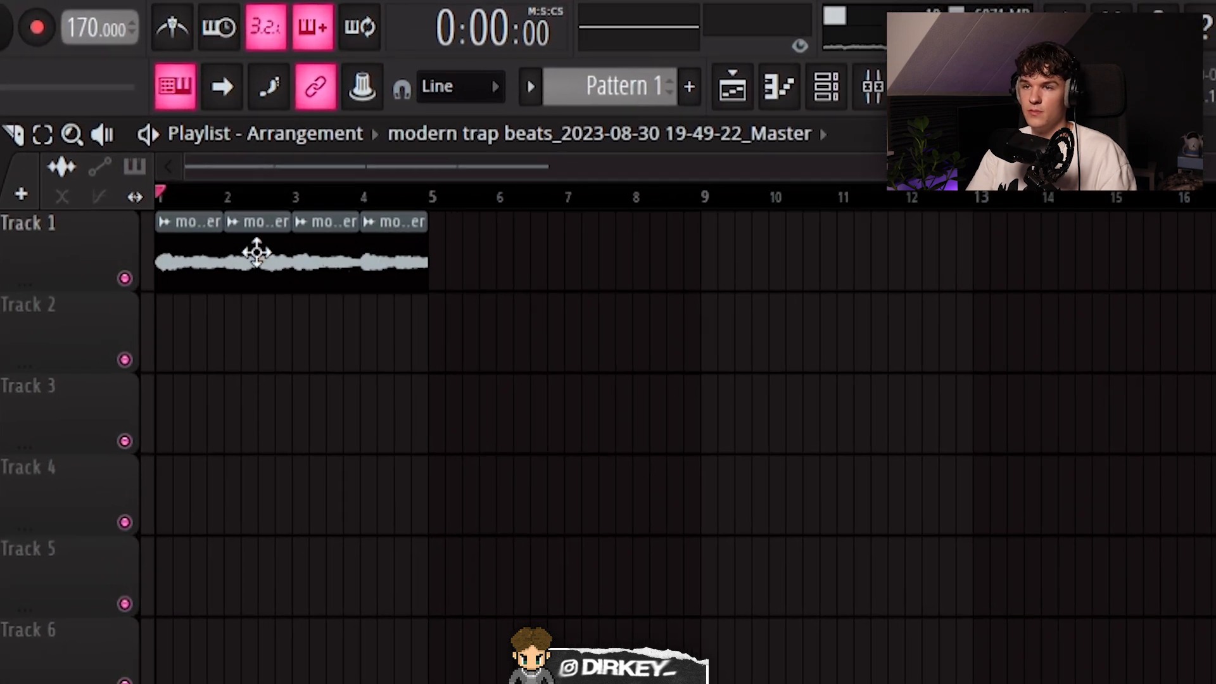
- Move the second, third and fourth one-bar chops further along Track 1 to free the bars after the first chop
{"action": "left_click_drag", "start_coordinate": [474, 116], "coordinate": [497, 117]}
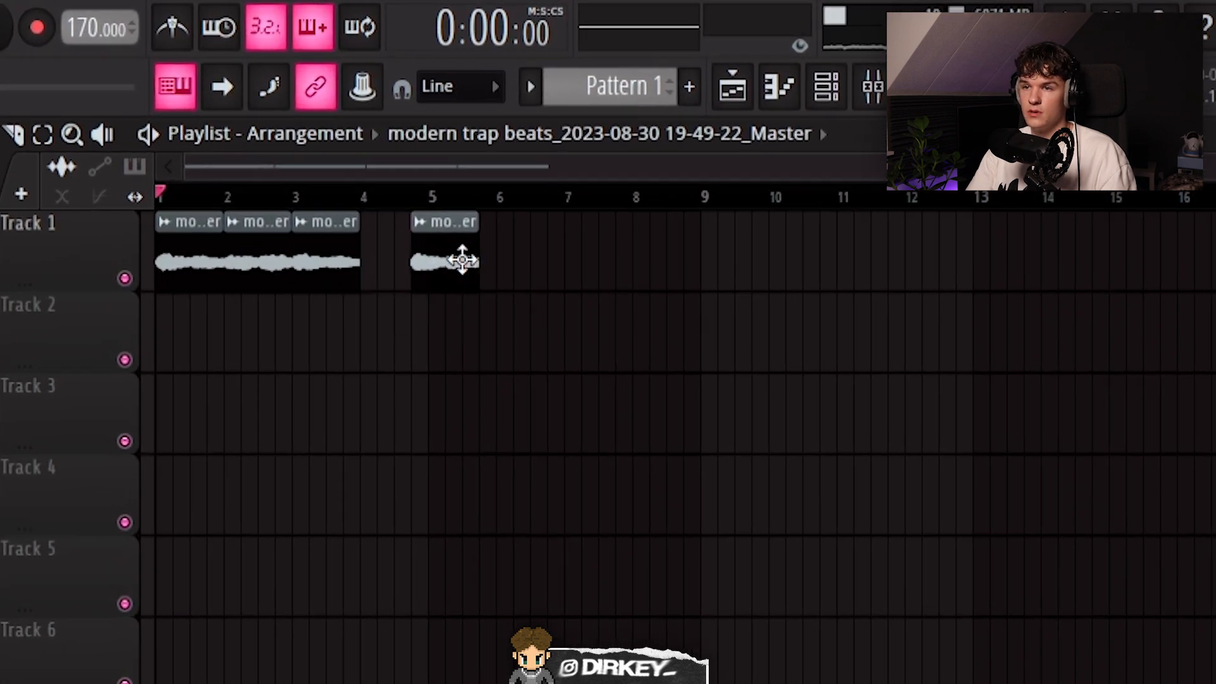
{"action": "left_click_drag", "start_coordinate": [463, 260], "coordinate": [530, 261]}
{"action": "left_click_drag", "start_coordinate": [339, 263], "coordinate": [456, 261]}
{"action": "left_click_drag", "start_coordinate": [261, 251], "coordinate": [380, 264]}
- Repeat one chop across bars 1 and 2 and another across bars 3 and 4, parking the remaining two beyond bar 7
{"action": "left_click_drag", "start_coordinate": [258, 267], "coordinate": [185, 270]}
{"action": "key", "text": "ctrl+b"}
{"action": "left_click_drag", "start_coordinate": [379, 263], "coordinate": [609, 262]}
{"action": "left_click_drag", "start_coordinate": [409, 264], "coordinate": [346, 268]}
{"action": "key", "text": "ctrl+b"}
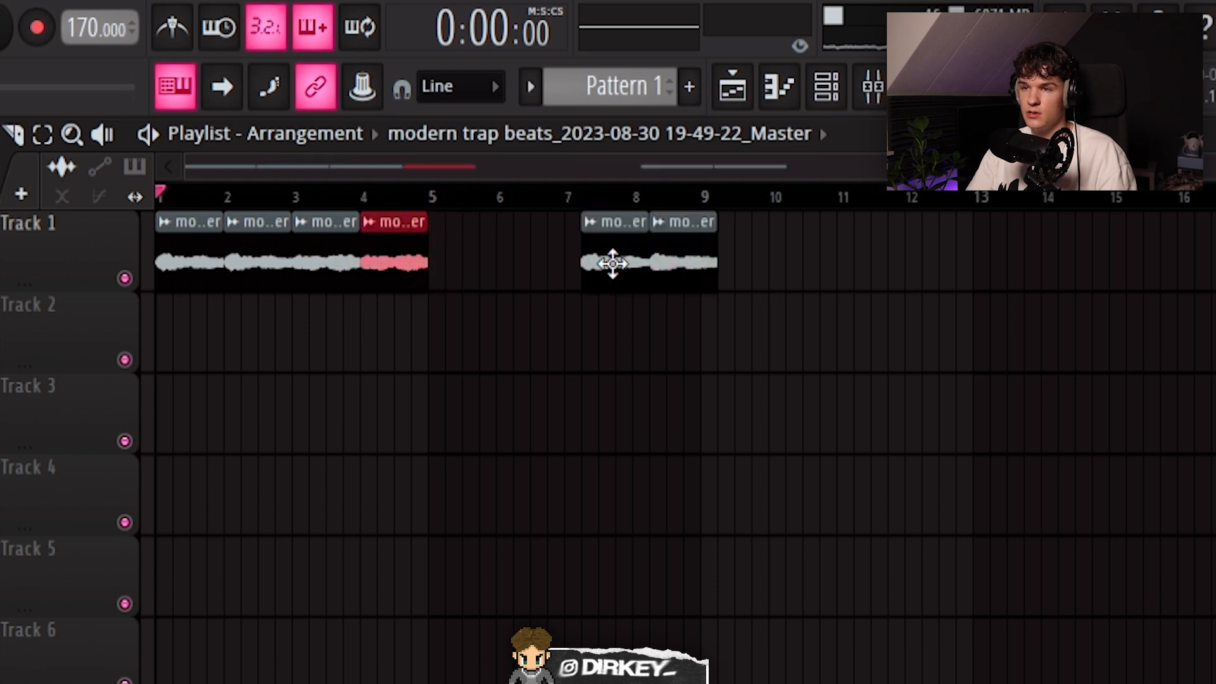
- Move the two parked chops up to bars 5 and 7 on Track 1 and repeat each one to fill bars 5 to 8
{"action": "left_click_drag", "start_coordinate": [613, 263], "coordinate": [451, 259]}
{"action": "left_click_drag", "start_coordinate": [520, 283], "coordinate": [471, 273]}
{"action": "key", "text": "ctrl+b"}
{"action": "left_click_drag", "start_coordinate": [679, 264], "coordinate": [604, 256]}
{"action": "key", "text": "ctrl+b"}
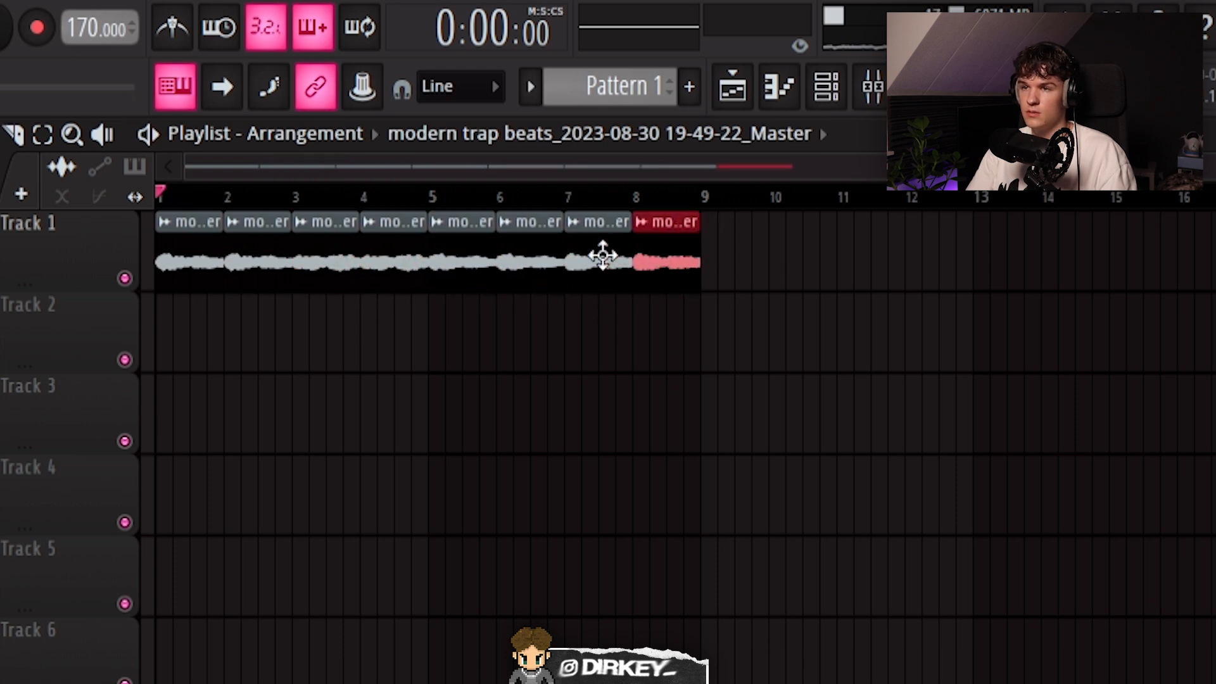
- Remove the stray chop from Track 4 and set the song selection to bars 1 to 8
{"action": "double_click", "coordinate": [603, 255]}
{"action": "left_click", "coordinate": [327, 321]}
{"action": "left_click", "coordinate": [272, 436]}
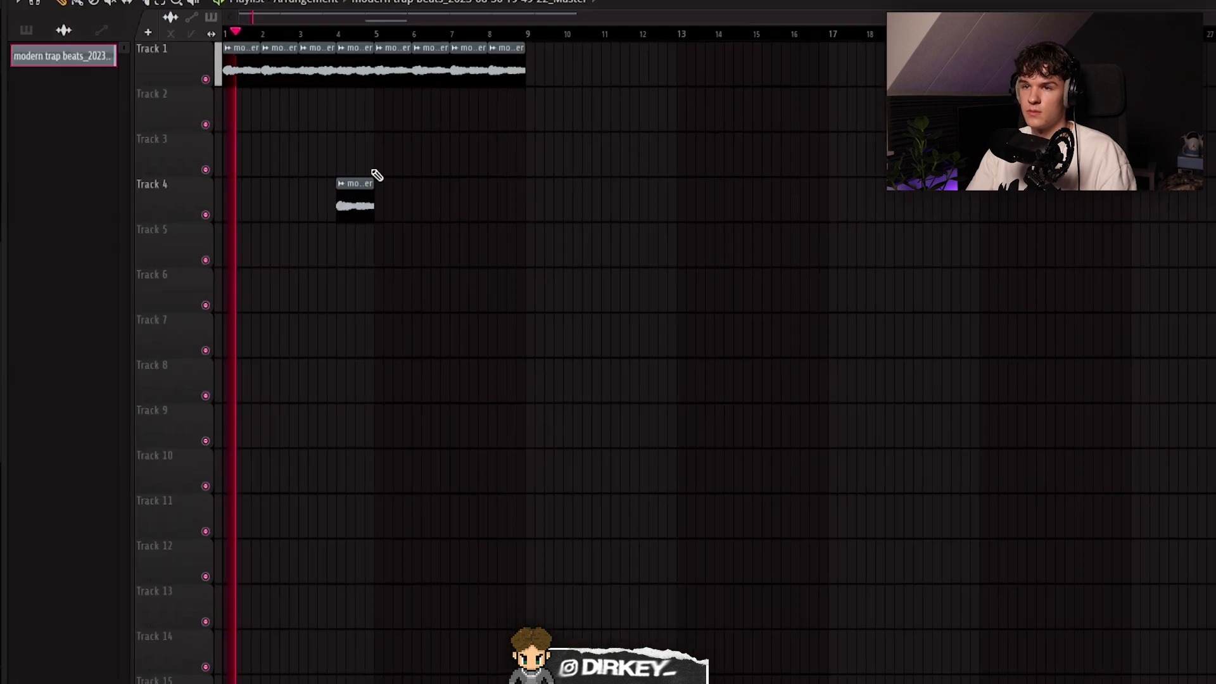
{"action": "right_click", "coordinate": [348, 209]}
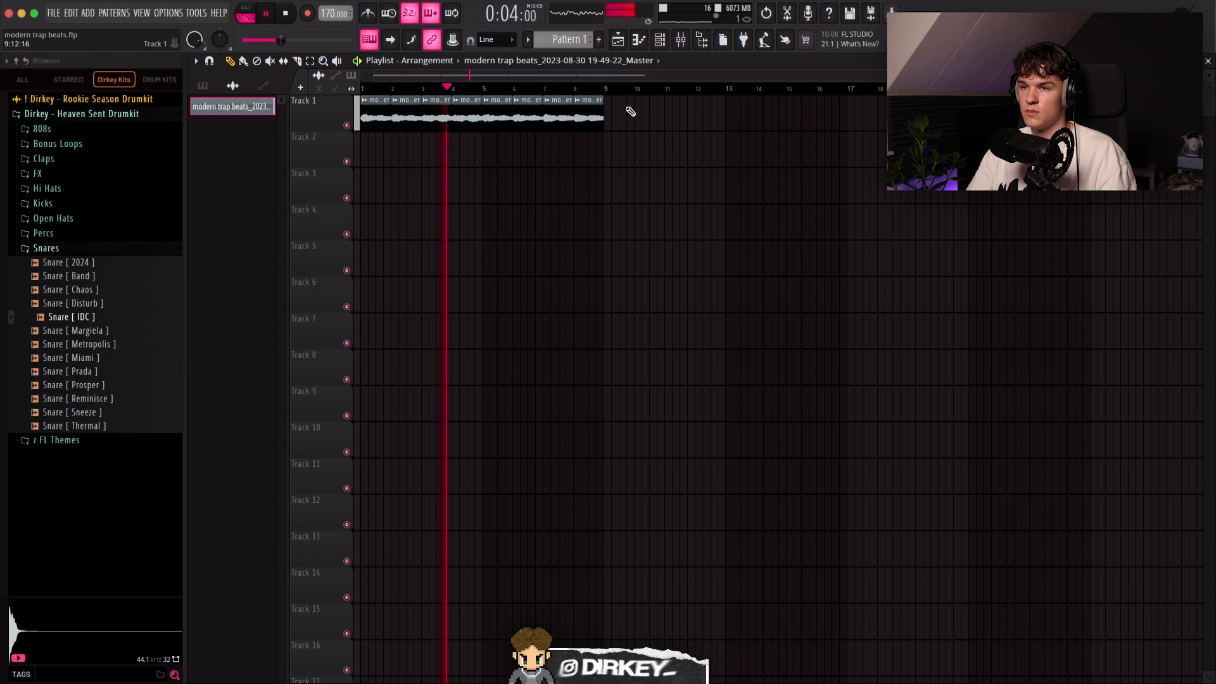
{"action": "left_click_drag", "start_coordinate": [601, 89], "coordinate": [366, 115]}
{"action": "left_click", "coordinate": [685, 184], "text": "ctrl"}
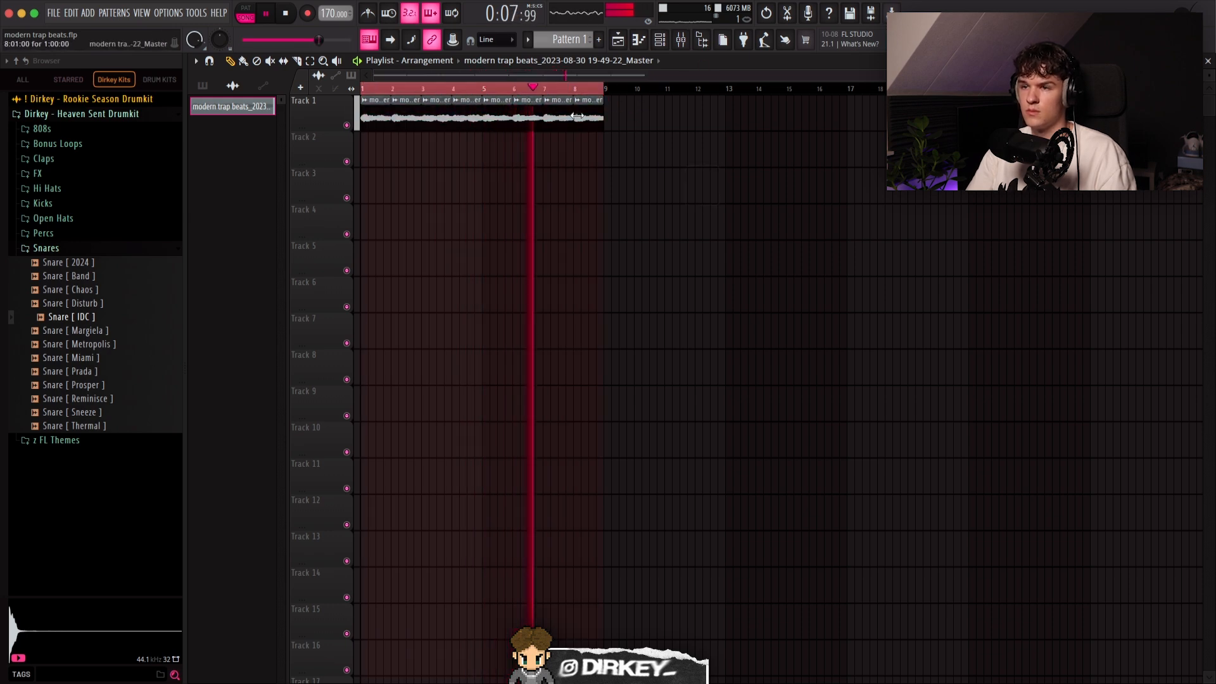
- Select all the chops on Track 1, give them short fade-ins and fade-outs at their edges, and play the loop
{"action": "scroll", "coordinate": [394, 92], "scroll_direction": "up", "scroll_amount": 5}
{"action": "left_click", "coordinate": [318, 89]}
{"action": "key", "text": "space"}
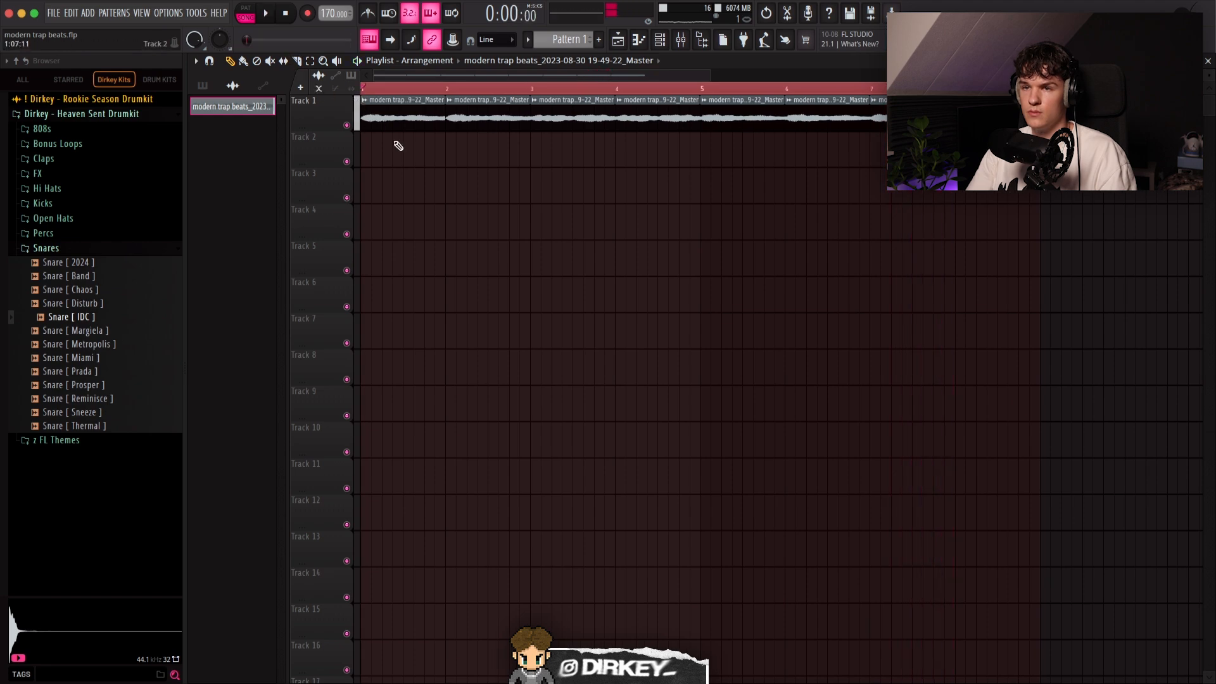
{"action": "key", "text": "ctrl+a"}
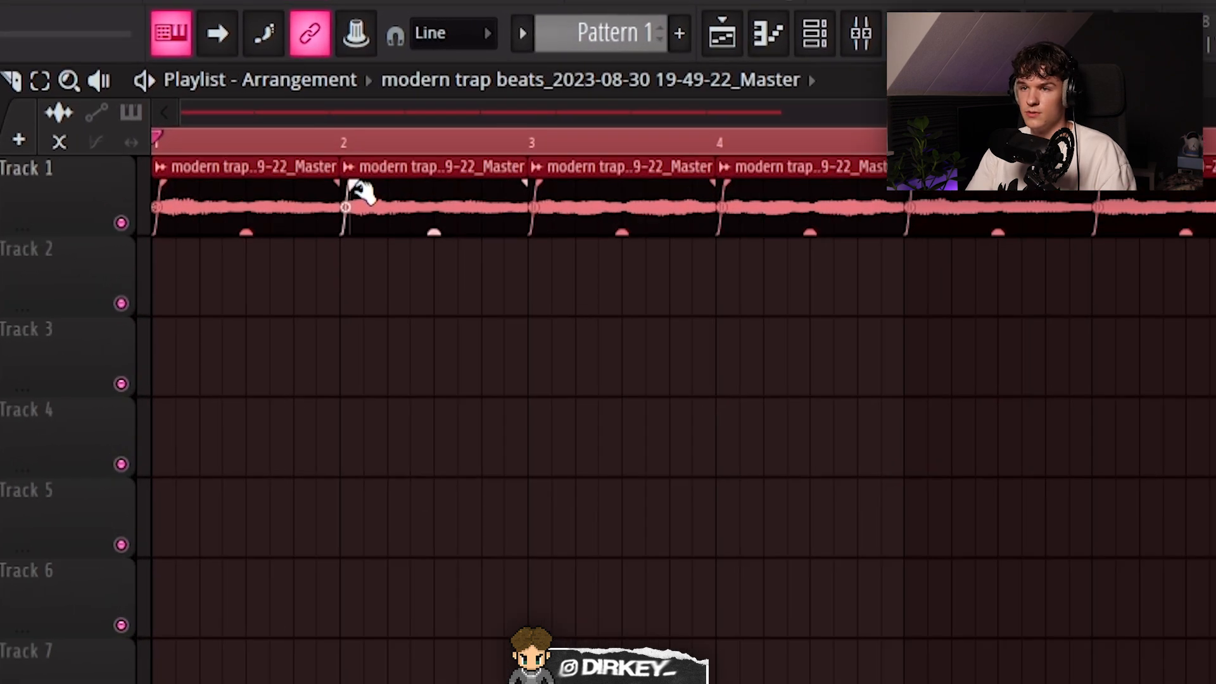
{"action": "key", "text": "space"}
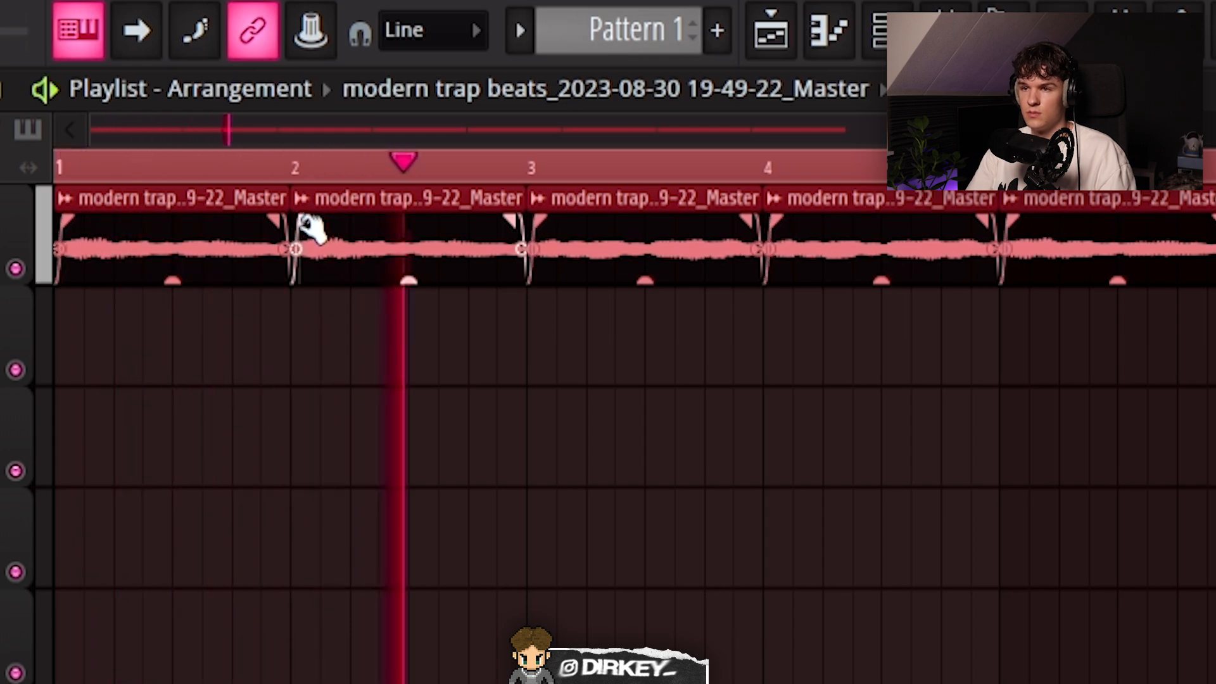
- Render the Master mixer track over the eight selected bars to a new audio clip
{"action": "left_click", "coordinate": [946, 30]}
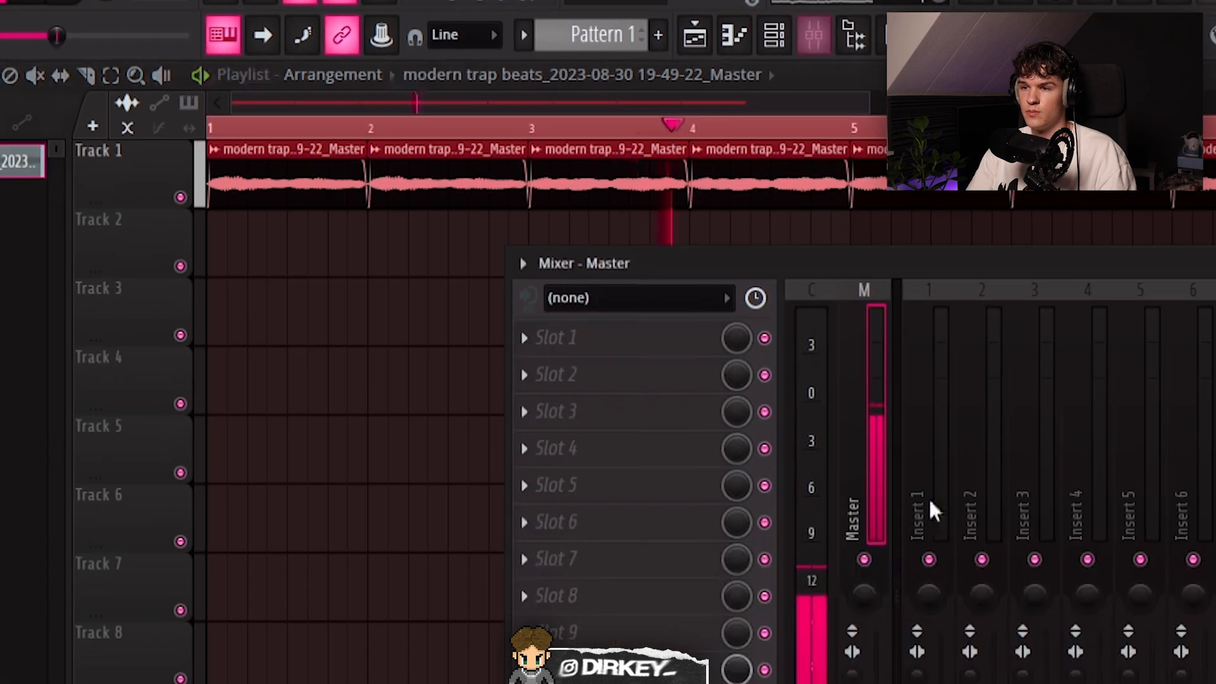
{"action": "key", "text": "alt+r"}
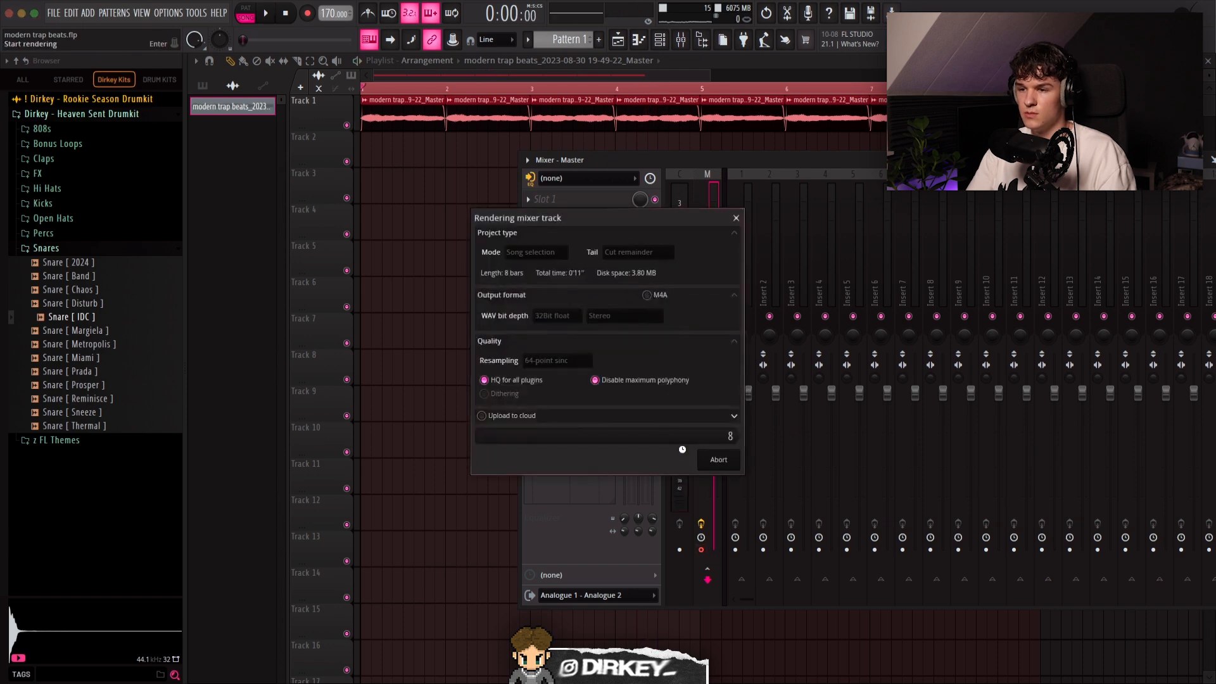
{"action": "left_click", "coordinate": [712, 459]}
- Load HalfTime in the first effect slot of the rendered clip's mixer track and set its loop length to 1/2
{"action": "left_click", "coordinate": [443, 184]}
{"action": "left_click", "coordinate": [572, 365]}
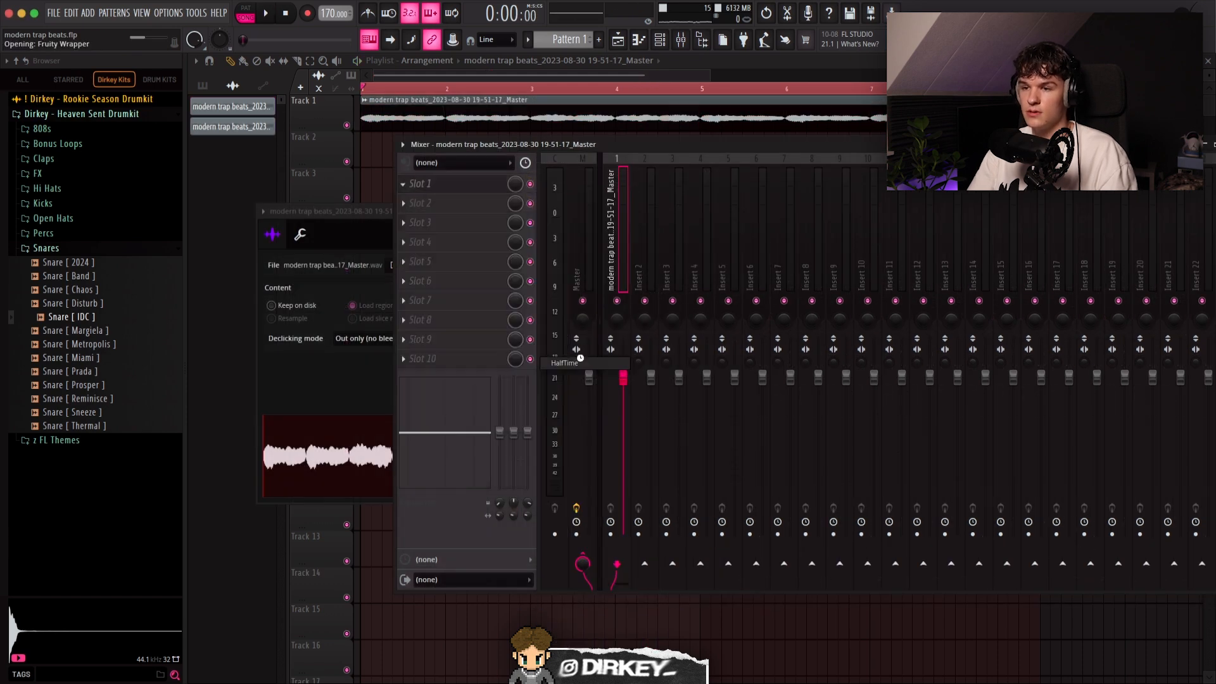
{"action": "left_click_drag", "start_coordinate": [244, 125], "coordinate": [402, 194]}
{"action": "key", "text": "space"}
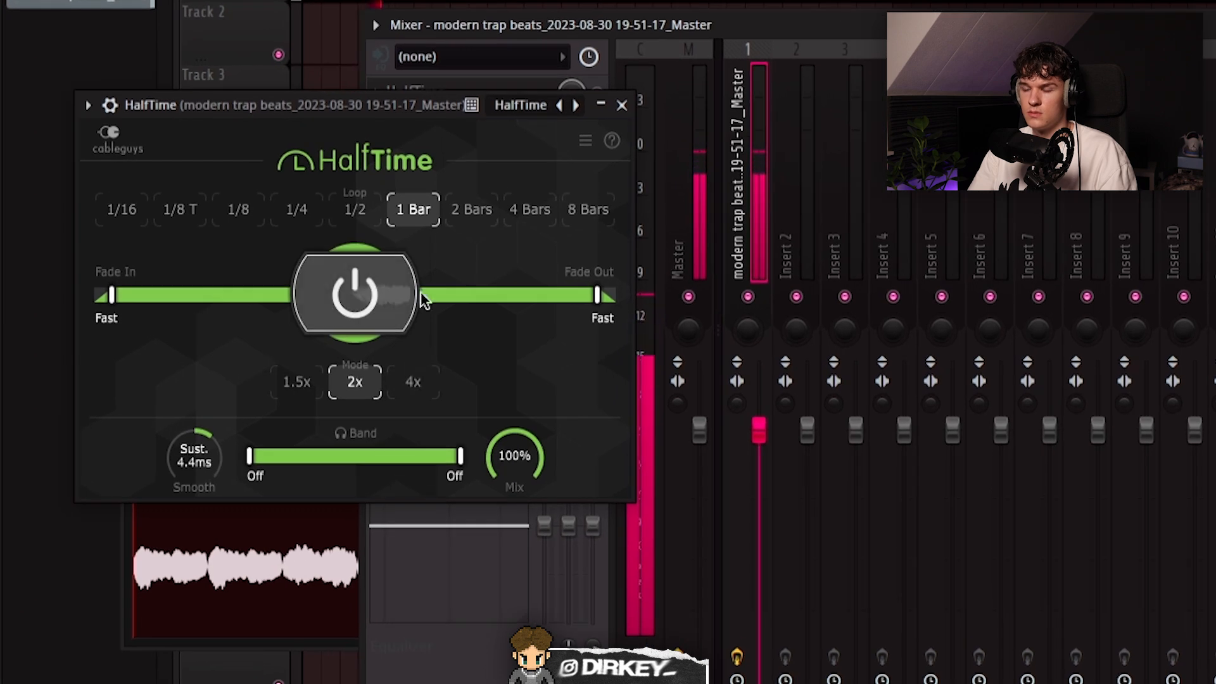
{"action": "left_click", "coordinate": [378, 236]}
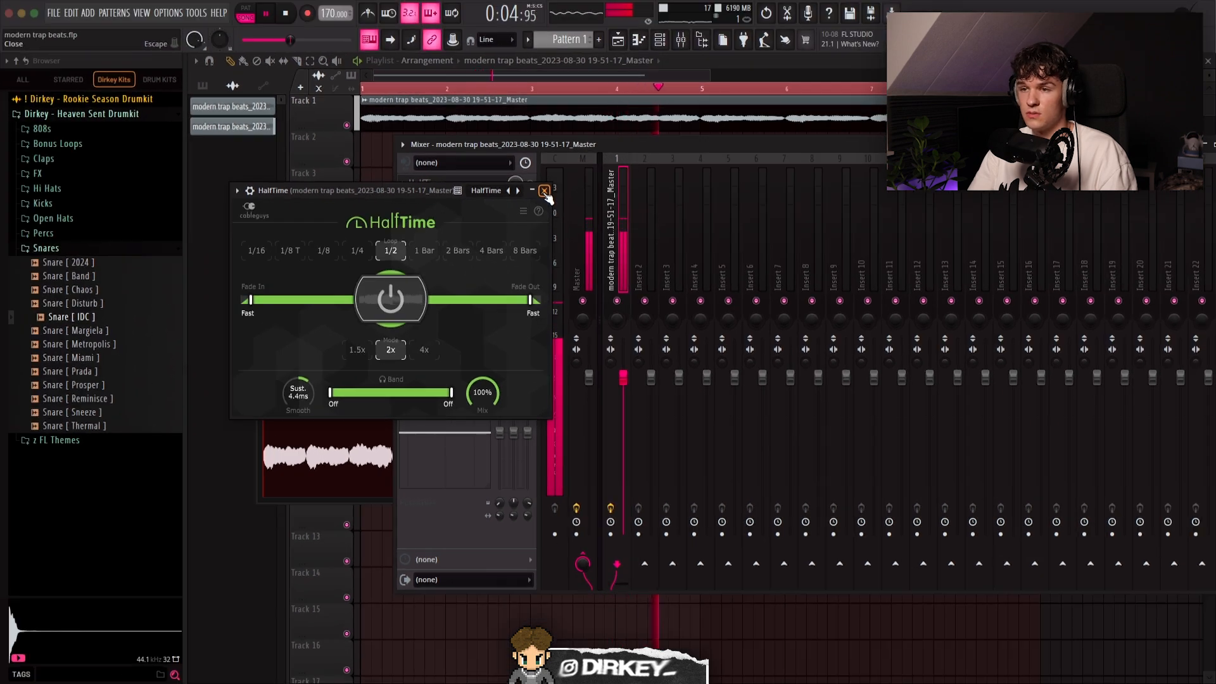
{"action": "left_click", "coordinate": [545, 191]}
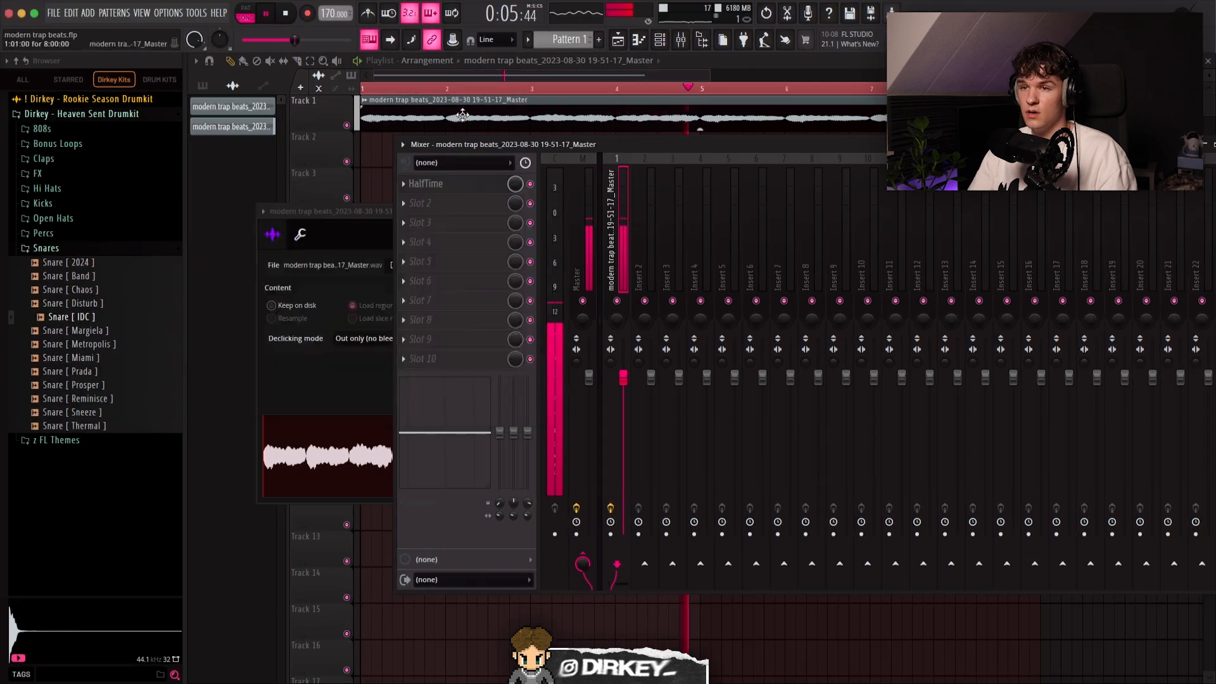
- Set the rendered clip's time stretching to Stretch mode and try a pitch shift of +200 cents during playback
{"action": "double_click", "coordinate": [461, 115]}
{"action": "left_click", "coordinate": [573, 276]}
{"action": "left_click", "coordinate": [566, 313]}
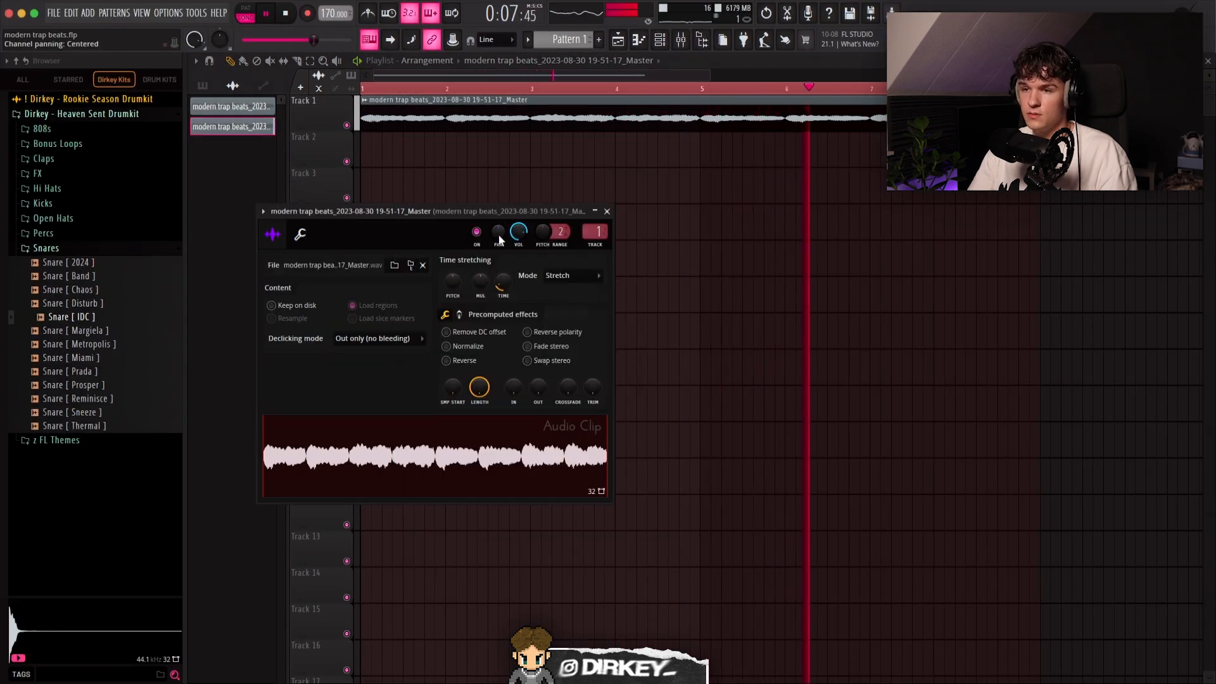
{"action": "key", "text": "space"}
{"action": "key", "text": "space"}
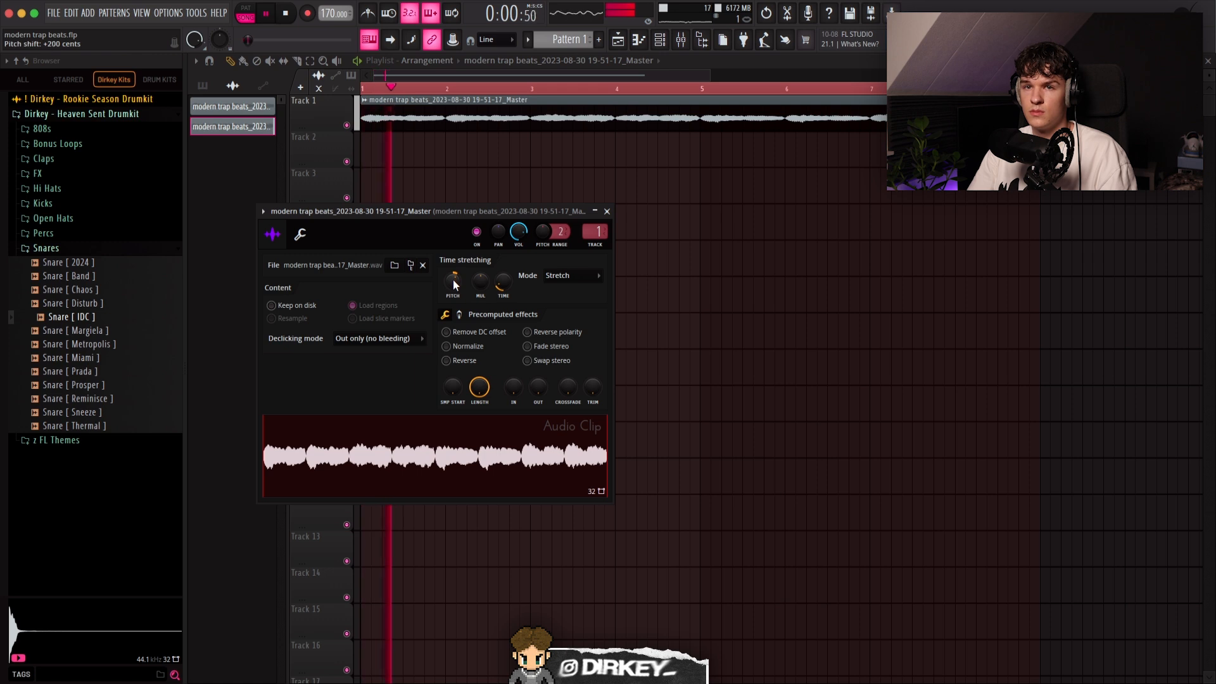
{"action": "scroll", "coordinate": [456, 277], "scroll_direction": "down", "scroll_amount": 2}
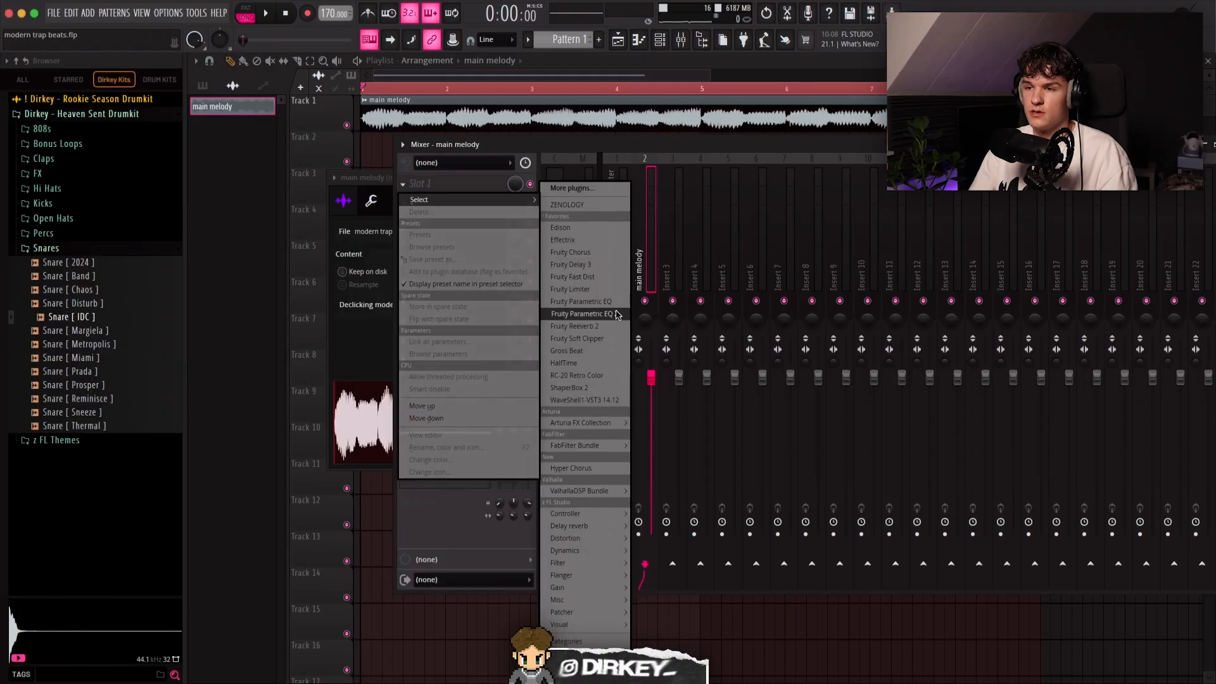
- Add Fruity Parametric EQ 2 to the main melody, make band 1 a raised high pass, boost the highs and slightly dip band 4
{"action": "left_click", "coordinate": [617, 315]}
{"action": "right_click", "coordinate": [350, 331]}
{"action": "mouse_move", "coordinate": [370, 365]}
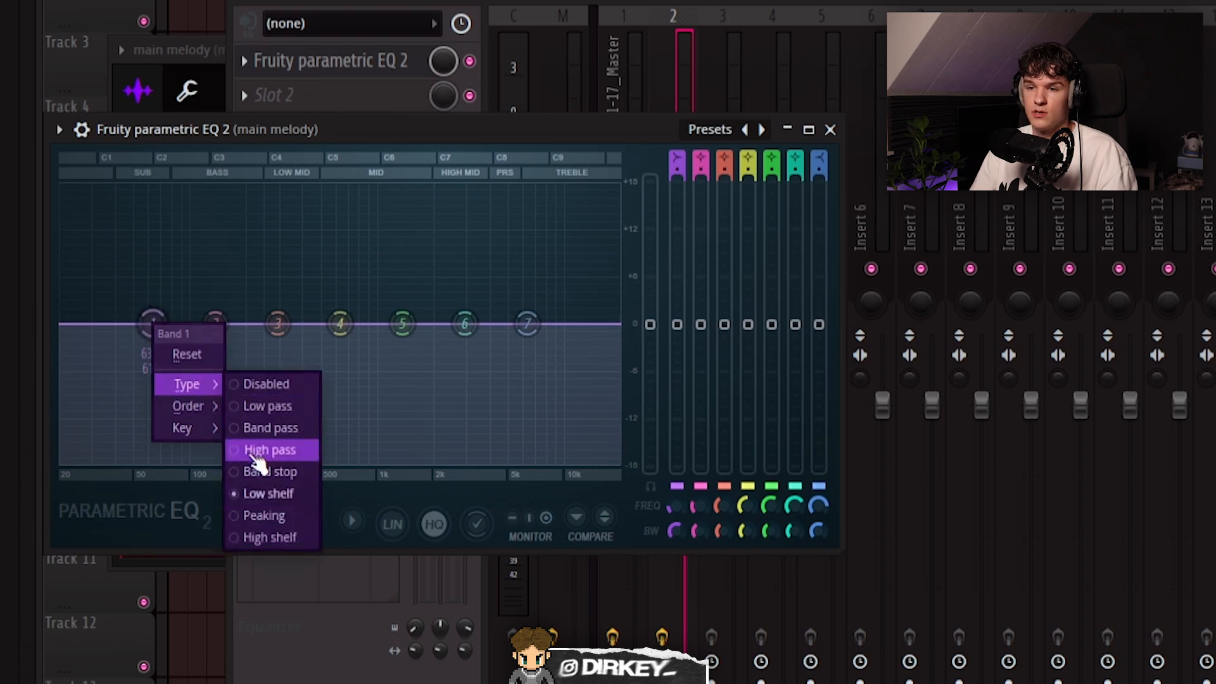
{"action": "left_click", "coordinate": [258, 451]}
{"action": "left_click_drag", "start_coordinate": [151, 318], "coordinate": [235, 323]}
{"action": "key", "text": "space"}
{"action": "left_click_drag", "start_coordinate": [402, 324], "coordinate": [538, 255]}
{"action": "left_click_drag", "start_coordinate": [341, 324], "coordinate": [340, 340]}
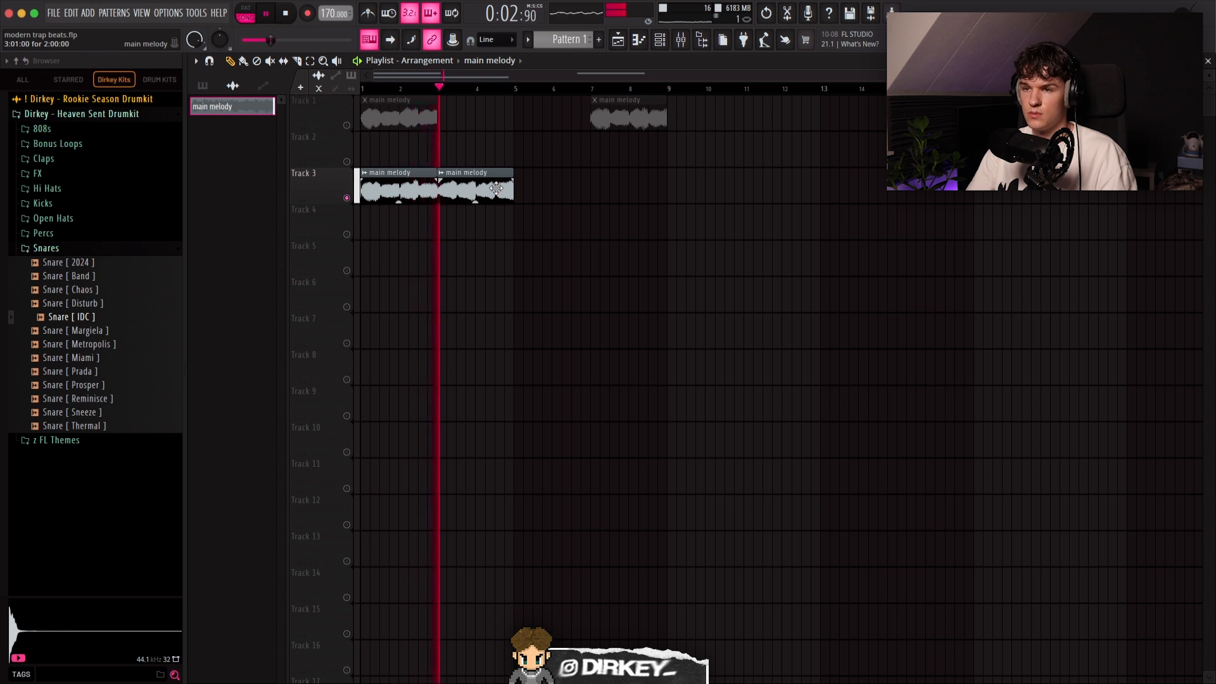
- Duplicate the two main melody chops on Track 3 across bars 5 to 8 and delete the muted clips on Track 1
{"action": "left_click_drag", "start_coordinate": [547, 192], "coordinate": [307, 184]}
{"action": "key", "text": "super+b"}
{"action": "left_click_drag", "start_coordinate": [726, 125], "coordinate": [386, 101]}
{"action": "key", "text": "Delete"}
- Set the song selection to bars 1 to 8 around the main melody and open the mixer
{"action": "left_click_drag", "start_coordinate": [667, 91], "coordinate": [365, 92]}
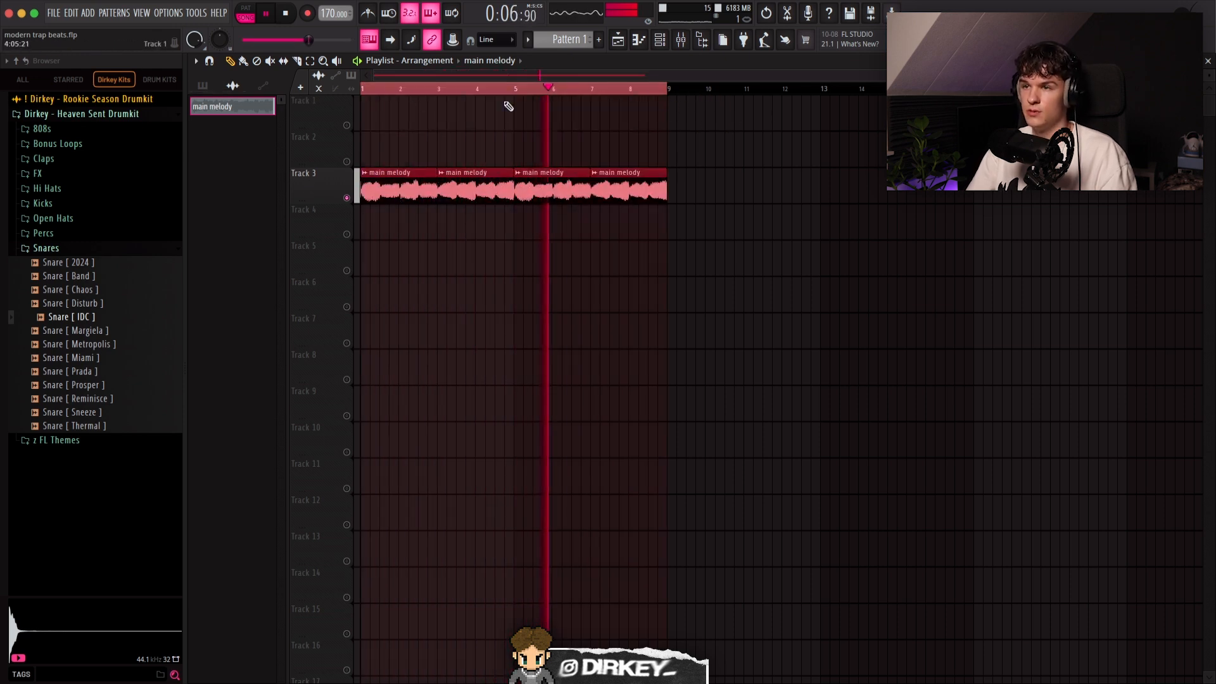
{"action": "key", "text": "F9"}
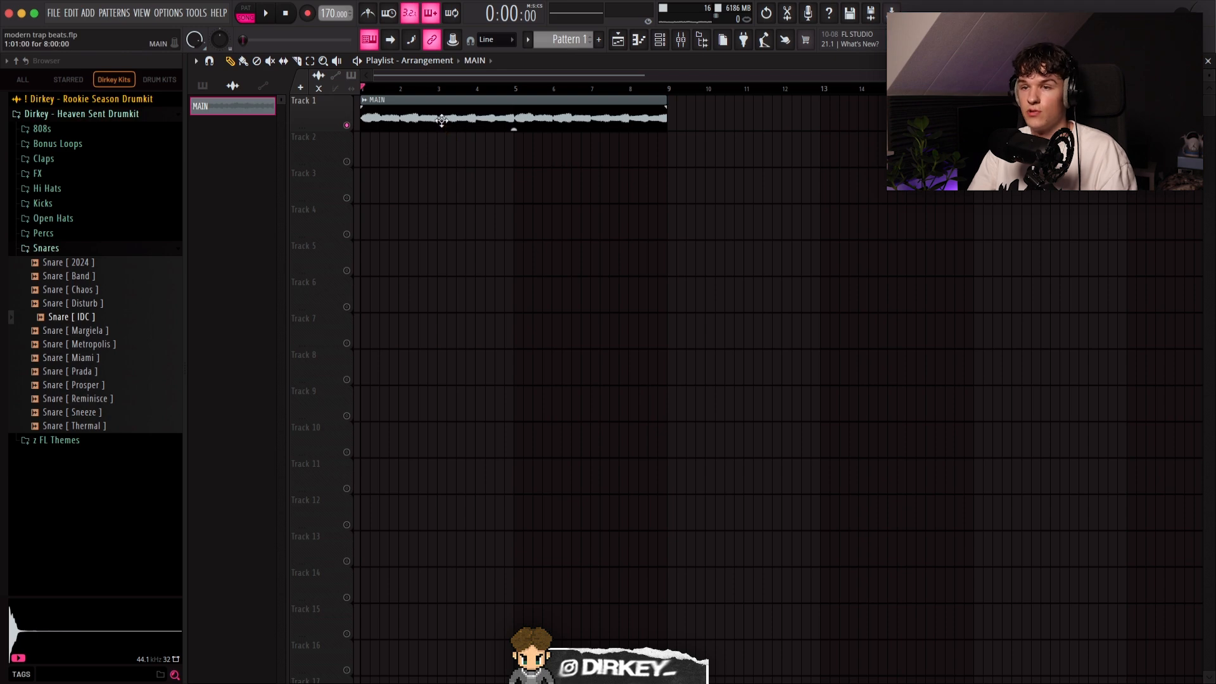
- Assign the MAIN audio clip to mixer track 3 and load Fruity Parametric EQ 2 in its first effect slot
{"action": "double_click", "coordinate": [442, 120]}
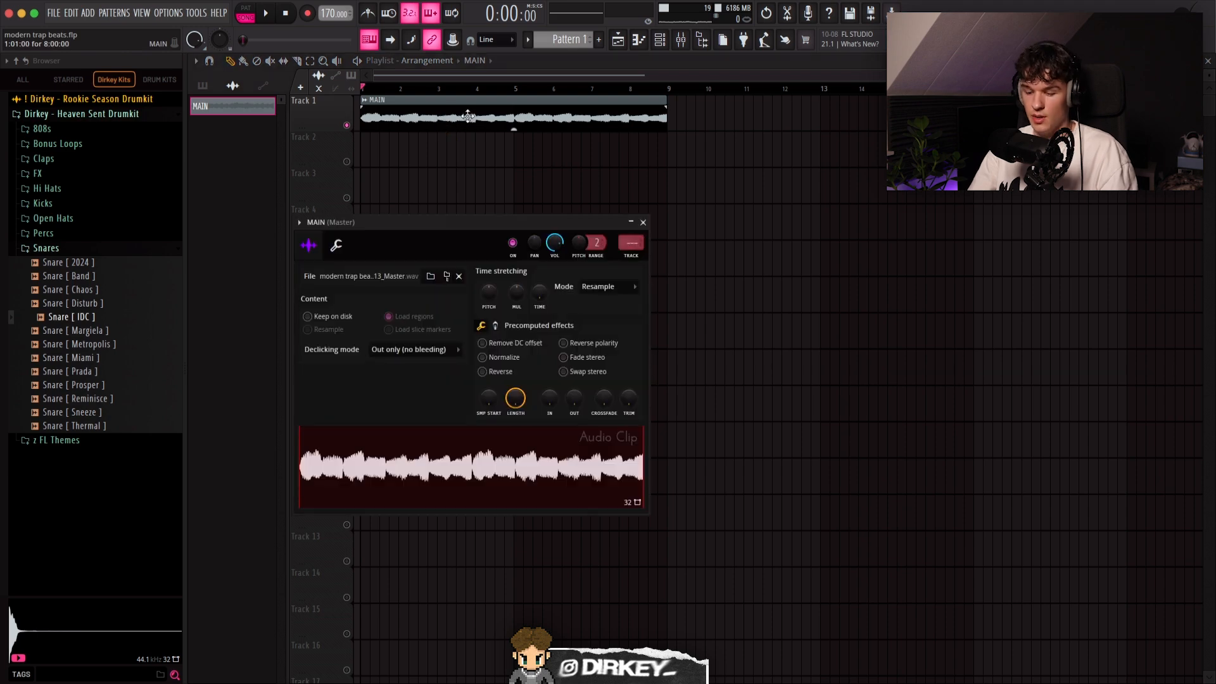
{"action": "key", "text": "F9"}
{"action": "left_click", "coordinate": [678, 254]}
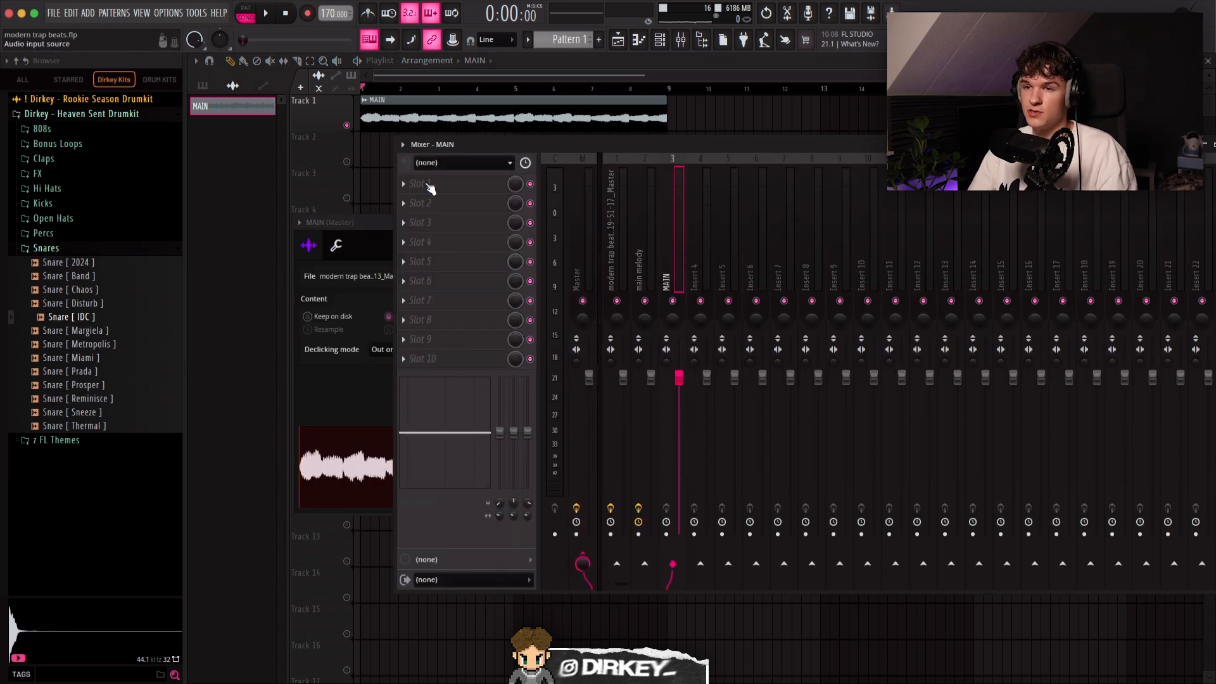
{"action": "left_click", "coordinate": [429, 183]}
{"action": "left_click", "coordinate": [583, 313]}
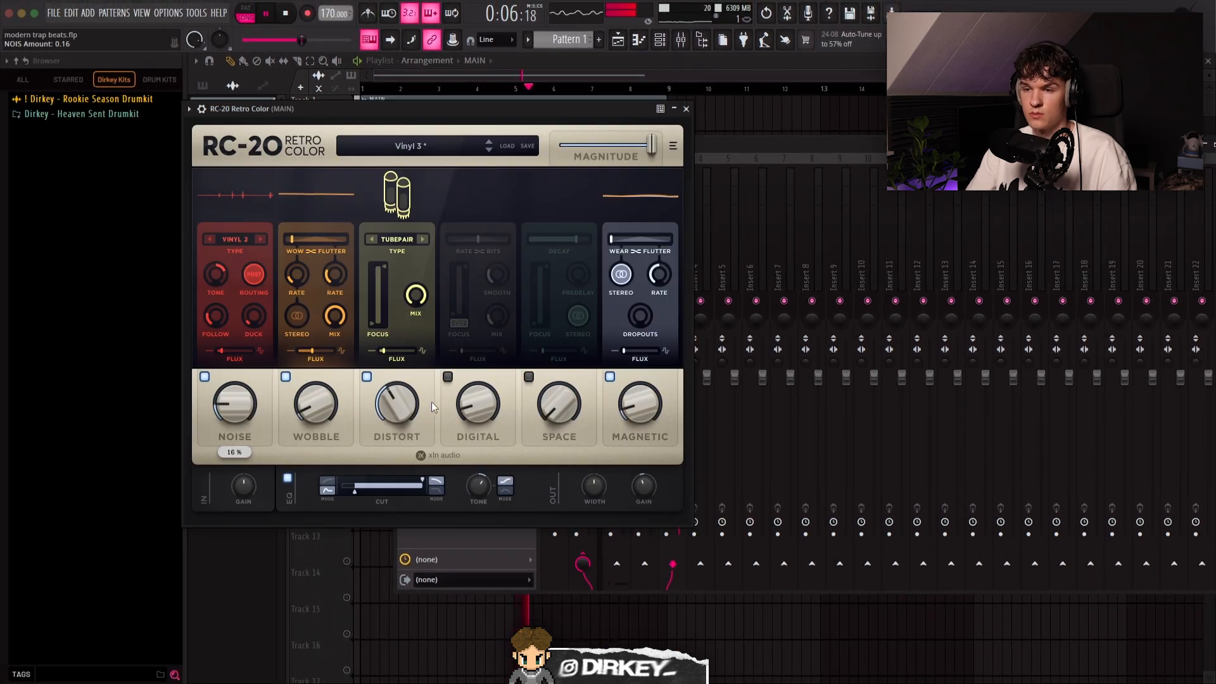
- Slightly lower the Distort amount in RC-20 Retro Color and dip band 3 of MAIN's EQ by about 1.4 dB at 320 Hz
{"action": "left_click_drag", "start_coordinate": [399, 400], "coordinate": [399, 405]}
{"action": "left_click", "coordinate": [686, 109]}
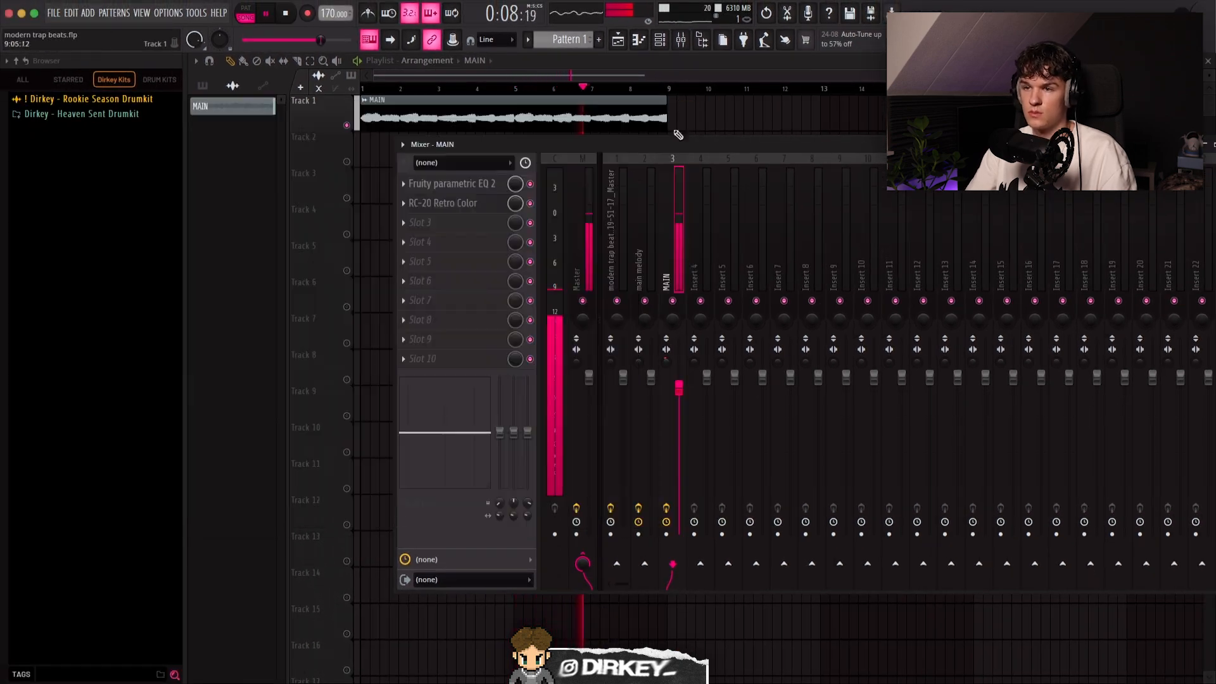
{"action": "left_click", "coordinate": [463, 189]}
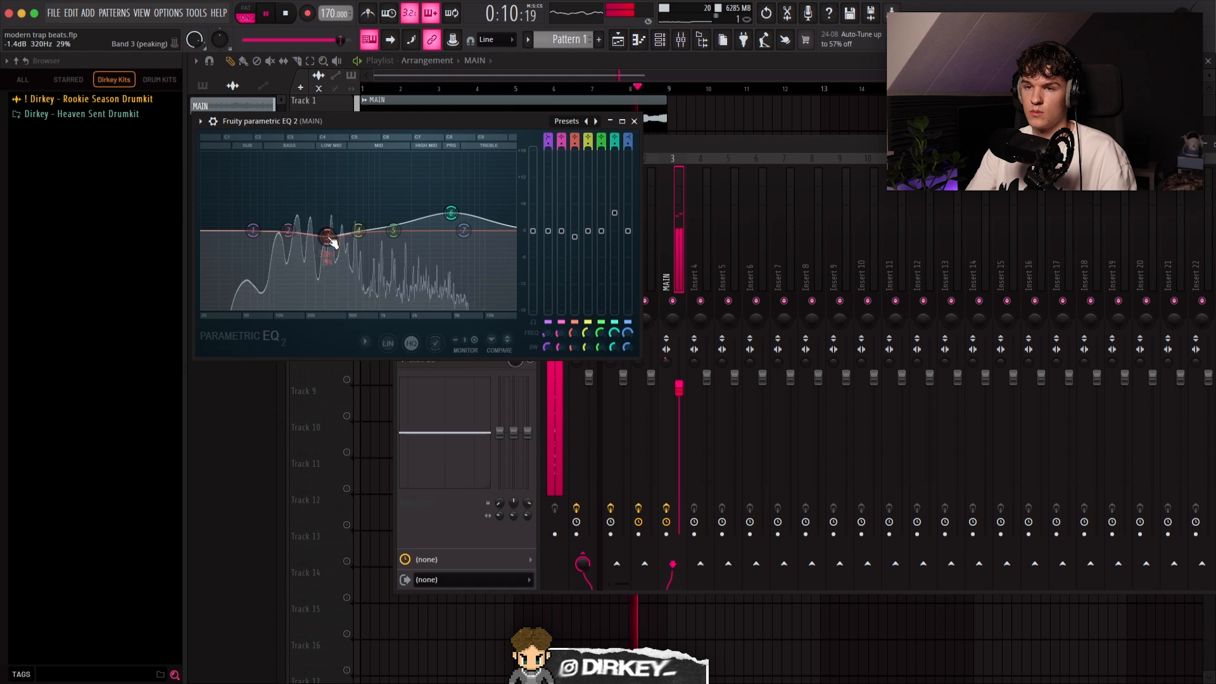
{"action": "key", "text": "Escape"}
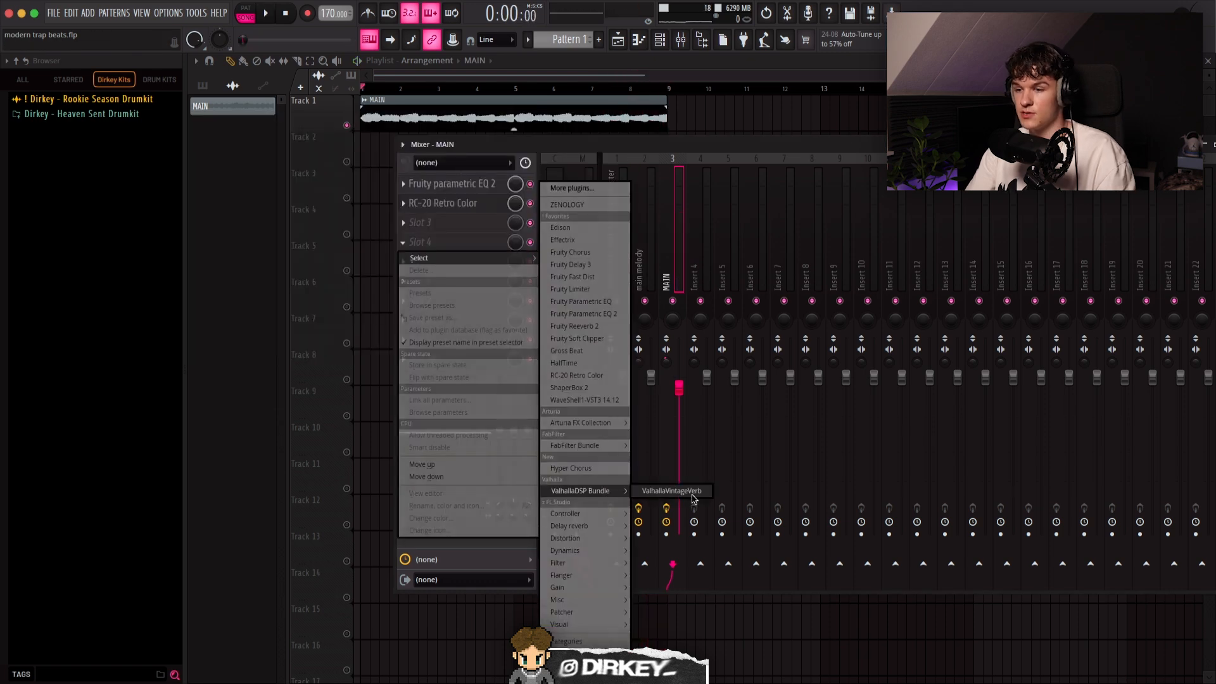
- Add ValhallaVintageVerb in the fourth effect slot of the MAIN track and set its mode to Smooth Plate
{"action": "left_click", "coordinate": [687, 493]}
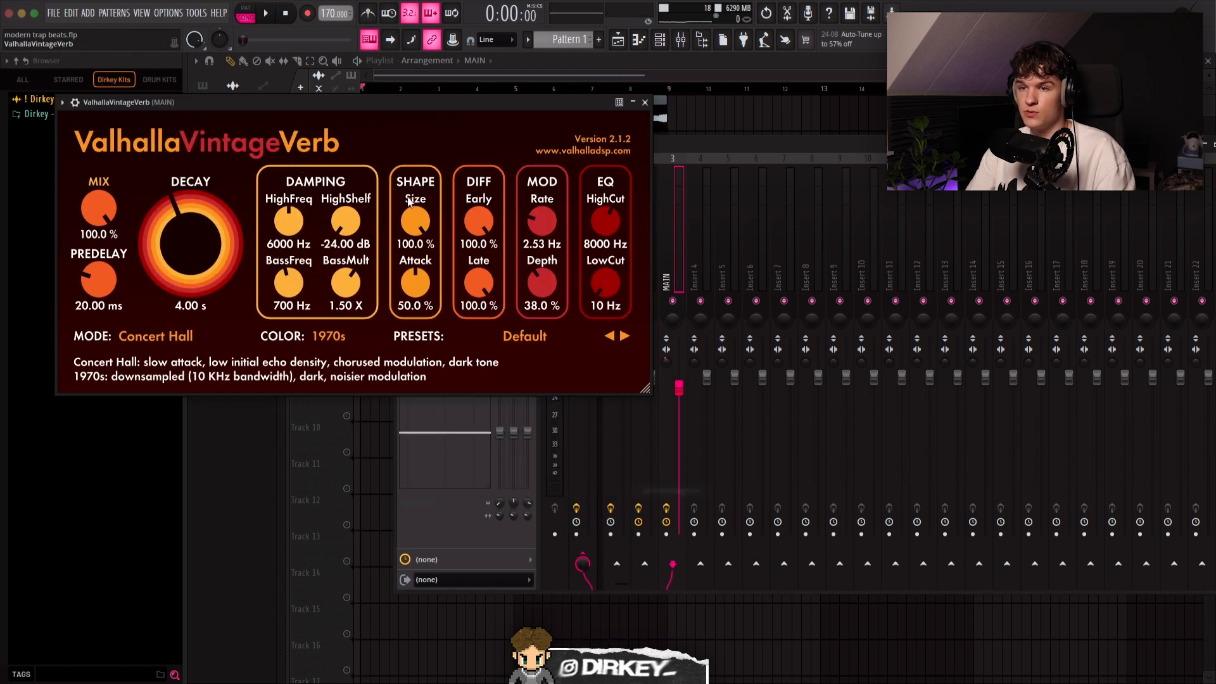
{"action": "left_click_drag", "start_coordinate": [268, 93], "coordinate": [403, 99]}
{"action": "left_click", "coordinate": [290, 343]}
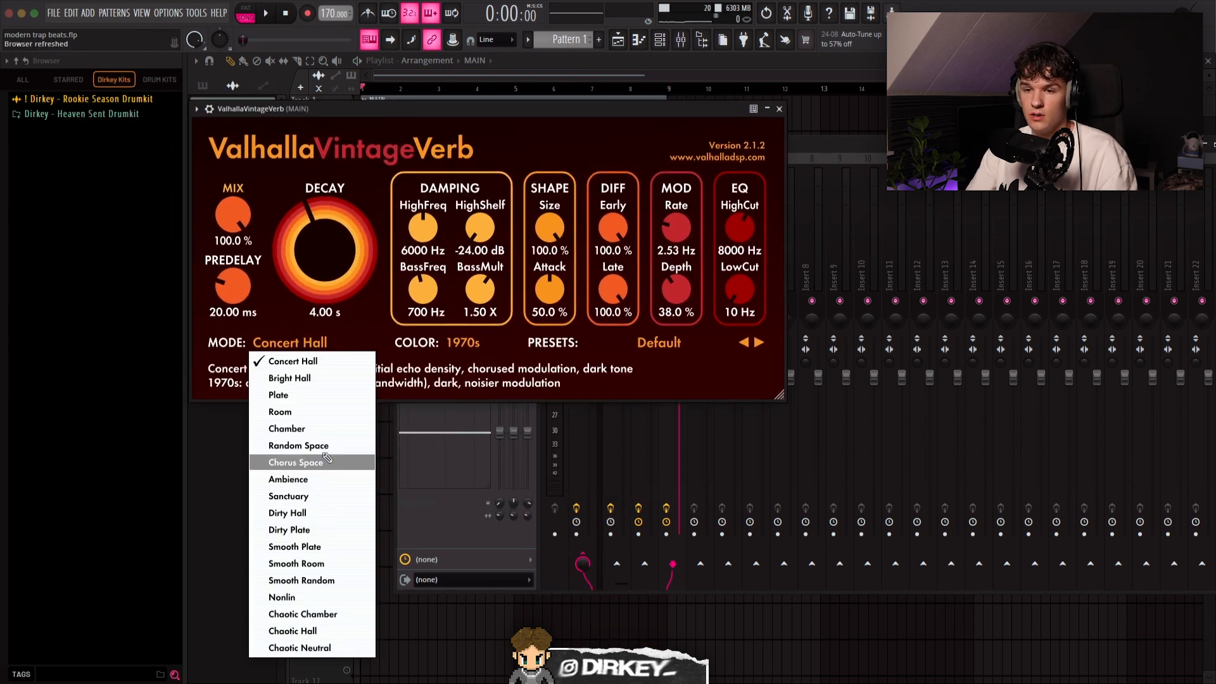
{"action": "left_click", "coordinate": [298, 547]}
- Set the reverb's predelay to 17.15 ms, low cut to 290 Hz and decay to 3.75 s, listening at full mix
{"action": "left_click_drag", "start_coordinate": [234, 217], "coordinate": [235, 249]}
{"action": "key", "text": "space"}
{"action": "left_click_drag", "start_coordinate": [232, 282], "coordinate": [228, 283]}
{"action": "left_click_drag", "start_coordinate": [233, 218], "coordinate": [235, 250]}
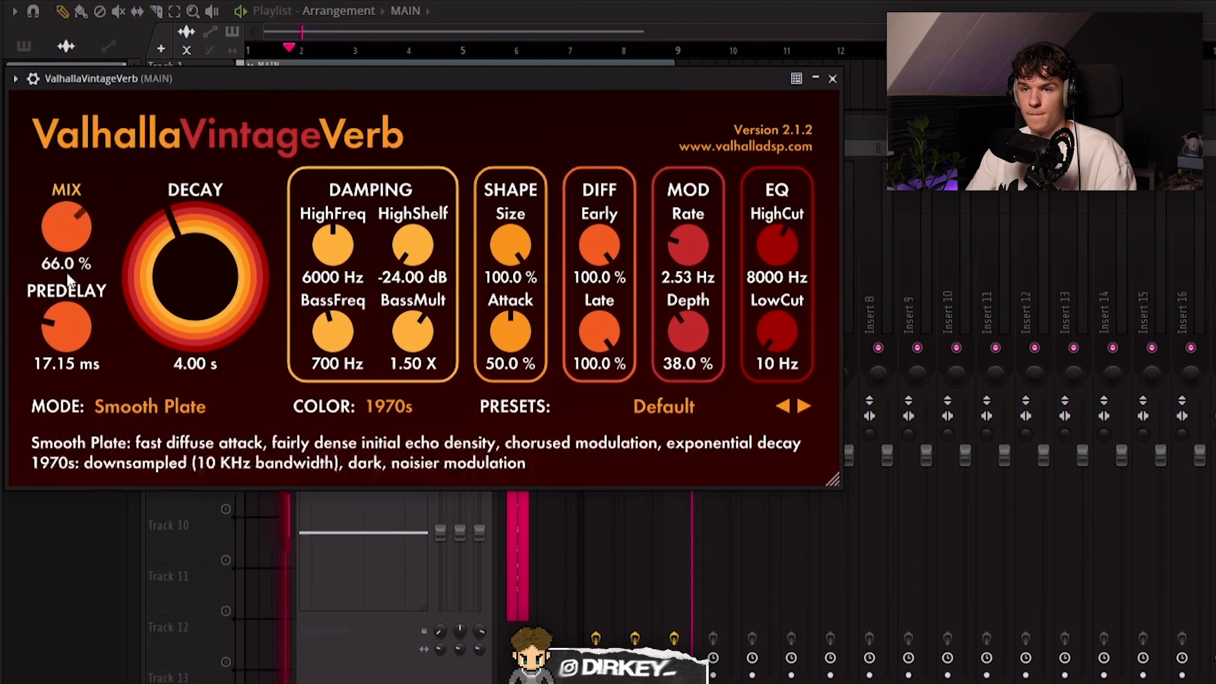
{"action": "left_click_drag", "start_coordinate": [68, 275], "coordinate": [62, 358]}
{"action": "left_click_drag", "start_coordinate": [785, 342], "coordinate": [771, 320]}
{"action": "left_click_drag", "start_coordinate": [56, 238], "coordinate": [57, 50]}
{"action": "left_click_drag", "start_coordinate": [169, 246], "coordinate": [167, 254]}
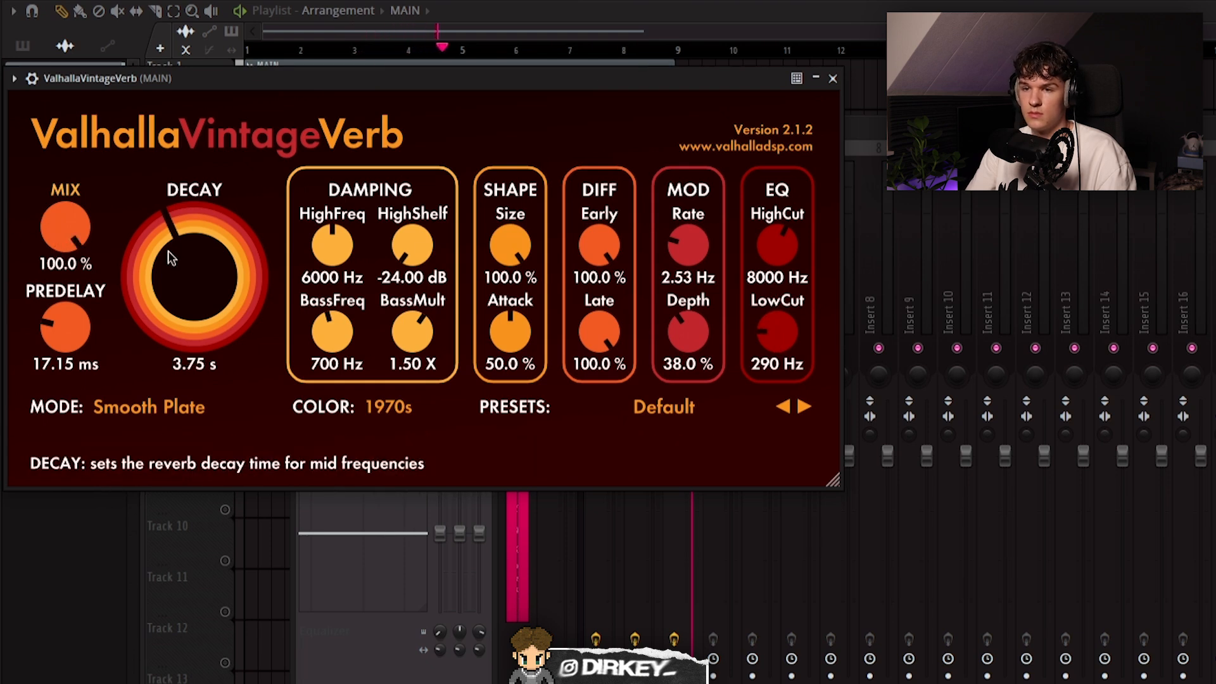
- Lower the ValhallaVintageVerb mix to 25.6 % and close the reverb
{"action": "left_click_drag", "start_coordinate": [57, 228], "coordinate": [57, 323]}
{"action": "left_click_drag", "start_coordinate": [70, 233], "coordinate": [69, 246]}
{"action": "left_click_drag", "start_coordinate": [181, 258], "coordinate": [180, 259]}
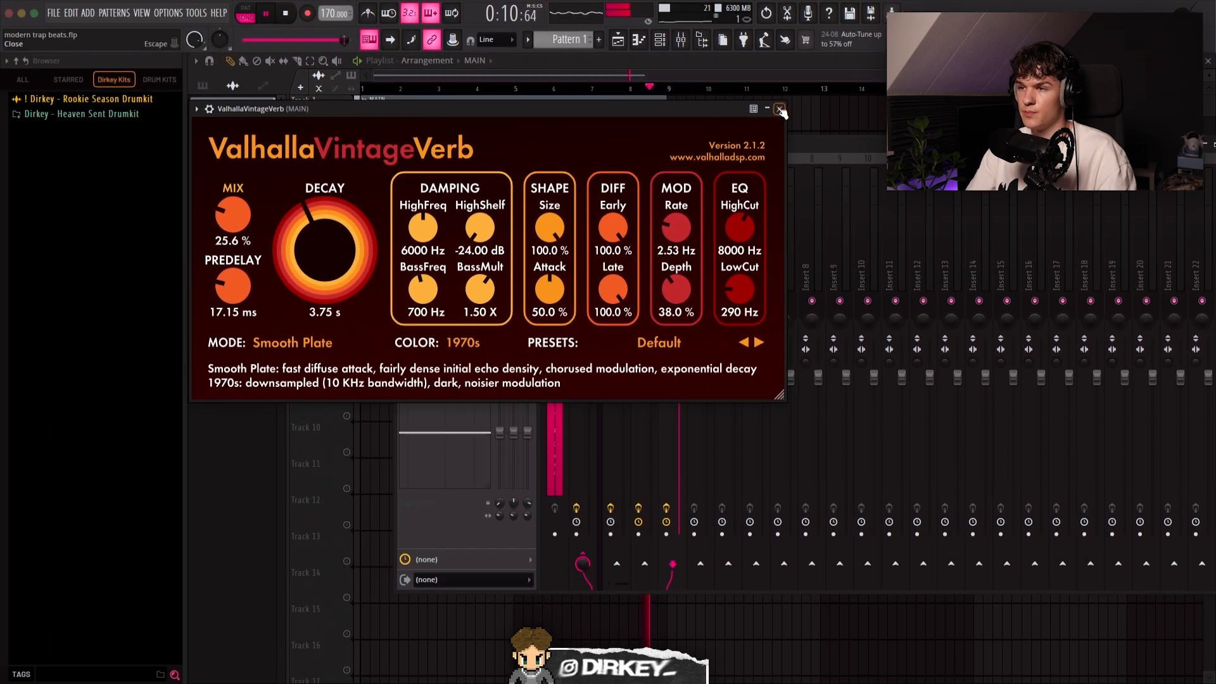
{"action": "left_click", "coordinate": [833, 79]}
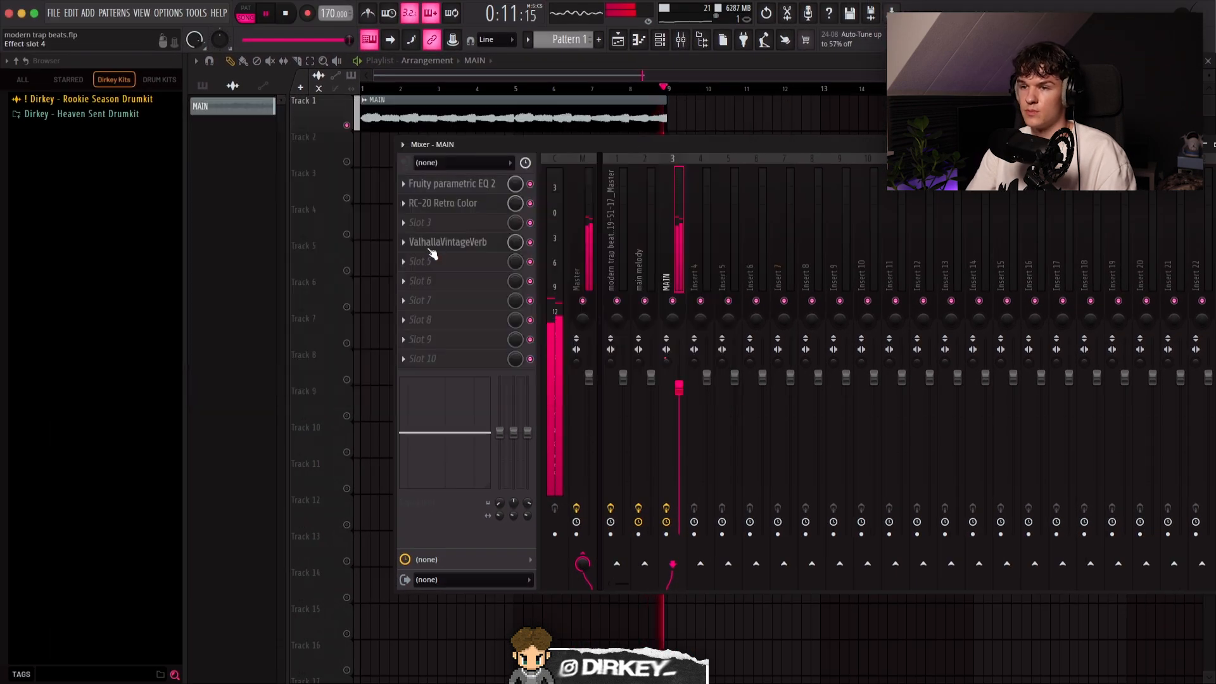
- Move ValhallaVintageVerb ahead of RC-20 Retro Color in the MAIN effect chain and check the RC-20 settings
{"action": "key", "text": "space"}
{"action": "left_click_drag", "start_coordinate": [377, 247], "coordinate": [367, 310]}
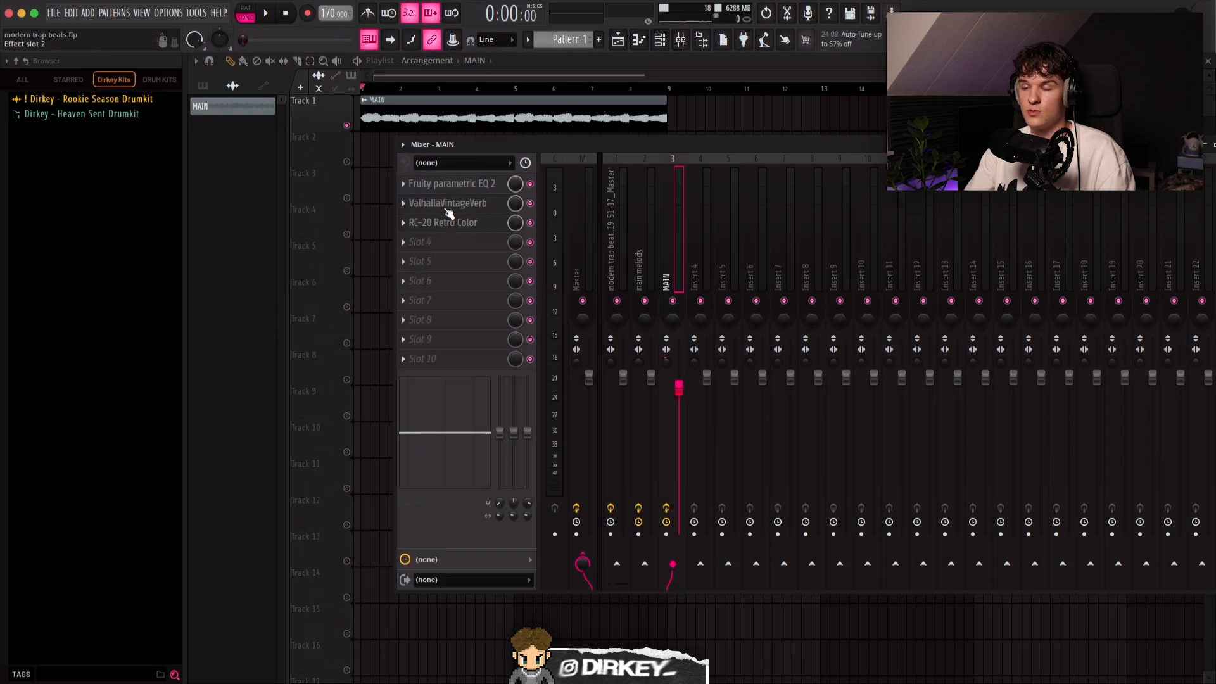
{"action": "left_click", "coordinate": [429, 225]}
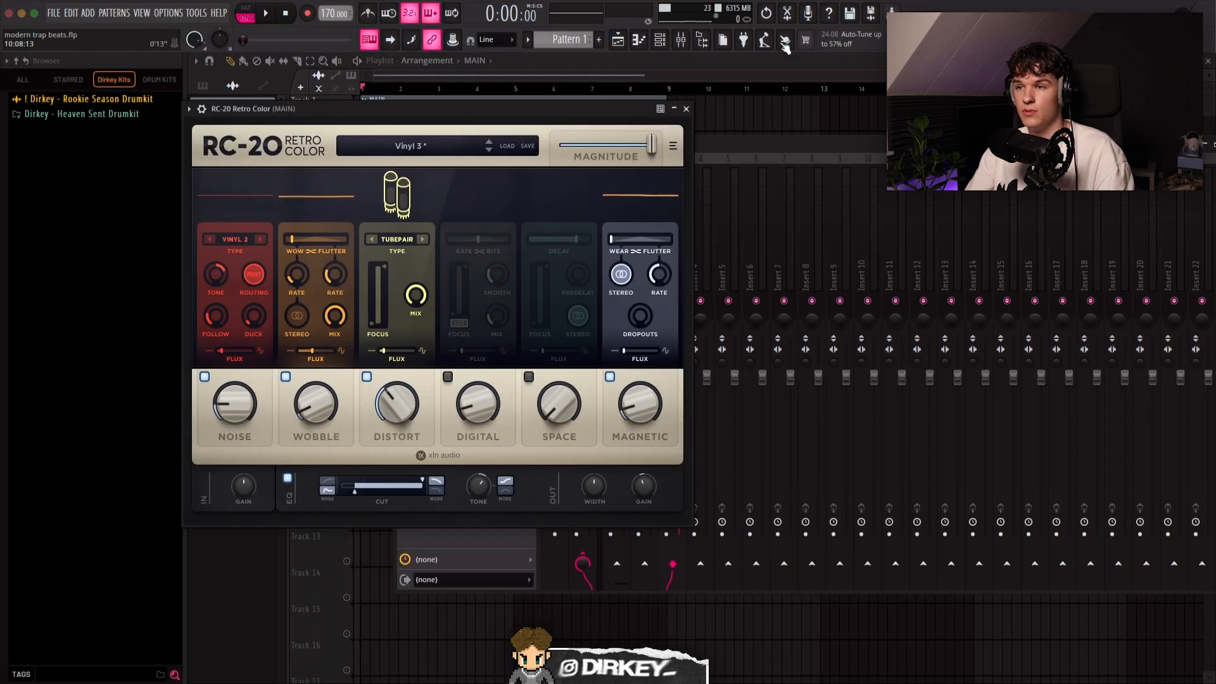
{"action": "left_click", "coordinate": [687, 109]}
- Duplicate the MAIN clip to bar 9, place the copy on Track 2 and make it unique
{"action": "key", "text": "F9"}
{"action": "left_click_drag", "start_coordinate": [754, 97], "coordinate": [724, 155]}
{"action": "key", "text": "super+b"}
{"action": "left_click", "coordinate": [672, 137]}
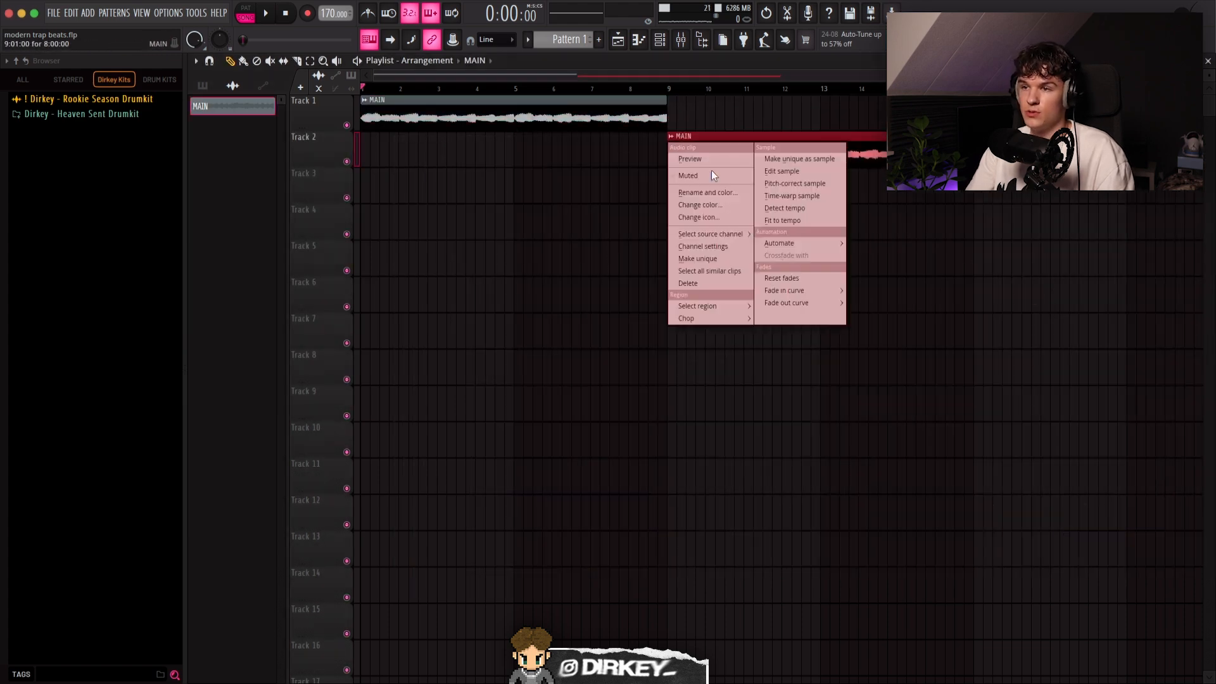
{"action": "left_click", "coordinate": [698, 259]}
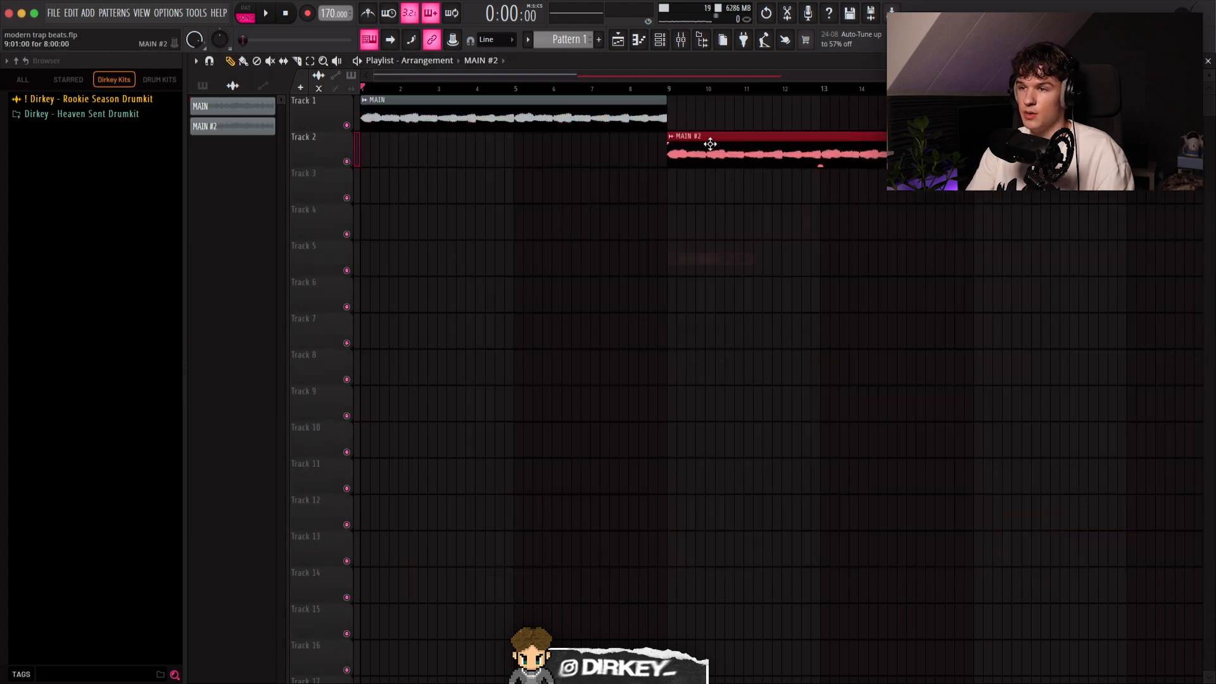
- Change the color of the MAIN #2 clip to pink
{"action": "left_click", "coordinate": [672, 136]}
{"action": "left_click", "coordinate": [700, 205]}
{"action": "left_click", "coordinate": [755, 252]}
{"action": "left_click", "coordinate": [872, 283]}
{"action": "left_click", "coordinate": [868, 489]}
- Play the MAIN #2 clip from bar 9 and lower its channel volume to 68 %
{"action": "left_click", "coordinate": [619, 341]}
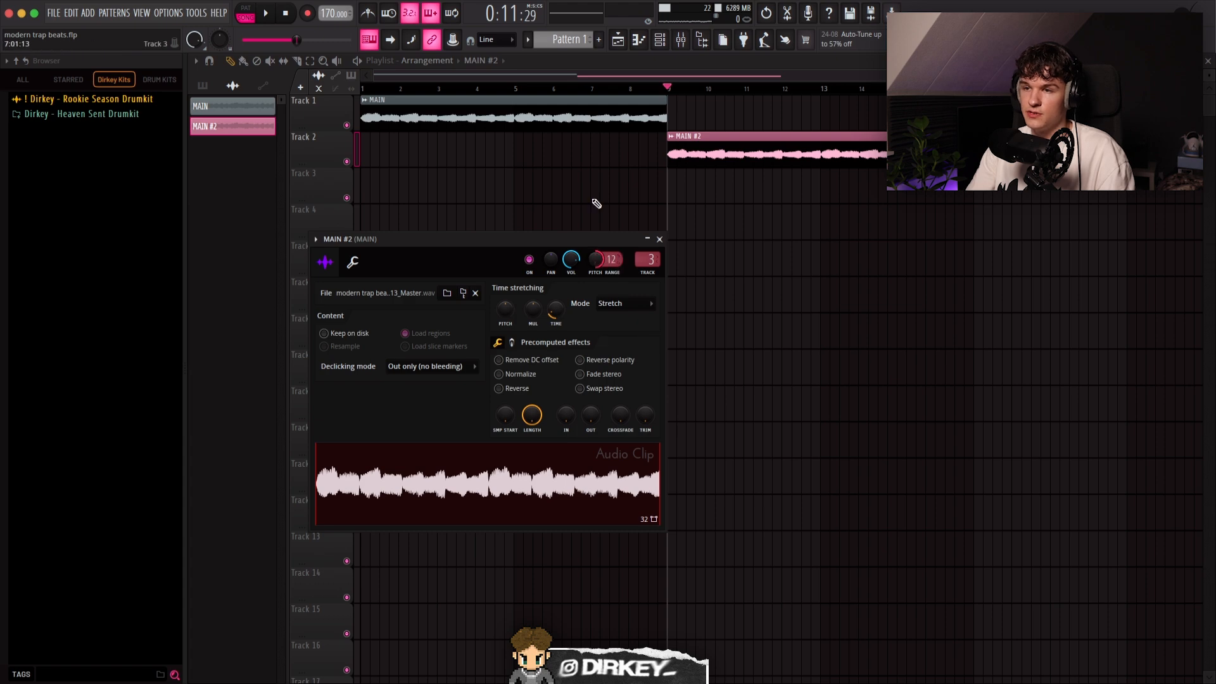
{"action": "key", "text": "space"}
{"action": "left_click", "coordinate": [680, 40]}
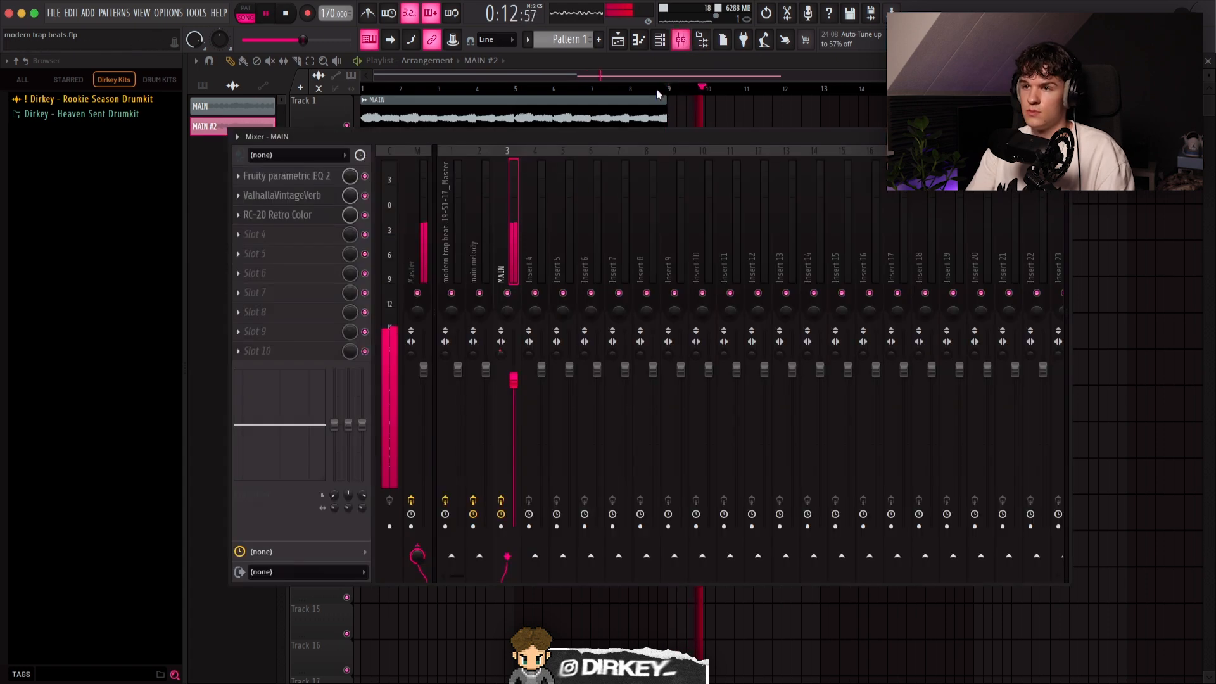
{"action": "left_click", "coordinate": [681, 39]}
{"action": "left_click_drag", "start_coordinate": [572, 260], "coordinate": [571, 274]}
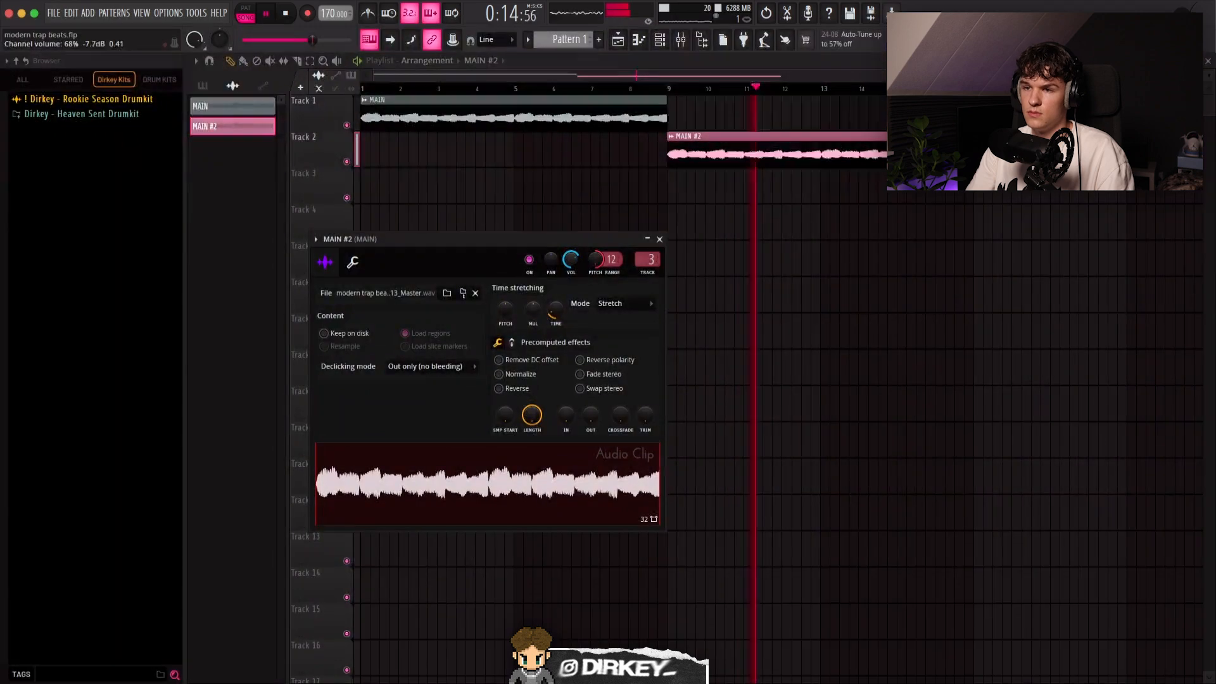
- Write a flute line in ZENOLOGY #2: A6 over bars 1–2, G6 from bar 3, and a half-bar F6 ending bar 4
{"action": "left_click", "coordinate": [761, 133]}
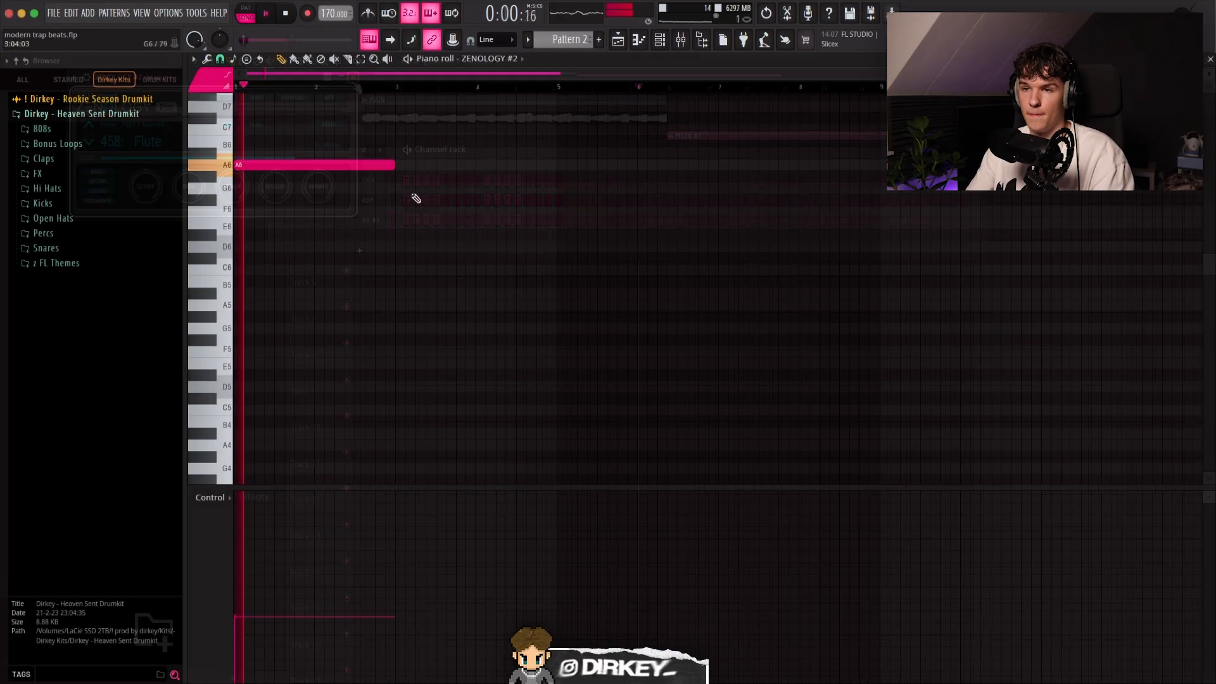
{"action": "mouse_move", "coordinate": [393, 166]}
{"action": "left_mouse_down"}
{"action": "mouse_move", "coordinate": [347, 165]}
{"action": "mouse_move", "coordinate": [388, 165]}
{"action": "left_mouse_up"}
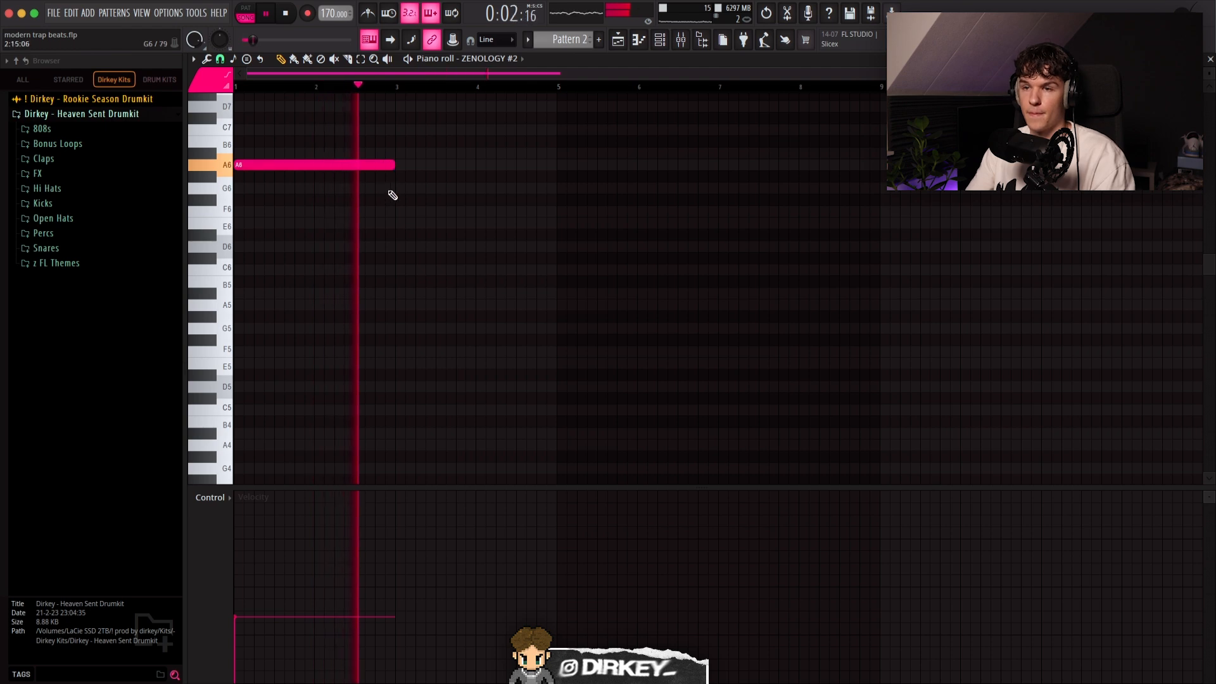
{"action": "left_click", "coordinate": [398, 188]}
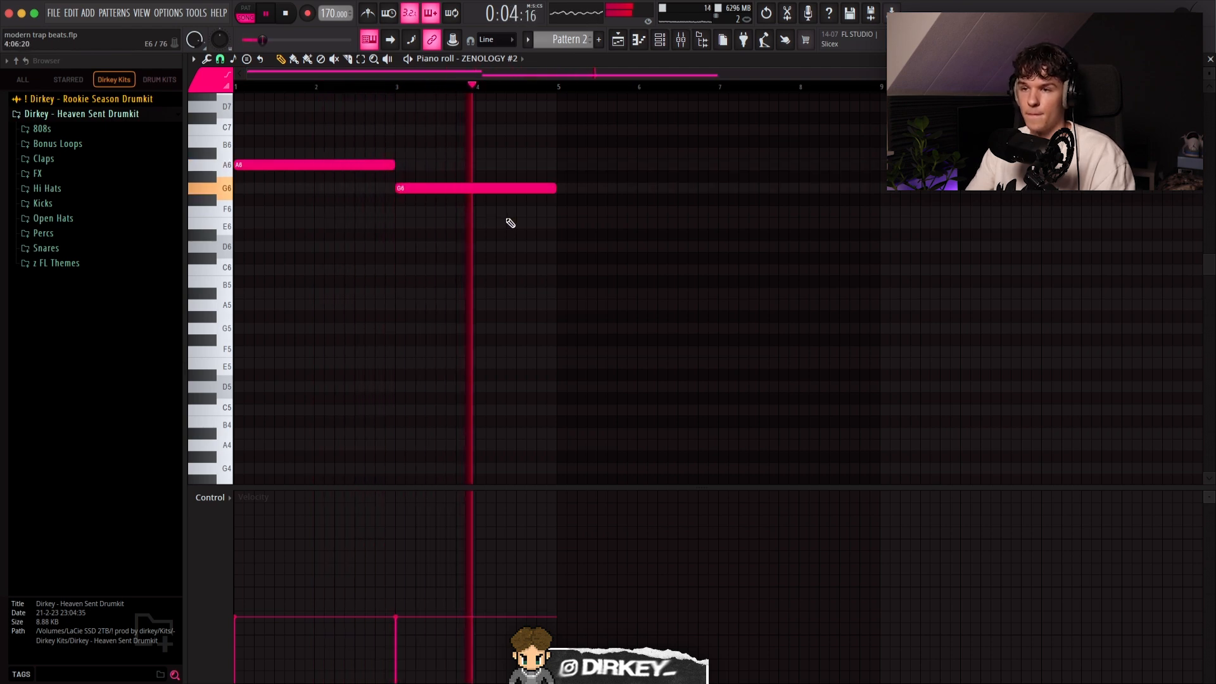
{"action": "key", "text": "space"}
{"action": "left_click_drag", "start_coordinate": [523, 234], "coordinate": [535, 210]}
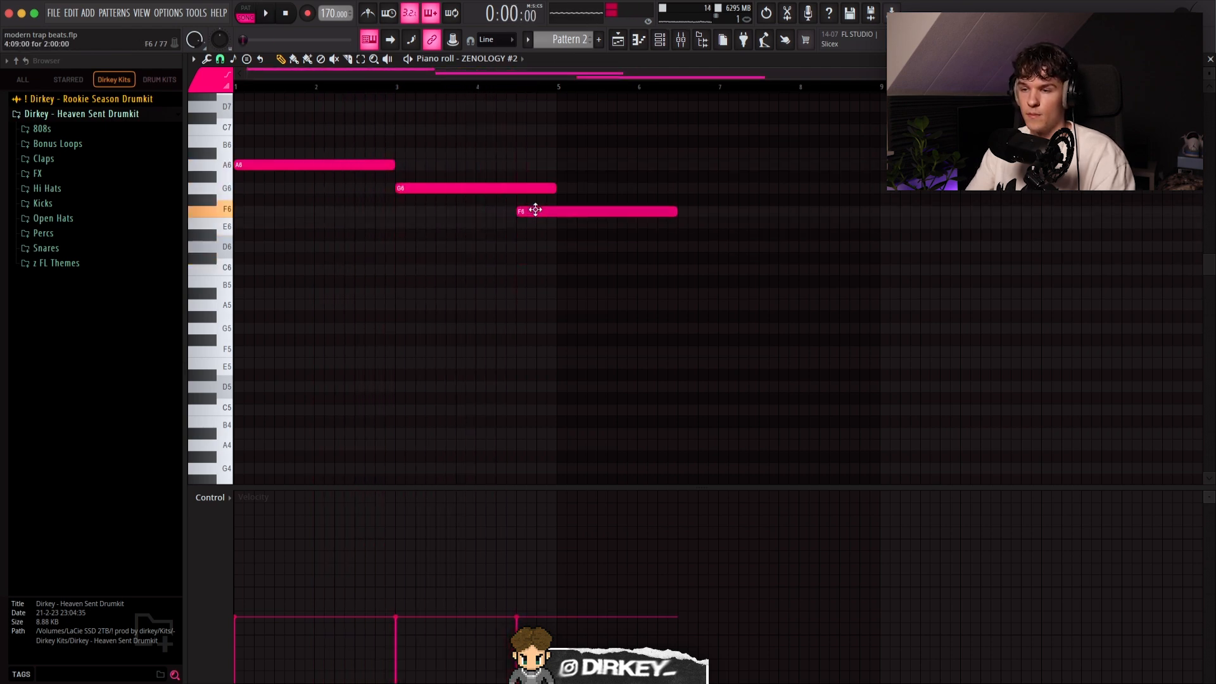
{"action": "key", "text": "super+l"}
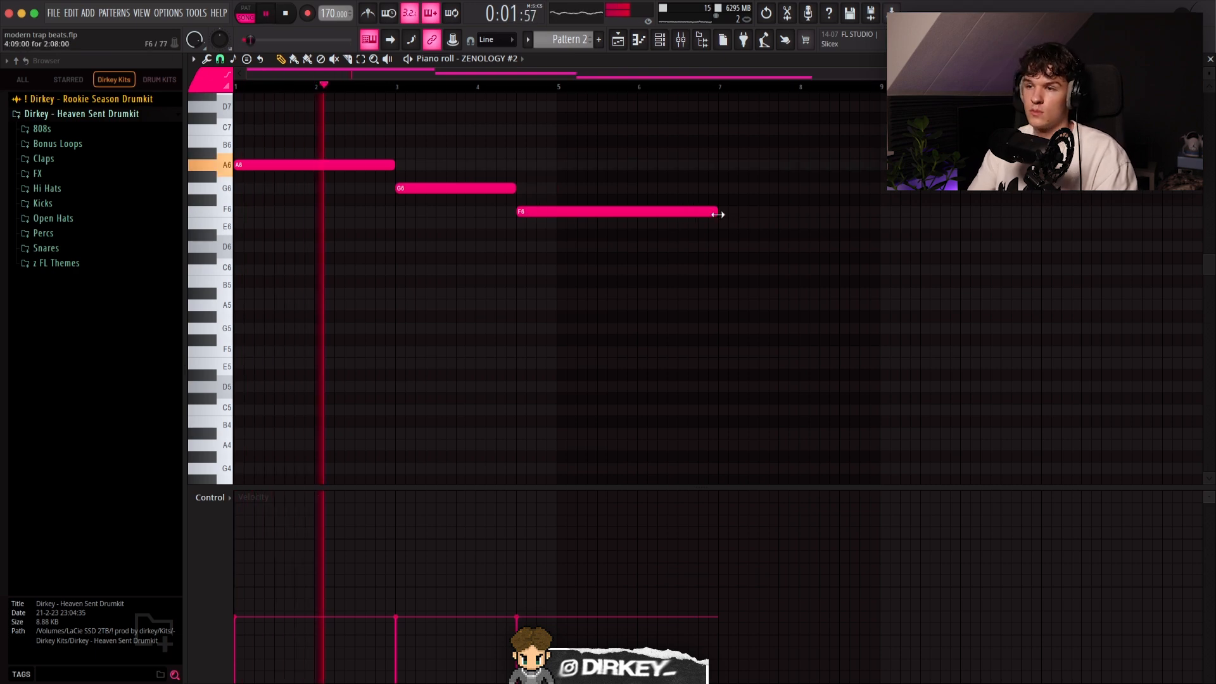
{"action": "left_click_drag", "start_coordinate": [717, 215], "coordinate": [550, 215]}
- Repeat the four-bar flute phrase into bars 5–8 and raise the velocity of all its notes
{"action": "left_click", "coordinate": [662, 298]}
{"action": "right_click", "coordinate": [663, 300]}
{"action": "key", "text": "super+b"}
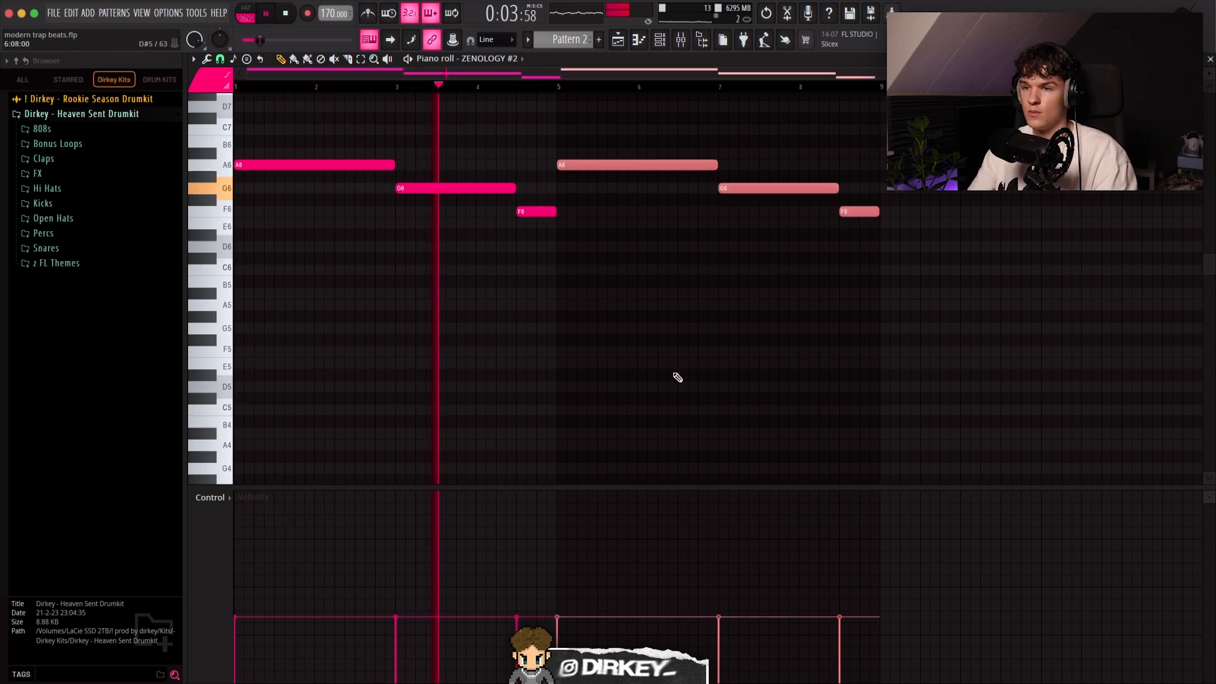
{"action": "key", "text": "super+a"}
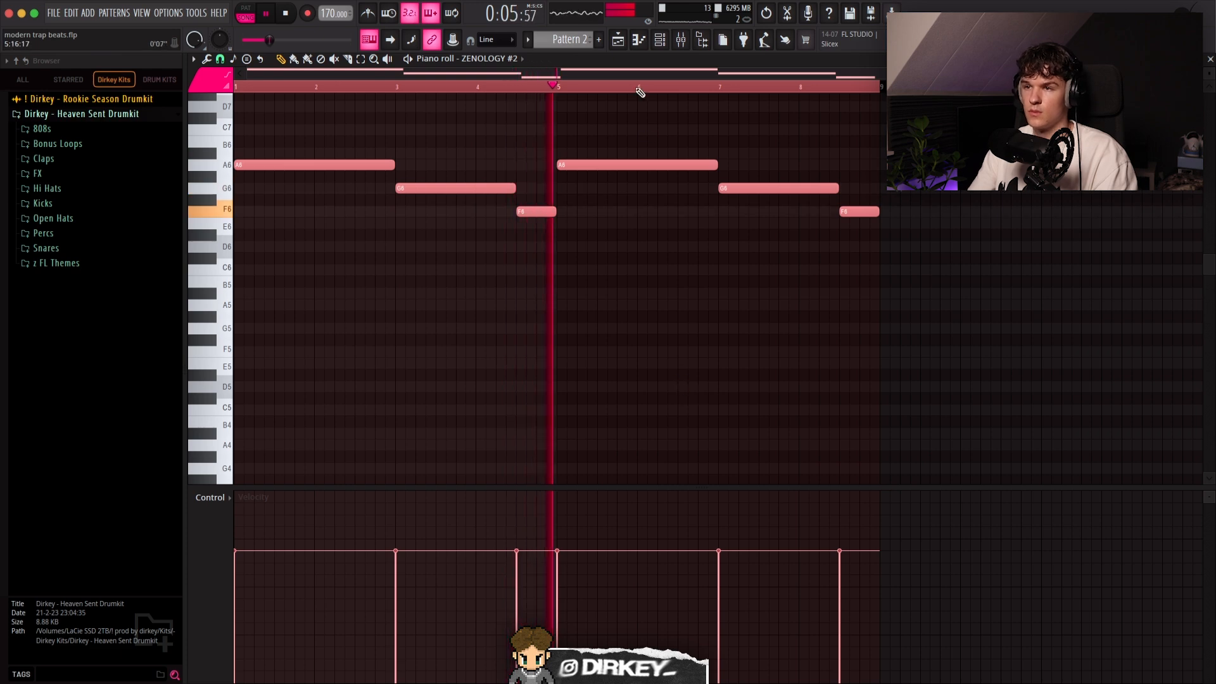
{"action": "left_click", "coordinate": [660, 40]}
{"action": "left_click_drag", "start_coordinate": [299, 220], "coordinate": [299, 234]}
{"action": "left_click", "coordinate": [333, 304]}
{"action": "right_click", "coordinate": [342, 302]}
- Add a half-bar A5 note at the end of bar 2, repeat the updated phrase over bars 5–8, and add C#7 at bar 5
{"action": "scroll", "coordinate": [760, 330], "scroll_direction": "up", "scroll_amount": 2}
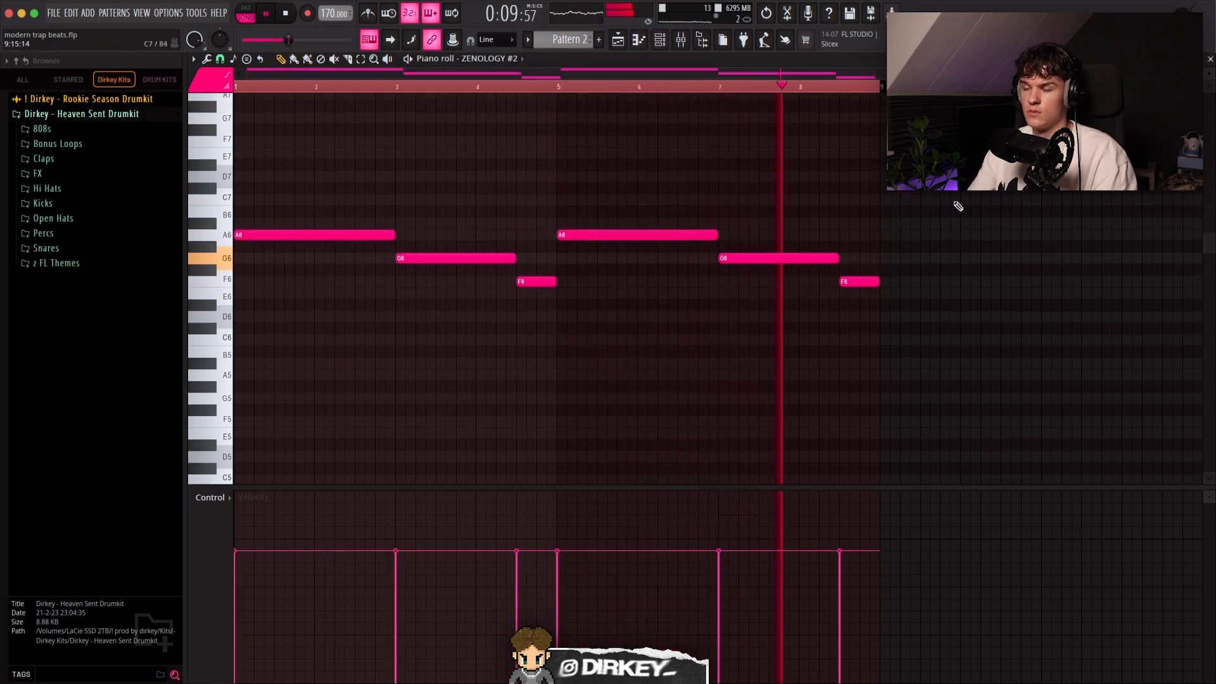
{"action": "scroll", "coordinate": [570, 316], "scroll_direction": "up", "scroll_amount": 2}
{"action": "key", "text": "space"}
{"action": "left_click", "coordinate": [326, 434]}
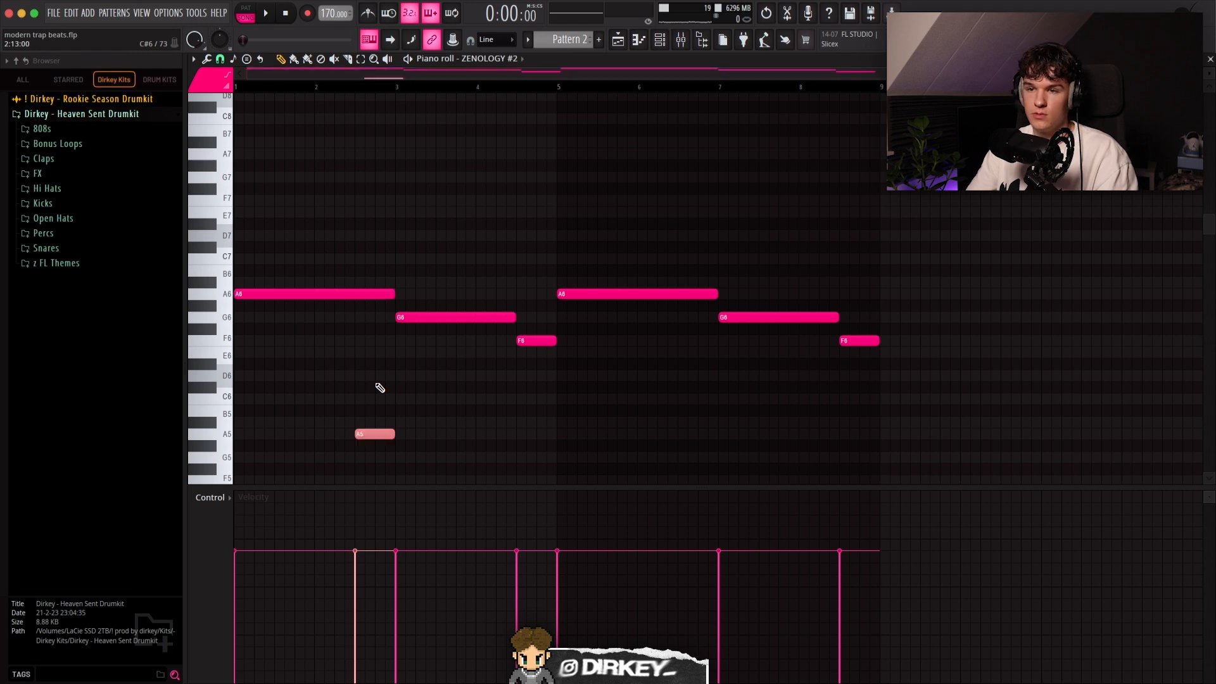
{"action": "key", "text": "super+d"}
{"action": "left_click_drag", "start_coordinate": [561, 257], "coordinate": [975, 365]}
{"action": "key", "text": "Delete"}
{"action": "key", "text": "super+b"}
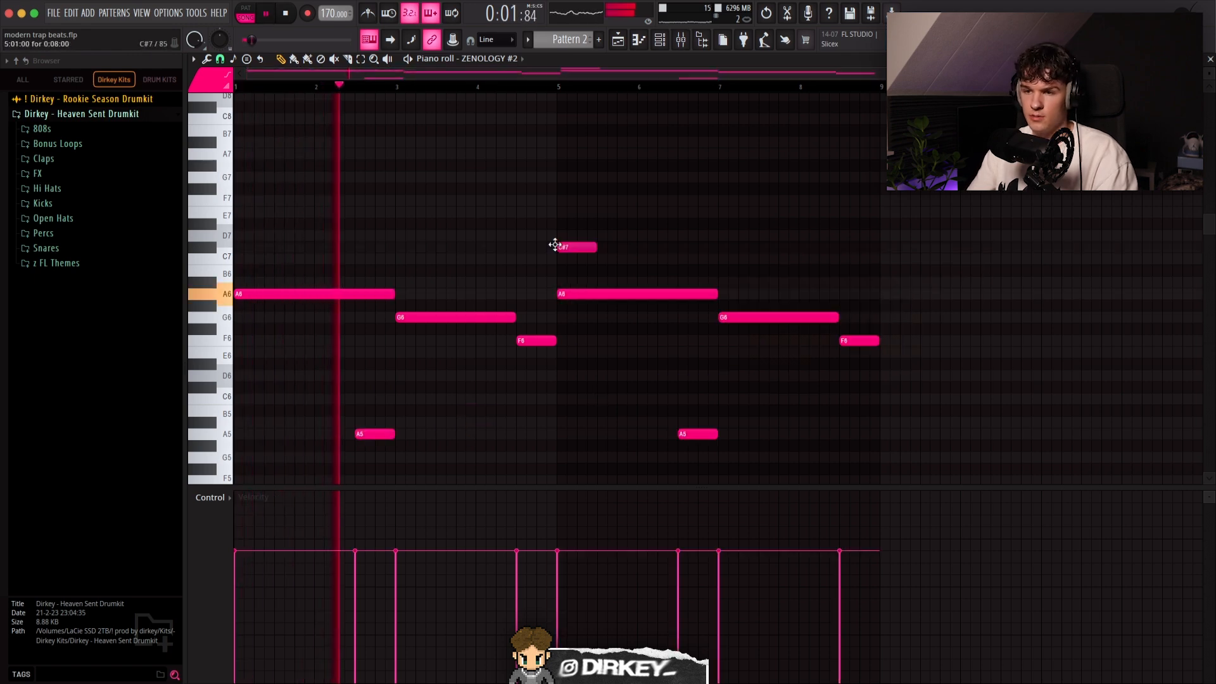
{"action": "key", "text": "super+d"}
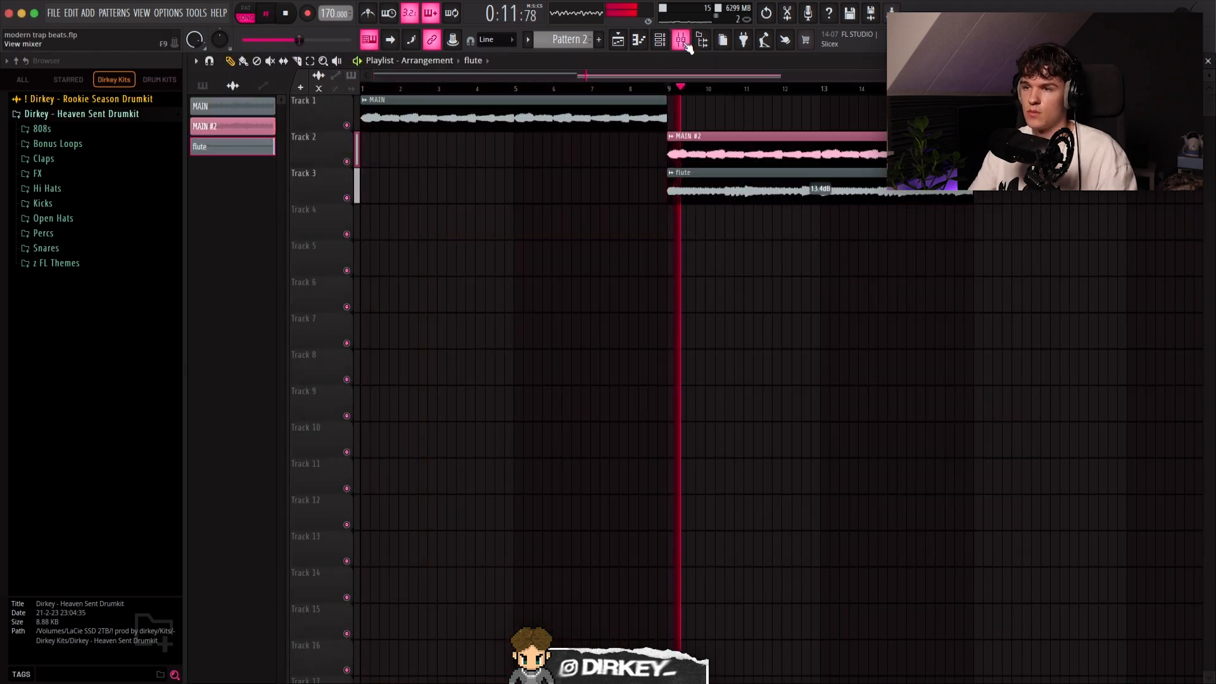
- Load Fruity Parametric EQ 2 in the first effect slot of the flute track and solo that track
{"action": "key", "text": "F9"}
{"action": "left_click", "coordinate": [252, 199]}
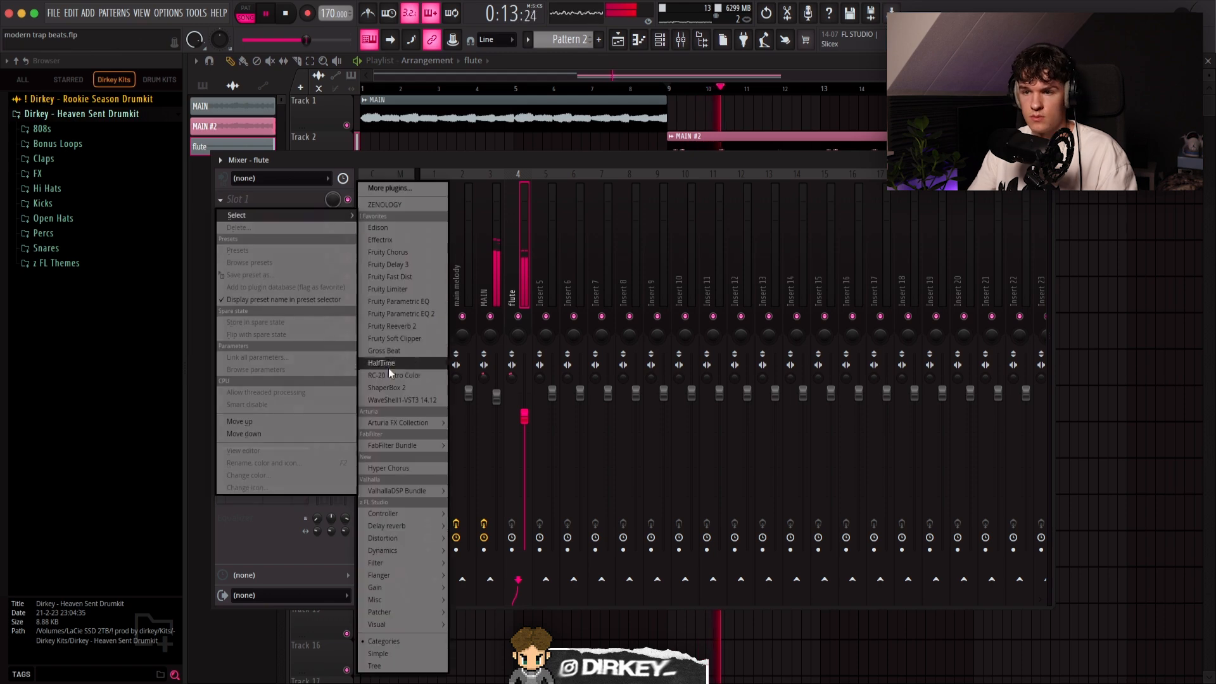
{"action": "left_click", "coordinate": [400, 317]}
{"action": "key", "text": "Escape"}
{"action": "right_click", "coordinate": [518, 316]}
{"action": "left_click", "coordinate": [261, 199]}
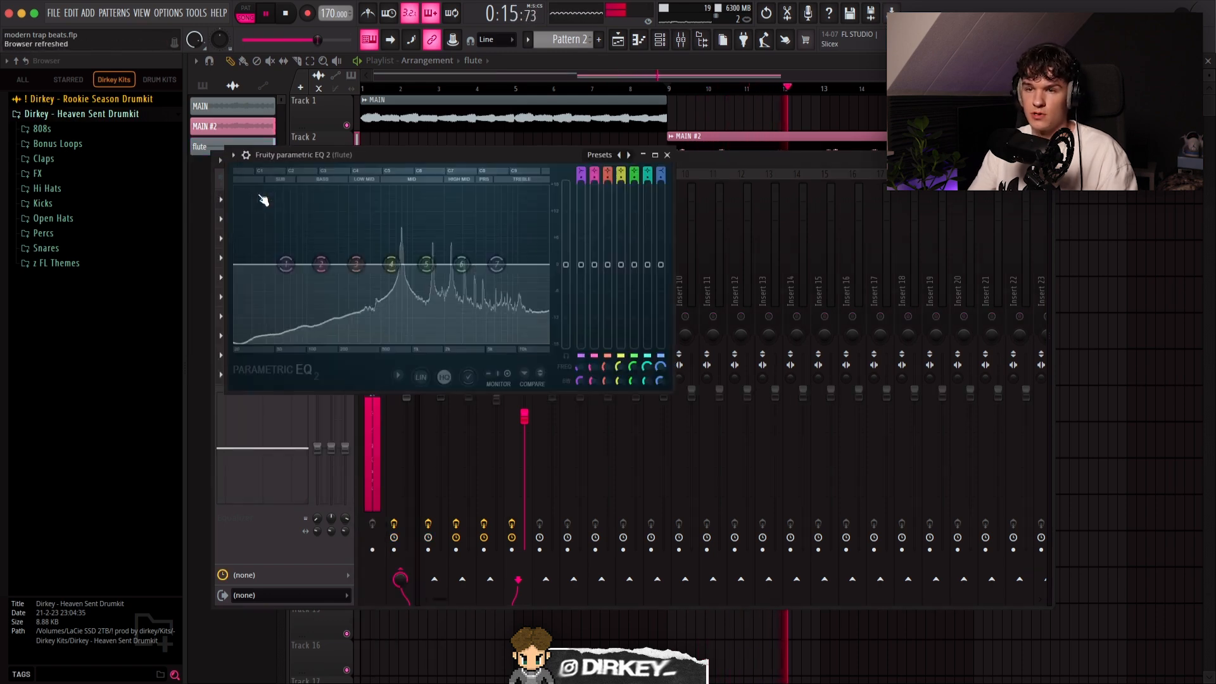
- Dip EQ band 4 slightly around 750 Hz, change band 1's filter settings and move it up to the low mids
{"action": "left_click_drag", "start_coordinate": [391, 264], "coordinate": [398, 278]}
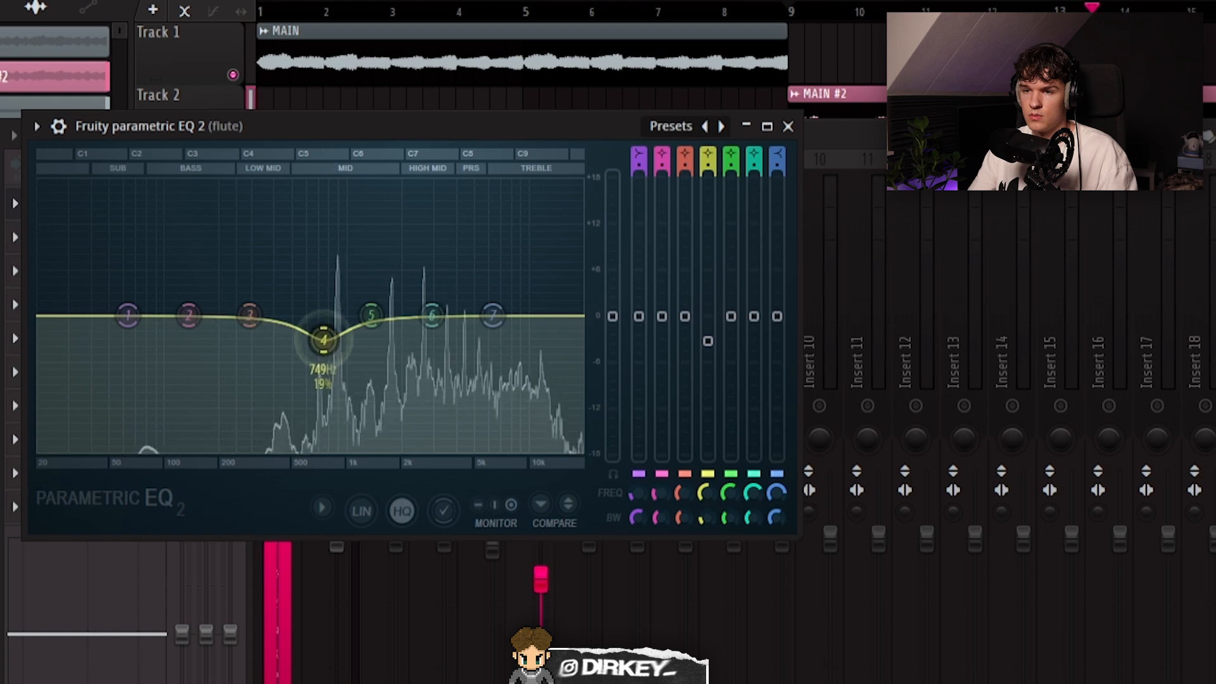
{"action": "left_click_drag", "start_coordinate": [323, 340], "coordinate": [331, 333]}
{"action": "right_click", "coordinate": [127, 314]}
{"action": "mouse_move", "coordinate": [168, 373]}
{"action": "left_click", "coordinate": [240, 442]}
{"action": "left_click_drag", "start_coordinate": [128, 315], "coordinate": [247, 296]}
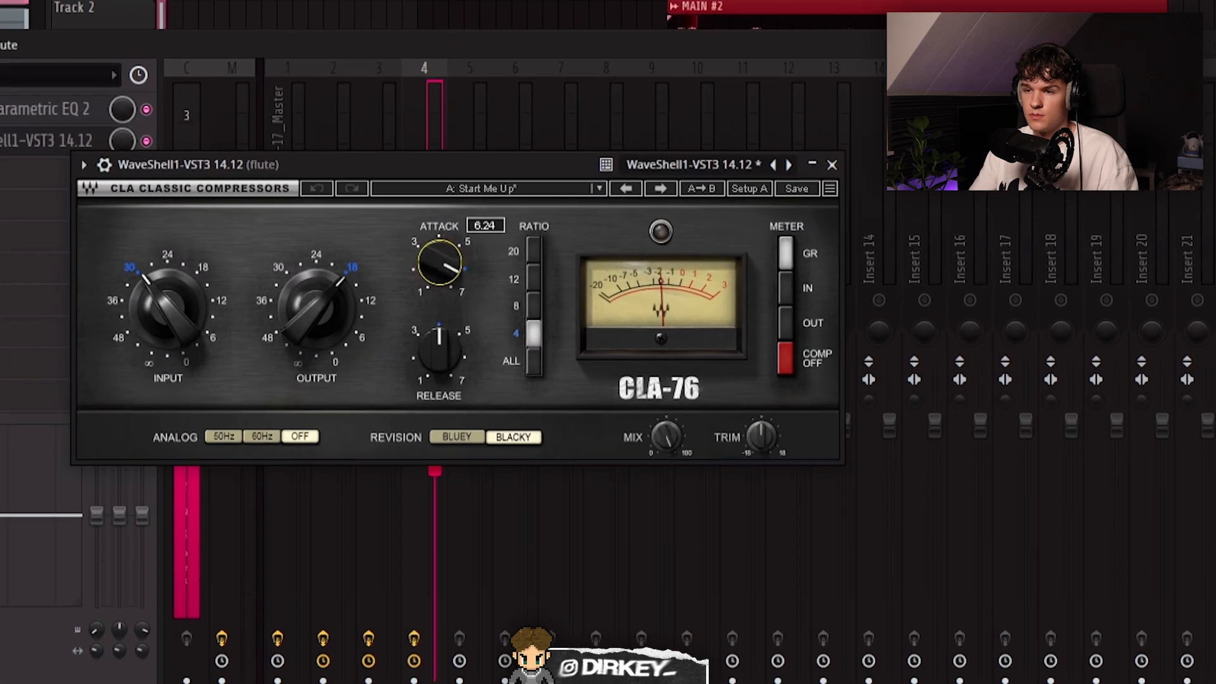
- Set the release to 5.82 and adjust the output level on the flute's CLA-76 compressor
{"action": "left_click_drag", "start_coordinate": [280, 162], "coordinate": [279, 146]}
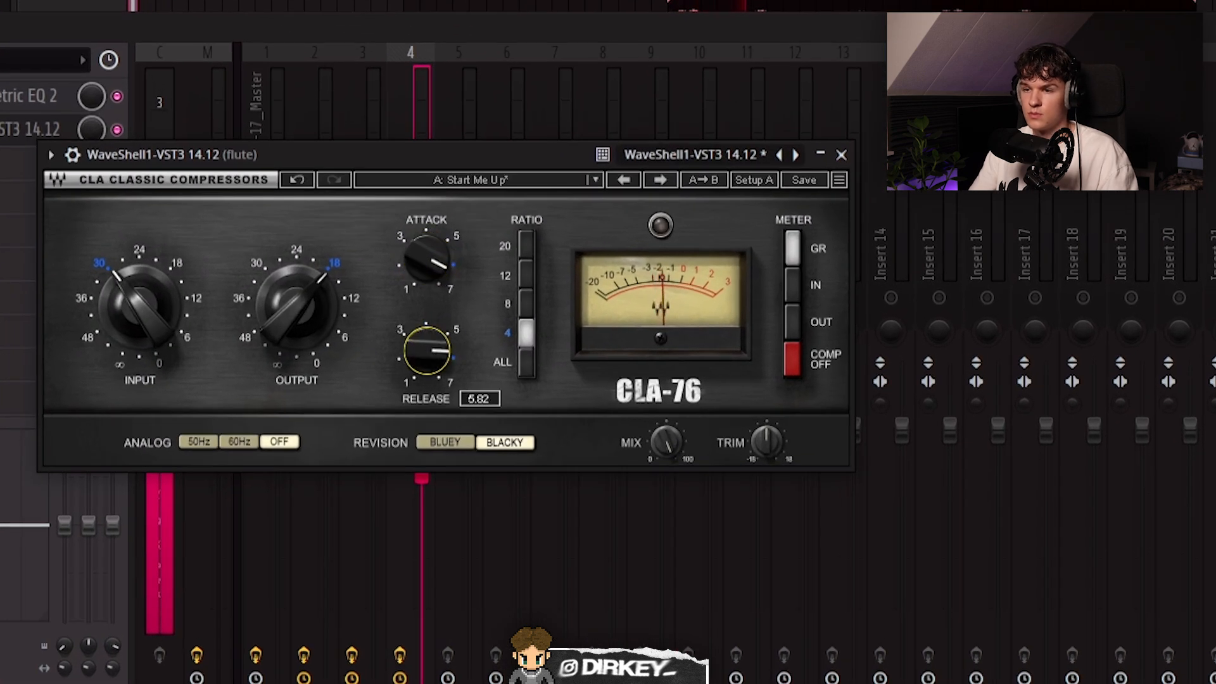
{"action": "left_click_drag", "start_coordinate": [297, 307], "coordinate": [296, 327]}
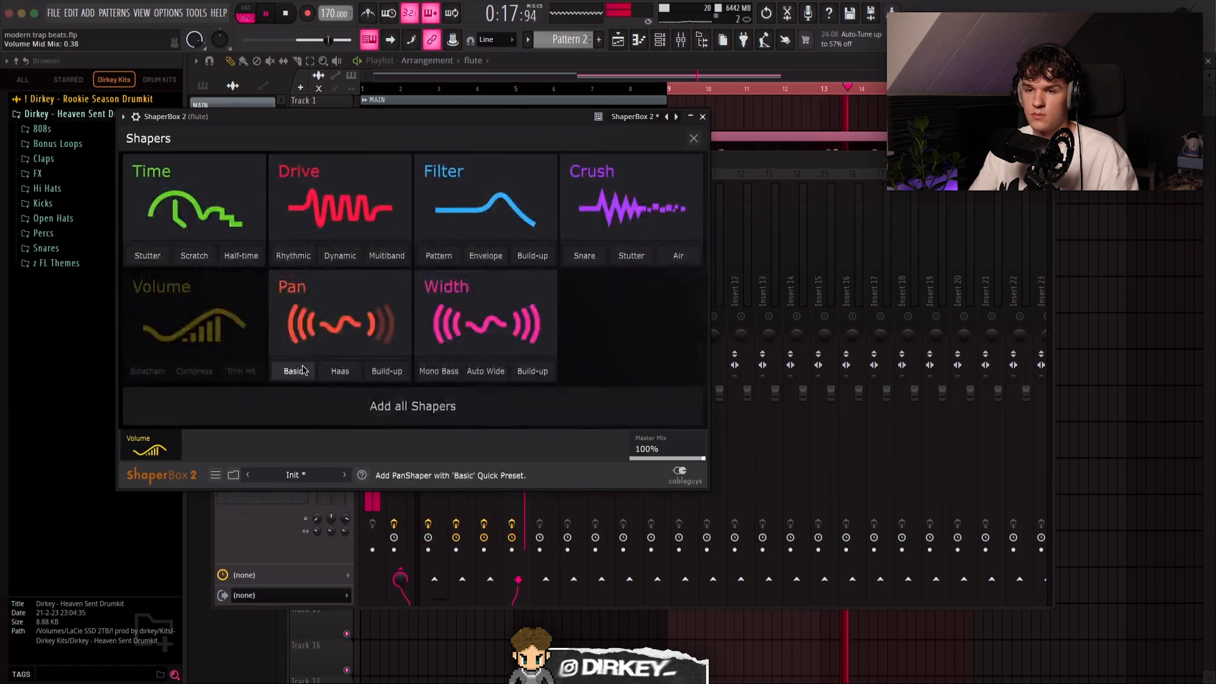
- Add a PanShaper with the Basic quick preset in ShaperBox 2 on the flute and reduce its mix
{"action": "left_click", "coordinate": [302, 370]}
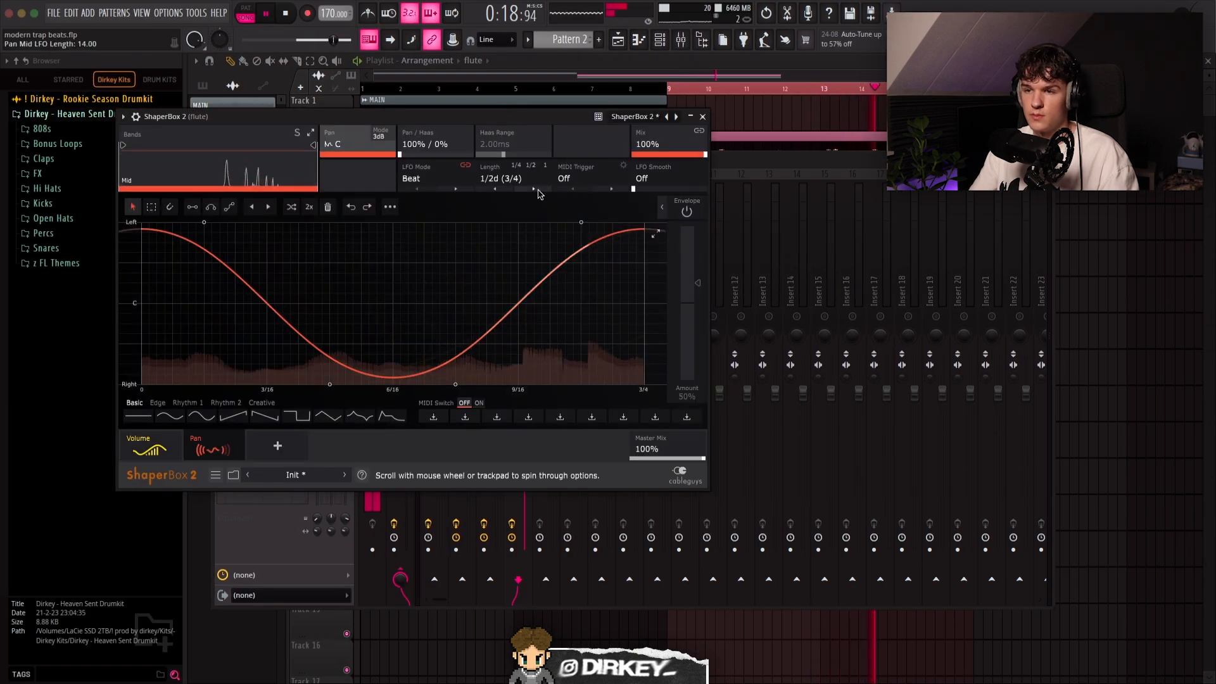
{"action": "left_click_drag", "start_coordinate": [656, 161], "coordinate": [656, 202]}
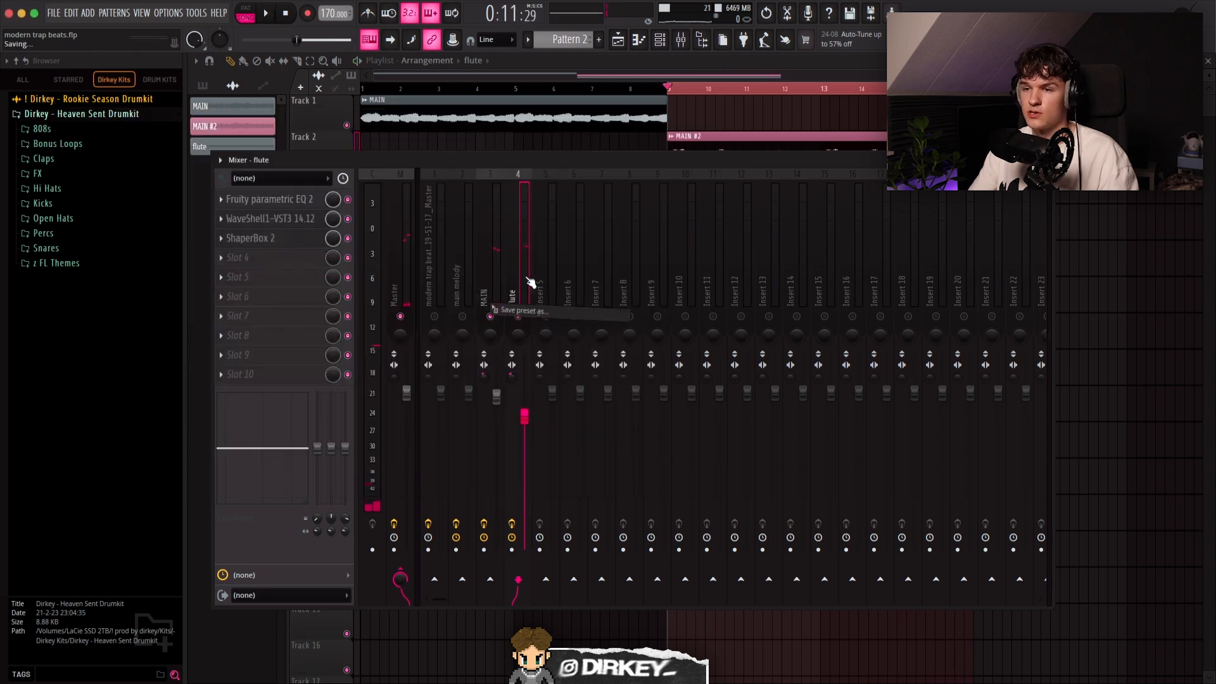
- Add ValhallaVintageVerb in the flute track's fourth slot and set its mix to 28.8 % during playback
{"action": "left_click", "coordinate": [265, 257]}
{"action": "left_click_drag", "start_coordinate": [380, 95], "coordinate": [656, 295]}
{"action": "key", "text": "space"}
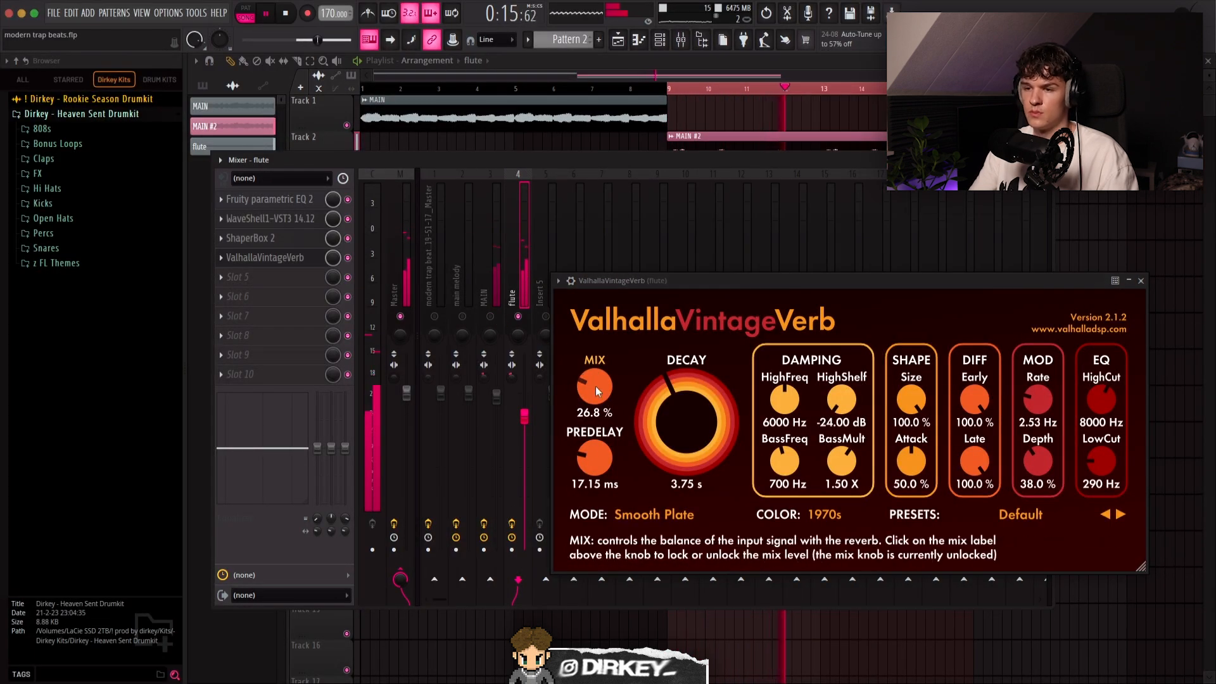
{"action": "left_click_drag", "start_coordinate": [594, 391], "coordinate": [594, 393]}
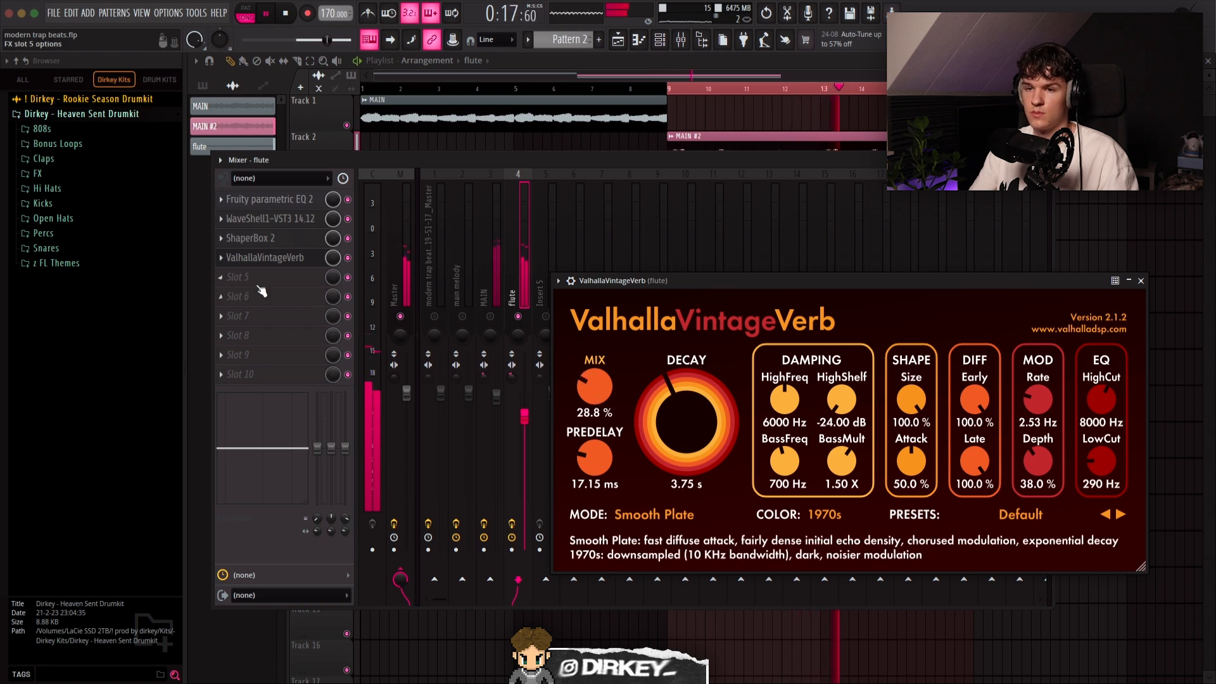
- Add another effect in the flute track's fifth slot and adjust it
{"action": "left_click", "coordinate": [258, 282]}
{"action": "mouse_move", "coordinate": [279, 326]}
{"action": "left_click", "coordinate": [420, 327]}
{"action": "left_click_drag", "start_coordinate": [457, 331], "coordinate": [471, 343]}
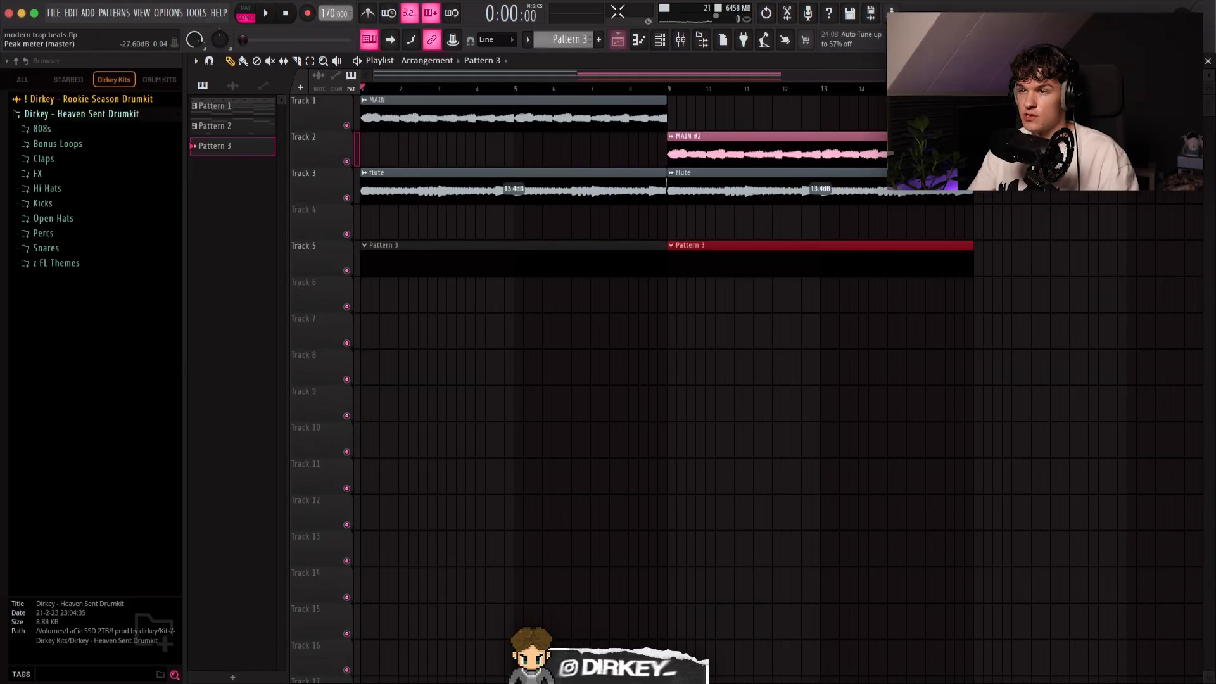
- Add a second Keyscape channel for Pattern 3 and load the LA Custom C7 Grand Piano patch
{"action": "left_click", "coordinate": [659, 40]}
{"action": "left_click", "coordinate": [405, 253]}
{"action": "left_click", "coordinate": [420, 345]}
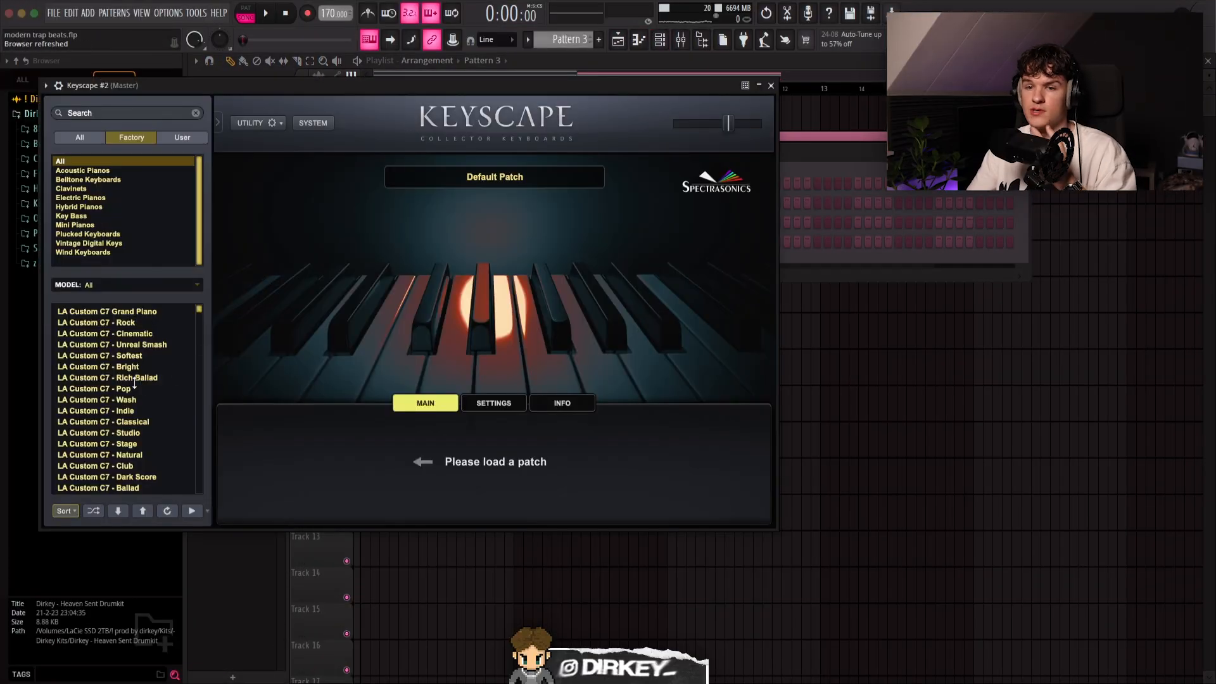
{"action": "left_click", "coordinate": [147, 310]}
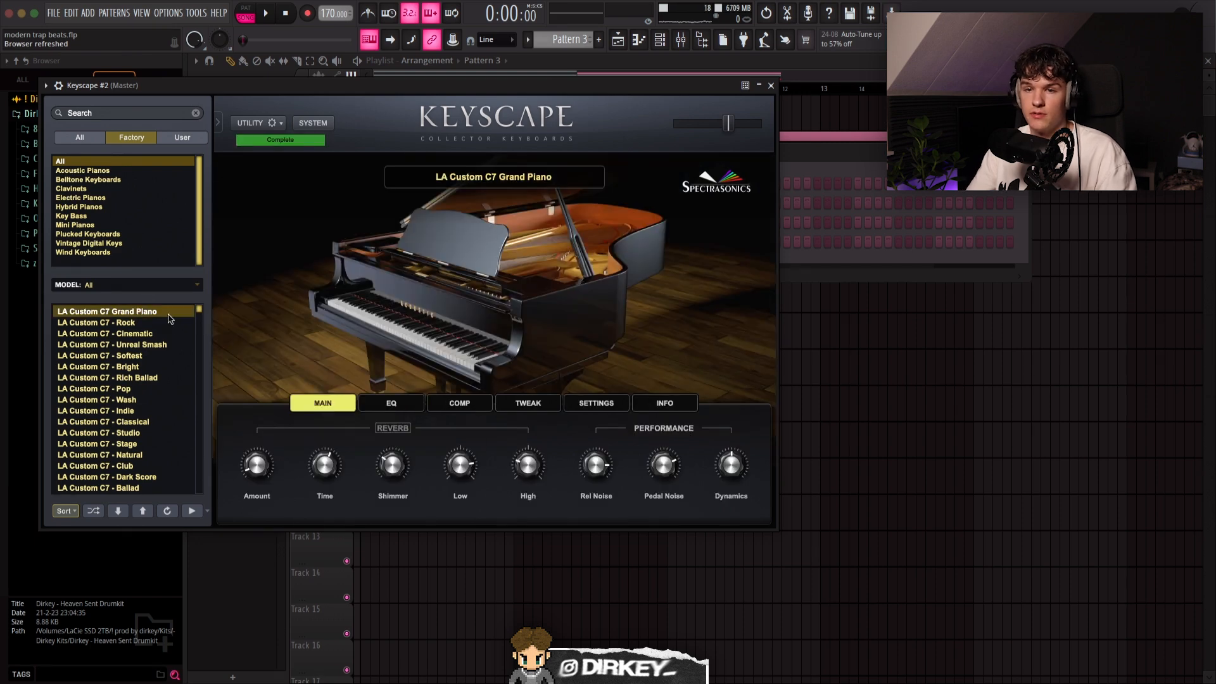
{"action": "left_click", "coordinate": [772, 86]}
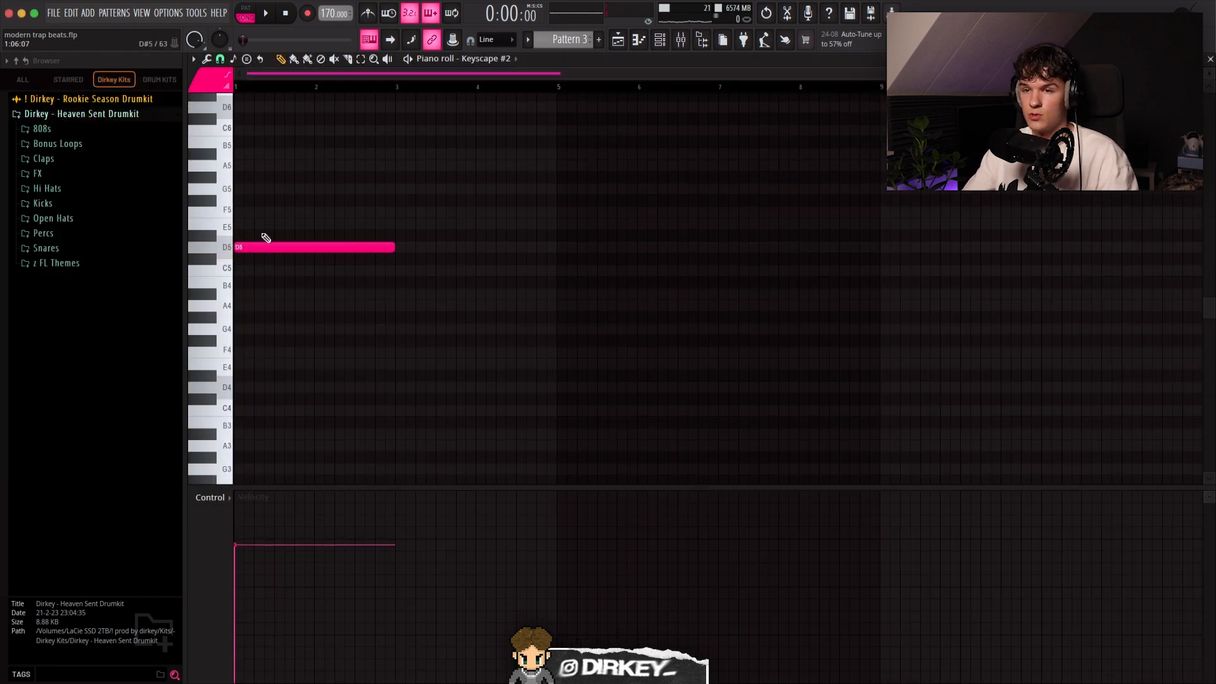
- Write two-bar D and A piano notes and layer them in three octaves, D4, D3, D2 and A3, A2, A1
{"action": "left_click", "coordinate": [399, 307]}
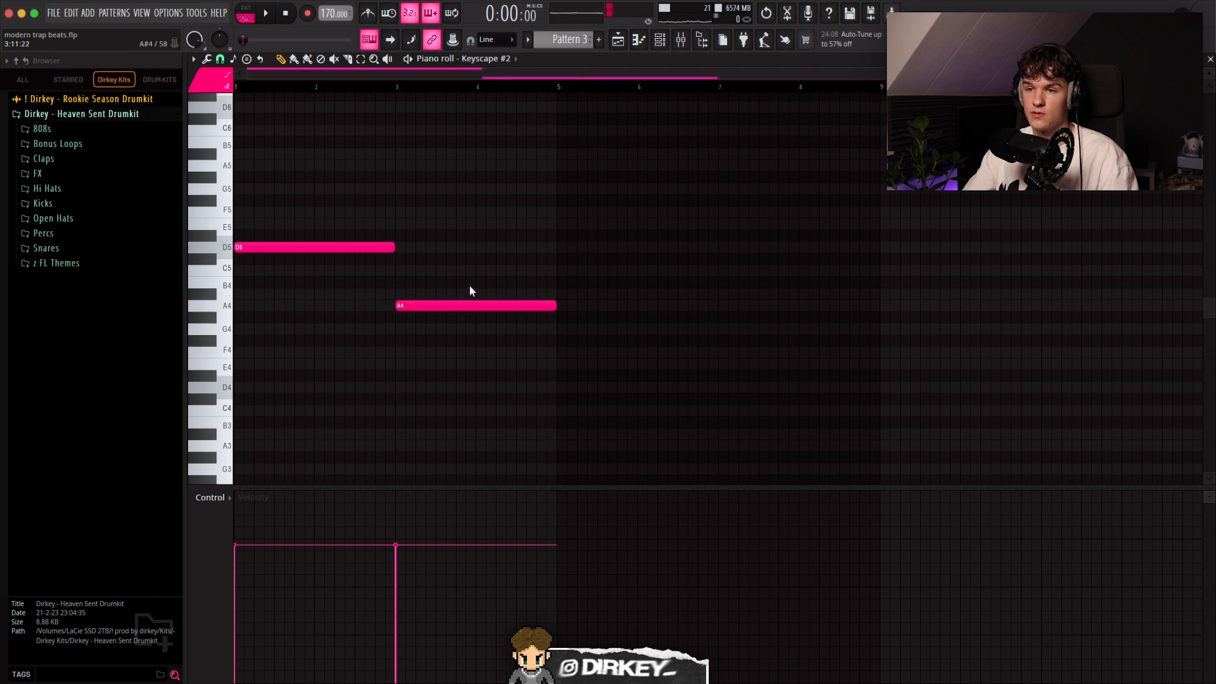
{"action": "key", "text": "space"}
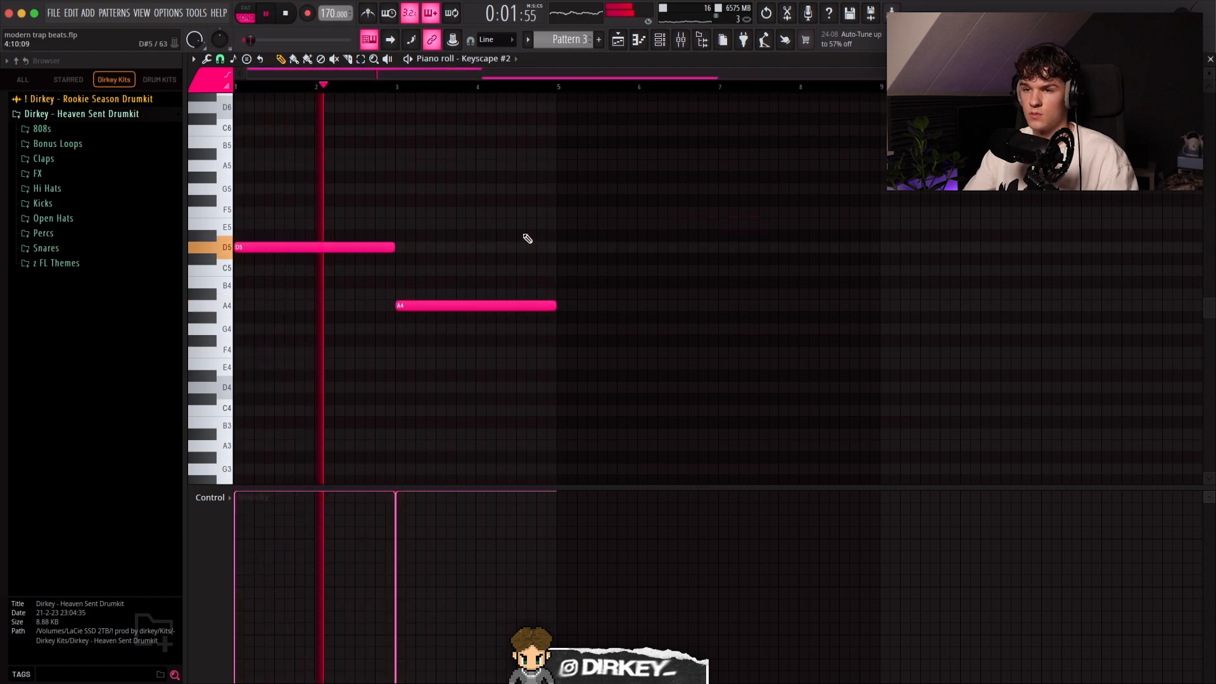
{"action": "left_click_drag", "start_coordinate": [265, 246], "coordinate": [295, 389]}
{"action": "key", "text": "space"}
{"action": "scroll", "coordinate": [619, 273], "scroll_direction": "down", "scroll_amount": 6}
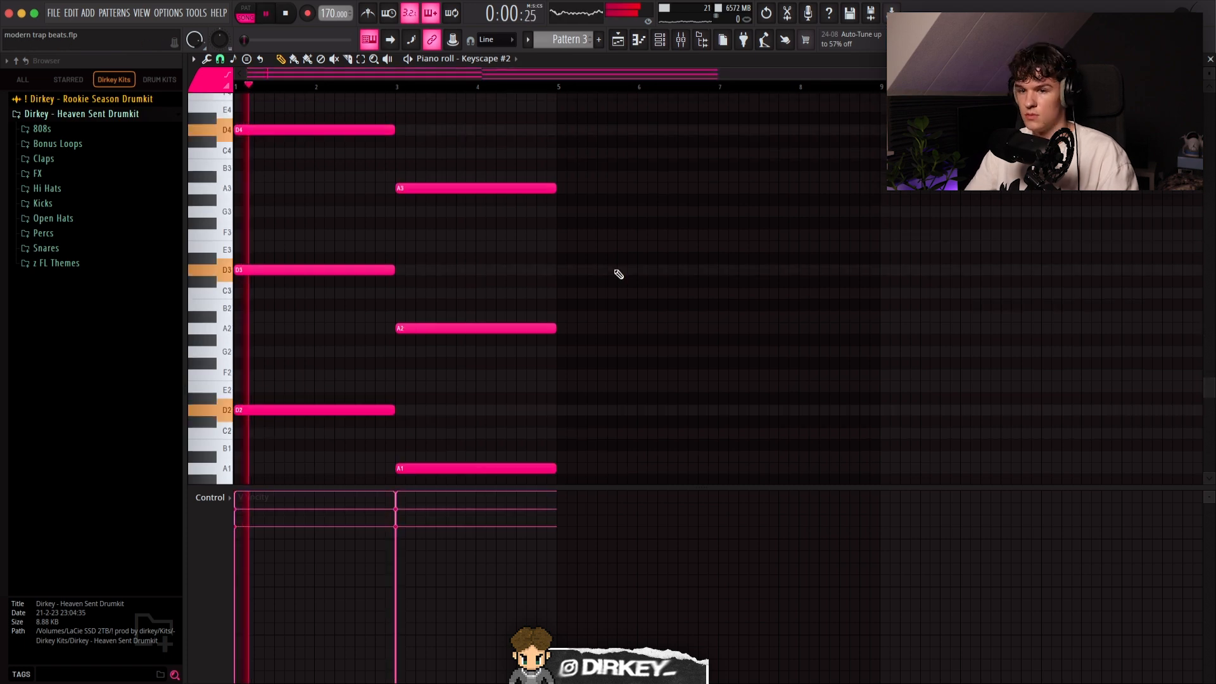
- Raise the layered A notes one octave and repeat the four-bar piano phrase over bars 5–8
{"action": "left_click_drag", "start_coordinate": [612, 157], "coordinate": [497, 424]}
{"action": "key", "text": "ctrl+Up"}
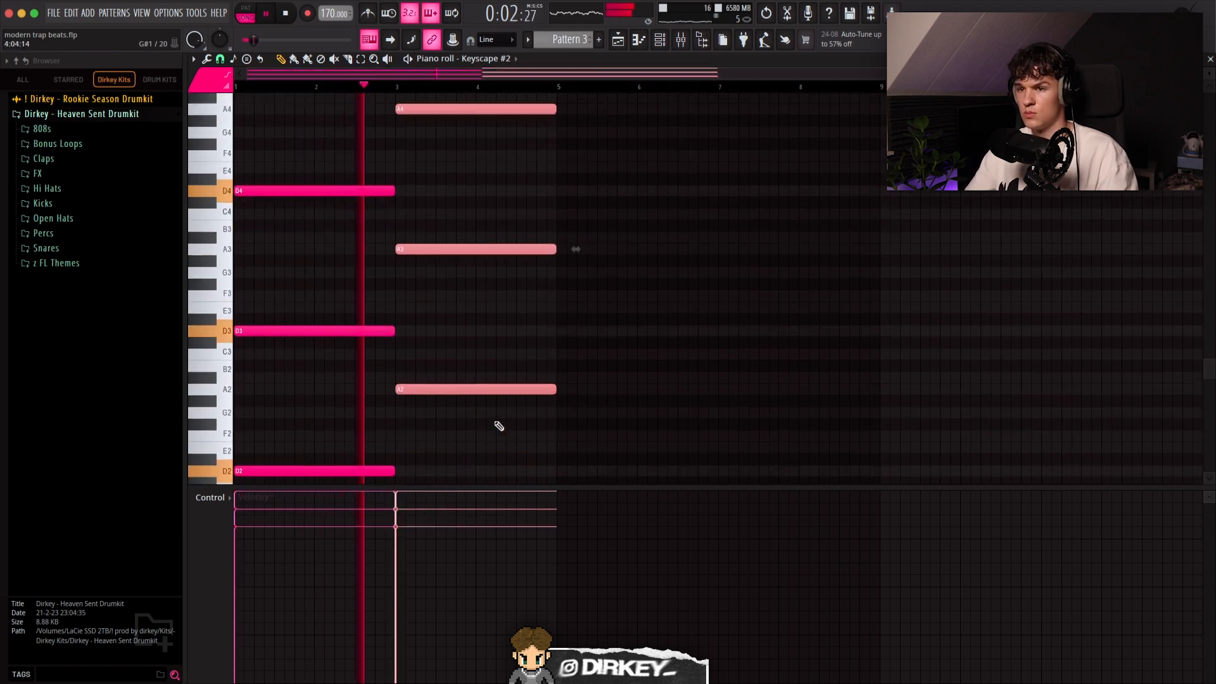
{"action": "key", "text": "ctrl+d"}
{"action": "key", "text": "ctrl+b"}
{"action": "left_click", "coordinate": [681, 39]}
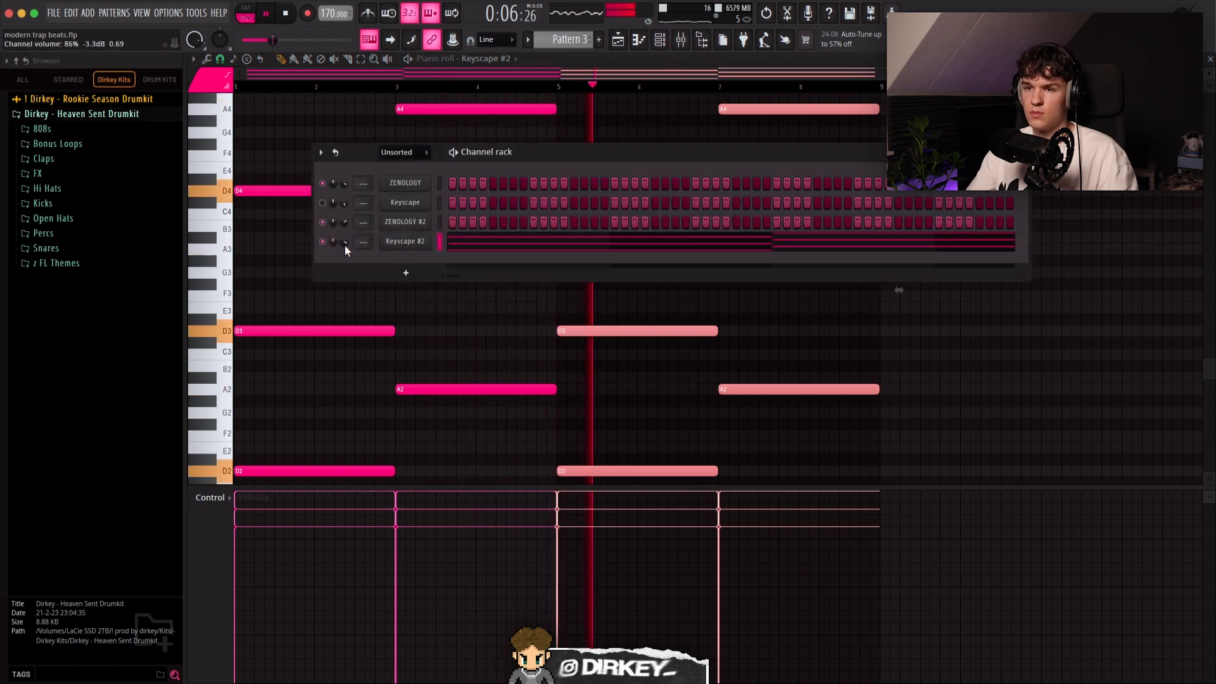
- Vary the piano notes' velocities and switch the second Keyscape channel to the LA Custom C7 - Vinyl patch
{"action": "left_click_drag", "start_coordinate": [360, 154], "coordinate": [354, 181]}
{"action": "left_click", "coordinate": [1000, 211]}
{"action": "right_click", "coordinate": [999, 212]}
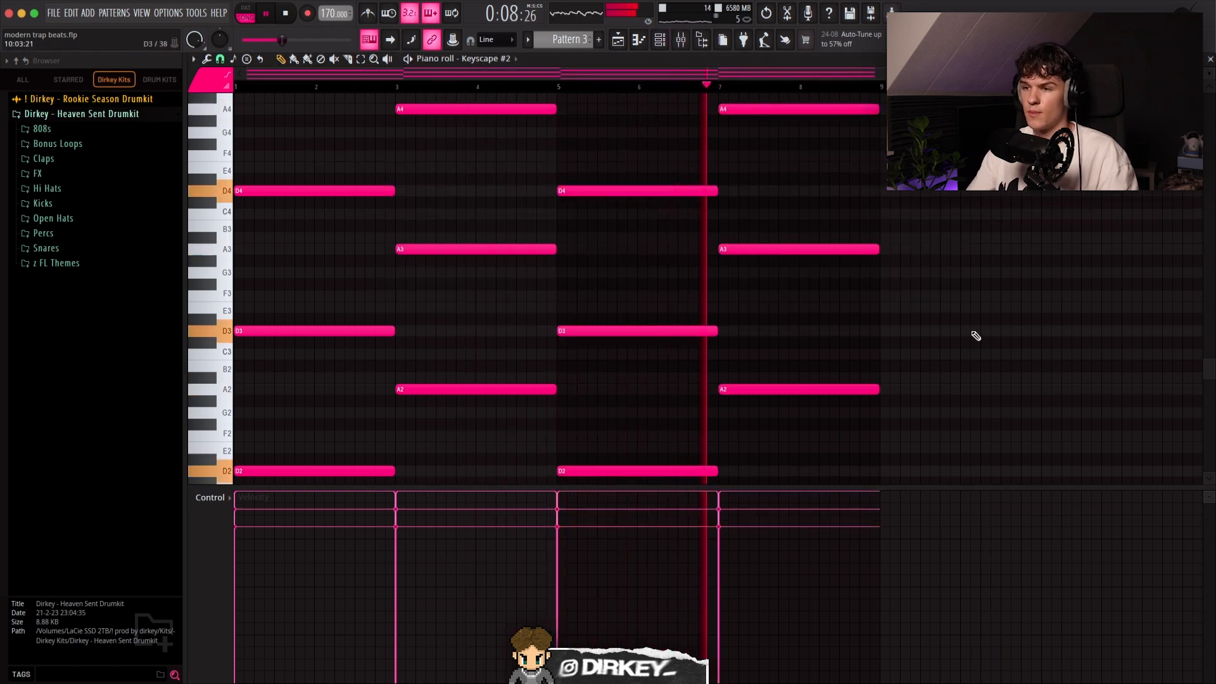
{"action": "scroll", "coordinate": [958, 351], "scroll_direction": "up", "scroll_amount": 2}
{"action": "left_click_drag", "start_coordinate": [912, 139], "coordinate": [415, 183]}
{"action": "scroll", "coordinate": [748, 238], "scroll_direction": "down", "scroll_amount": 5}
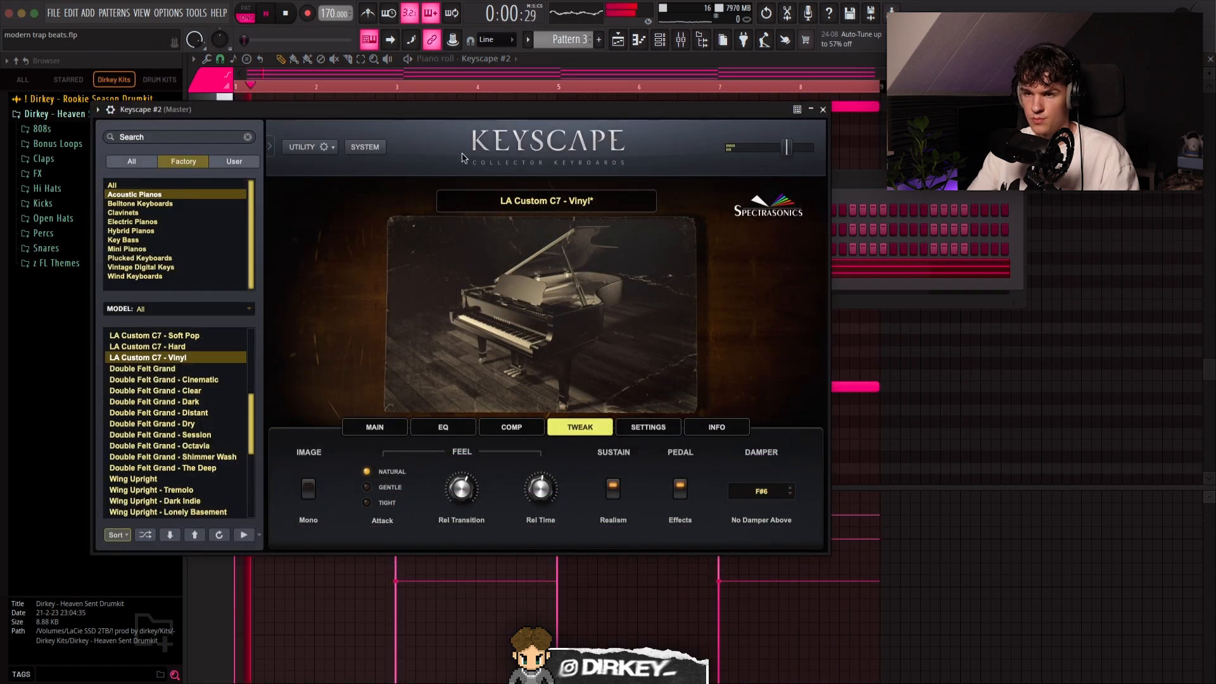
{"action": "left_click_drag", "start_coordinate": [424, 119], "coordinate": [465, 112]}
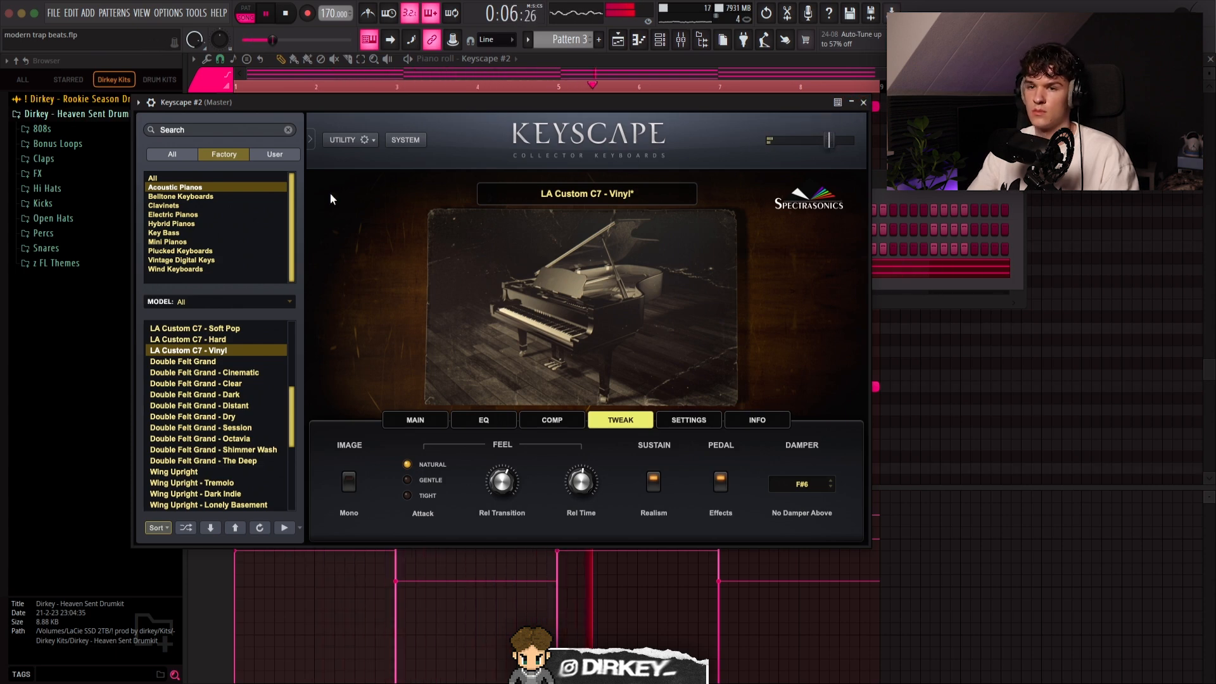
{"action": "scroll", "coordinate": [215, 412], "scroll_direction": "up", "scroll_amount": 5}
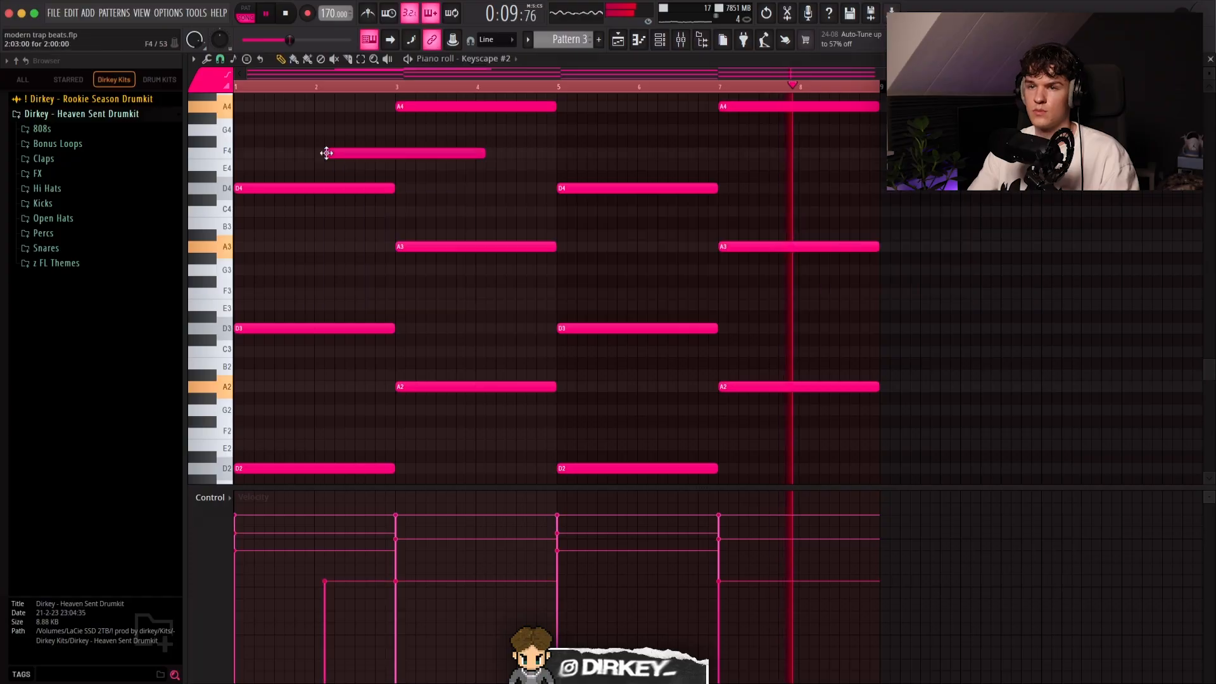
{"action": "right_click", "coordinate": [326, 152]}
{"action": "scroll", "coordinate": [389, 184], "scroll_direction": "up", "scroll_amount": 2}
{"action": "key", "text": "ctrl+z"}
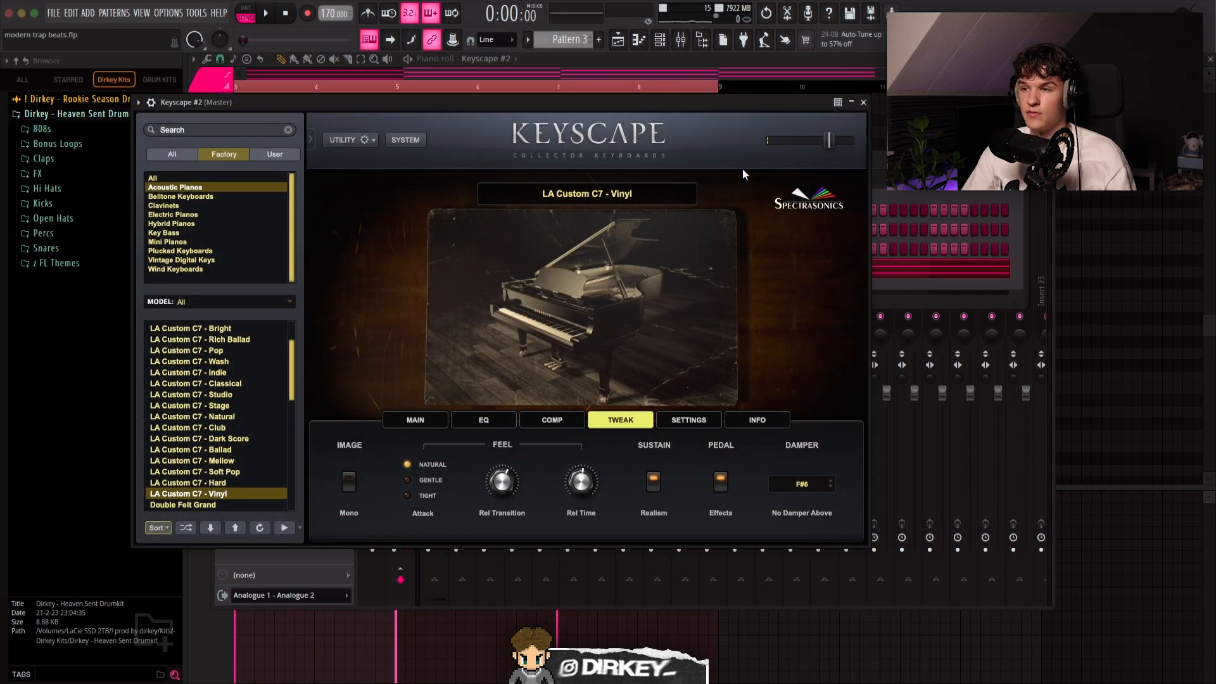
- Reopen the Keyscape #2 piano notes for editing and layer the phrase an octave above the top notes with D5 and A5
{"action": "left_click", "coordinate": [863, 103]}
{"action": "right_click", "coordinate": [397, 272]}
{"action": "left_click", "coordinate": [466, 269]}
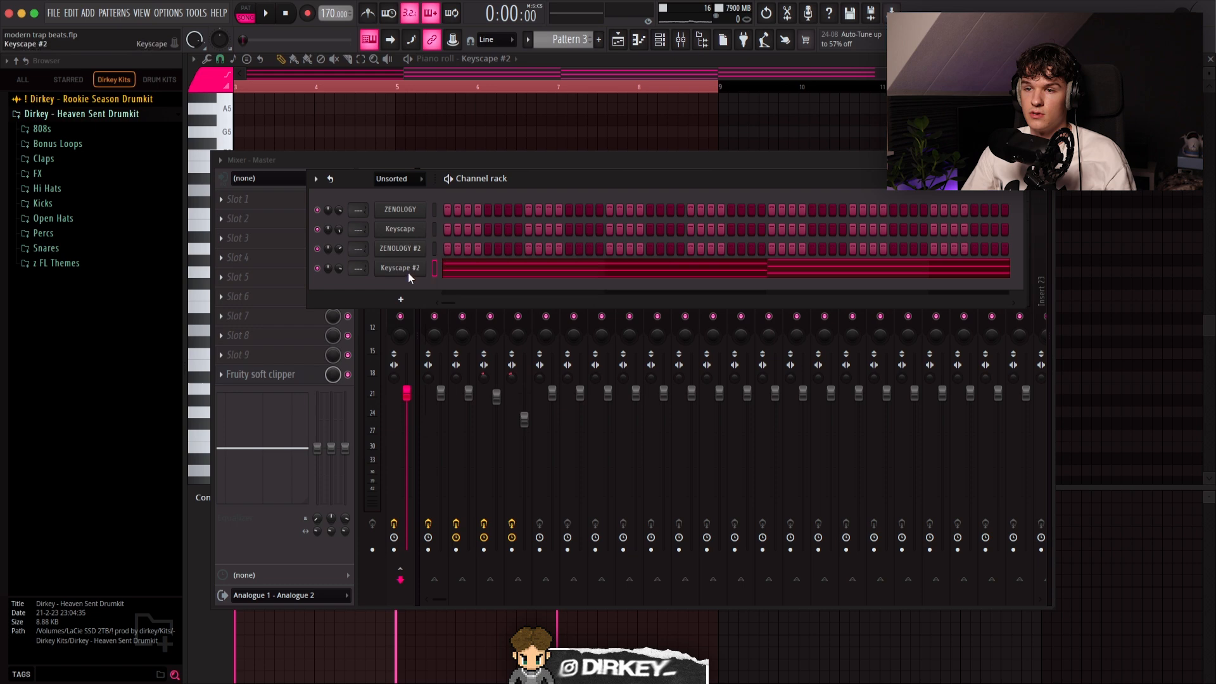
{"action": "right_click", "coordinate": [412, 274]}
{"action": "left_click", "coordinate": [447, 268]}
{"action": "right_click", "coordinate": [417, 275]}
{"action": "left_click", "coordinate": [444, 268]}
{"action": "scroll", "coordinate": [437, 310], "scroll_direction": "up", "scroll_amount": 3}
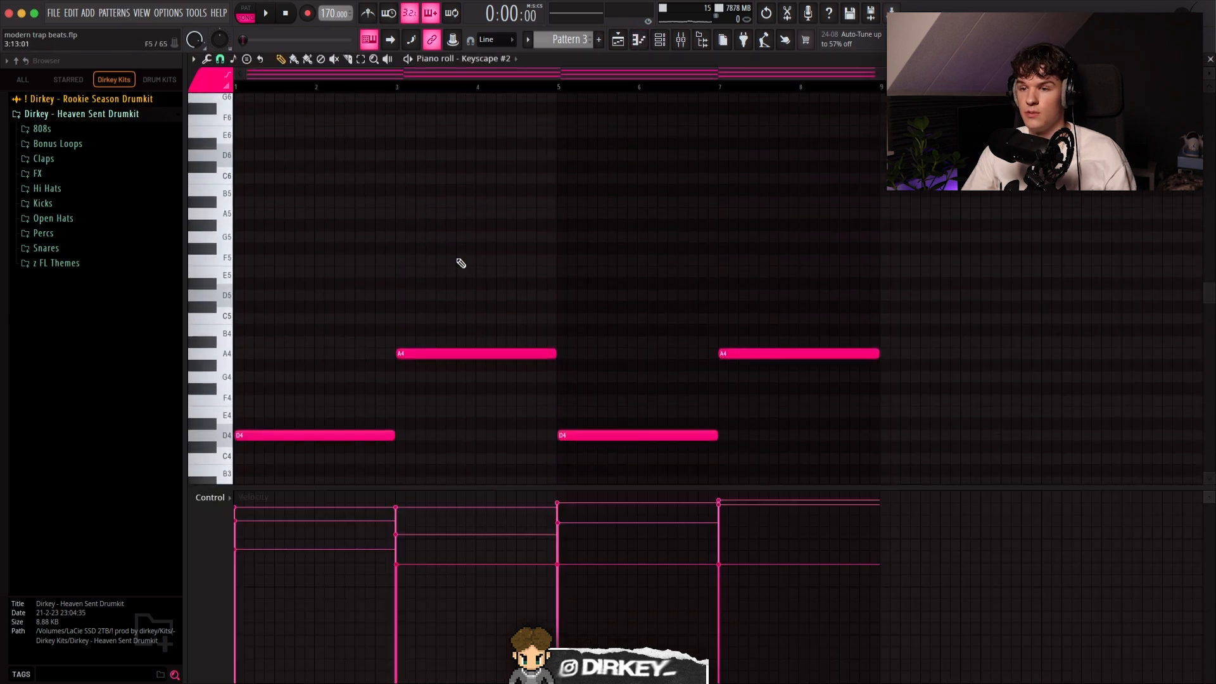
- Write a rising melody of staggered D6, E6, F6, A6 and G6 notes in bars 1 and 2 and play it
{"action": "left_click", "coordinate": [266, 154]}
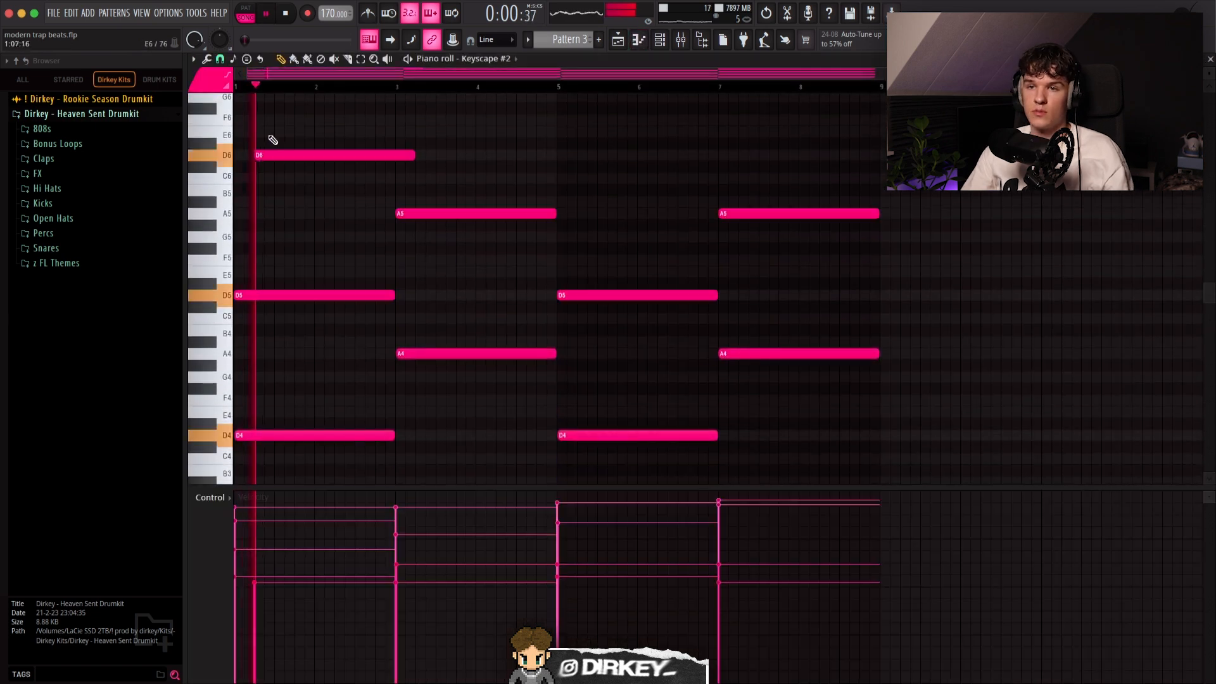
{"action": "left_click", "coordinate": [281, 131]}
{"action": "scroll", "coordinate": [289, 149], "scroll_direction": "up", "scroll_amount": 2}
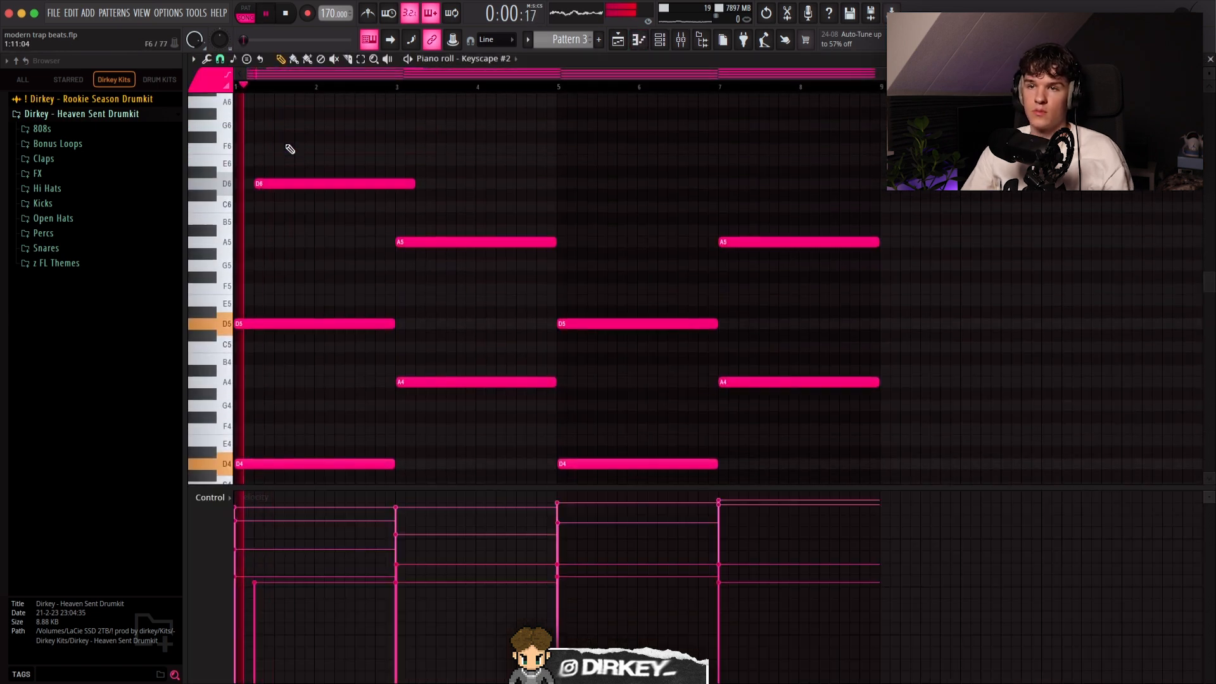
{"action": "left_click", "coordinate": [280, 165]}
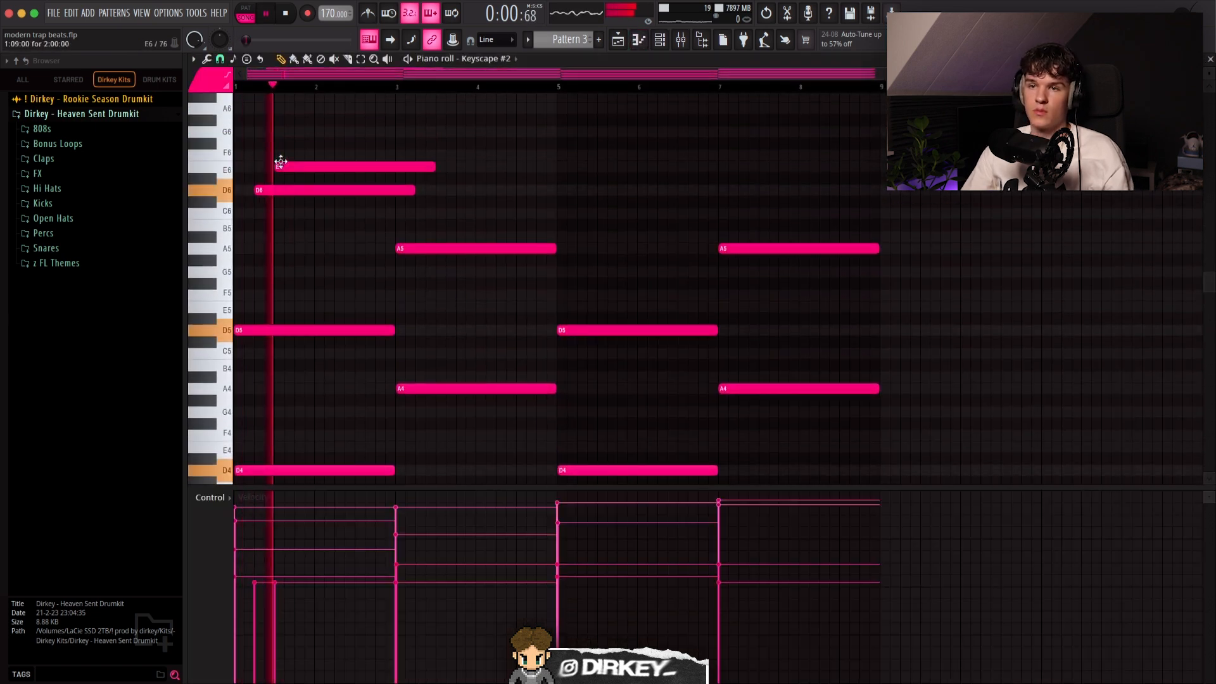
{"action": "left_click", "coordinate": [301, 155]}
{"action": "left_click", "coordinate": [320, 108]}
{"action": "scroll", "coordinate": [342, 146], "scroll_direction": "up", "scroll_amount": 4}
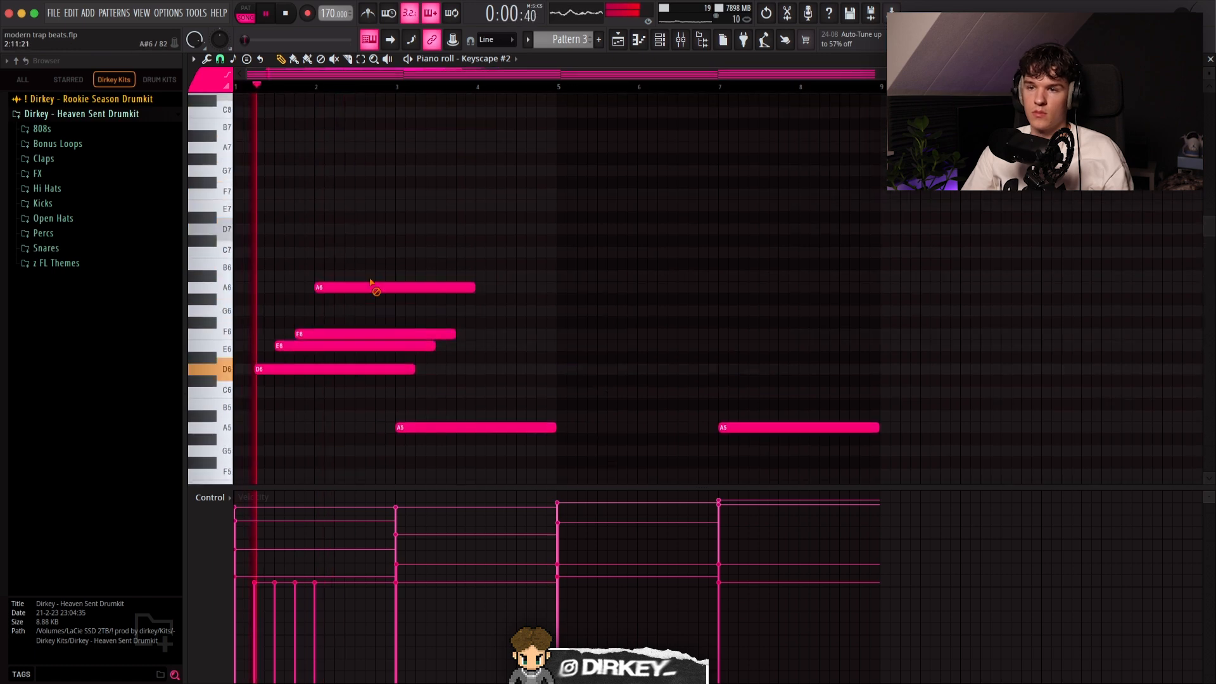
{"action": "left_click", "coordinate": [354, 309]}
{"action": "key", "text": "space"}
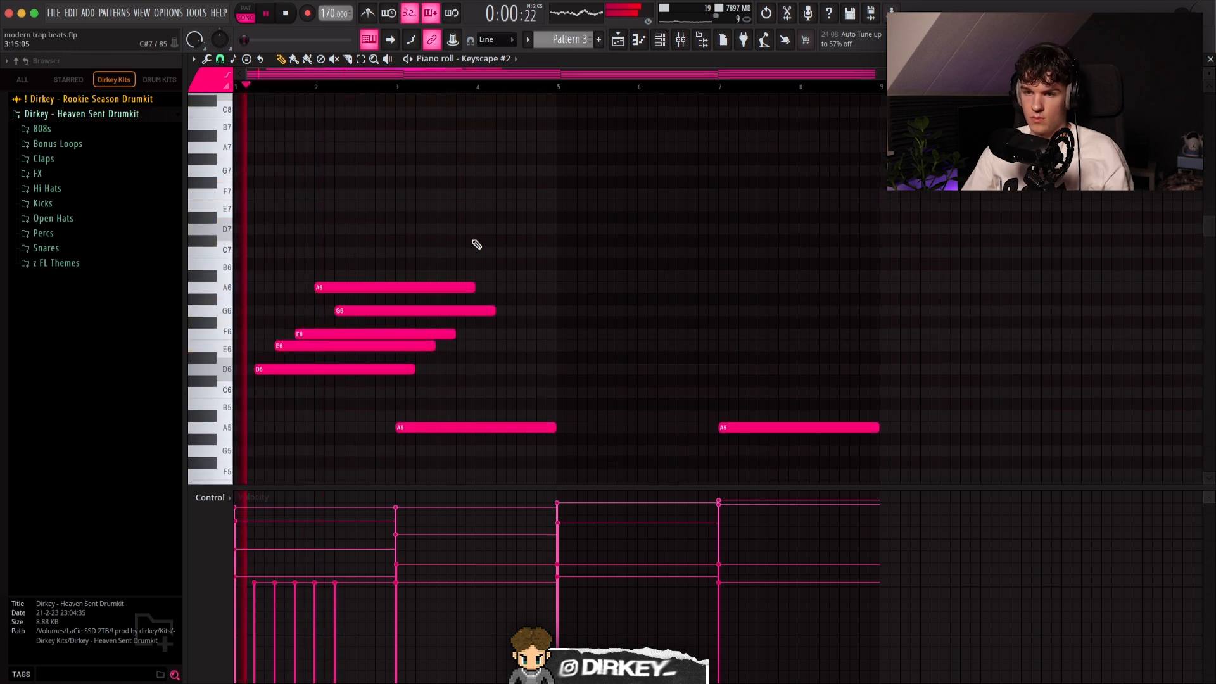
- Delete the last G6 note, finish the melody with A5, G6, A6, A#6, A6 and F6, vary the velocities and repeat it over bars 5–8
{"action": "right_click", "coordinate": [465, 311]}
{"action": "mouse_move", "coordinate": [464, 257]}
{"action": "left_mouse_down"}
{"action": "mouse_move", "coordinate": [272, 380]}
{"action": "mouse_move", "coordinate": [312, 426]}
{"action": "mouse_move", "coordinate": [248, 235]}
{"action": "left_mouse_up"}
{"action": "key", "text": "space"}
{"action": "left_click", "coordinate": [314, 393]}
{"action": "key", "text": "super+l"}
{"action": "key", "text": "space"}
{"action": "left_click", "coordinate": [409, 239]}
{"action": "right_click", "coordinate": [409, 239]}
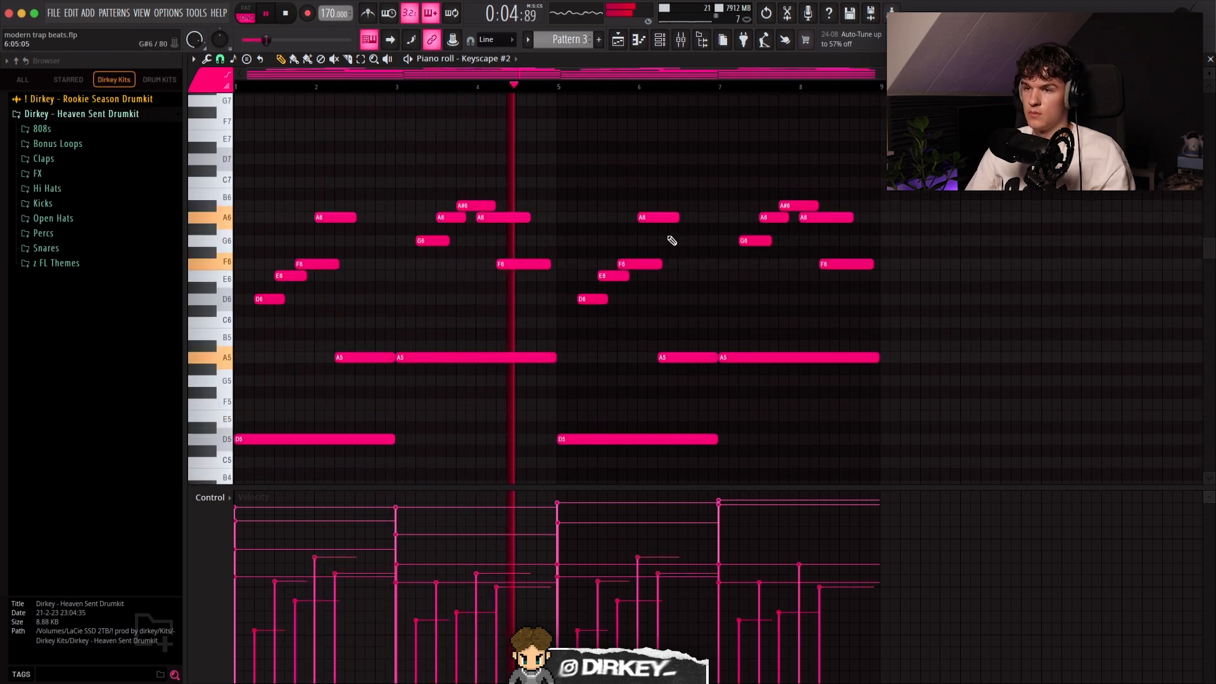
{"action": "left_click_drag", "start_coordinate": [944, 177], "coordinate": [605, 182]}
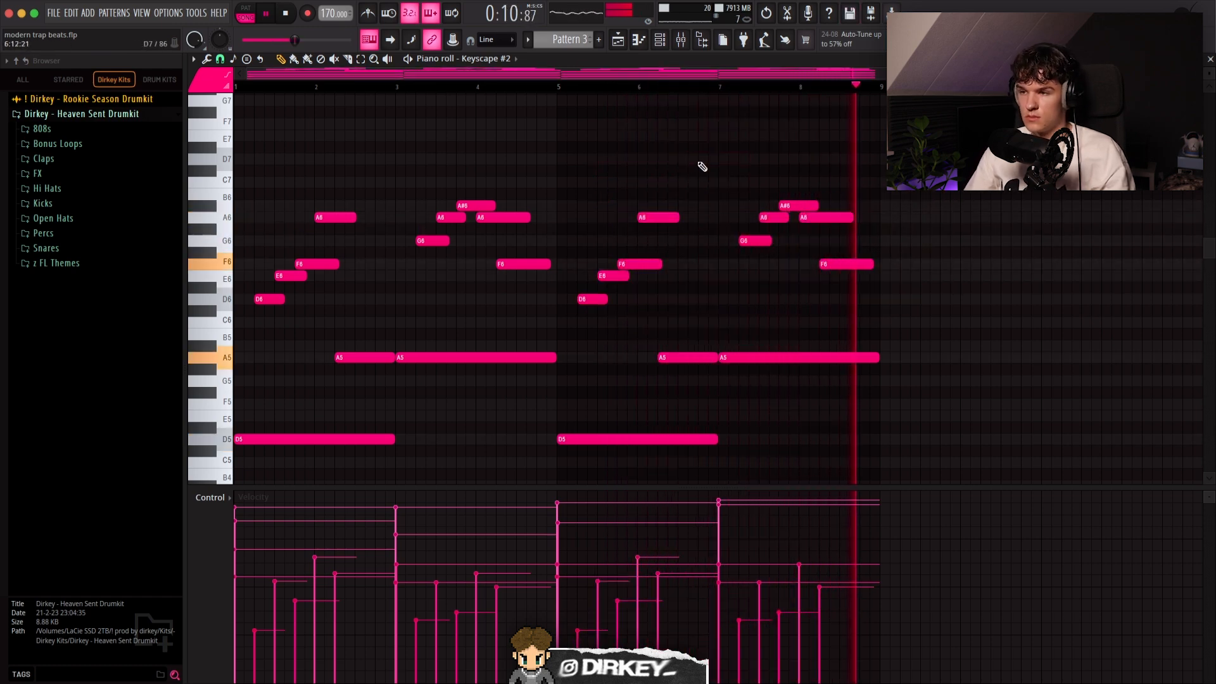
- Add upper melody notes D7, C7, A#6, A6, E7 and F7 above the phrase in both four-bar halves
{"action": "left_click", "coordinate": [279, 159]}
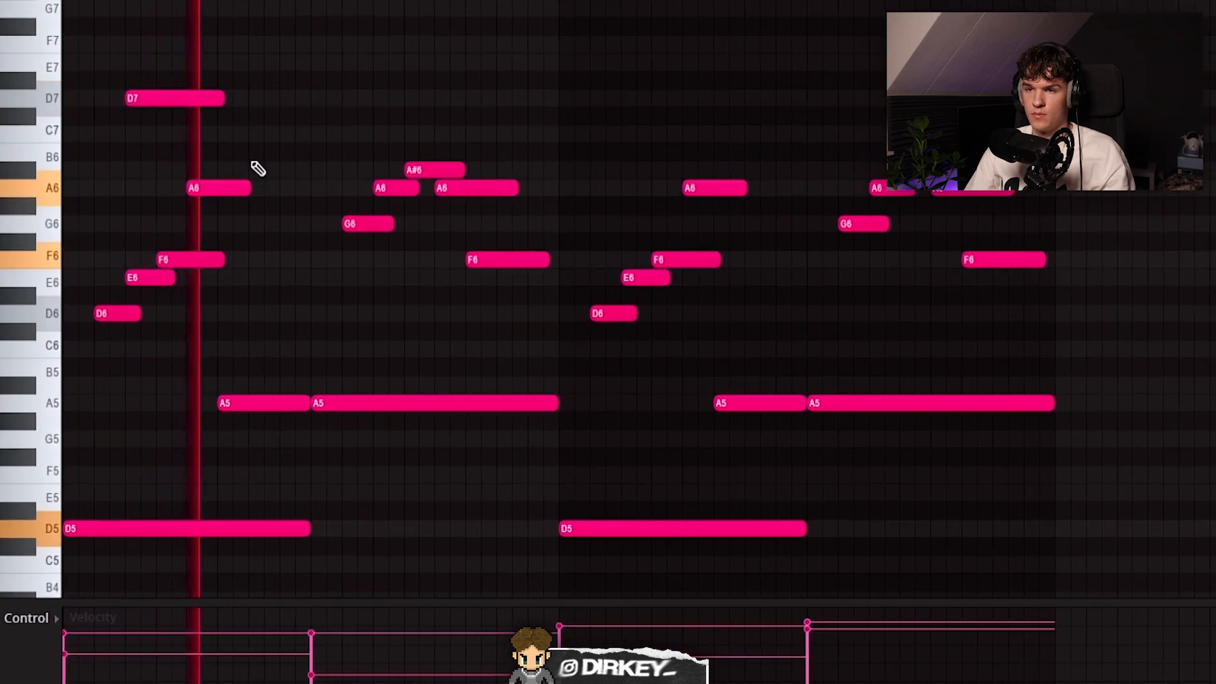
{"action": "left_click", "coordinate": [273, 140]}
{"action": "left_click", "coordinate": [305, 177]}
{"action": "left_click", "coordinate": [346, 194]}
{"action": "left_click_drag", "start_coordinate": [306, 192], "coordinate": [269, 130]}
{"action": "left_click_drag", "start_coordinate": [325, 134], "coordinate": [282, 136]}
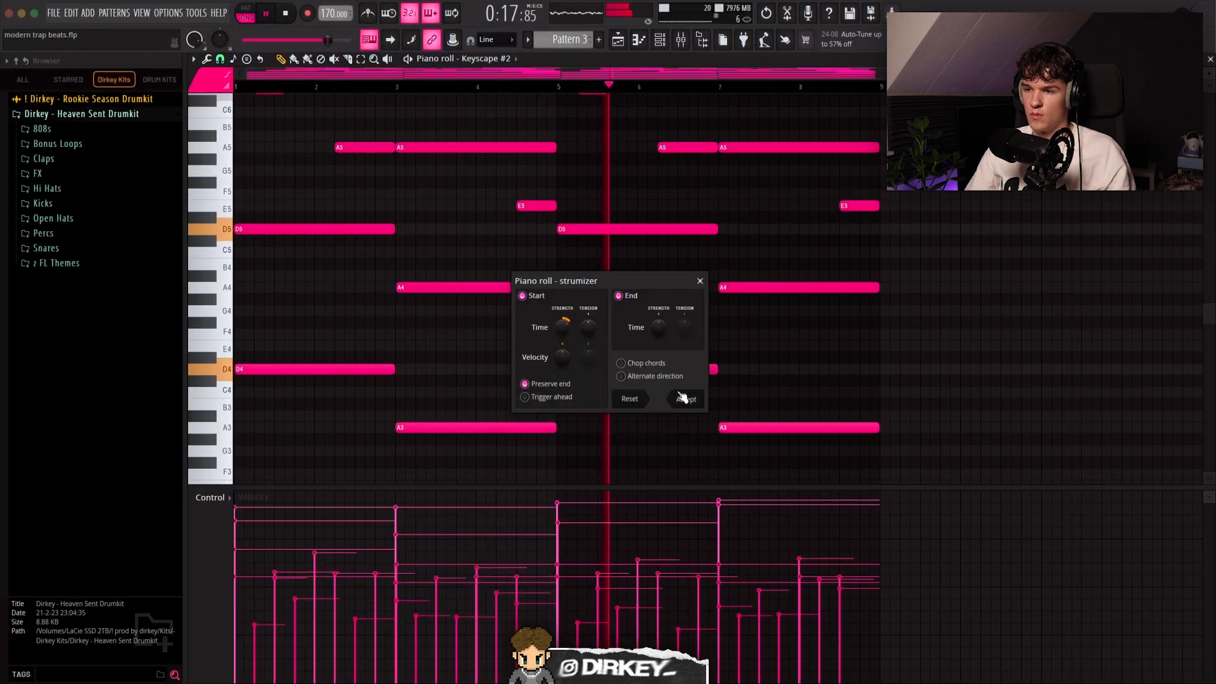
- Apply a strum with a small start-time offset and preserved note ends to the piano notes, and play the pattern with the other tracks
{"action": "left_click", "coordinate": [681, 399]}
{"action": "scroll", "coordinate": [613, 341], "scroll_direction": "up", "scroll_amount": 2}
{"action": "left_click_drag", "start_coordinate": [950, 101], "coordinate": [255, 381]}
{"action": "key", "text": "F9"}
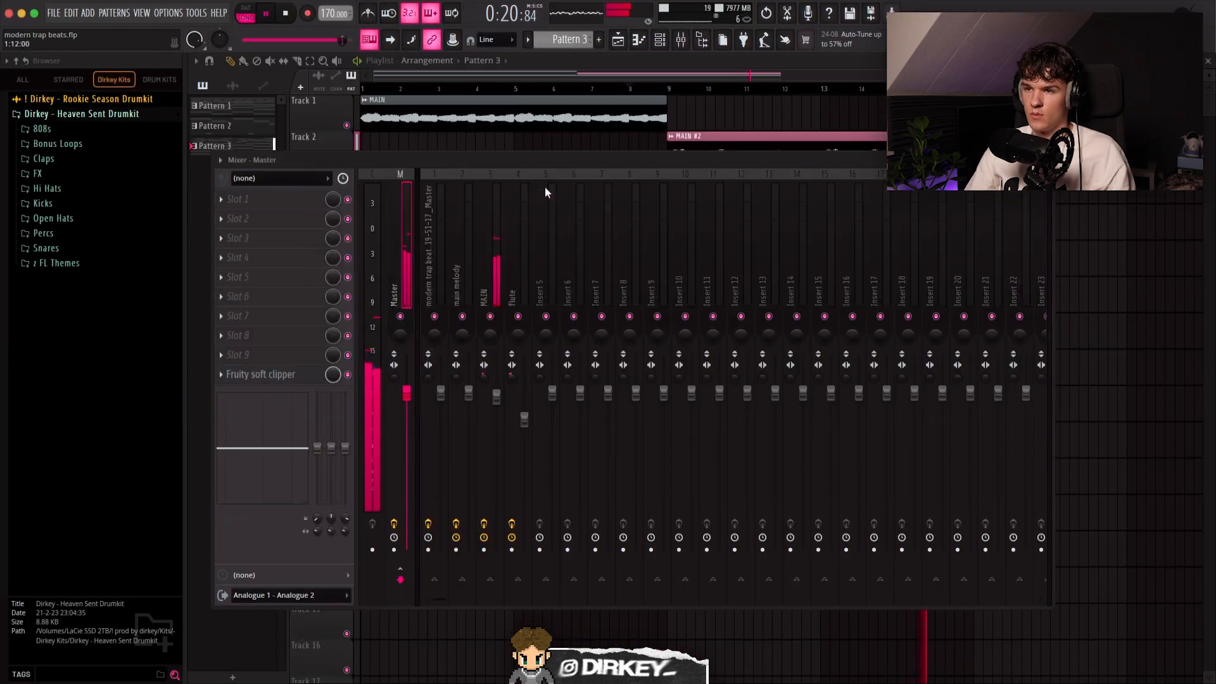
{"action": "key", "text": "F5"}
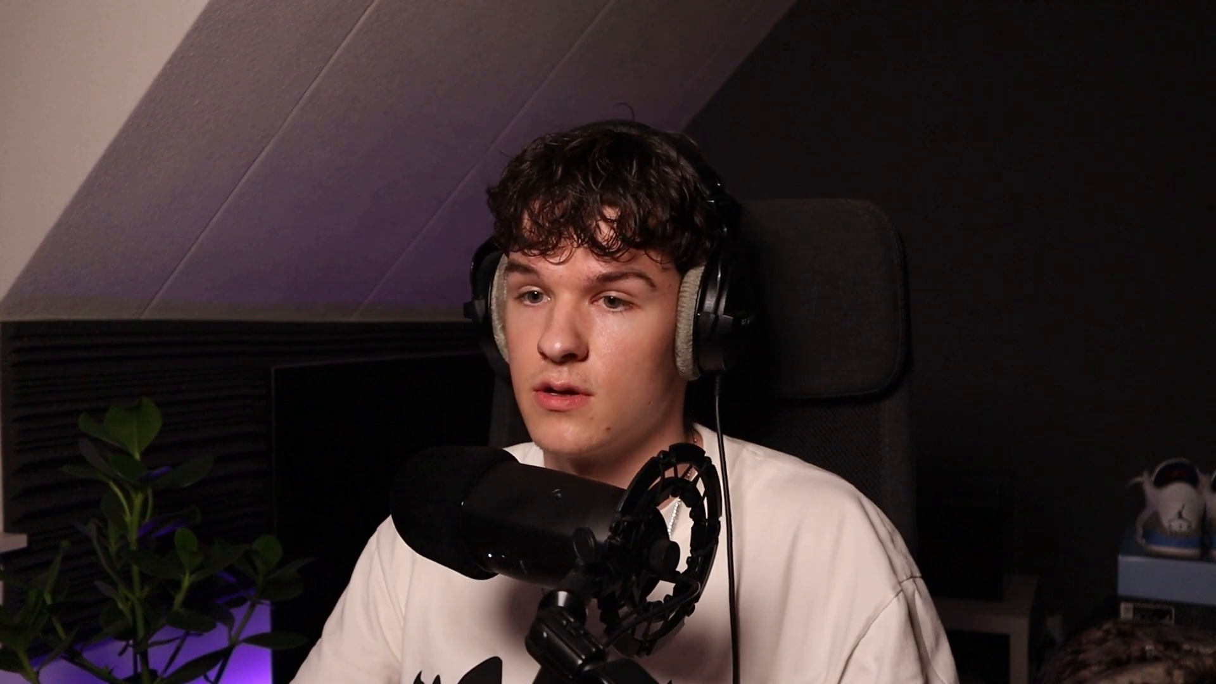
- Clone the Keyscape #2 channel and paste the upper melody notes into the clone
{"action": "left_click", "coordinate": [659, 40]}
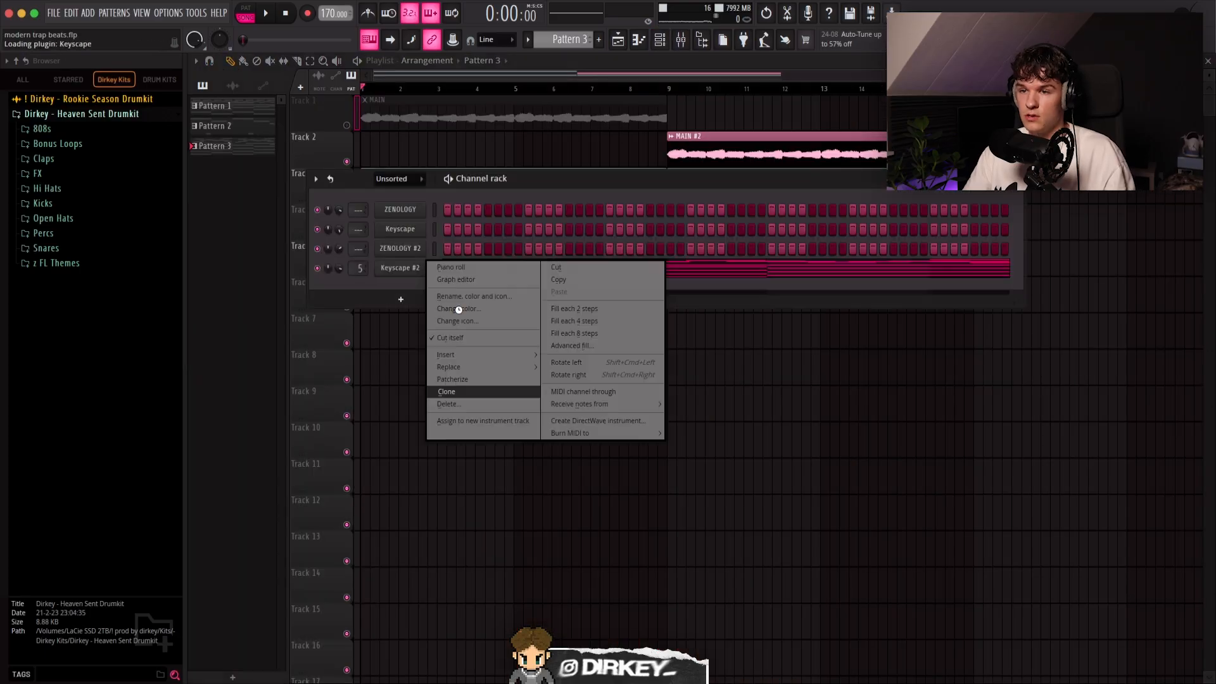
{"action": "right_click", "coordinate": [452, 283]}
{"action": "left_click", "coordinate": [469, 286]}
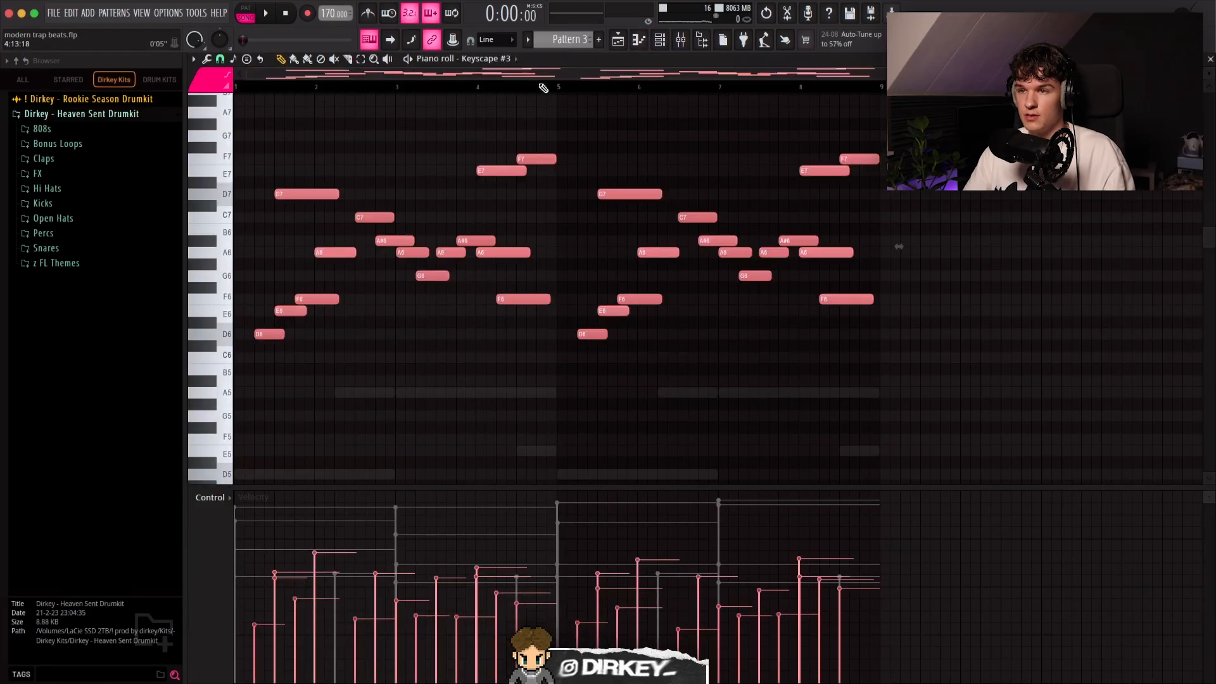
- Delete the upper melody from Keyscape #2 and split the pattern by channel into separate clips on Tracks 5 and 7
{"action": "left_click", "coordinate": [511, 60]}
{"action": "left_click", "coordinate": [485, 204]}
{"action": "left_click_drag", "start_coordinate": [956, 349], "coordinate": [238, 153]}
{"action": "key", "text": "Delete"}
{"action": "scroll", "coordinate": [500, 354], "scroll_direction": "down", "scroll_amount": 2}
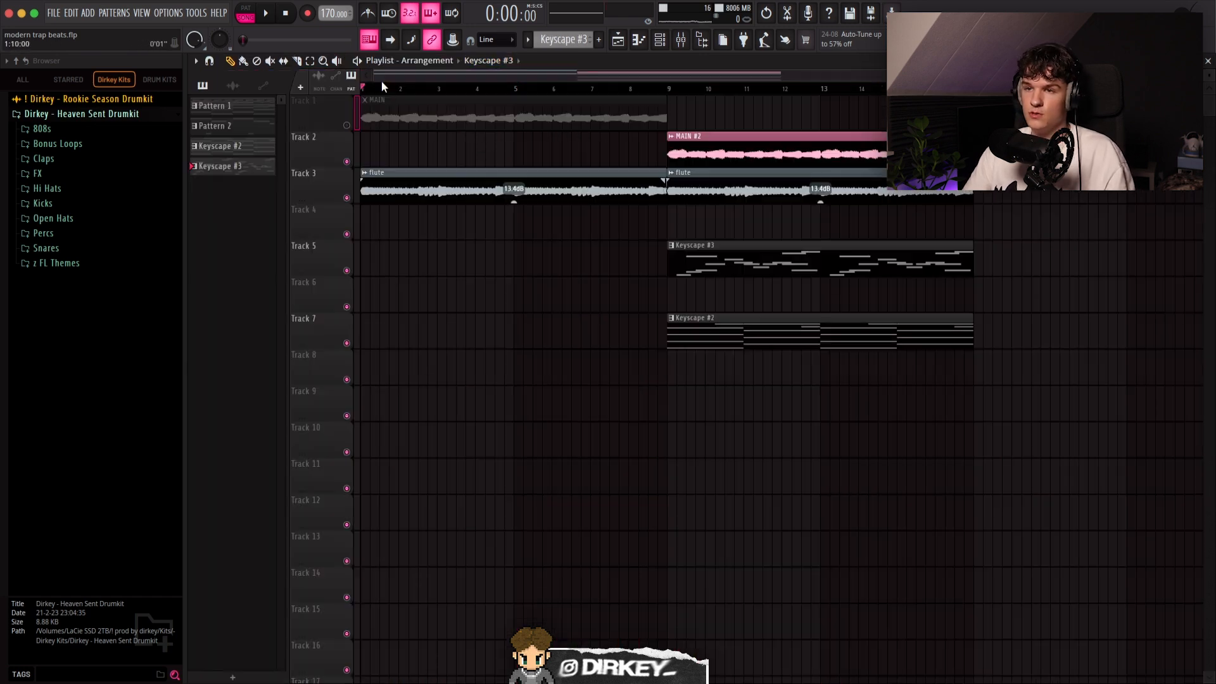
- Copy the Keyscape #2 clip to bar 1 on Track 7, play it and check its notes
{"action": "scroll", "coordinate": [387, 90], "scroll_direction": "down", "scroll_amount": 2}
{"action": "left_click_drag", "start_coordinate": [666, 330], "coordinate": [171, 336]}
{"action": "key", "text": "space"}
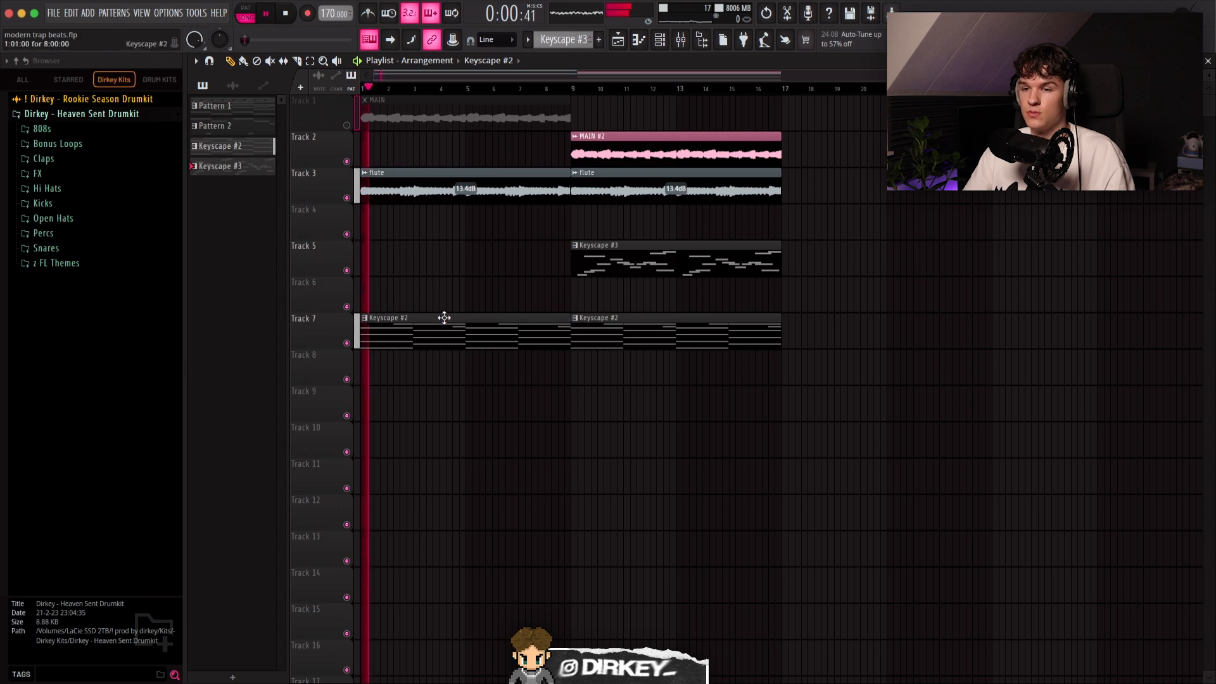
{"action": "double_click", "coordinate": [420, 335]}
{"action": "left_click_drag", "start_coordinate": [290, 75], "coordinate": [293, 94]}
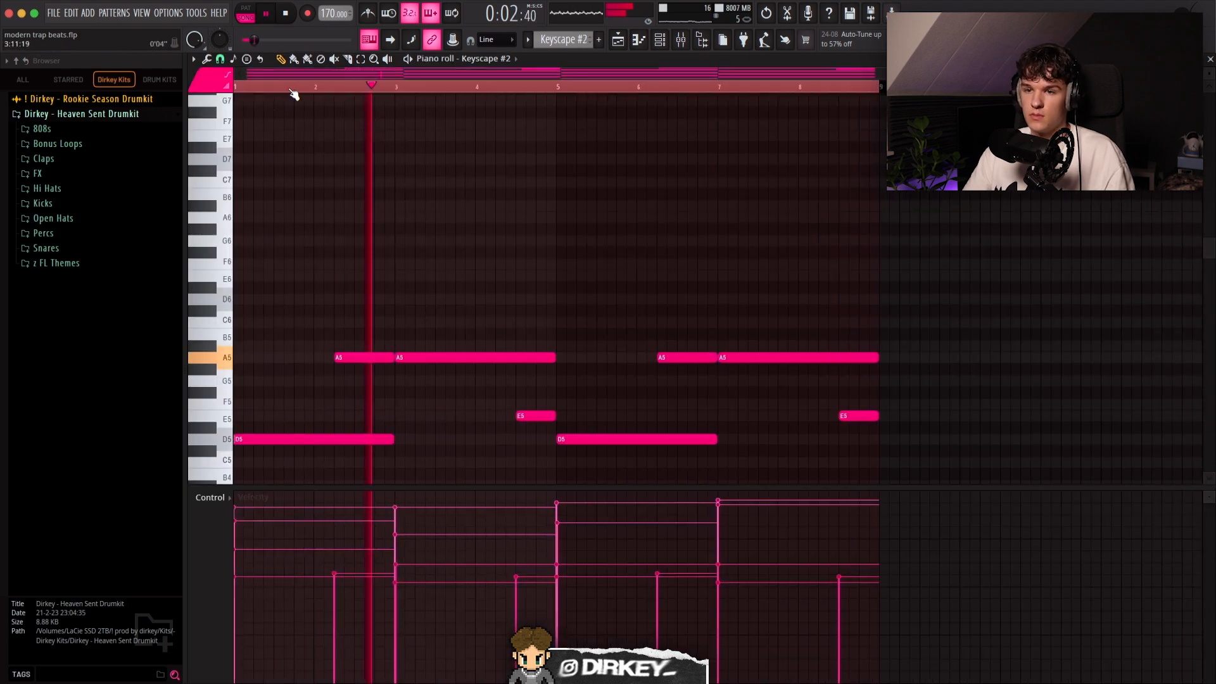
{"action": "key", "text": "Escape"}
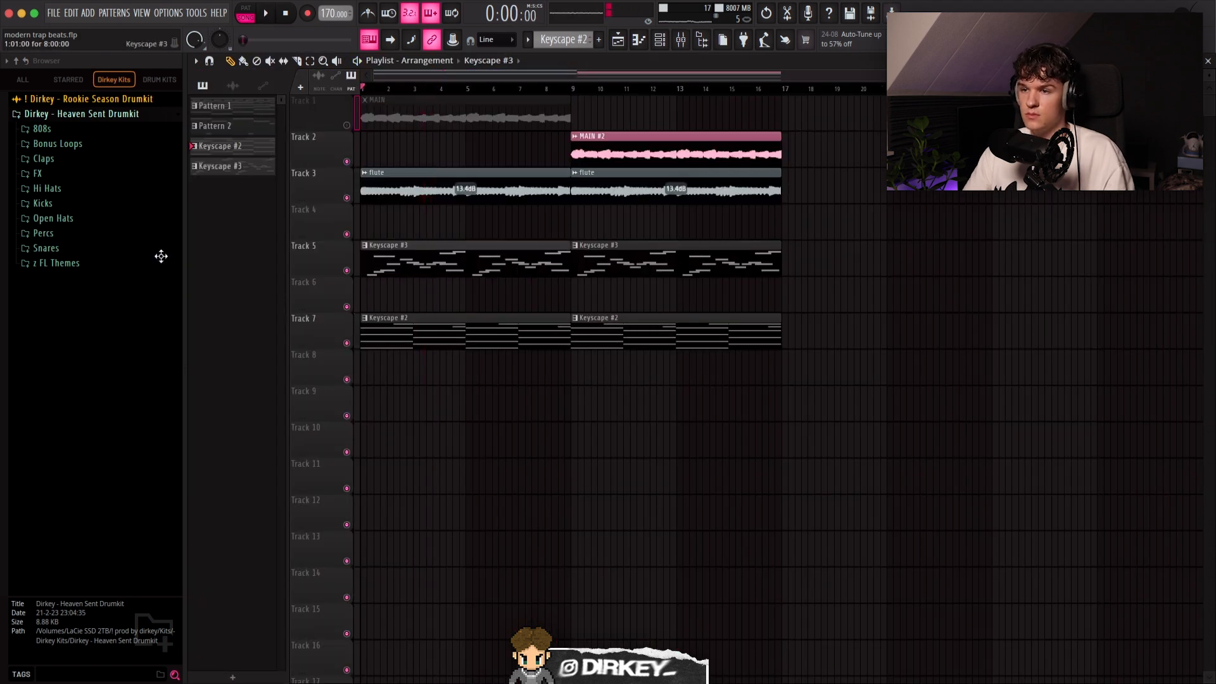
- Use a copy of the Keyscape #3 clip at bar 1 on Track 5 instead of the Keyscape #2 clip, and play it
{"action": "right_click", "coordinate": [486, 316]}
{"action": "key", "text": "space"}
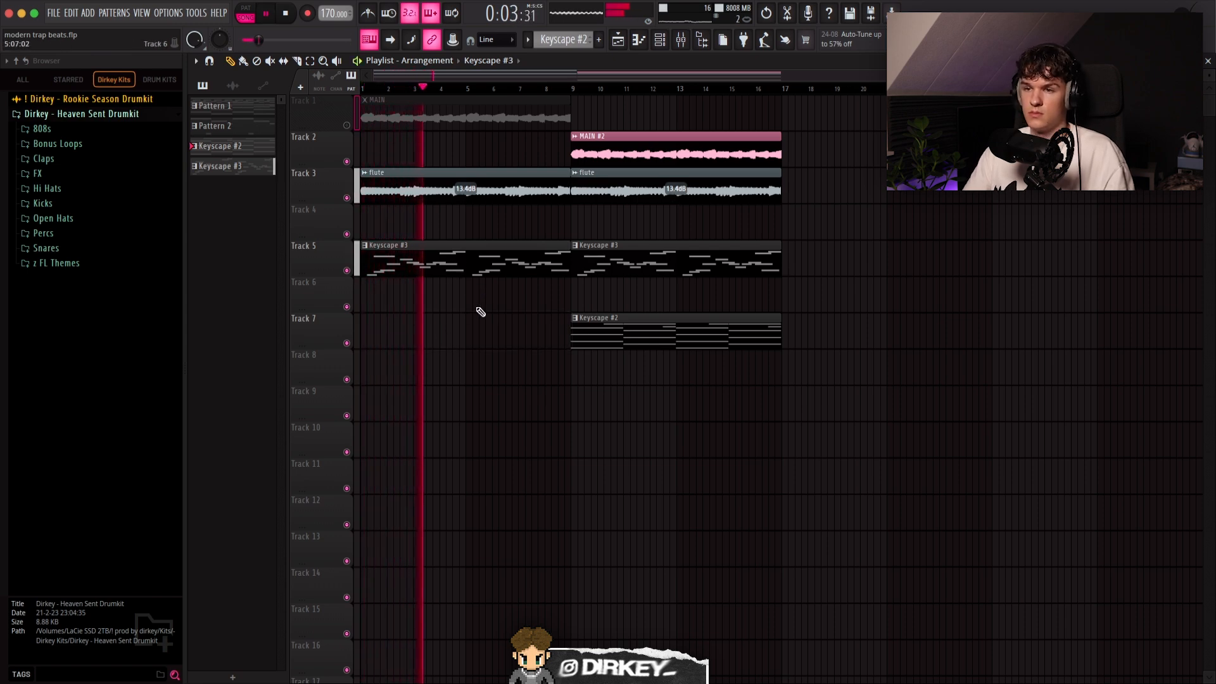
{"action": "left_click", "coordinate": [660, 39]}
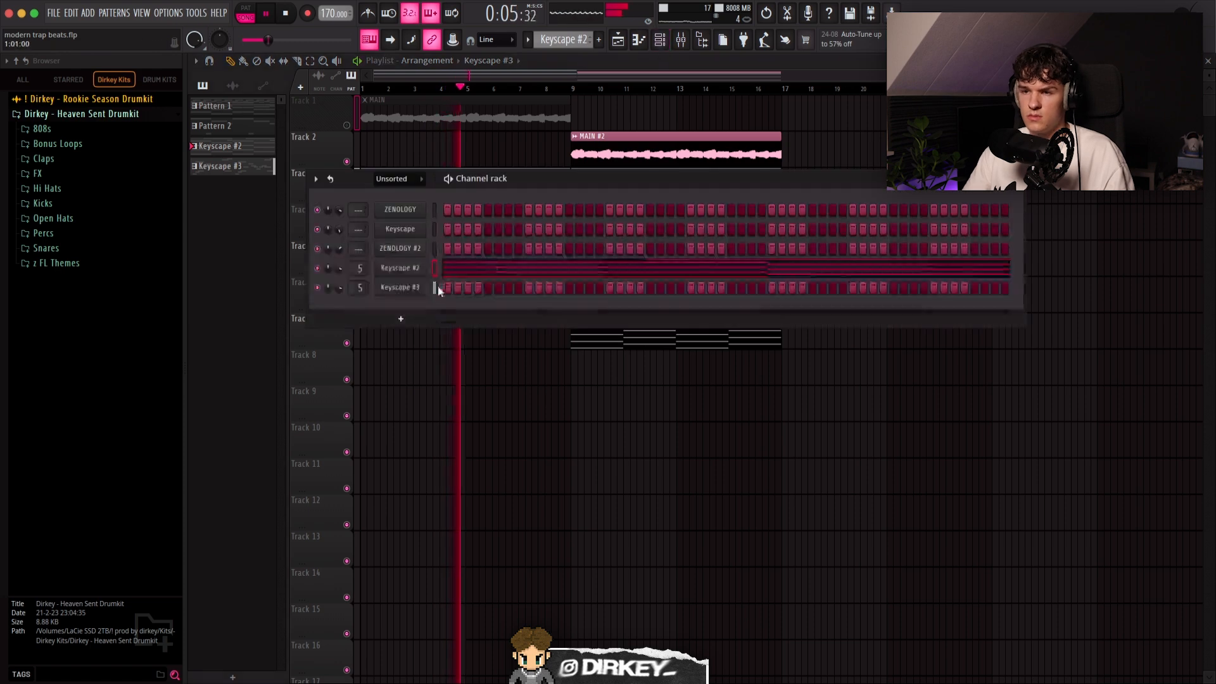
{"action": "key", "text": "space"}
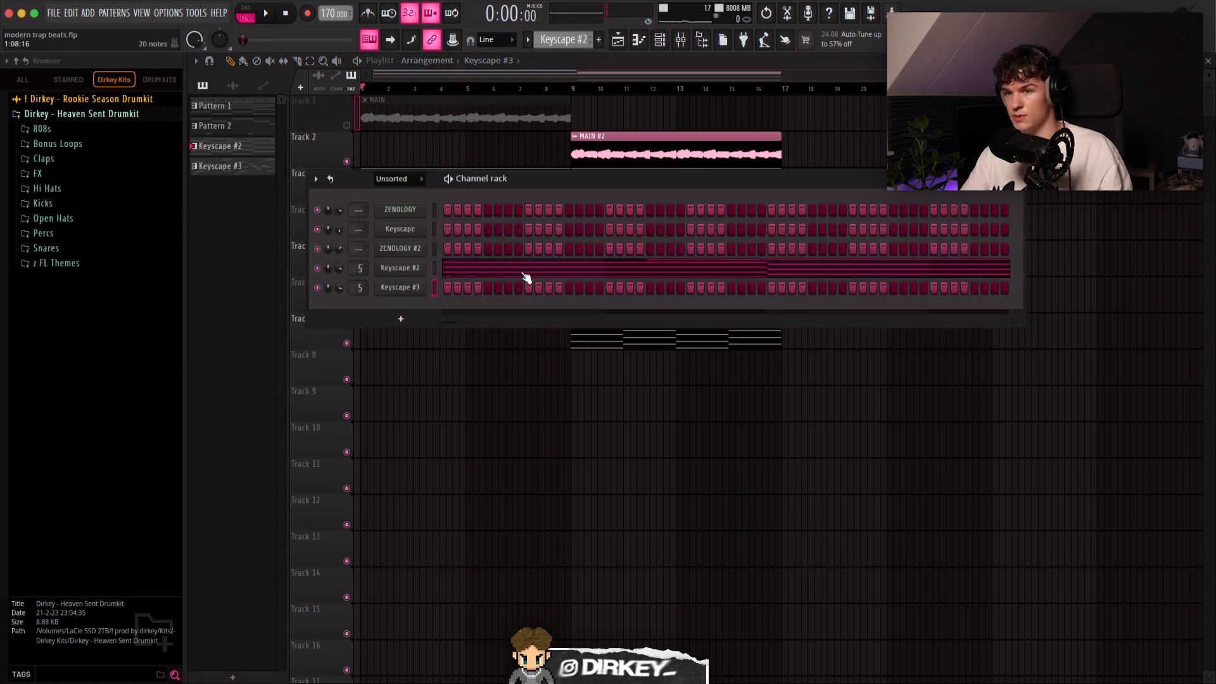
- Route the Keyscape #3 channel to mixer track 6 and load Fruity parametric EQ 2 in its first slot
{"action": "key", "text": "F9"}
{"action": "key", "text": "F5"}
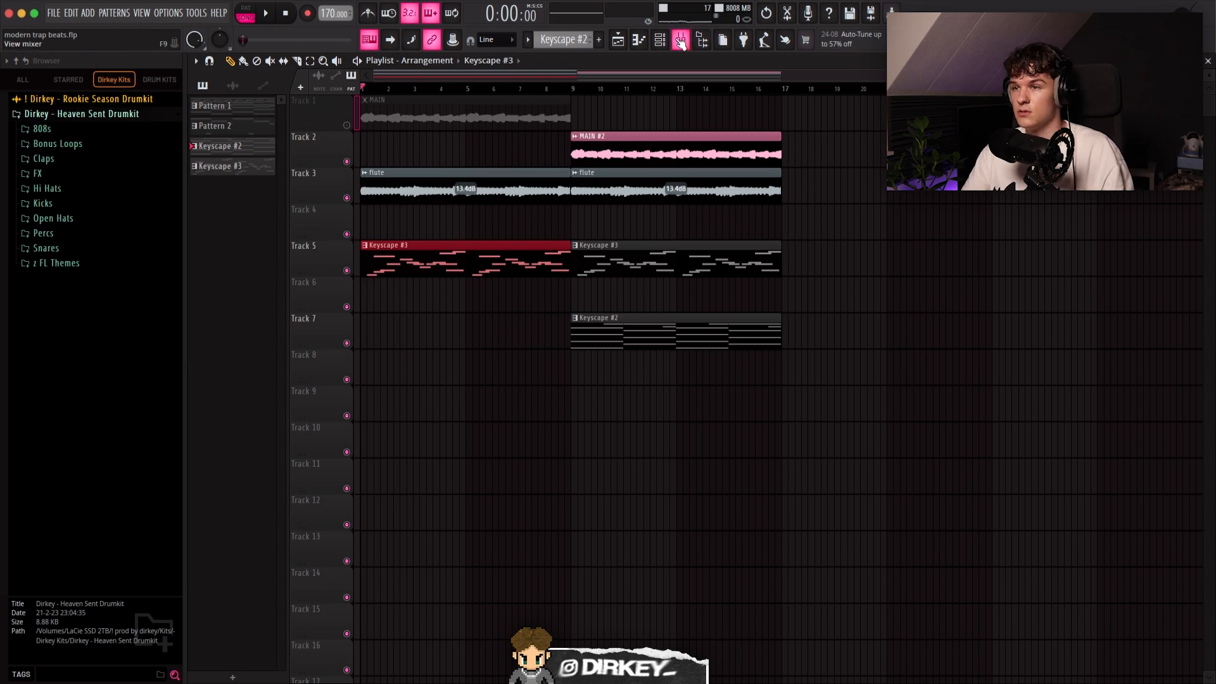
{"action": "left_click", "coordinate": [681, 41]}
{"action": "right_click", "coordinate": [335, 327]}
{"action": "mouse_move", "coordinate": [330, 380]}
{"action": "left_click", "coordinate": [389, 416]}
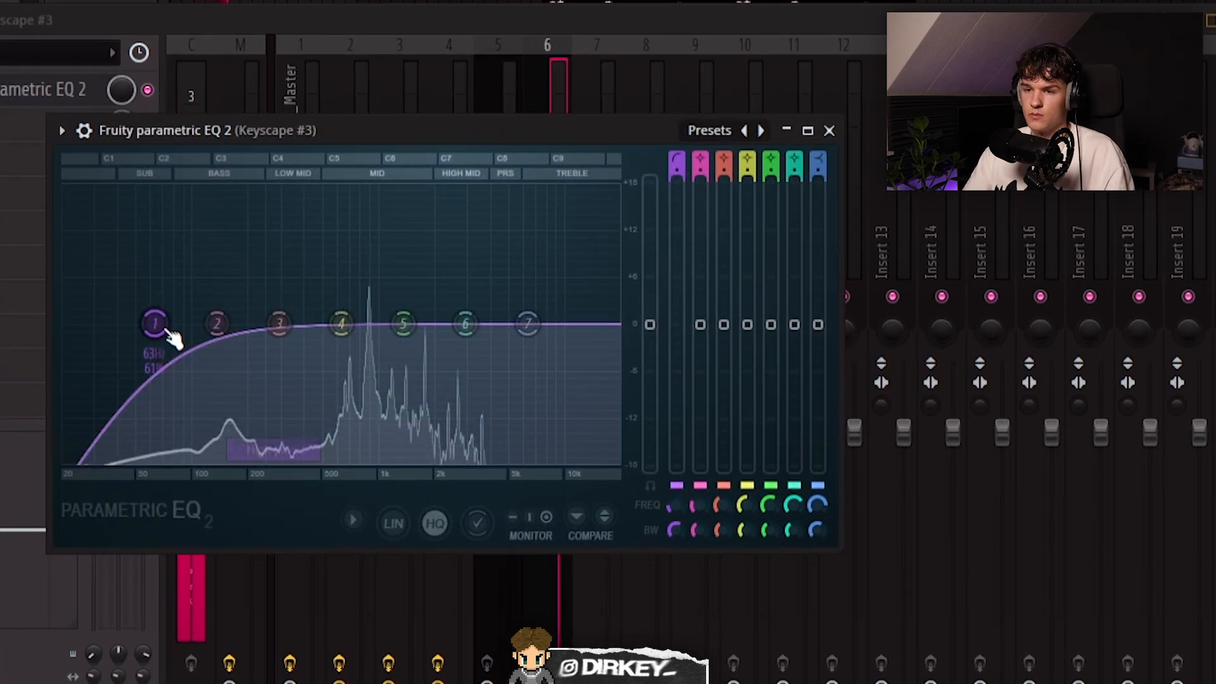
- Shape the Keyscape #3 EQ with a low cut near 90 Hz, a slight dip near 750 Hz and a boost around 5 kHz
{"action": "left_click_drag", "start_coordinate": [168, 332], "coordinate": [200, 333]}
{"action": "left_click_drag", "start_coordinate": [353, 325], "coordinate": [369, 351]}
{"action": "left_click_drag", "start_coordinate": [465, 323], "coordinate": [527, 290]}
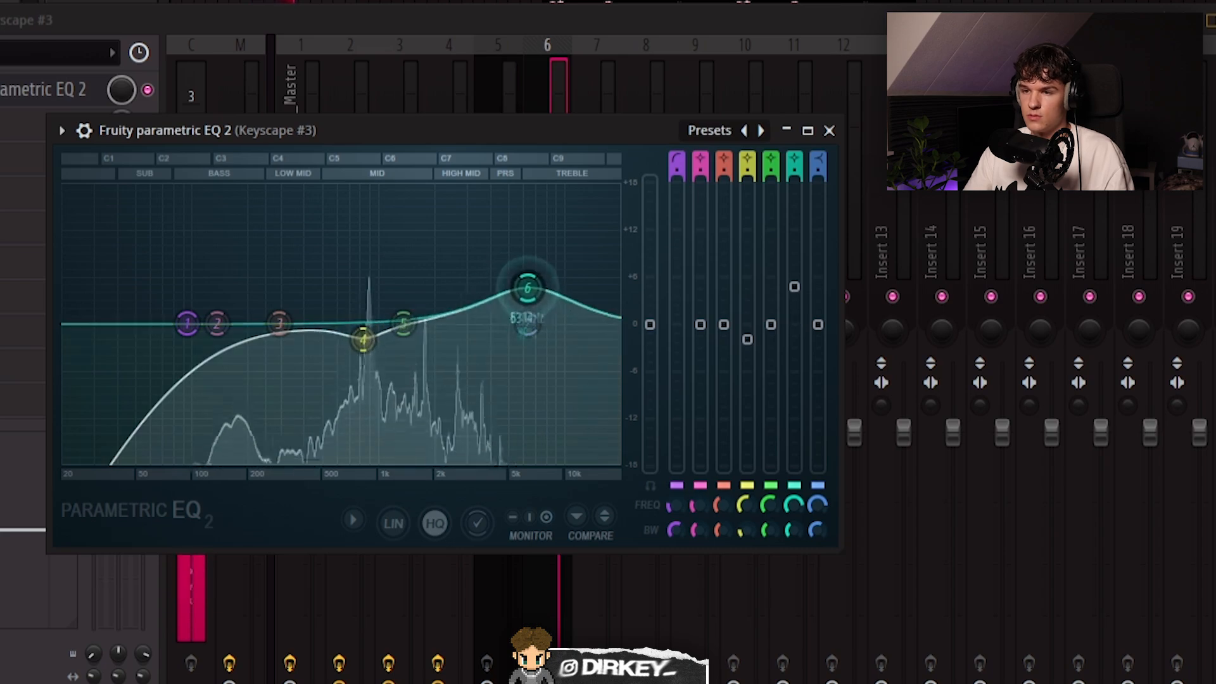
{"action": "left_click", "coordinate": [829, 130]}
- Add the CLA-76 compressor in the second slot of the Keyscape #3 track and adjust its input and output gain
{"action": "left_click", "coordinate": [8, 124]}
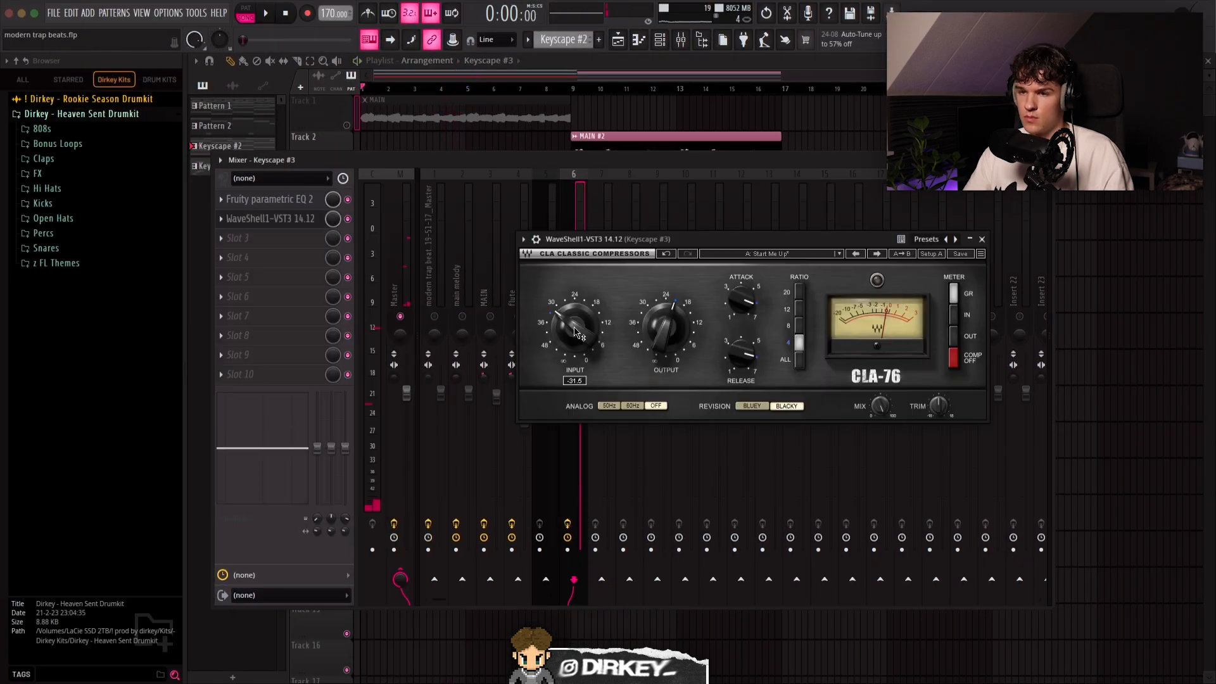
{"action": "key", "text": "space"}
{"action": "left_click_drag", "start_coordinate": [668, 332], "coordinate": [668, 328]}
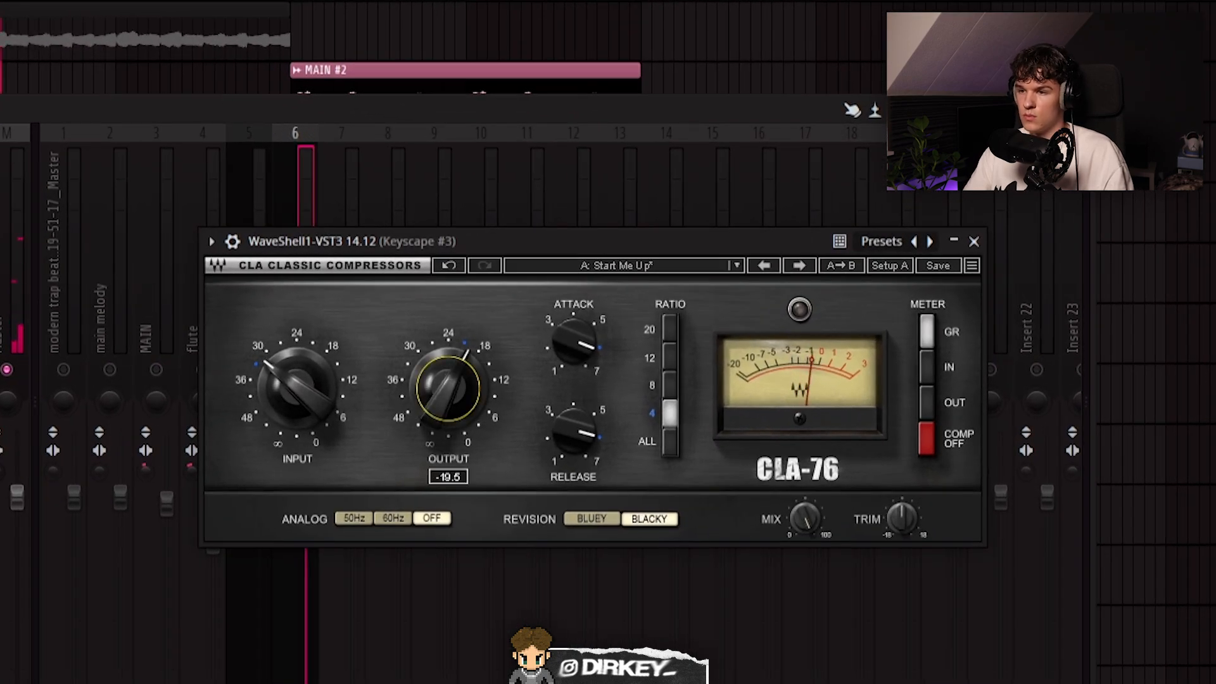
{"action": "left_click_drag", "start_coordinate": [318, 405], "coordinate": [318, 394]}
{"action": "left_click_drag", "start_coordinate": [424, 388], "coordinate": [424, 385]}
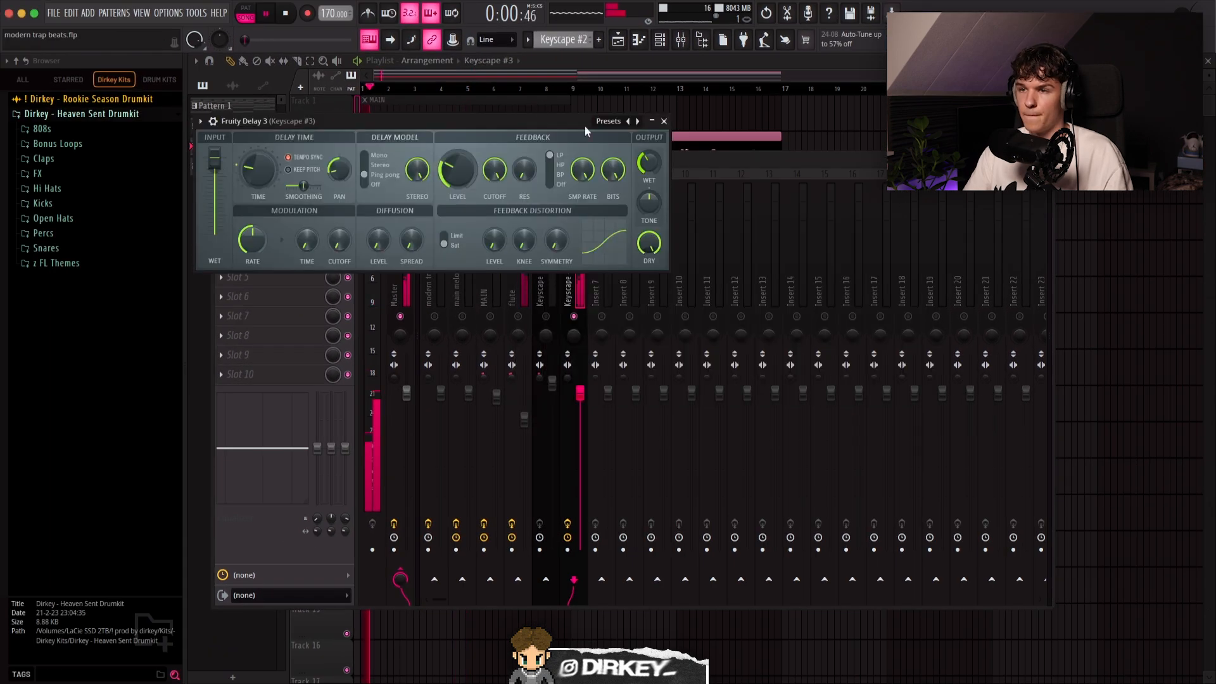
- Add Fruity Delay 3 and ValhallaVintageVerb to the Keyscape #3 track, adjusting the delay's output and the reverb's mix and low cut
{"action": "left_click_drag", "start_coordinate": [567, 122], "coordinate": [675, 143]}
{"action": "mouse_move", "coordinate": [763, 188]}
{"action": "left_mouse_down"}
{"action": "mouse_move", "coordinate": [749, 195]}
{"action": "mouse_move", "coordinate": [749, 183]}
{"action": "left_mouse_up"}
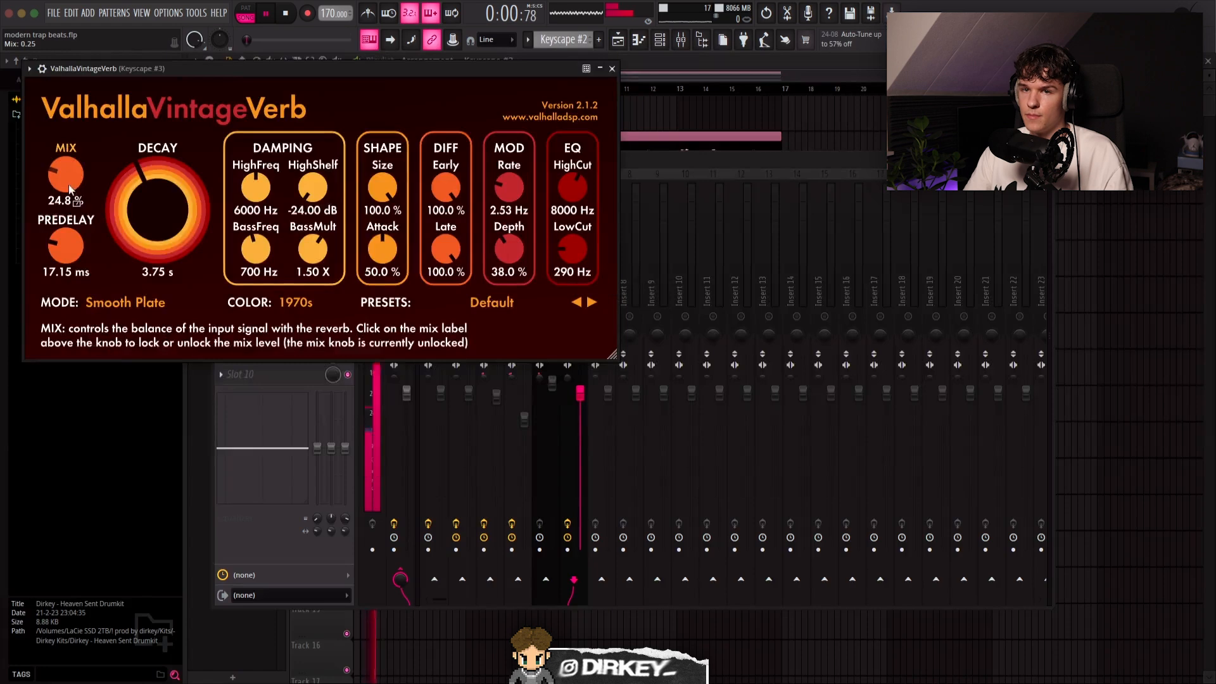
{"action": "left_click_drag", "start_coordinate": [68, 173], "coordinate": [65, 179]}
{"action": "left_click_drag", "start_coordinate": [576, 247], "coordinate": [580, 245]}
{"action": "left_click_drag", "start_coordinate": [57, 186], "coordinate": [57, 188]}
{"action": "key", "text": "Escape"}
- Add another Fruity parametric EQ 2 in the fifth slot and dip band 5 by 2.8 dB at about 828 Hz
{"action": "left_click", "coordinate": [249, 281]}
{"action": "left_click", "coordinate": [393, 313]}
{"action": "left_click_drag", "start_coordinate": [426, 264], "coordinate": [411, 284]}
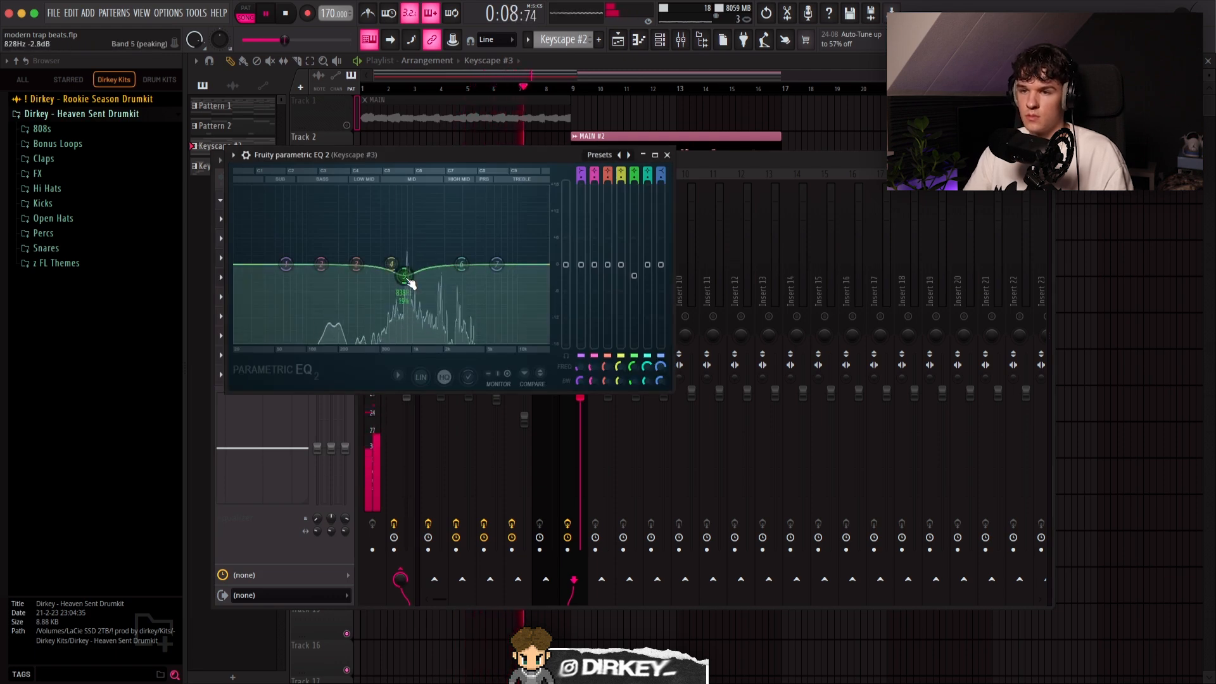
- Add RC-20 Retro Color with the Vinyl 3 preset to the Keyscape #2 track, turning Wobble off and setting the output width to 84%
{"action": "key", "text": "Escape"}
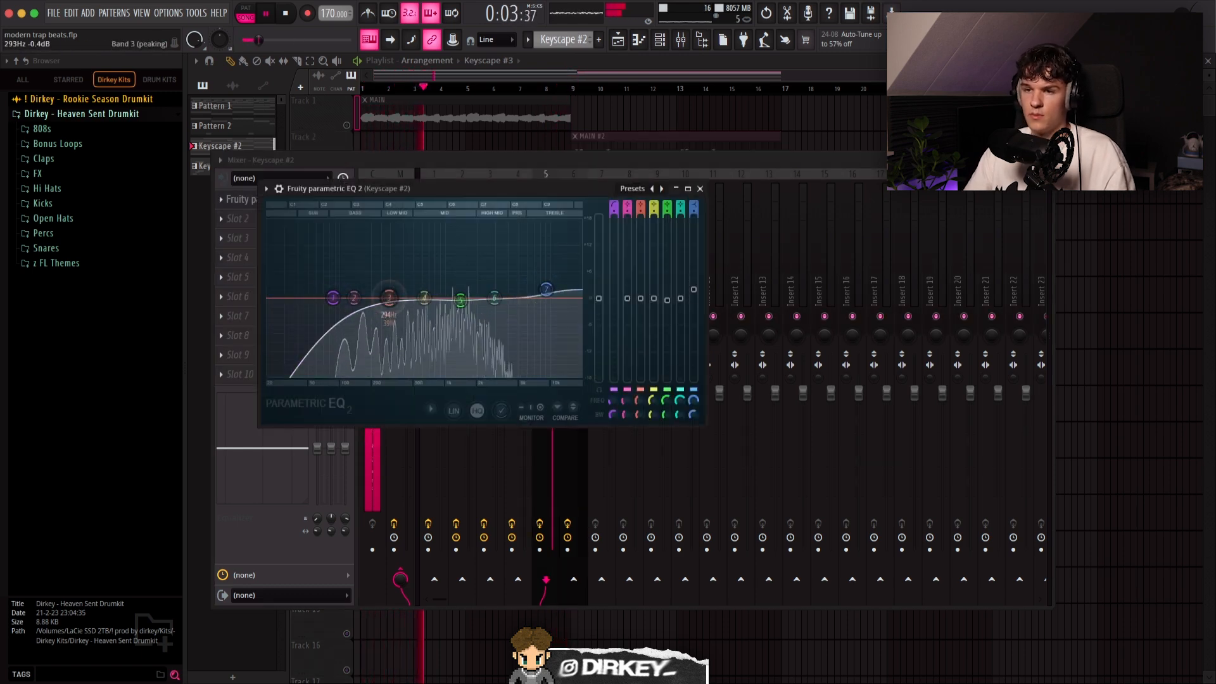
{"action": "key", "text": "Escape"}
{"action": "left_click_drag", "start_coordinate": [553, 384], "coordinate": [553, 371]}
{"action": "left_click_drag", "start_coordinate": [270, 219], "coordinate": [543, 275]}
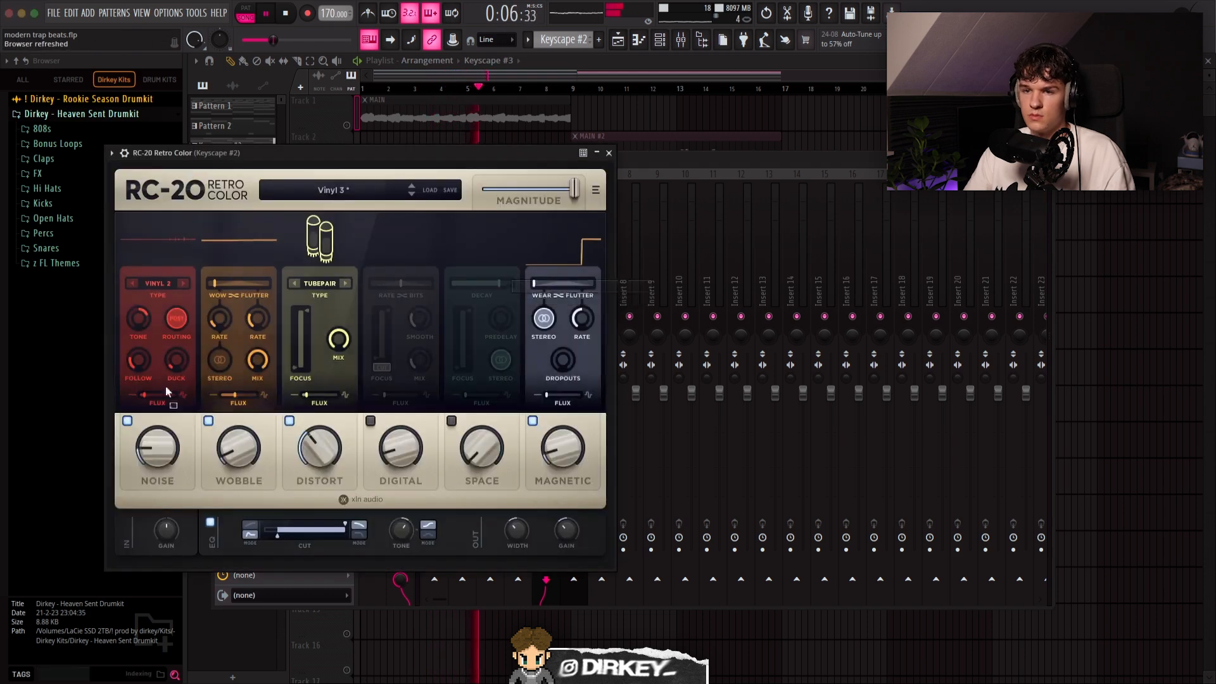
{"action": "left_click", "coordinate": [208, 420]}
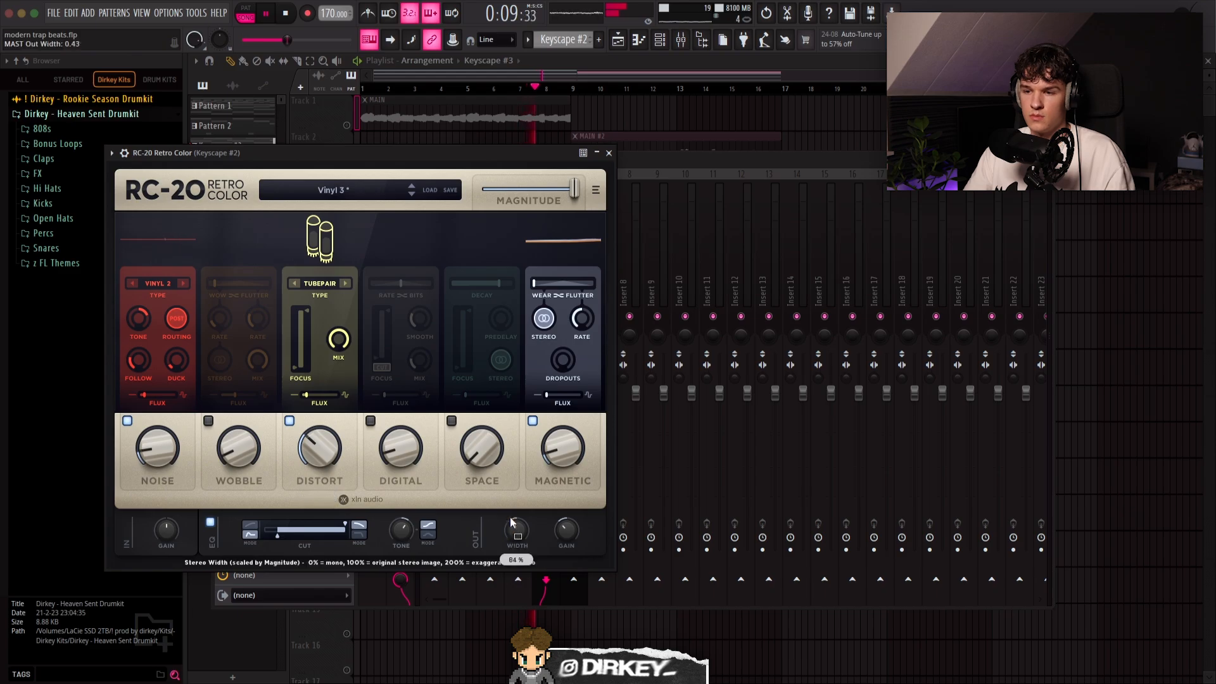
{"action": "left_click", "coordinate": [609, 153]}
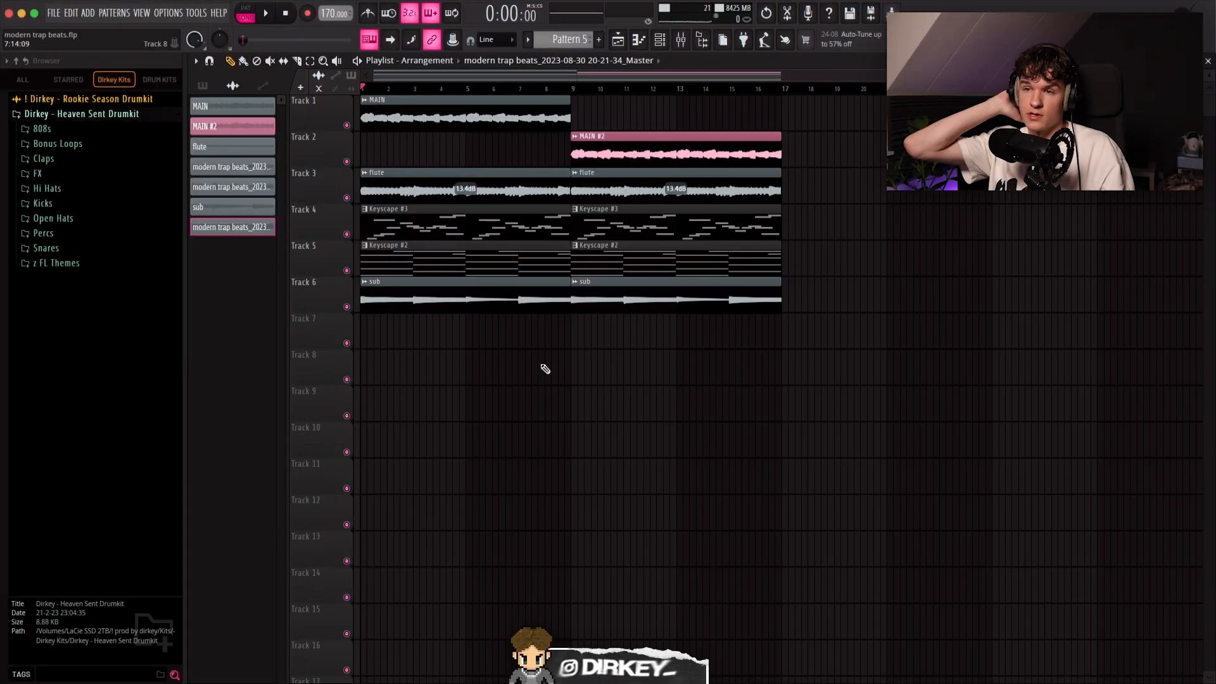
- Mute the flute and sub tracks and render bars 1 to 8 of the master to an audio clip
{"action": "left_click", "coordinate": [346, 197]}
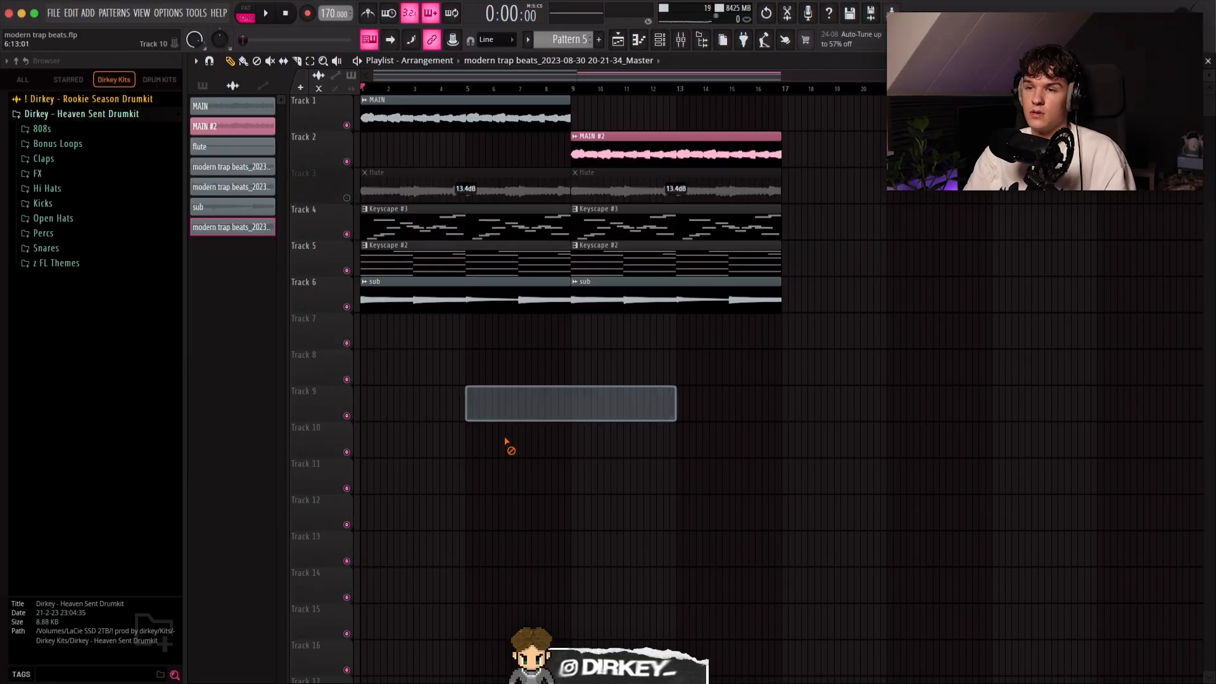
{"action": "left_click", "coordinate": [346, 306]}
{"action": "left_click_drag", "start_coordinate": [586, 92], "coordinate": [362, 89]}
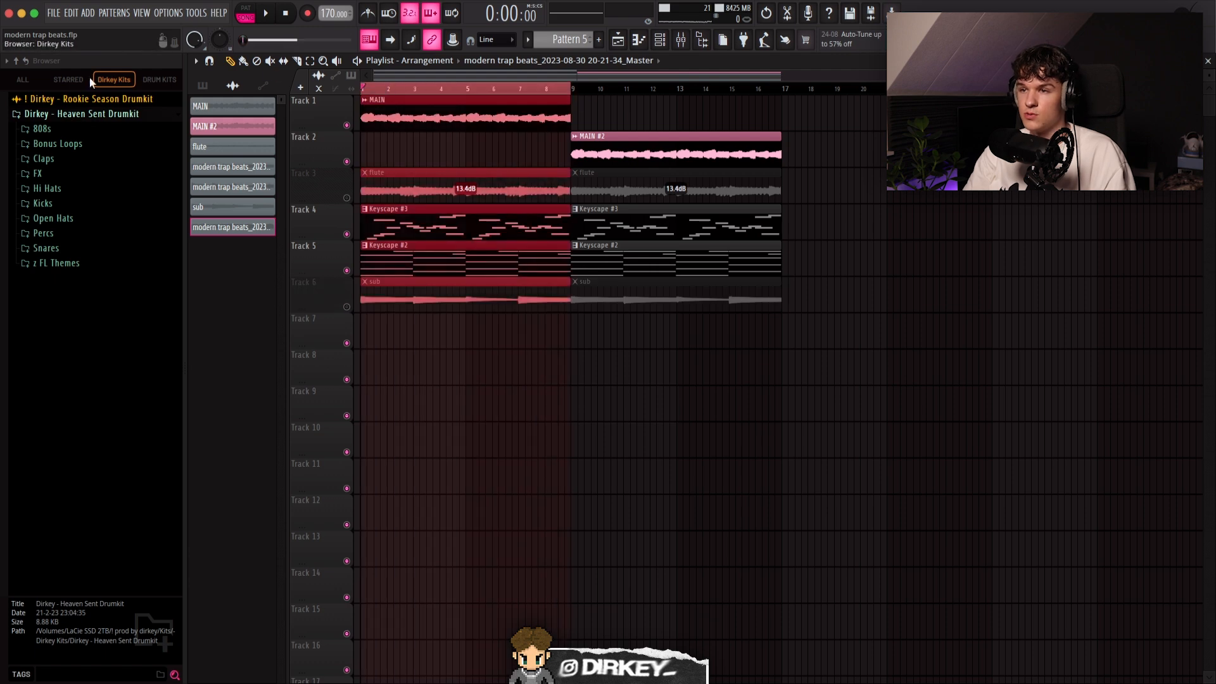
{"action": "left_click", "coordinate": [675, 39]}
{"action": "left_click", "coordinate": [394, 550]}
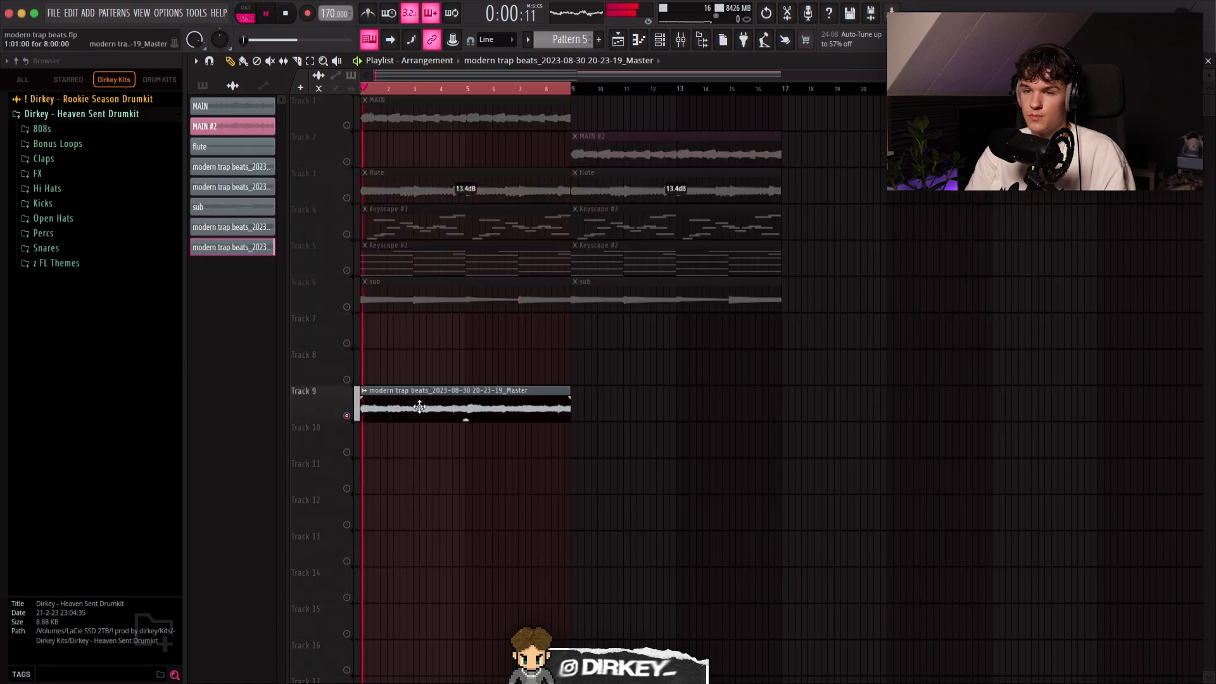
- Open the rendered master clip's sample settings and listen to the clip
{"action": "double_click", "coordinate": [419, 404]}
{"action": "left_click_drag", "start_coordinate": [423, 157], "coordinate": [800, 255]}
{"action": "key", "text": "space"}
{"action": "left_click", "coordinate": [777, 387]}
{"action": "left_click", "coordinate": [902, 301]}
{"action": "left_click", "coordinate": [768, 316]}
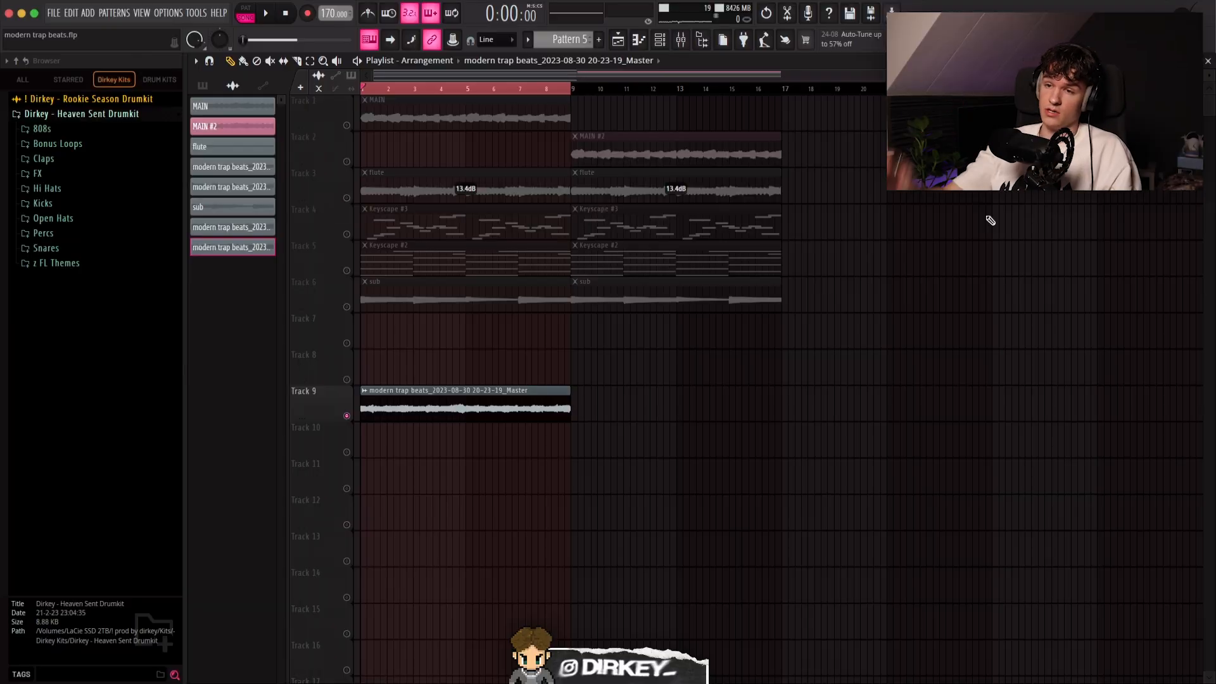
- Delete the rendered master clip from track 9 and switch the sub track's mute state
{"action": "left_click_drag", "start_coordinate": [579, 383], "coordinate": [387, 442]}
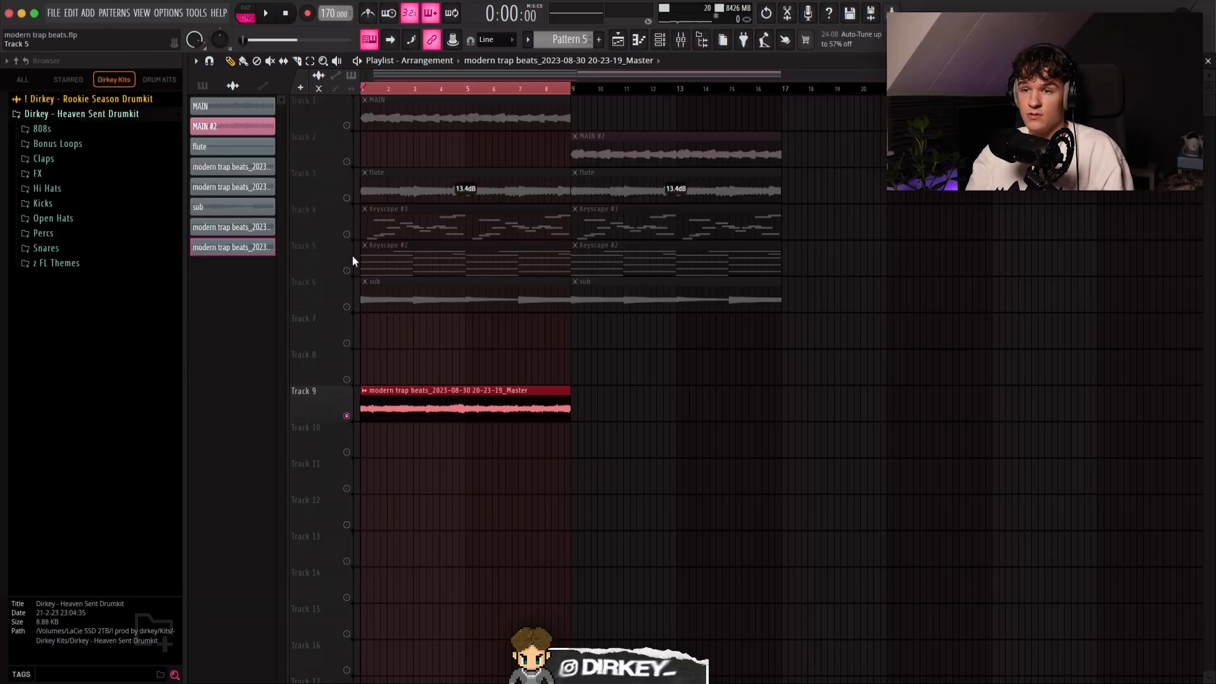
{"action": "key", "text": "Delete"}
{"action": "left_click", "coordinate": [347, 307]}
- Render the soloed MAIN track's eight-bar song selection through the master as 32Bit float stereo audio with the remainder cut
{"action": "left_click", "coordinate": [796, 481]}
{"action": "right_click", "coordinate": [798, 485]}
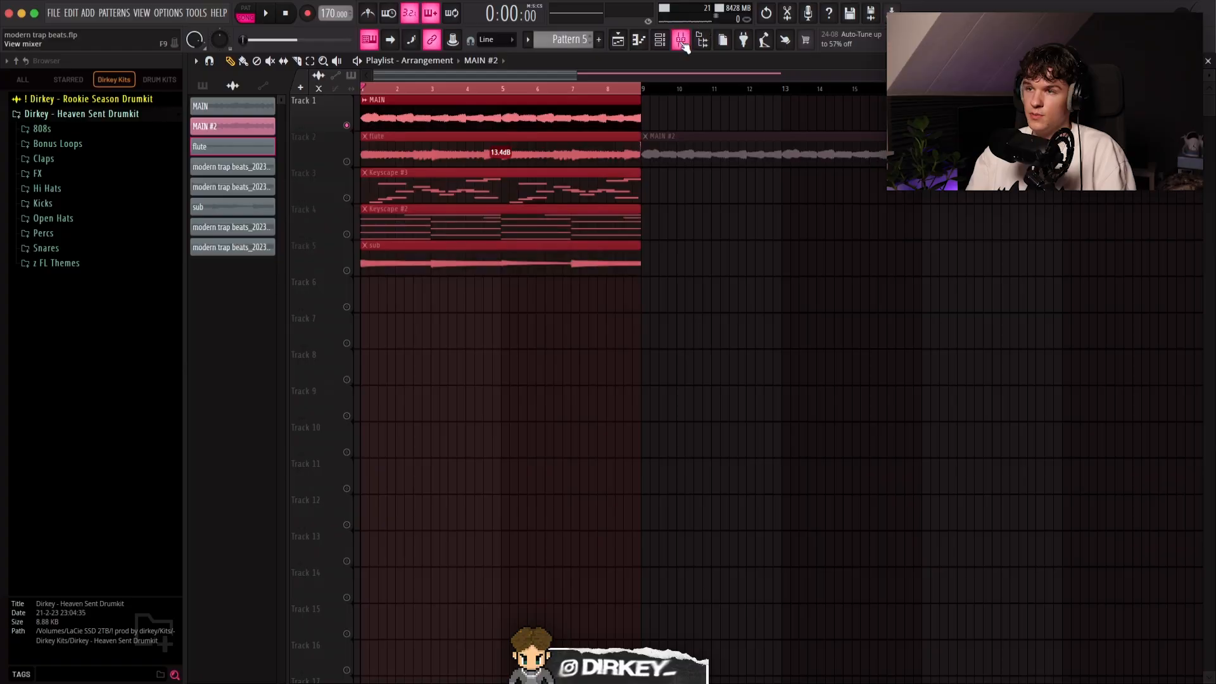
{"action": "key", "text": "F9"}
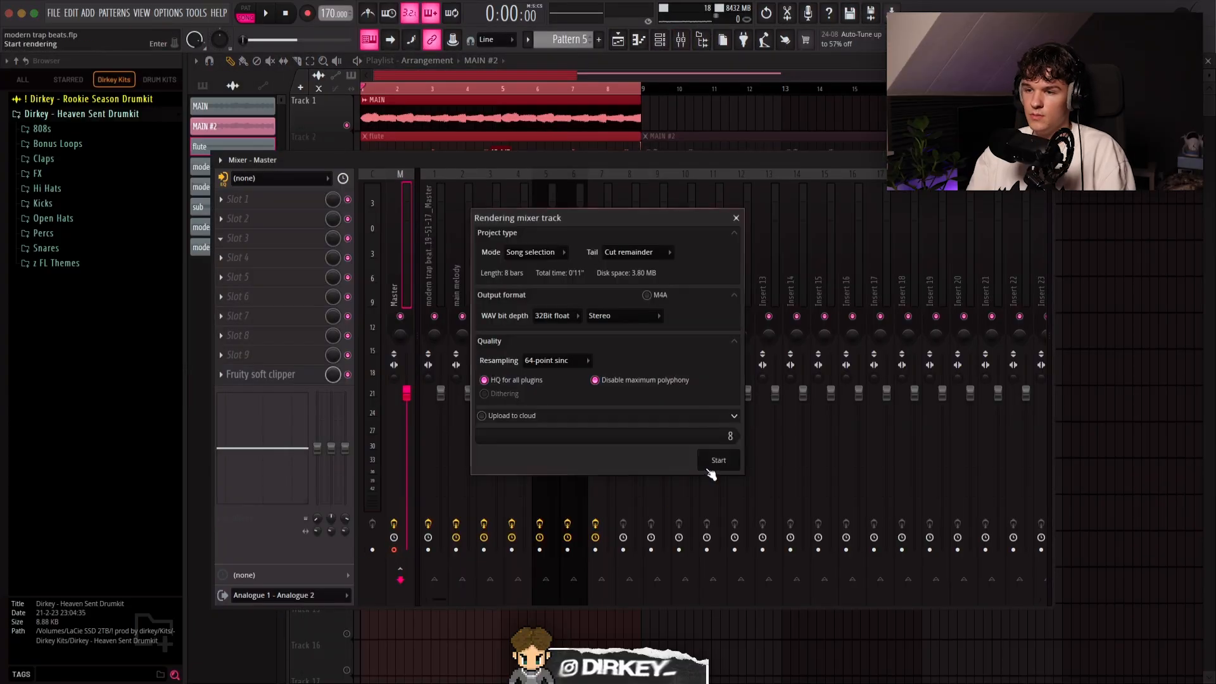
{"action": "left_click", "coordinate": [718, 458]}
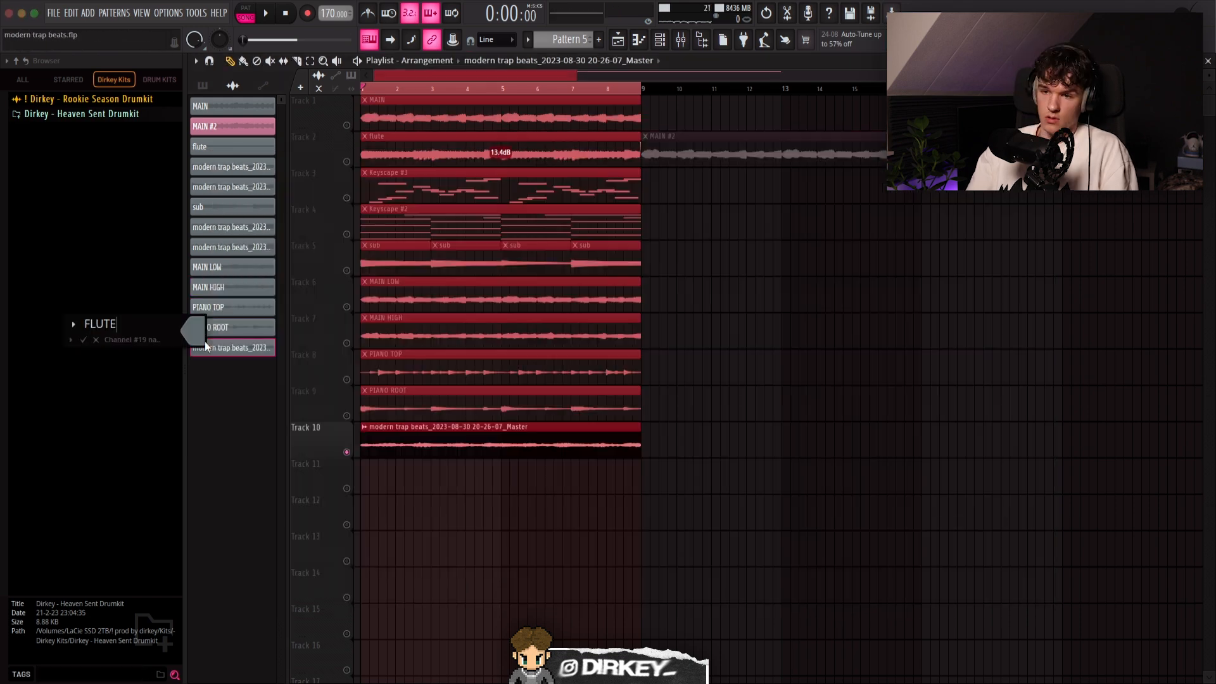
- Name the last rendered clip FLUTE and delete the original MAIN, flute and Keyscape clips from the playlist
{"action": "key", "text": "Return"}
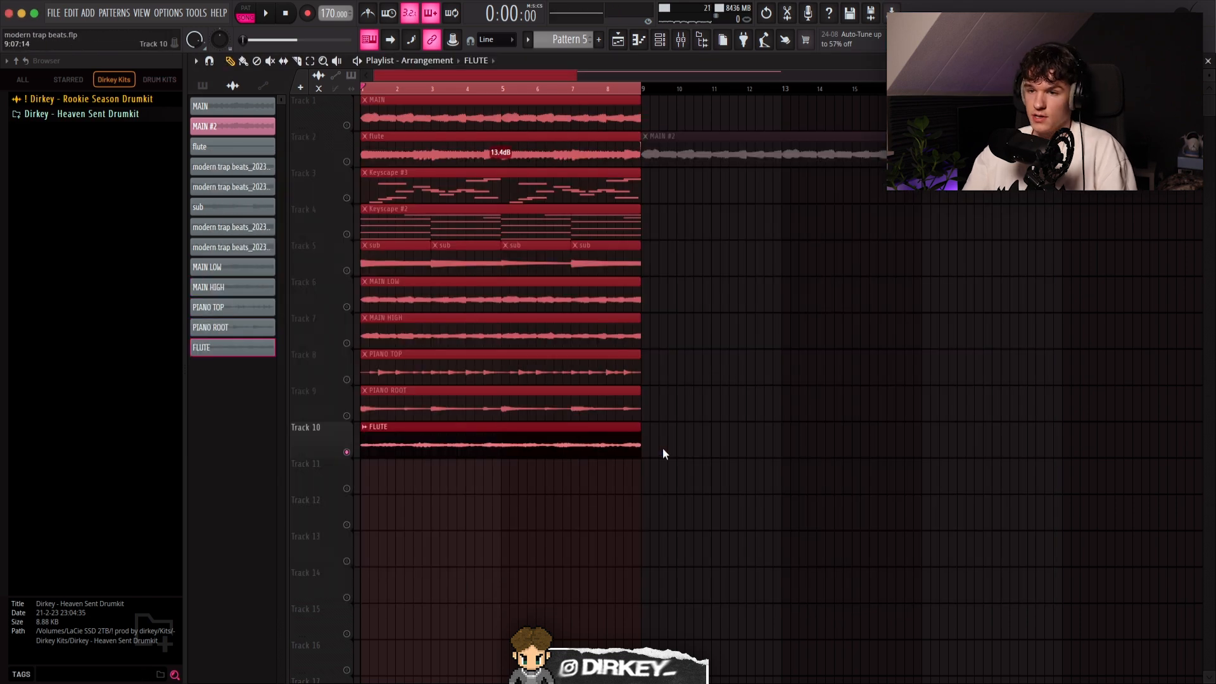
{"action": "key", "text": "super+d"}
{"action": "left_click_drag", "start_coordinate": [704, 229], "coordinate": [592, 111]}
{"action": "key", "text": "Delete"}
{"action": "left_click_drag", "start_coordinate": [695, 211], "coordinate": [624, 472]}
{"action": "key", "text": "super+d"}
{"action": "right_click", "coordinate": [347, 308]}
{"action": "right_click", "coordinate": [347, 307]}
- Arrange the clips with MAIN LOW, MAIN HIGH, PIANO ROOT and PIANO TOP on tracks 1 to 4, FLUTE on 6 and sub on 8
{"action": "left_click_drag", "start_coordinate": [396, 284], "coordinate": [397, 107]}
{"action": "left_click", "coordinate": [565, 211]}
{"action": "right_click", "coordinate": [565, 211]}
{"action": "left_click_drag", "start_coordinate": [393, 321], "coordinate": [388, 147]}
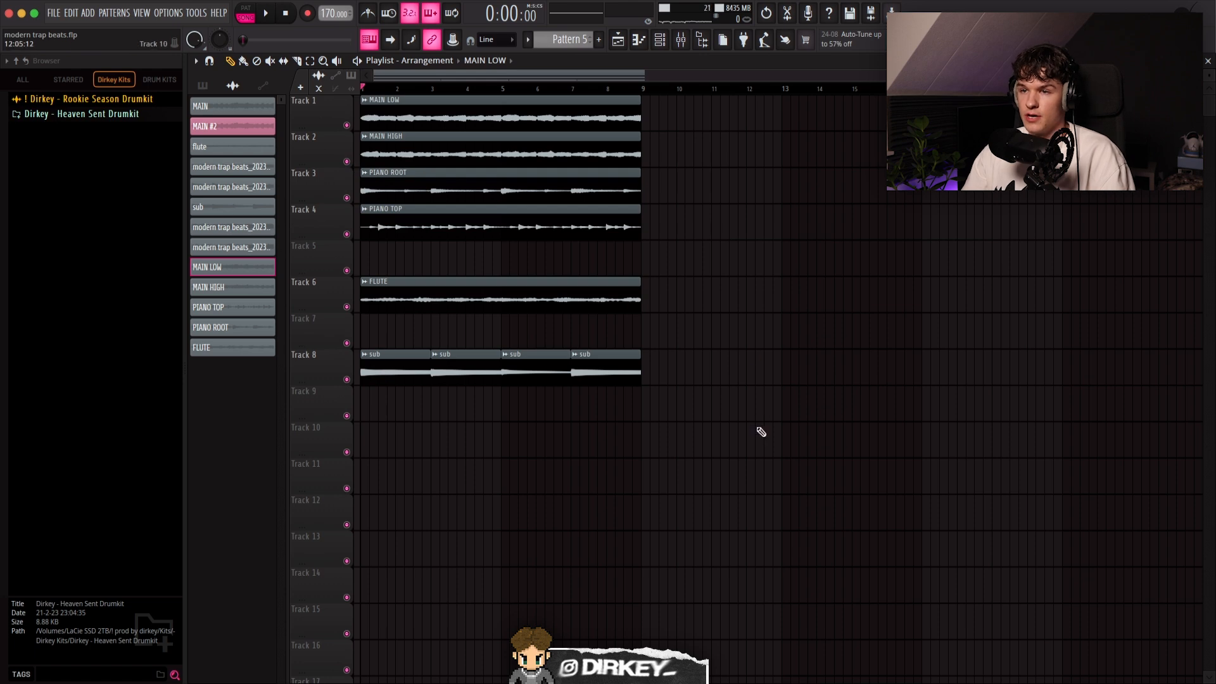
- Select the whole eight-bar block of clips and duplicate it five times along the timeline to fill 48 bars
{"action": "left_click_drag", "start_coordinate": [763, 444], "coordinate": [358, 96]}
{"action": "key", "text": "ctrl+b"}
{"action": "key", "text": "ctrl+b"}
{"action": "key", "text": "ctrl+b"}
{"action": "key", "text": "ctrl+b"}
{"action": "key", "text": "ctrl+b"}
{"action": "scroll", "coordinate": [409, 90], "scroll_direction": "down", "scroll_amount": 5}
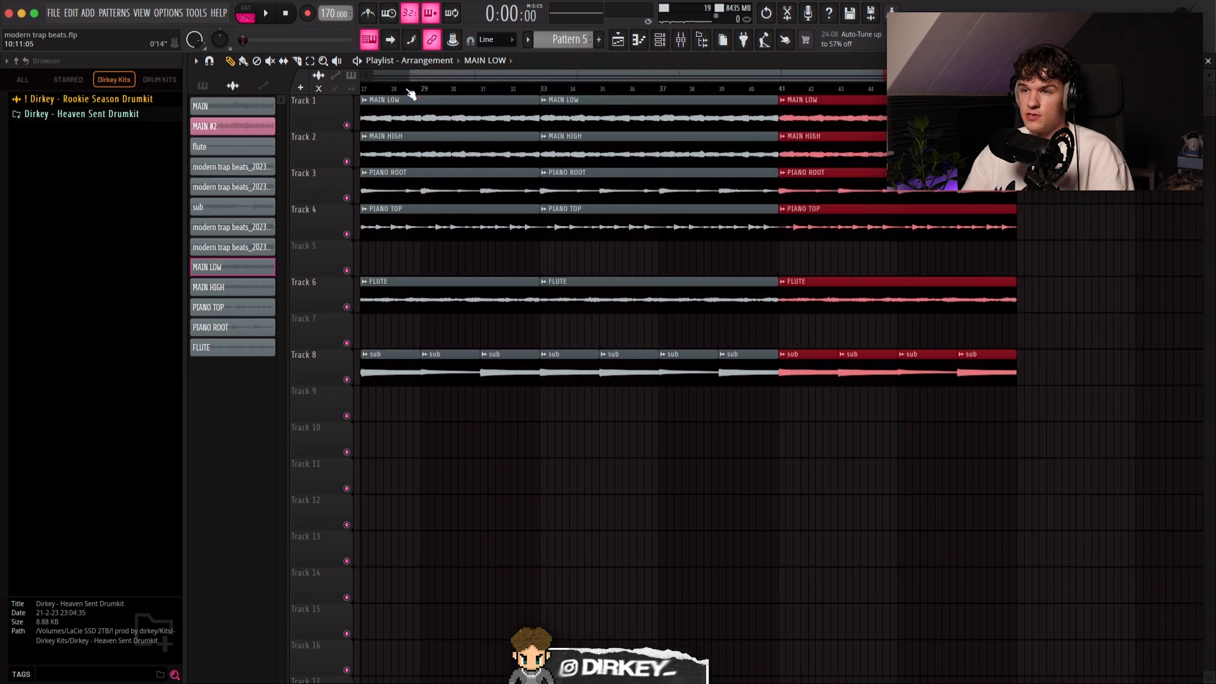
- Thin out the repeated clips so each eight-bar section has different layers, keeping FLUTE only from bar 33 and sub only from bar 41
{"action": "left_click_drag", "start_coordinate": [388, 407], "coordinate": [988, 114]}
{"action": "left_click", "coordinate": [484, 275], "text": "ctrl"}
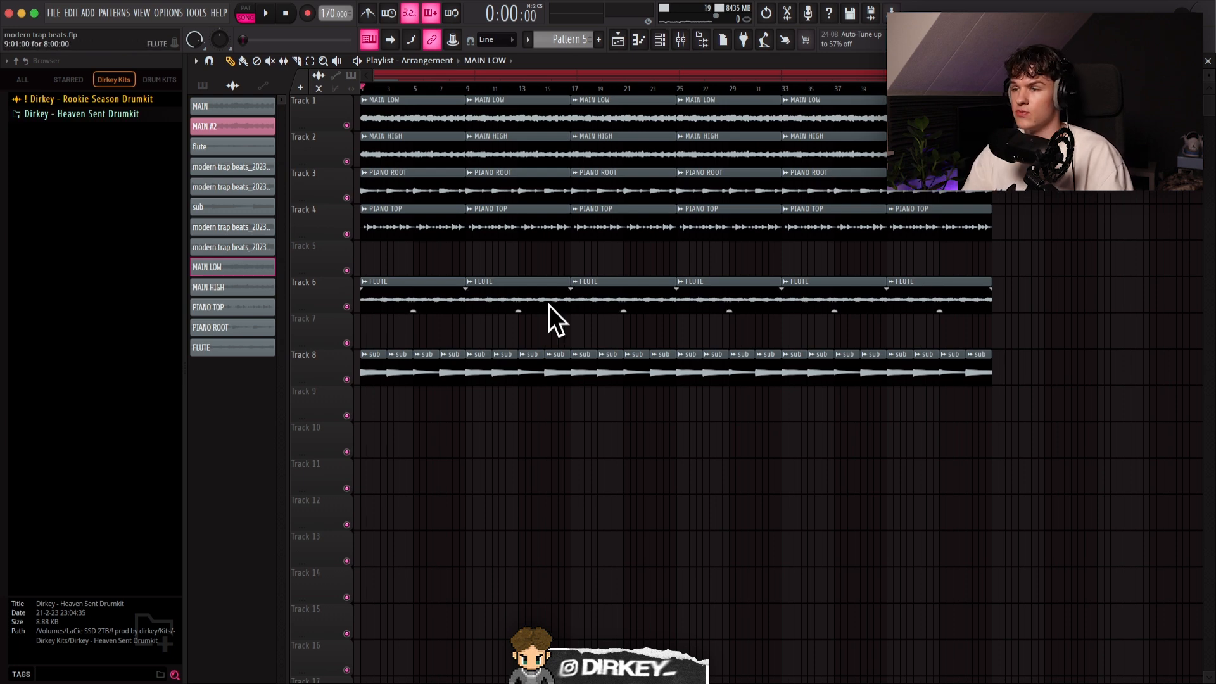
{"action": "left_click_drag", "start_coordinate": [457, 411], "coordinate": [330, 362], "text": "ctrl"}
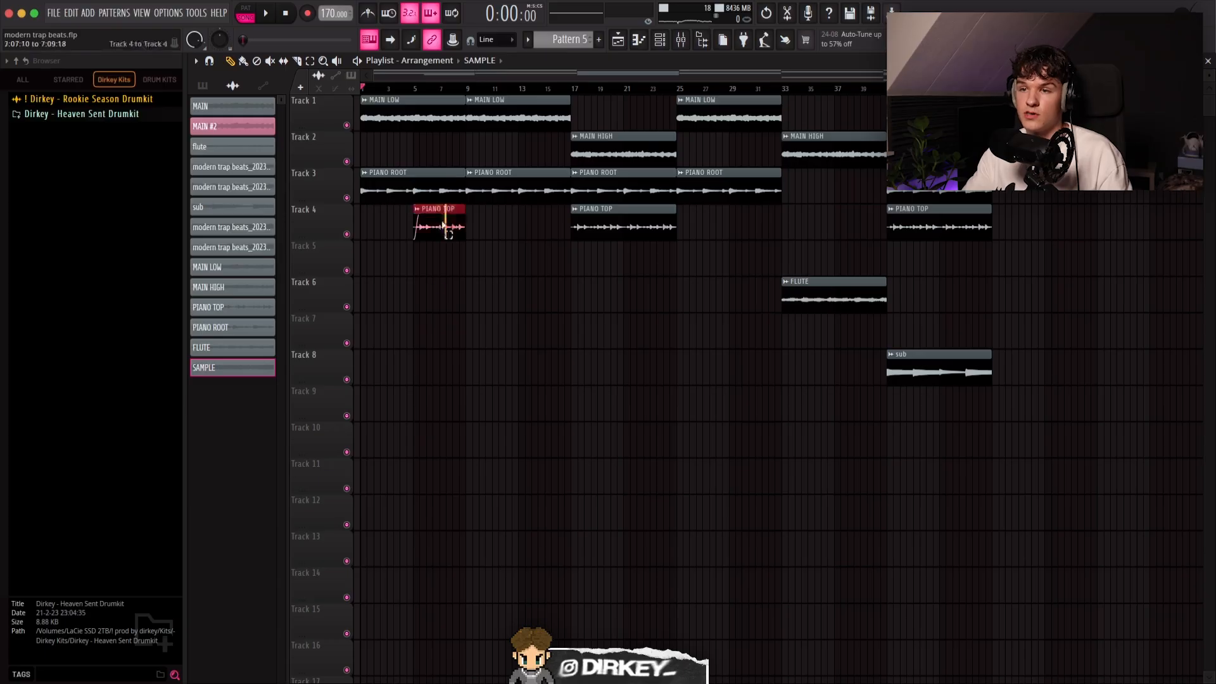
- Examine which main and piano layers play in the sections from bar 1 to bar 24
{"action": "left_click_drag", "start_coordinate": [443, 231], "coordinate": [458, 68]}
{"action": "scroll", "coordinate": [388, 91], "scroll_direction": "up", "scroll_amount": 4}
{"action": "left_click", "coordinate": [505, 106]}
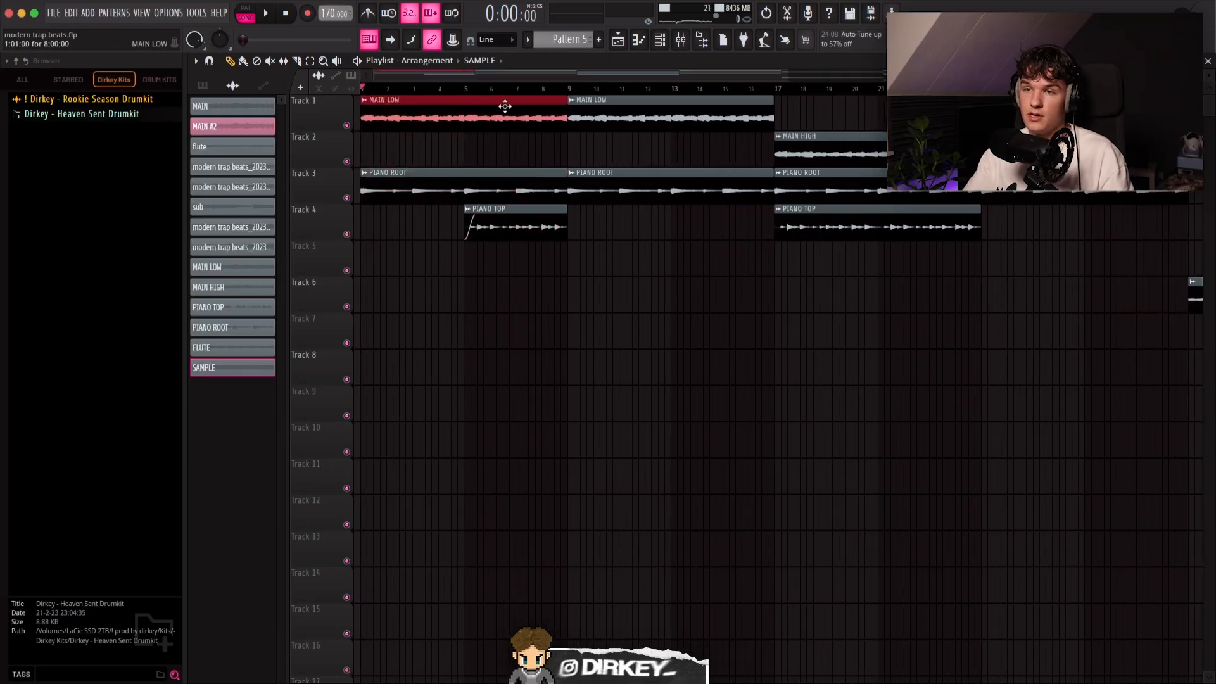
{"action": "left_click_drag", "start_coordinate": [390, 150], "coordinate": [483, 237]}
{"action": "scroll", "coordinate": [465, 94], "scroll_direction": "up", "scroll_amount": 2}
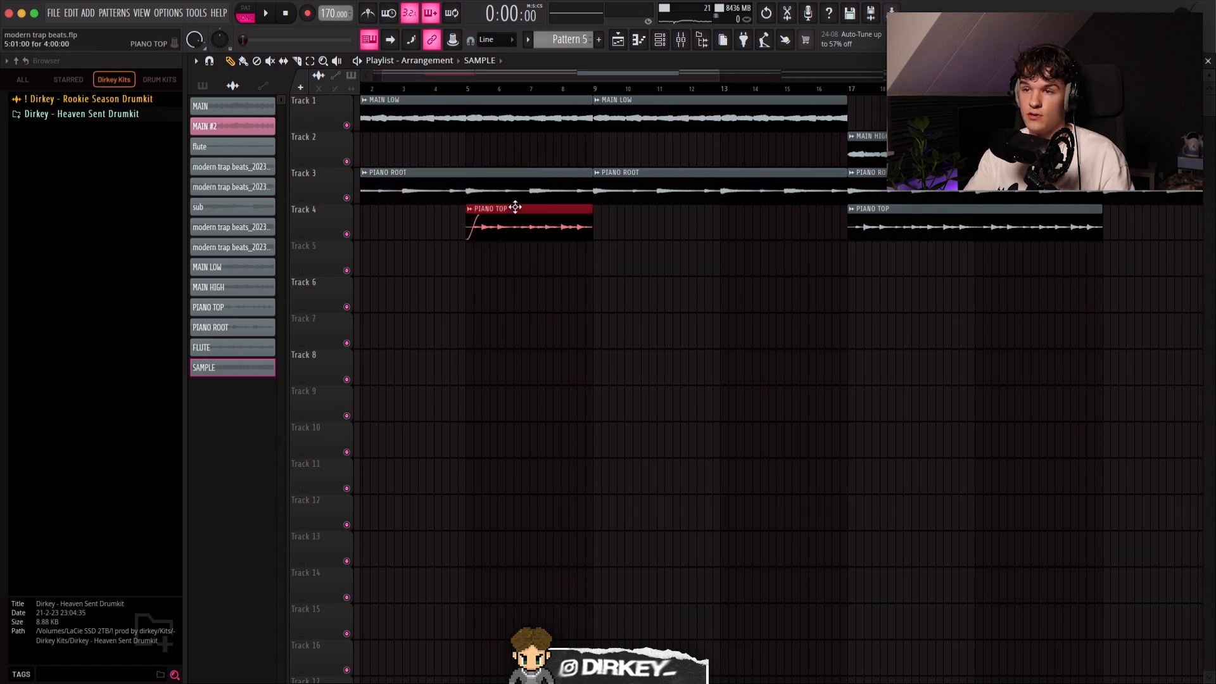
{"action": "scroll", "coordinate": [453, 100], "scroll_direction": "down", "scroll_amount": 8}
{"action": "left_click_drag", "start_coordinate": [497, 100], "coordinate": [629, 271]}
{"action": "left_click", "coordinate": [515, 96]}
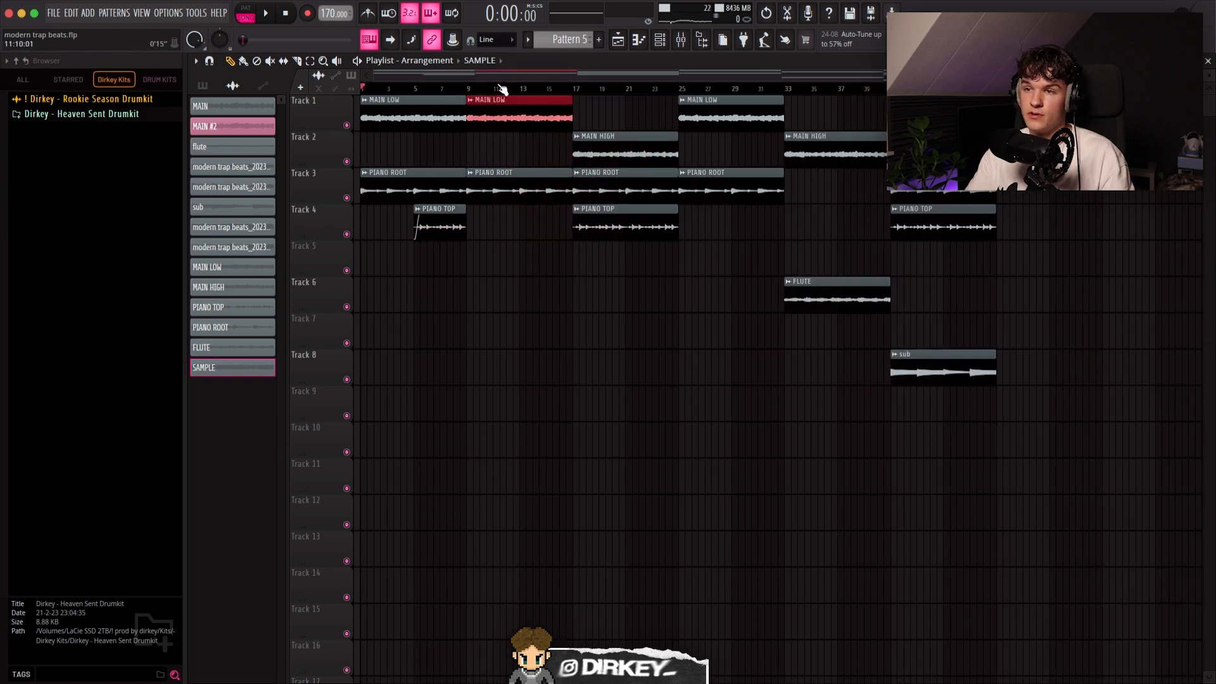
{"action": "left_click_drag", "start_coordinate": [553, 154], "coordinate": [620, 149]}
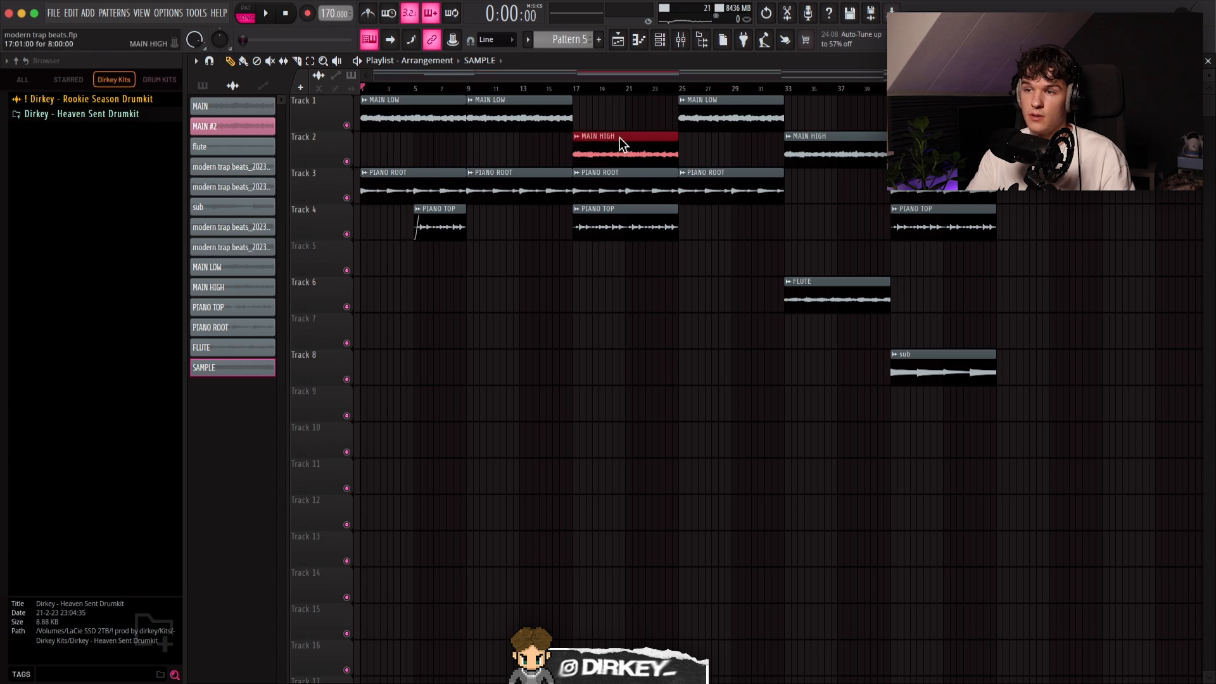
{"action": "left_click_drag", "start_coordinate": [483, 183], "coordinate": [646, 193]}
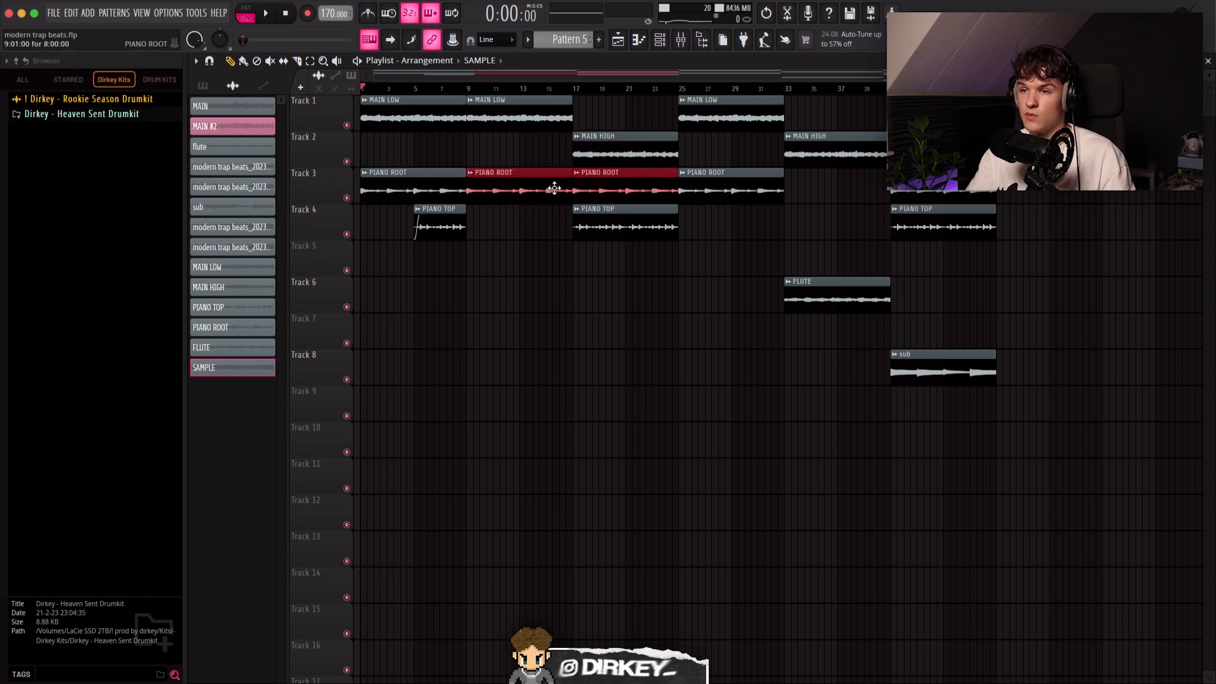
{"action": "left_click_drag", "start_coordinate": [548, 235], "coordinate": [649, 231]}
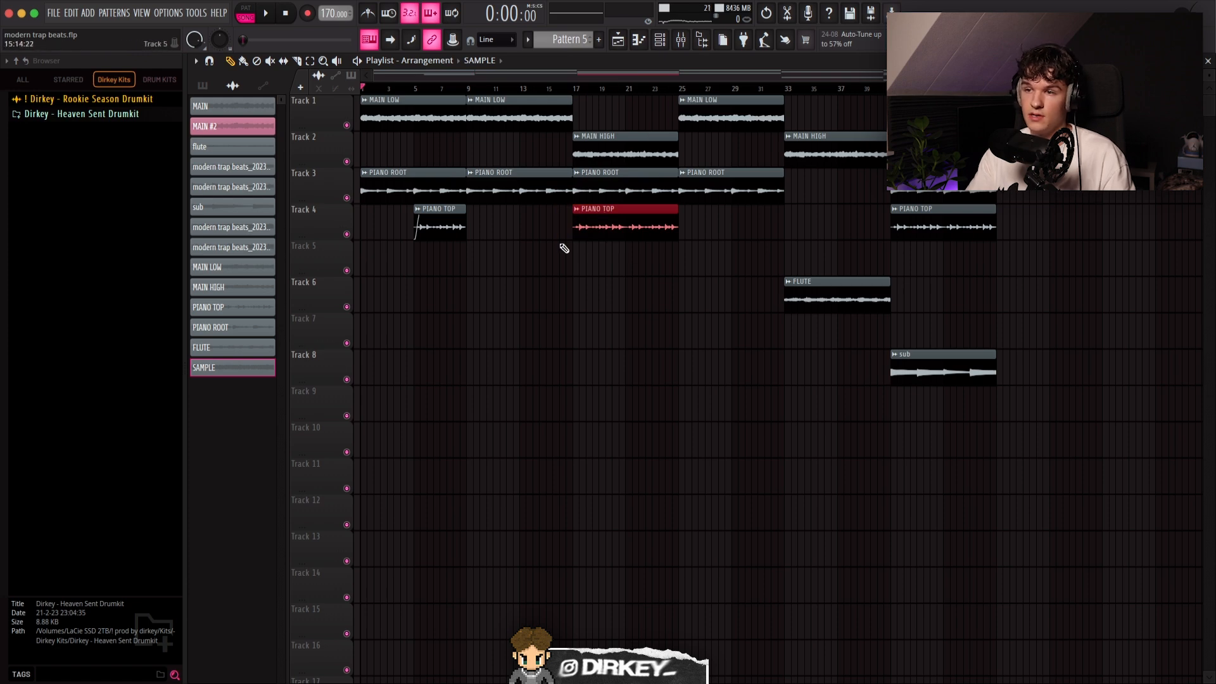
- Examine which main, piano and flute layers play in the sections from bar 25 onward
{"action": "scroll", "coordinate": [759, 282], "scroll_direction": "up", "scroll_amount": 2}
{"action": "left_click_drag", "start_coordinate": [882, 335], "coordinate": [759, 116]}
{"action": "left_click_drag", "start_coordinate": [669, 165], "coordinate": [735, 99]}
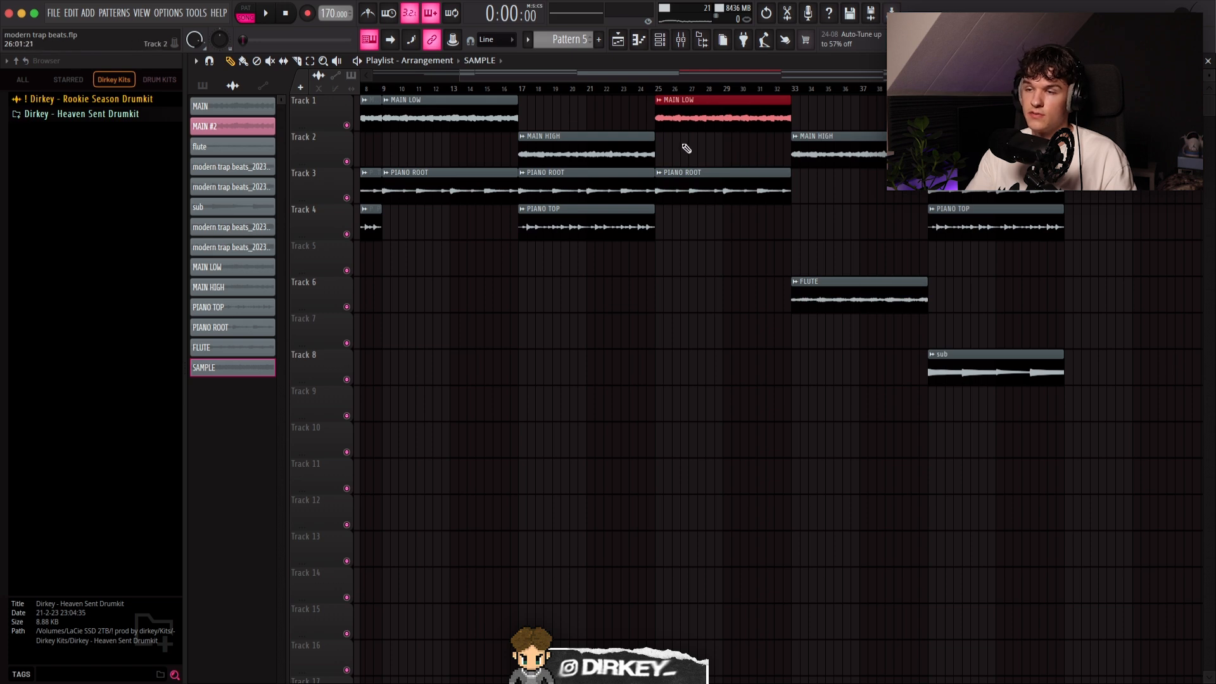
{"action": "left_click", "coordinate": [837, 166]}
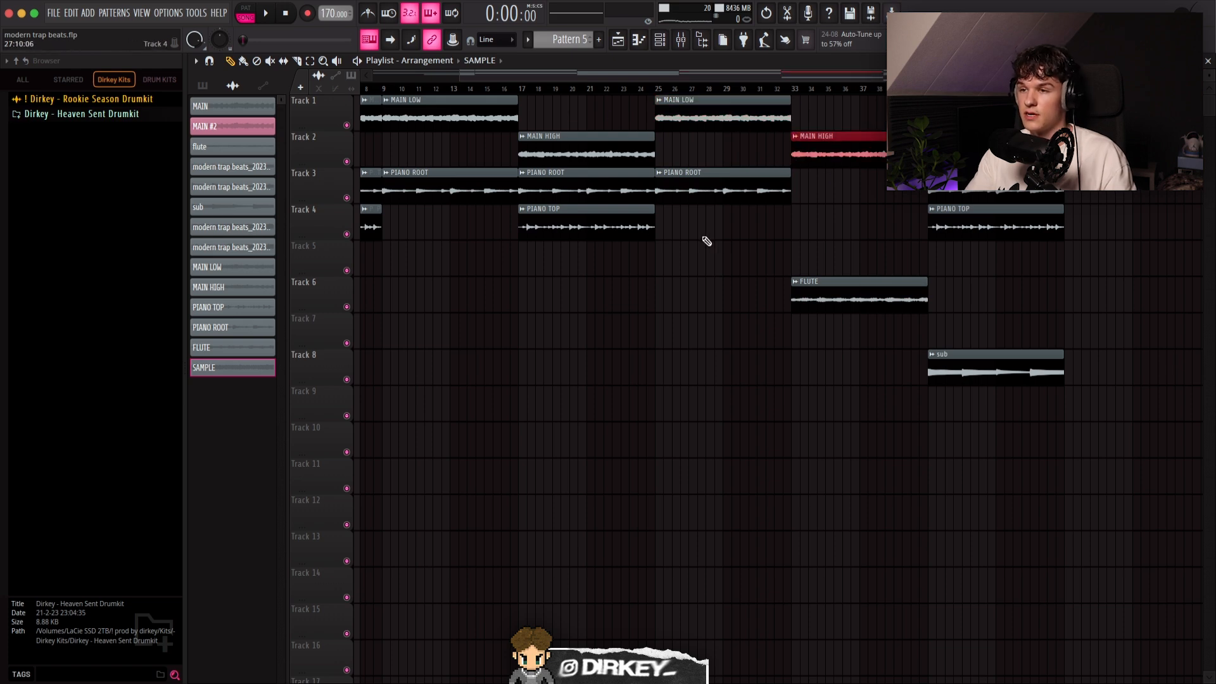
{"action": "left_click", "coordinate": [694, 175]}
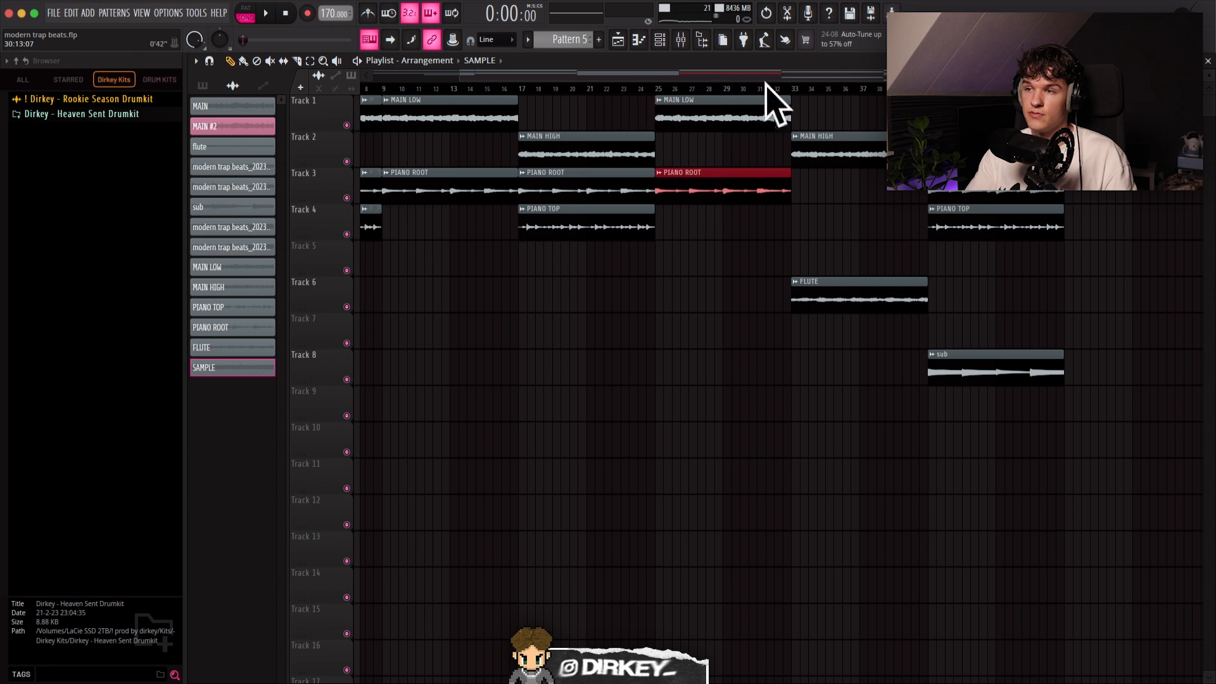
{"action": "left_click", "coordinate": [861, 303]}
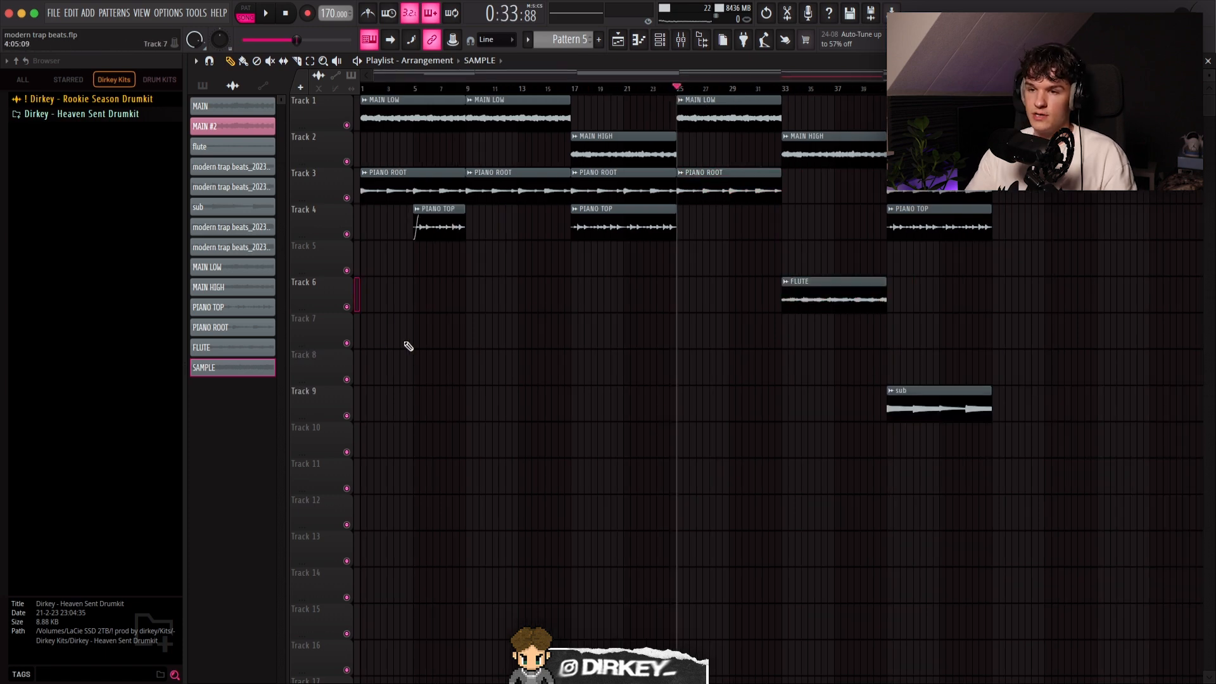
- Place the SAMPLE clip on track 7 at bar 1 with that track soloed, and reverse its audio
{"action": "left_click_drag", "start_coordinate": [407, 345], "coordinate": [234, 345]}
{"action": "right_click", "coordinate": [347, 343]}
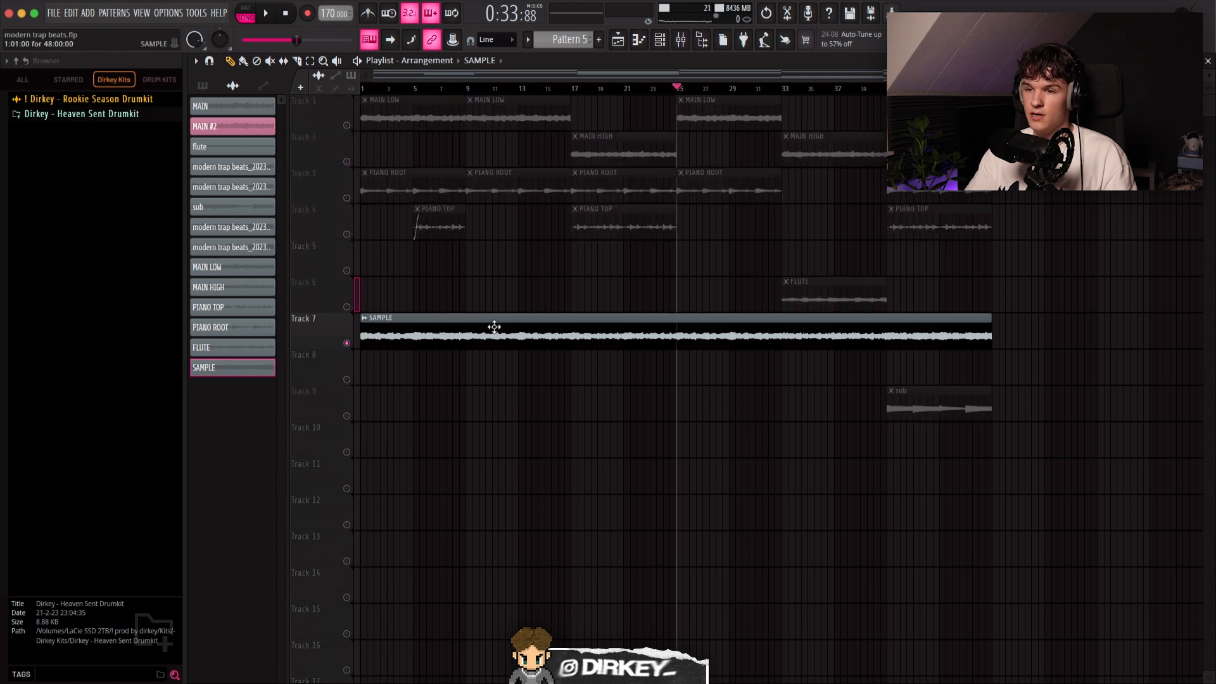
{"action": "double_click", "coordinate": [494, 331]}
{"action": "left_click", "coordinate": [513, 390]}
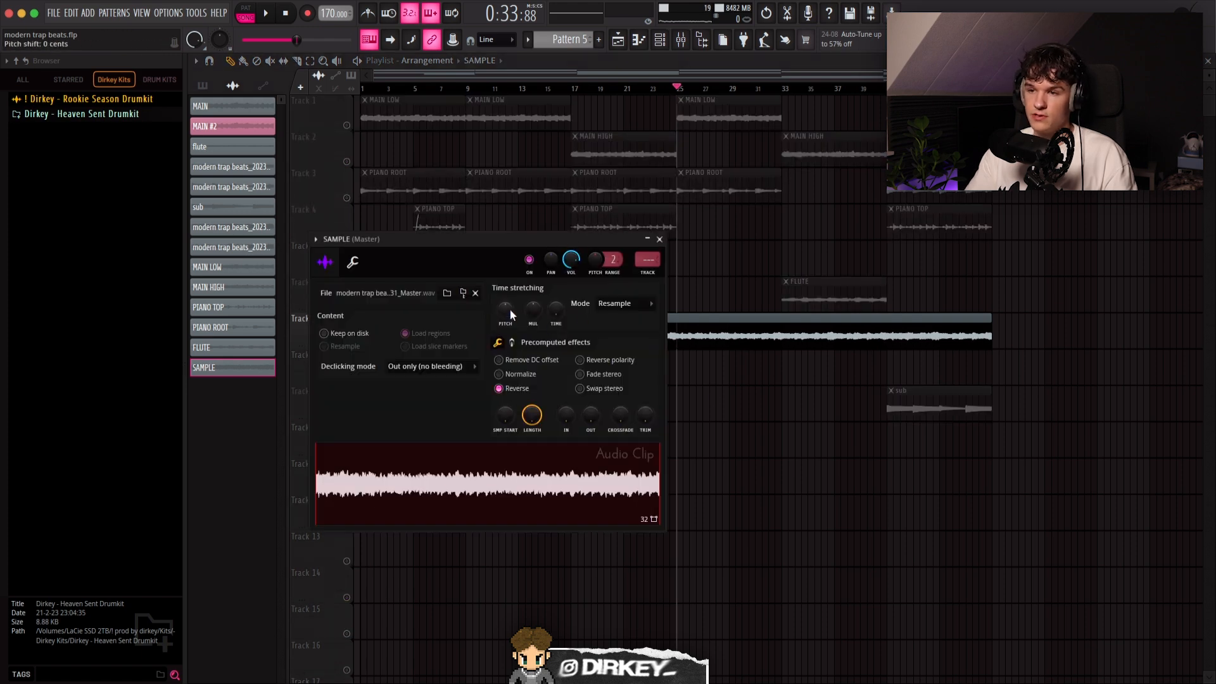
- Set the SAMPLE clip's time-stretching mode to Stretch and turn on its Reverse effect
{"action": "left_click", "coordinate": [621, 309]}
{"action": "left_click", "coordinate": [609, 345]}
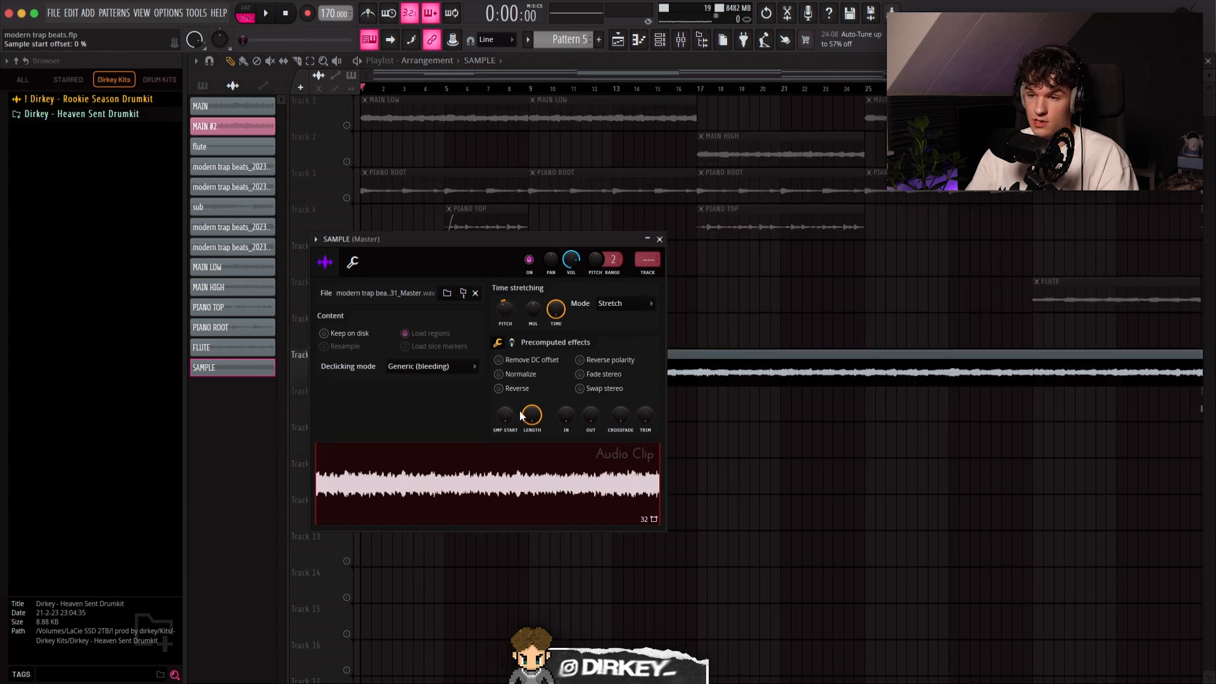
{"action": "left_click", "coordinate": [513, 392]}
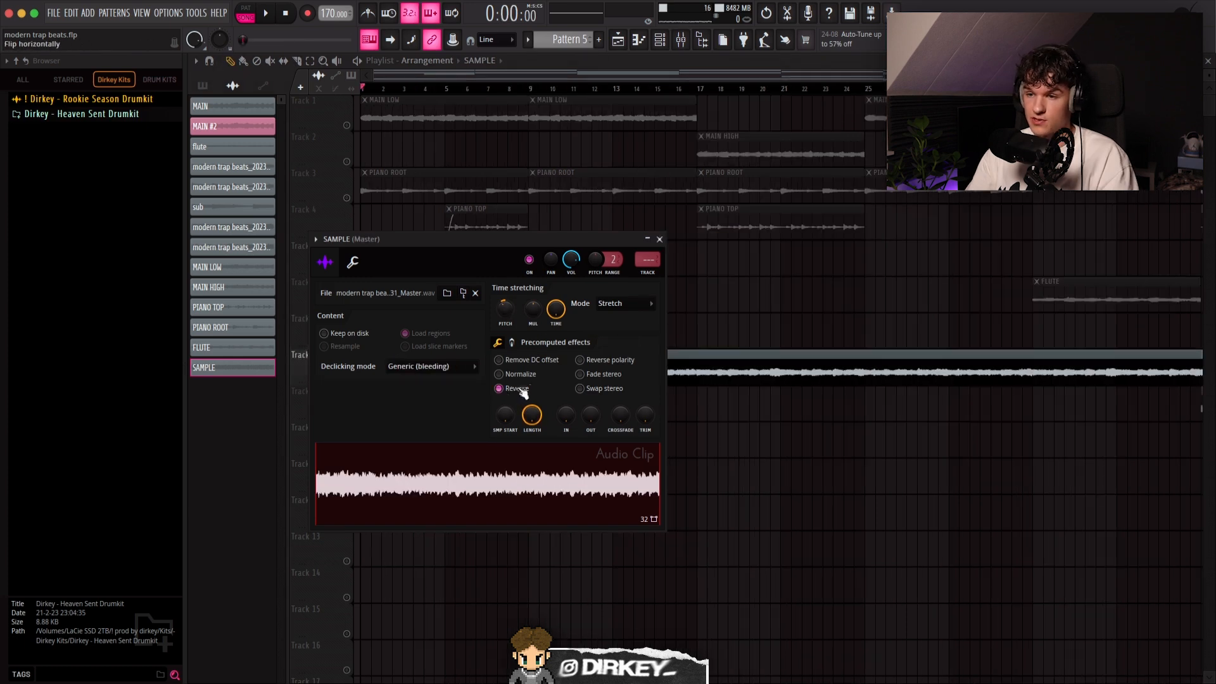
{"action": "left_click", "coordinate": [659, 240]}
- Select the reversed SAMPLE clip on track 8 and slice it into eight-bar sections, starting at bar 9
{"action": "scroll", "coordinate": [380, 81], "scroll_direction": "down", "scroll_amount": 2}
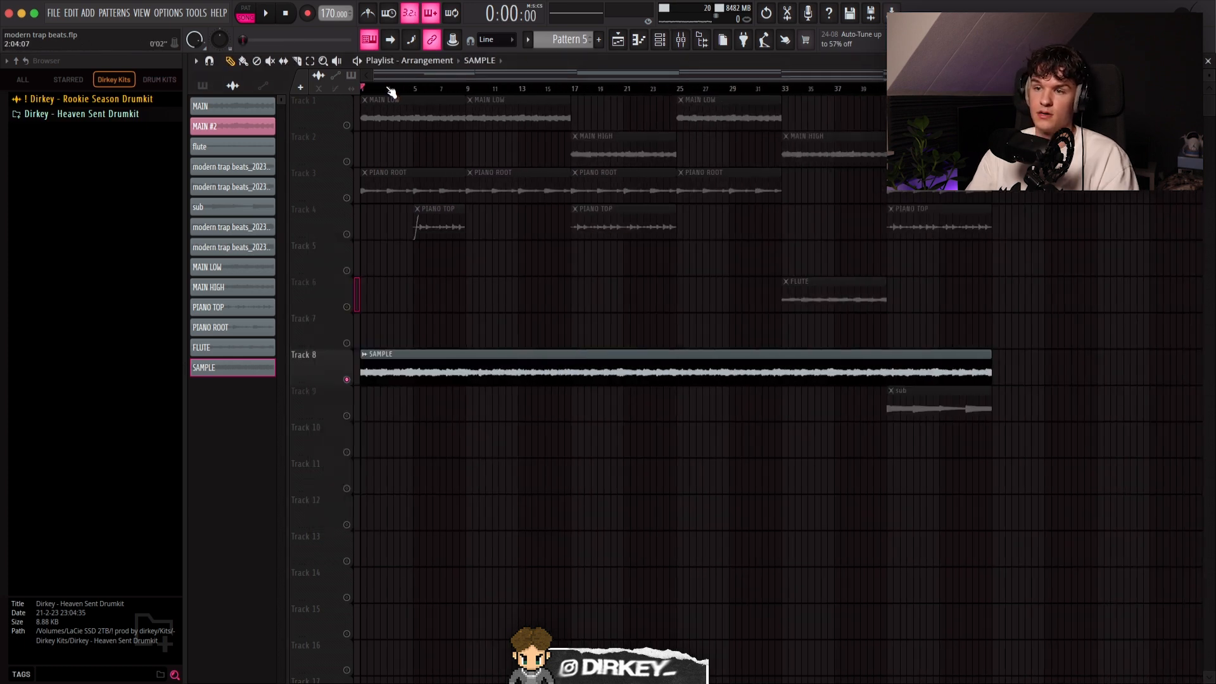
{"action": "left_click_drag", "start_coordinate": [458, 225], "coordinate": [419, 119]}
{"action": "left_click_drag", "start_coordinate": [910, 333], "coordinate": [979, 361]}
{"action": "scroll", "coordinate": [385, 82], "scroll_direction": "up", "scroll_amount": 2}
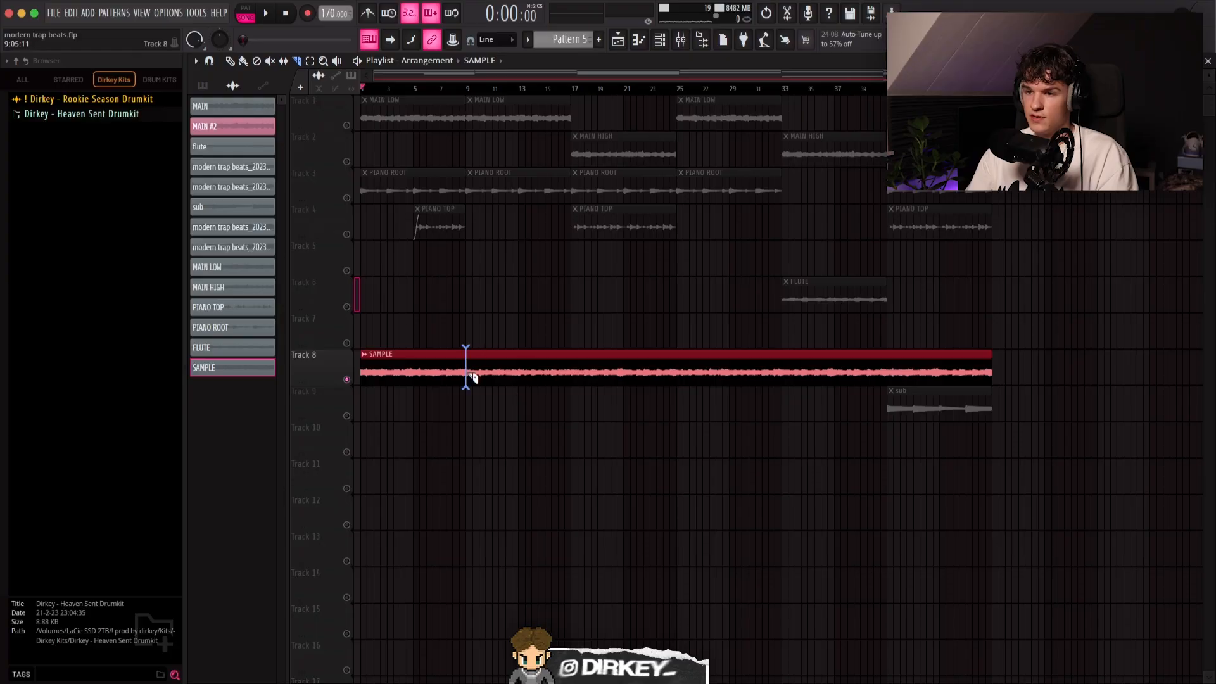
{"action": "left_click", "coordinate": [467, 378]}
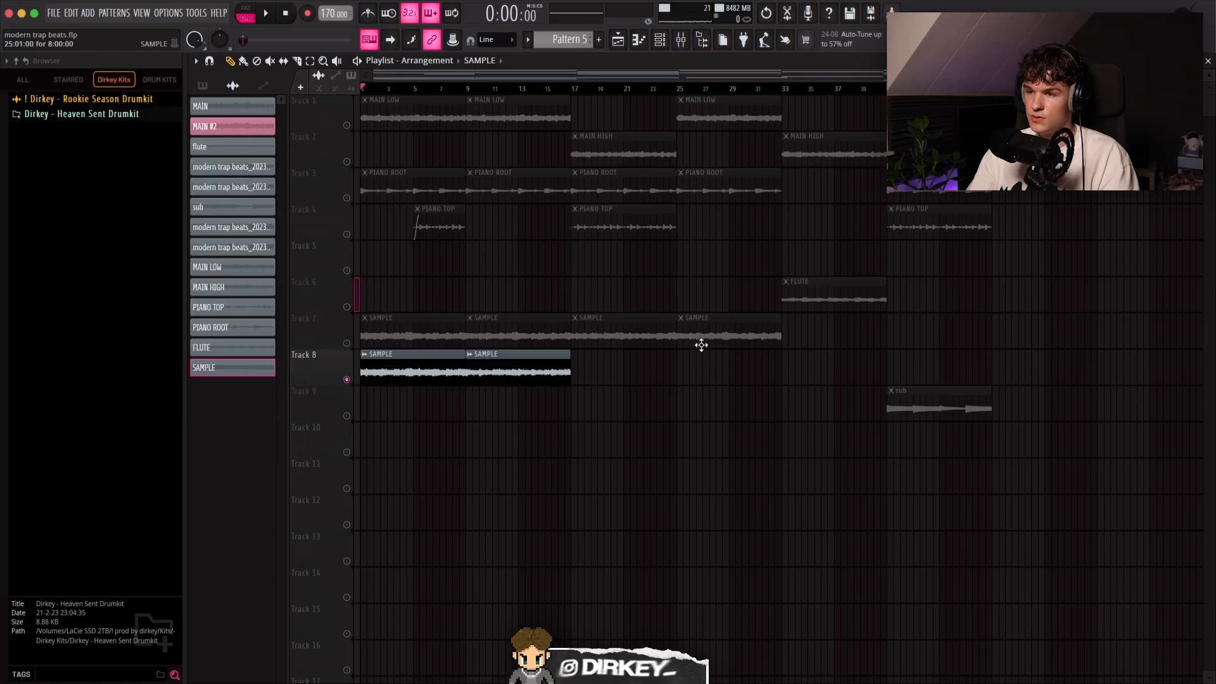
- Rebuild the sample on track 7 with its slices in reverse order, placing the last two at bars 33 and 41, and toggle the track's solo
{"action": "left_click_drag", "start_coordinate": [557, 380], "coordinate": [850, 323]}
{"action": "left_click_drag", "start_coordinate": [413, 361], "coordinate": [940, 326]}
{"action": "left_click", "coordinate": [347, 343]}
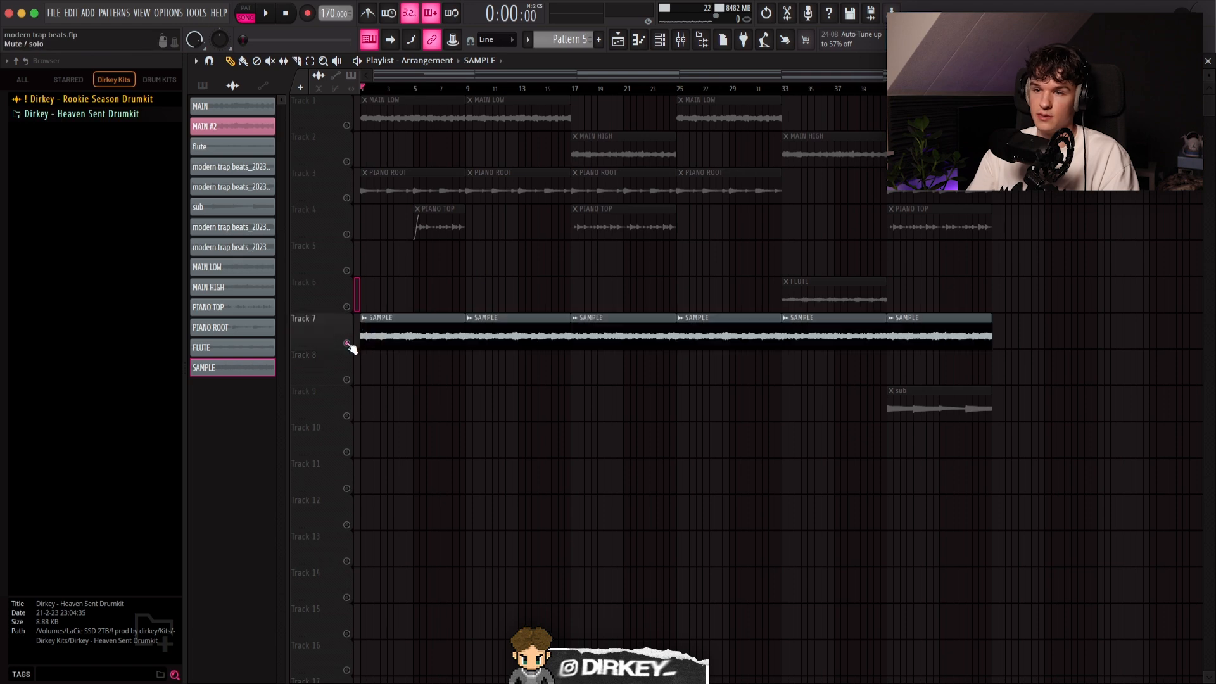
- Play back the reordered SAMPLE slices on track 7
{"action": "key", "text": "space"}
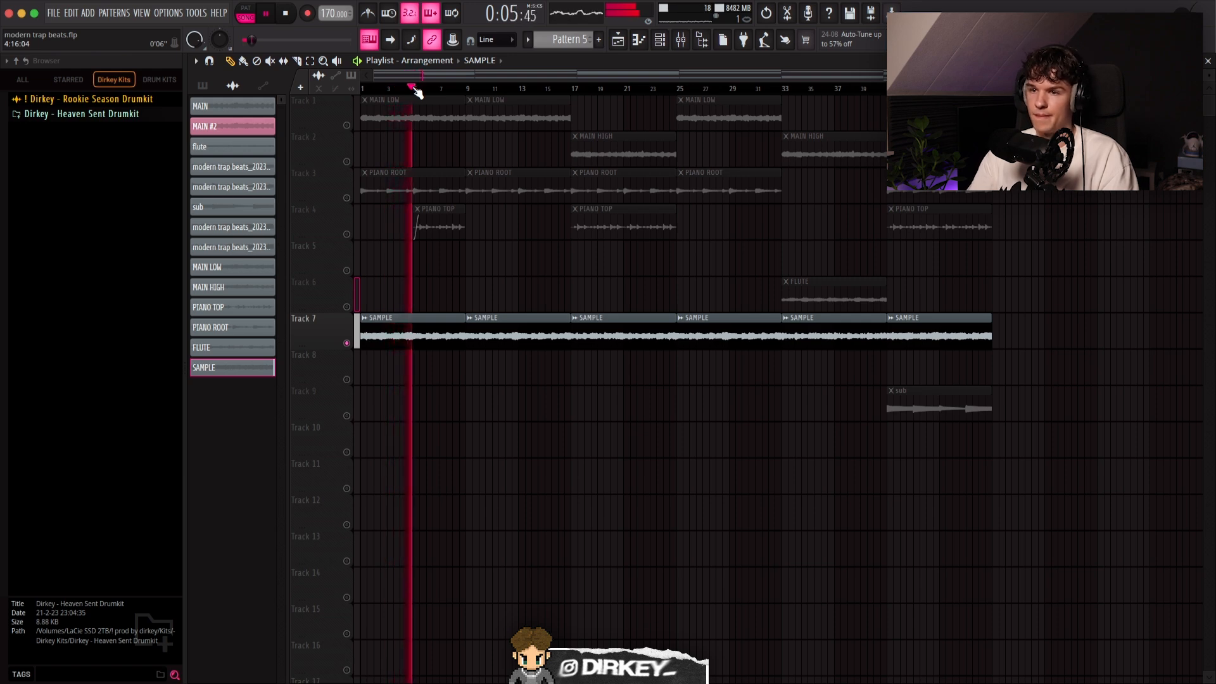
{"action": "key", "text": "space"}
{"action": "left_click", "coordinate": [428, 223]}
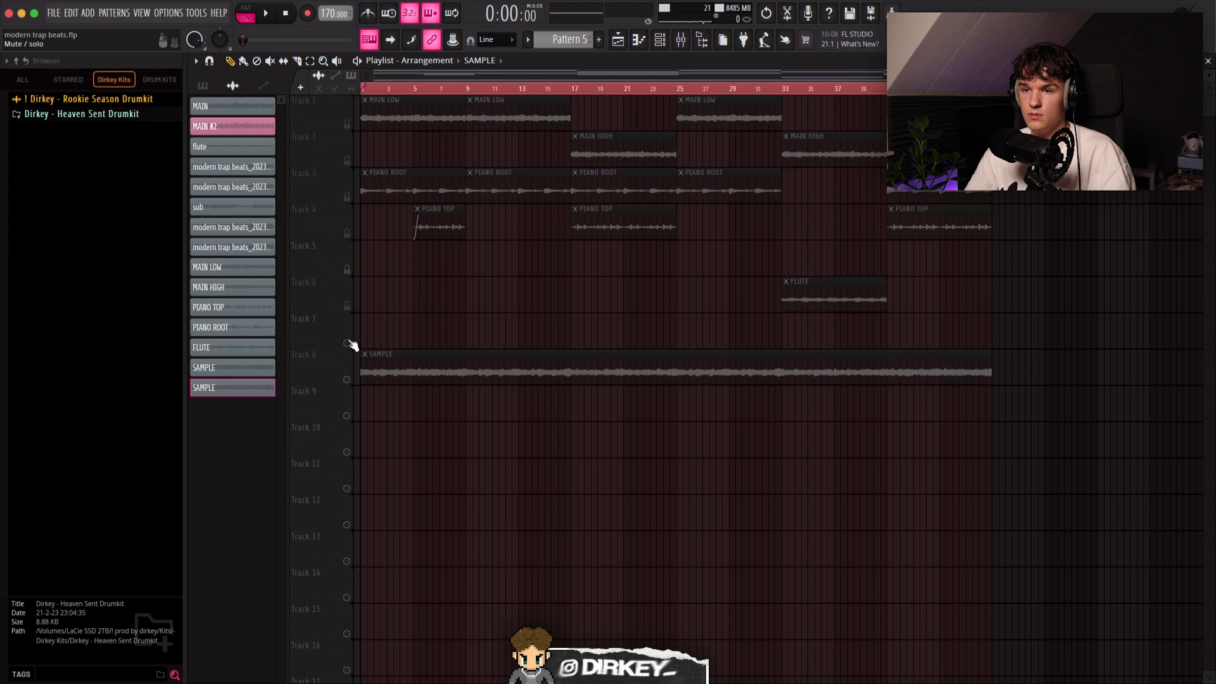
- Move the consolidated SAMPLE clip from track 8 to track 7 and route its channel to free mixer track 8
{"action": "left_click_drag", "start_coordinate": [402, 374], "coordinate": [405, 333]}
{"action": "double_click", "coordinate": [412, 337]}
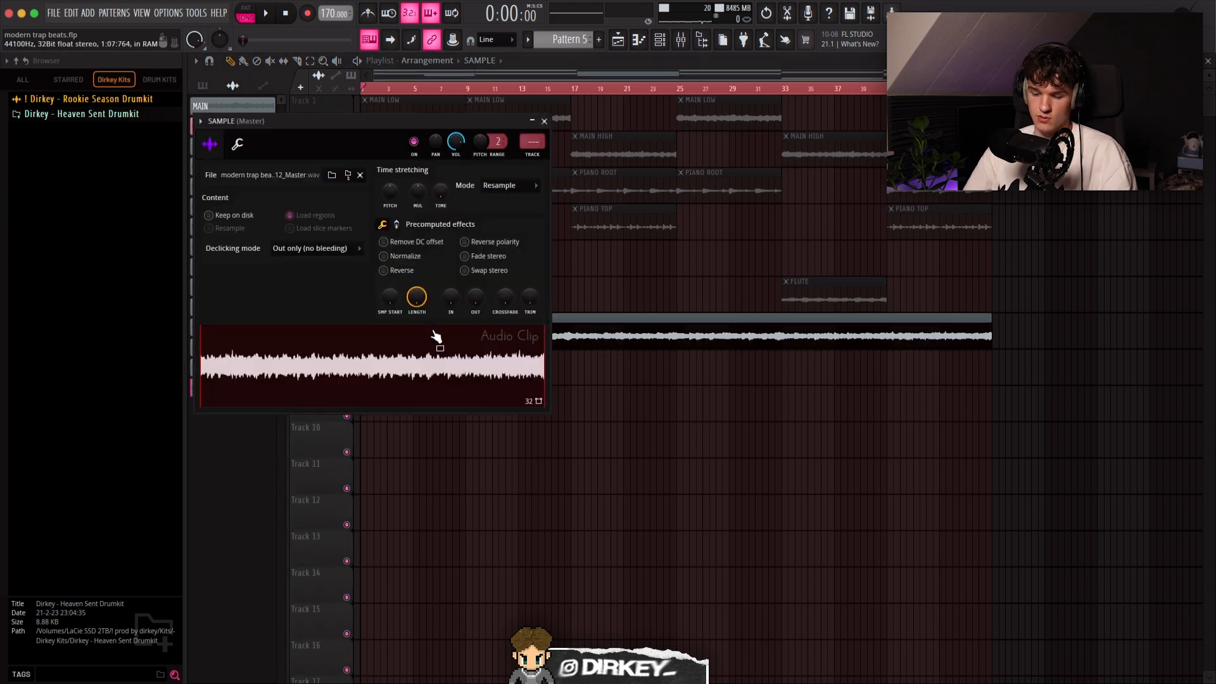
{"action": "key", "text": "ctrl+l"}
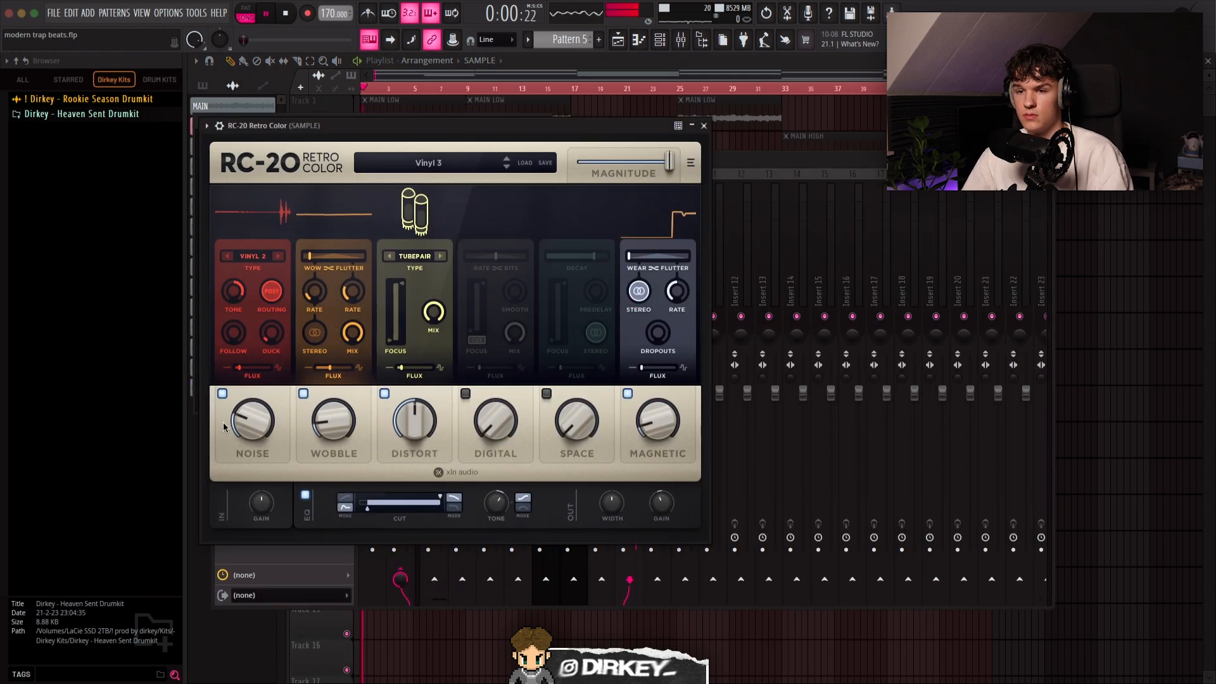
- Tune the sample's effects: adjust the RC-20 Wobble, set the ValhallaVintageVerb mix to 9.6 %, and adjust the J37 tape saturation
{"action": "left_click", "coordinate": [306, 395]}
{"action": "left_click_drag", "start_coordinate": [330, 436], "coordinate": [331, 446]}
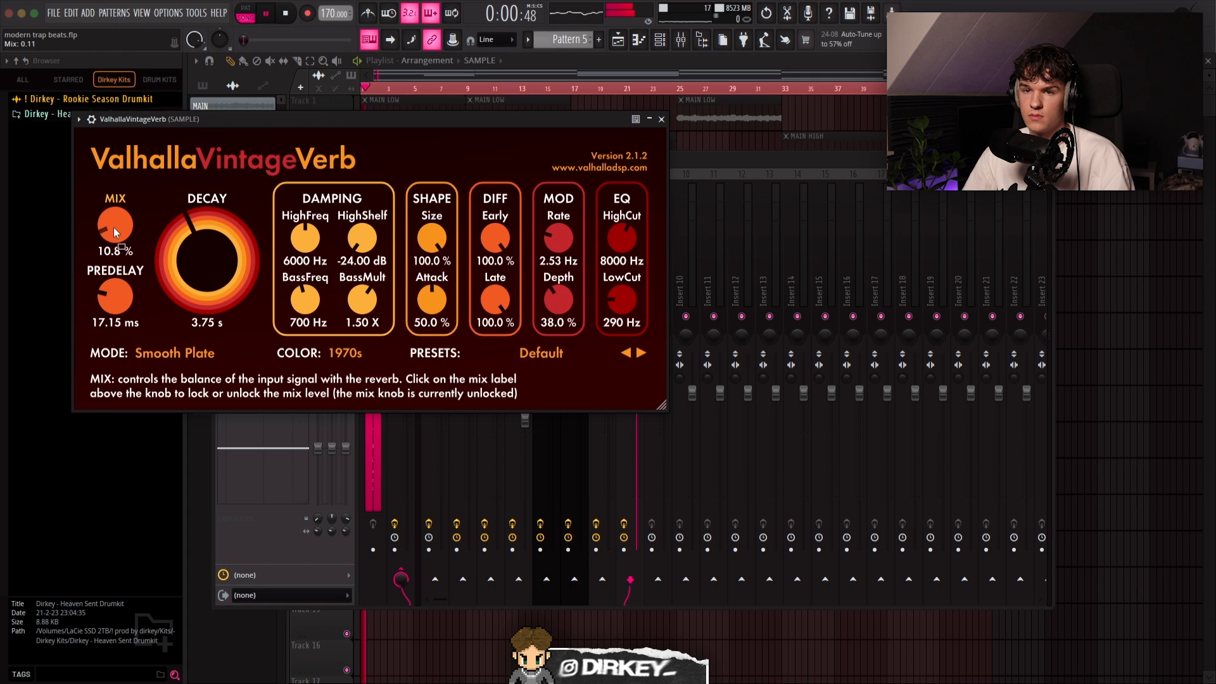
{"action": "left_click_drag", "start_coordinate": [108, 226], "coordinate": [107, 238]}
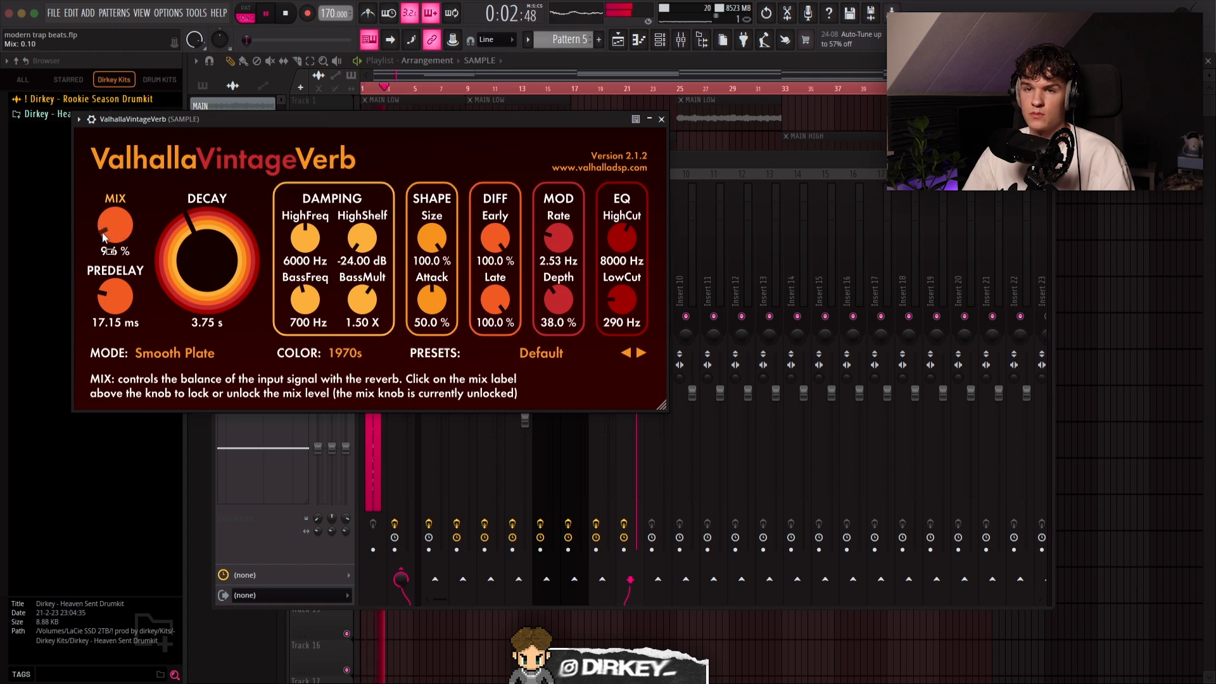
{"action": "left_click", "coordinate": [661, 119]}
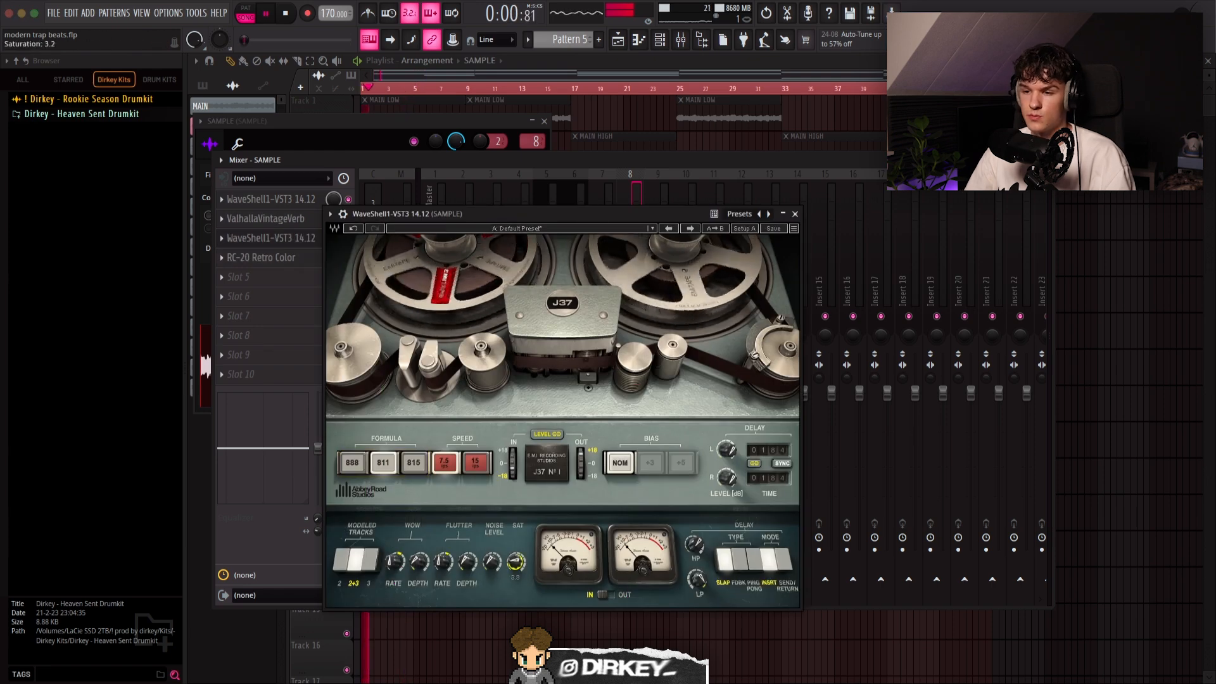
{"action": "left_click_drag", "start_coordinate": [516, 562], "coordinate": [516, 565]}
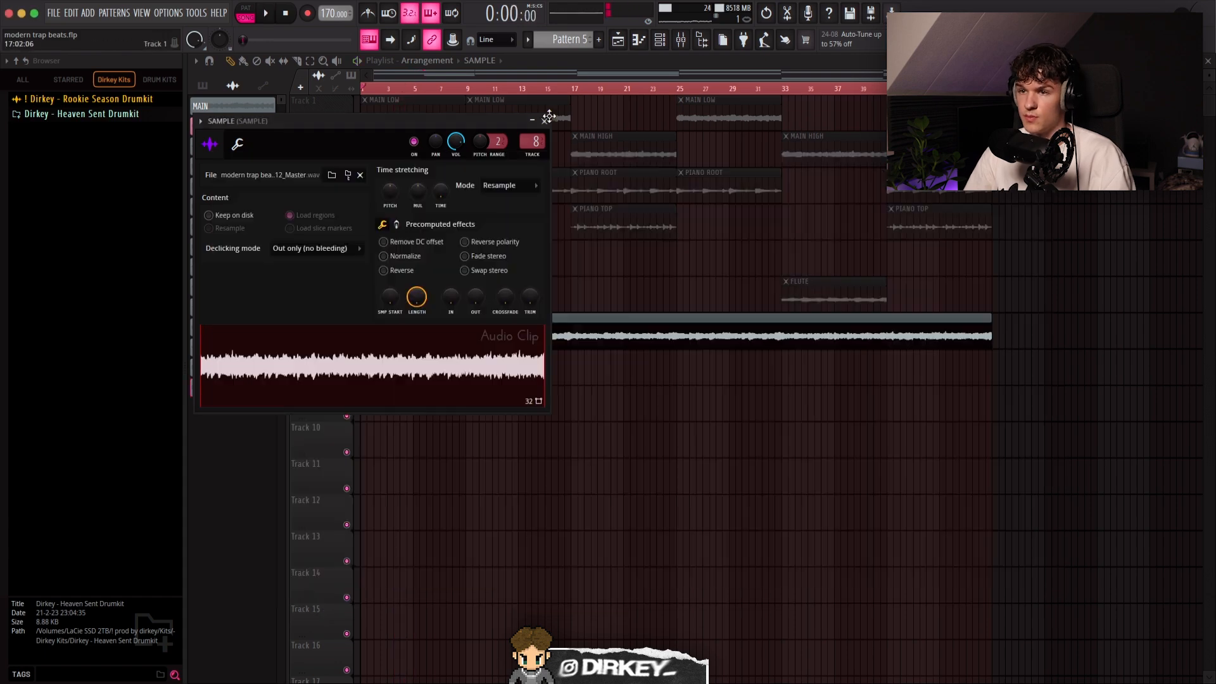
{"action": "left_click", "coordinate": [546, 119]}
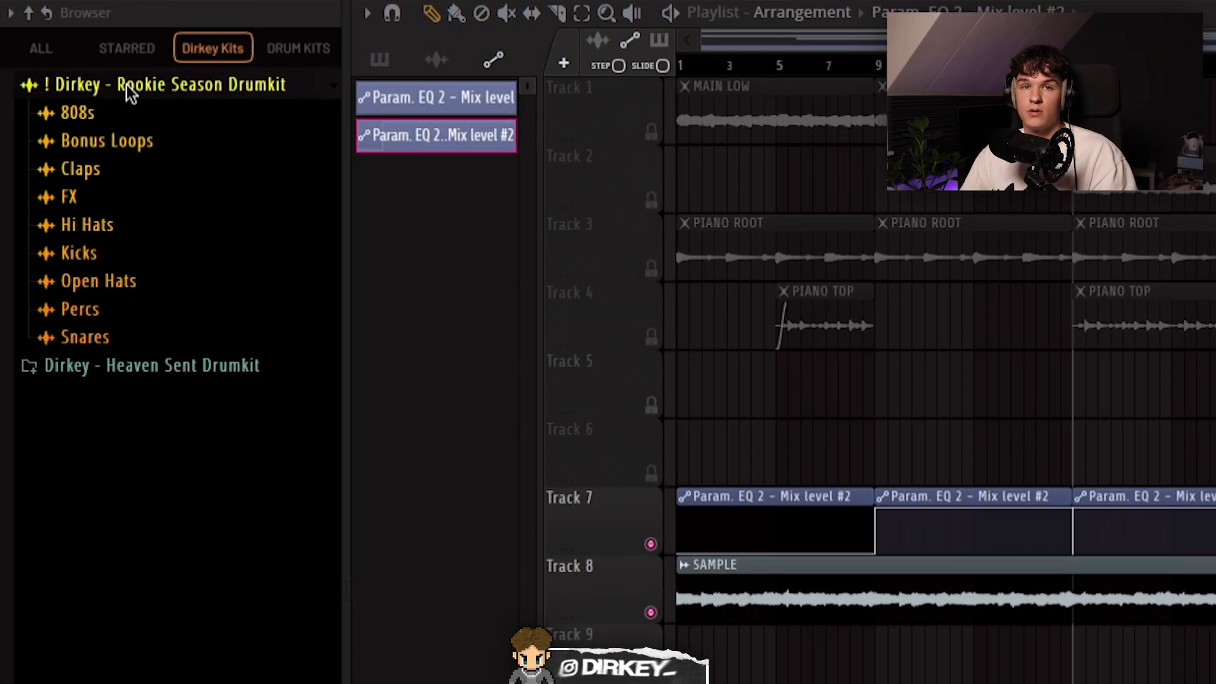
- Browse the Heaven Sent Drumkit folders, looking through the 808s, Bonus Loops and Open Hats
{"action": "left_click", "coordinate": [190, 87]}
{"action": "left_click", "coordinate": [150, 110]}
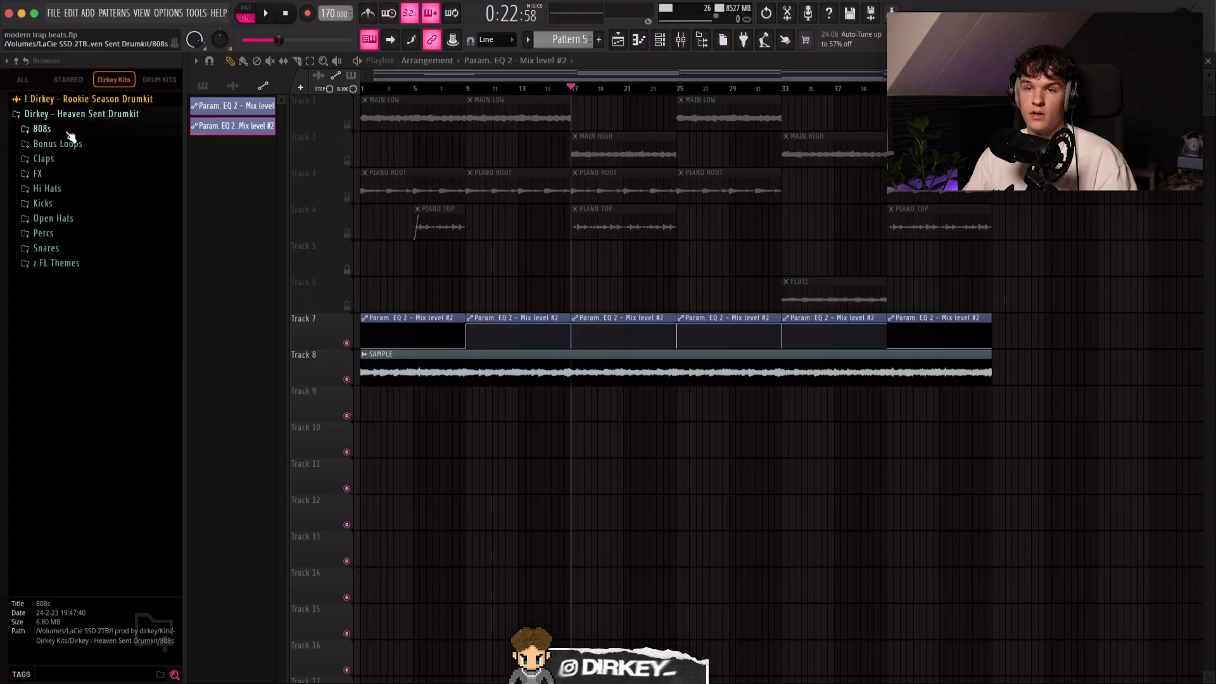
{"action": "left_click", "coordinate": [64, 131]}
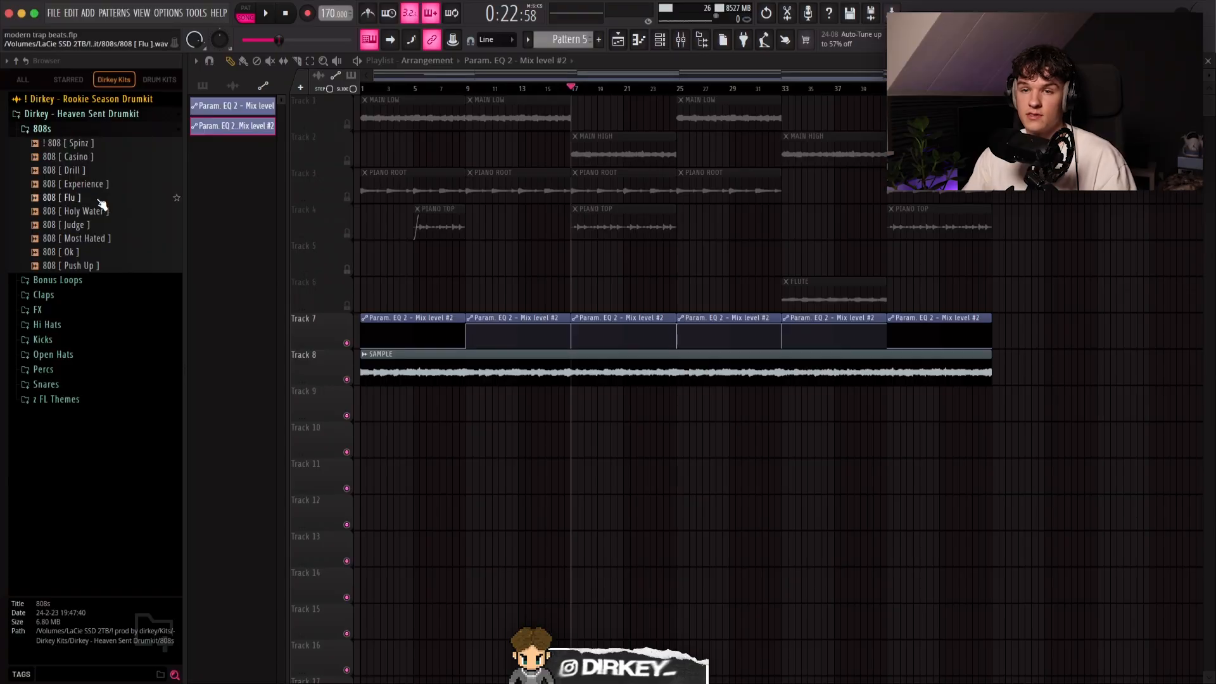
{"action": "left_click", "coordinate": [42, 128]}
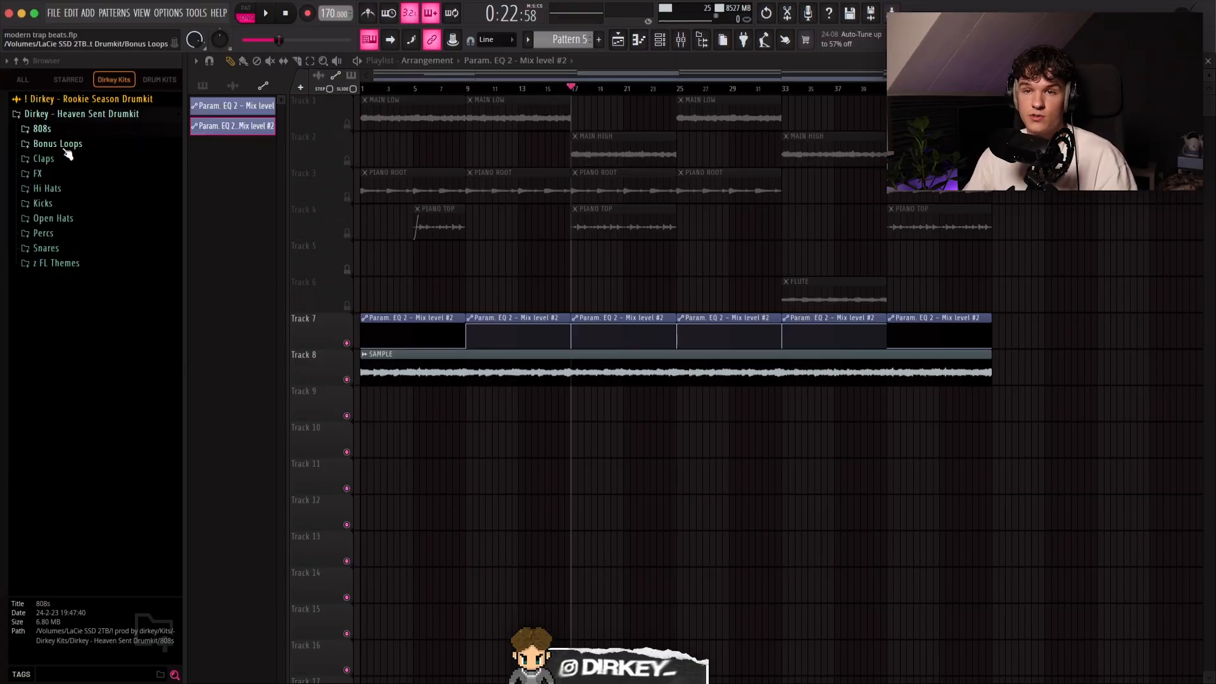
{"action": "left_click", "coordinate": [57, 144]}
{"action": "left_click", "coordinate": [57, 144]}
{"action": "left_click", "coordinate": [54, 218]}
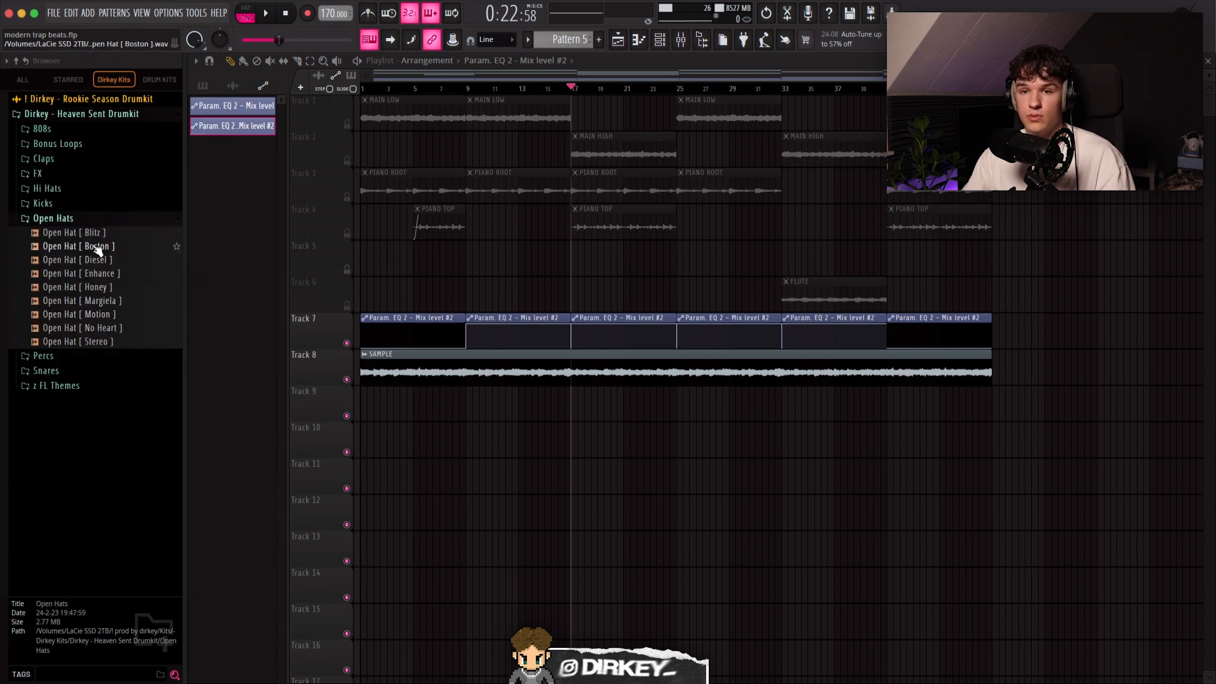
- Audition the 808 samples in the Heaven Sent Drumkit, from Casino through Push Up
{"action": "left_click", "coordinate": [42, 129]}
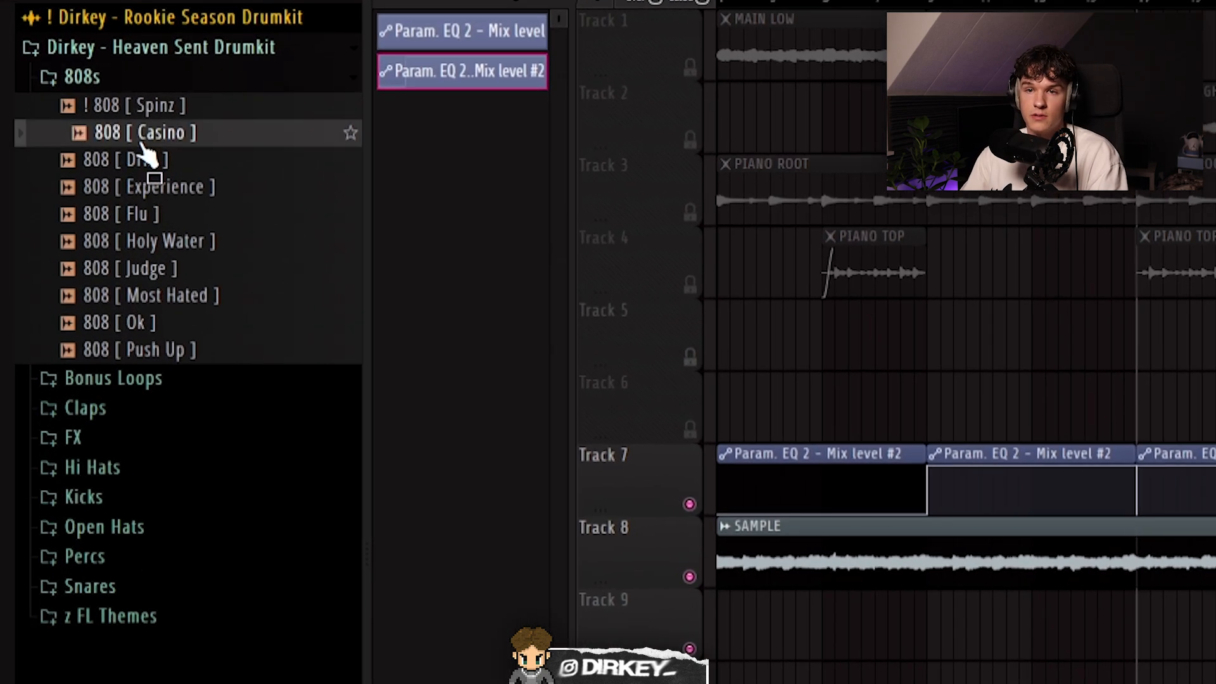
{"action": "key", "text": "Down"}
{"action": "key", "text": "Down"}
{"action": "key", "text": "Down"}
{"action": "key", "text": "Down"}
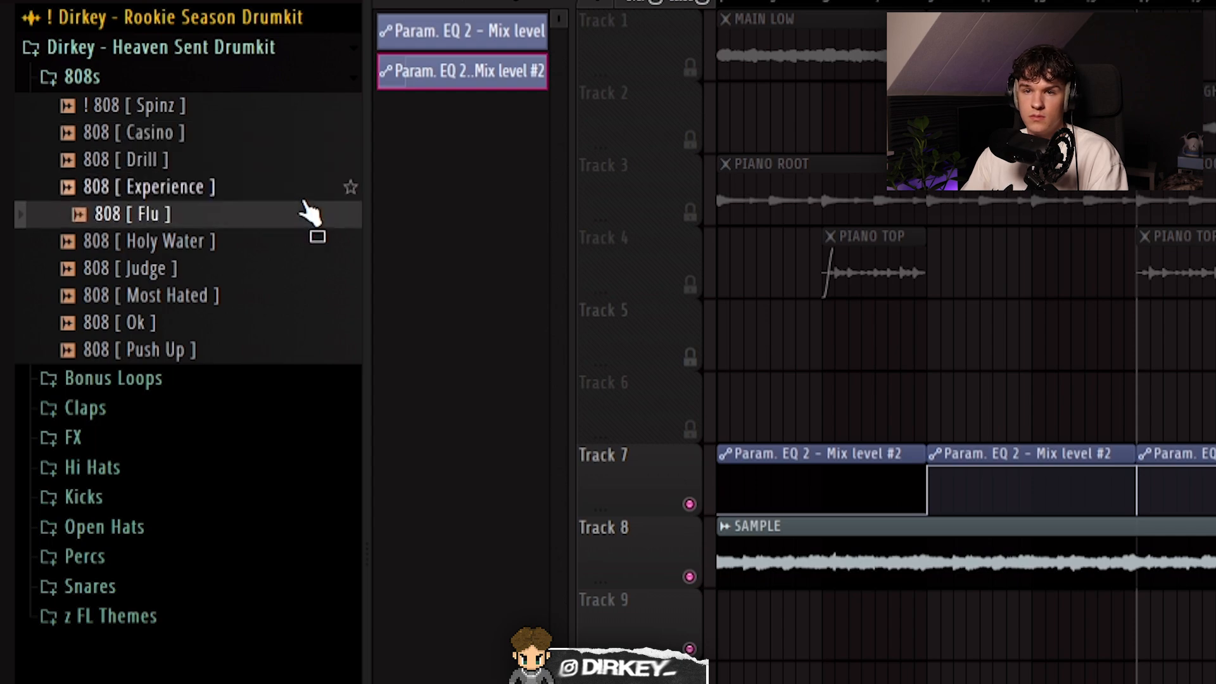
{"action": "key", "text": "Down"}
{"action": "key", "text": "Down"}
{"action": "key", "text": "Down"}
{"action": "key", "text": "Down"}
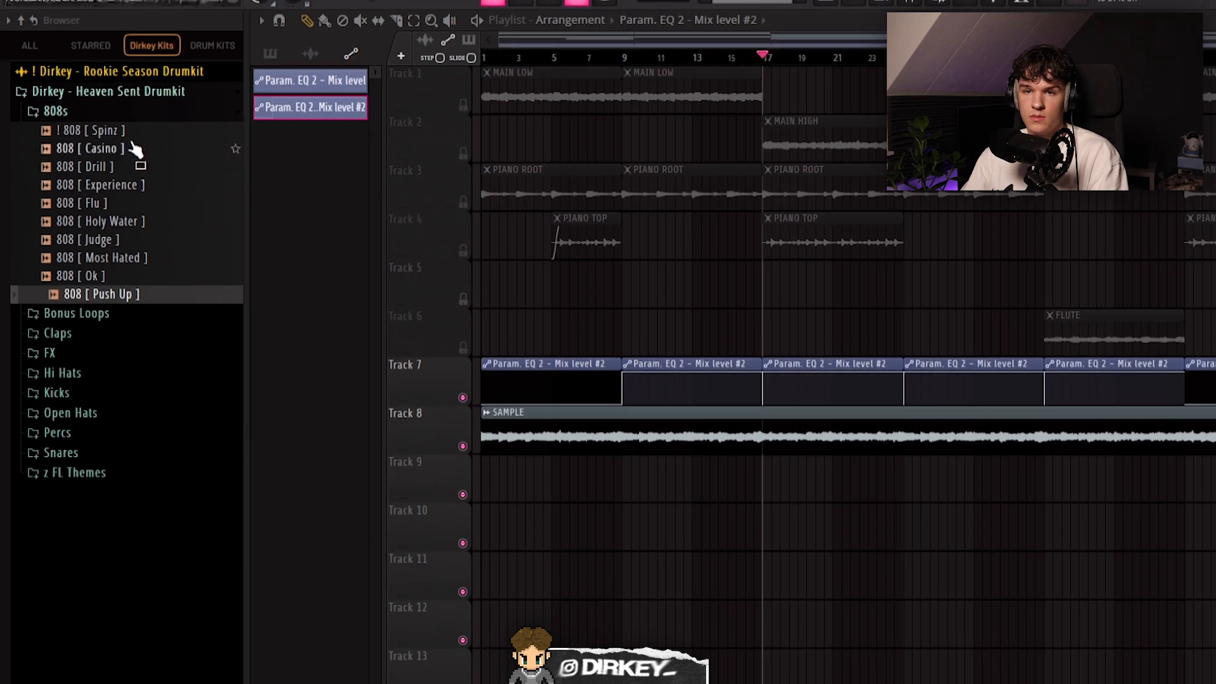
{"action": "left_click", "coordinate": [130, 112]}
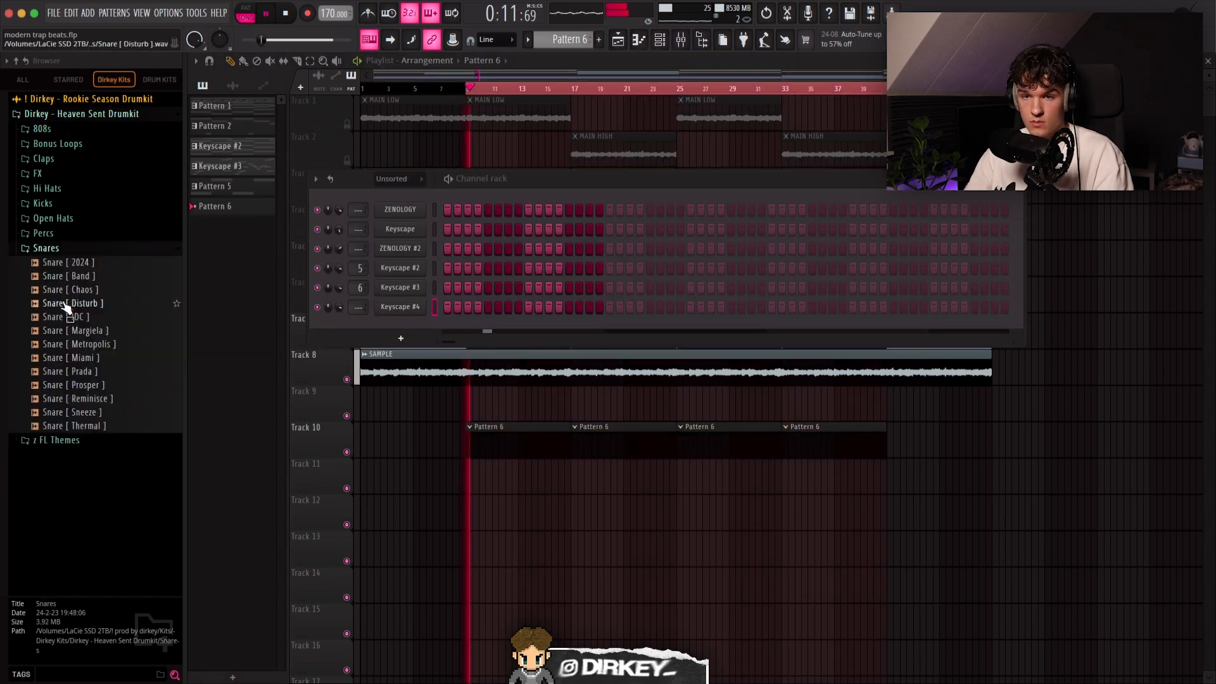
- Audition the kit's snares, add Snare [ Metropolis ] as a channel in Pattern 6 and open its piano roll
{"action": "left_click", "coordinate": [73, 344]}
{"action": "left_click", "coordinate": [73, 372]}
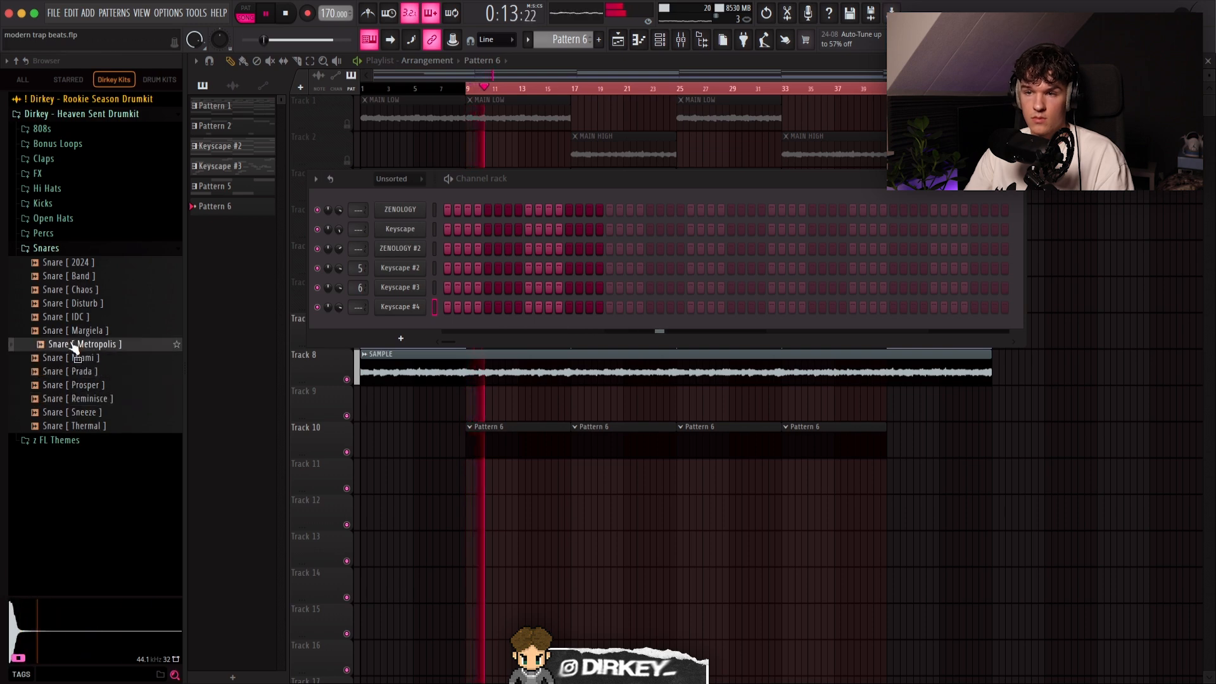
{"action": "left_click_drag", "start_coordinate": [423, 334], "coordinate": [424, 332]}
{"action": "right_click", "coordinate": [423, 325]}
{"action": "left_click", "coordinate": [453, 328]}
- Place a C5 snare note on beat 3 at maximum velocity and repeat it in each bar through bar 8
{"action": "left_click", "coordinate": [300, 88]}
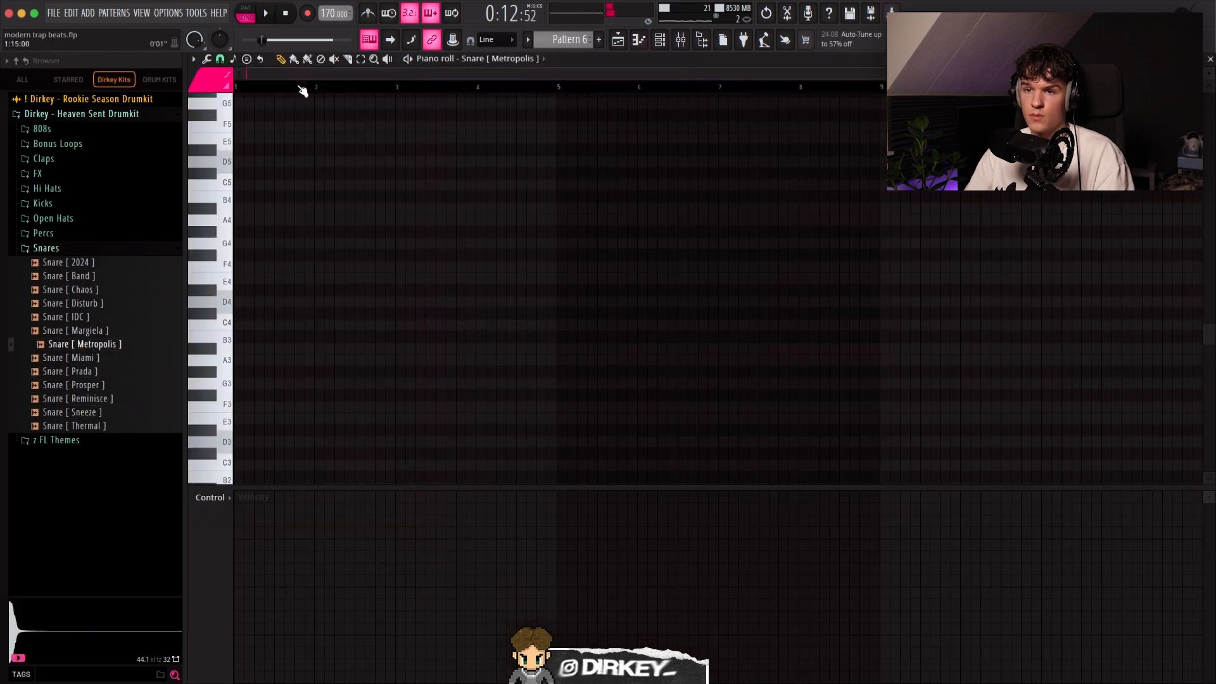
{"action": "left_click", "coordinate": [277, 185]}
{"action": "left_click_drag", "start_coordinate": [283, 535], "coordinate": [282, 492]}
{"action": "key", "text": "shift+d"}
{"action": "left_click_drag", "start_coordinate": [321, 89], "coordinate": [238, 87]}
{"action": "key", "text": "super+b"}
{"action": "key", "text": "super+b"}
{"action": "key", "text": "super+b"}
{"action": "key", "text": "super+b"}
{"action": "key", "text": "super+b"}
{"action": "key", "text": "super+b"}
{"action": "key", "text": "super+b"}
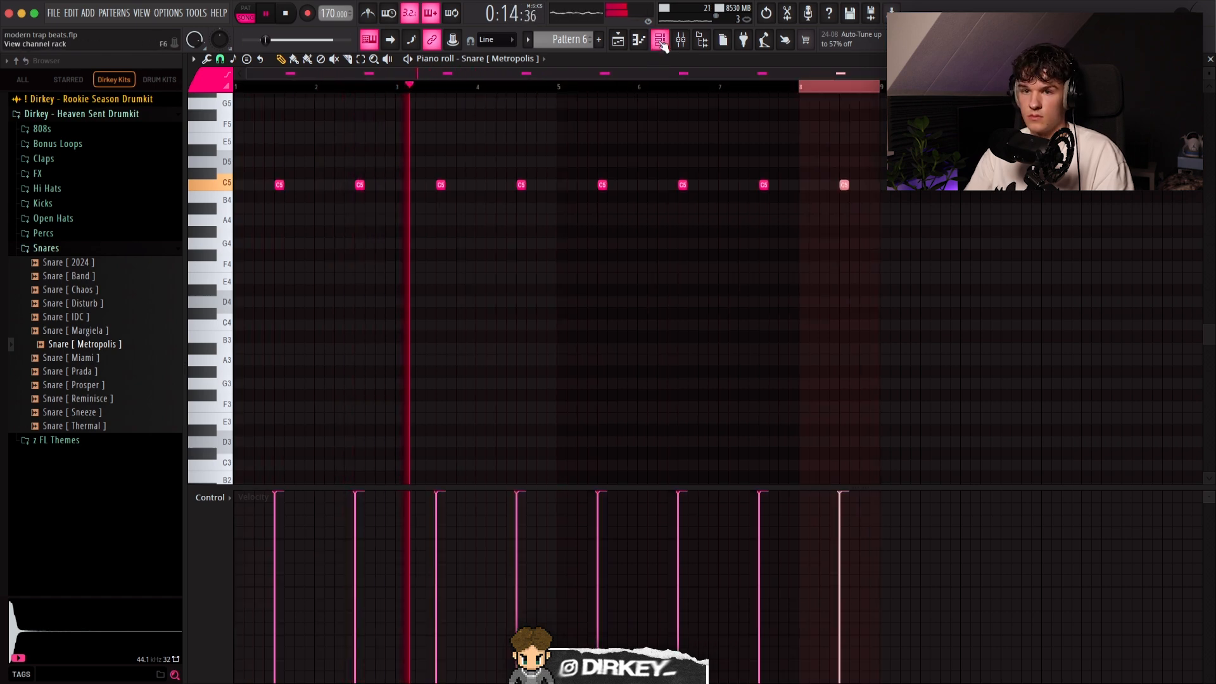
- Audition the kit's hi-hats and add Hi Hat [ Pulse ] as a new channel above the snare
{"action": "key", "text": "F6"}
{"action": "left_click", "coordinate": [47, 188]}
{"action": "left_click", "coordinate": [68, 259]}
{"action": "left_click", "coordinate": [75, 272]}
{"action": "left_click", "coordinate": [77, 231]}
{"action": "left_click_drag", "start_coordinate": [77, 218], "coordinate": [72, 273]}
{"action": "left_click_drag", "start_coordinate": [76, 204], "coordinate": [77, 209]}
{"action": "left_click", "coordinate": [74, 271]}
{"action": "left_click_drag", "start_coordinate": [75, 271], "coordinate": [419, 331]}
- Fill the hi-hat channel with a hit every 2 steps and rename it hat
{"action": "right_click", "coordinate": [423, 326]}
{"action": "left_click", "coordinate": [629, 372]}
{"action": "key", "text": "F2"}
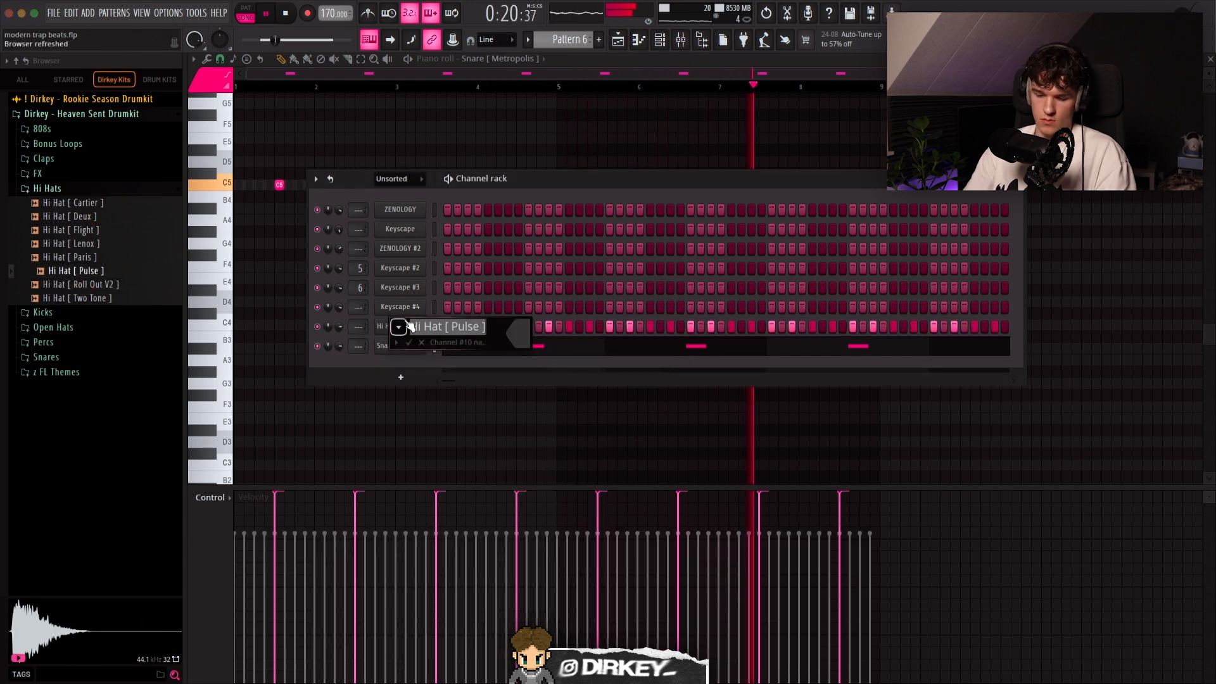
{"action": "type", "text": "hat"}
{"action": "key", "text": "Return"}
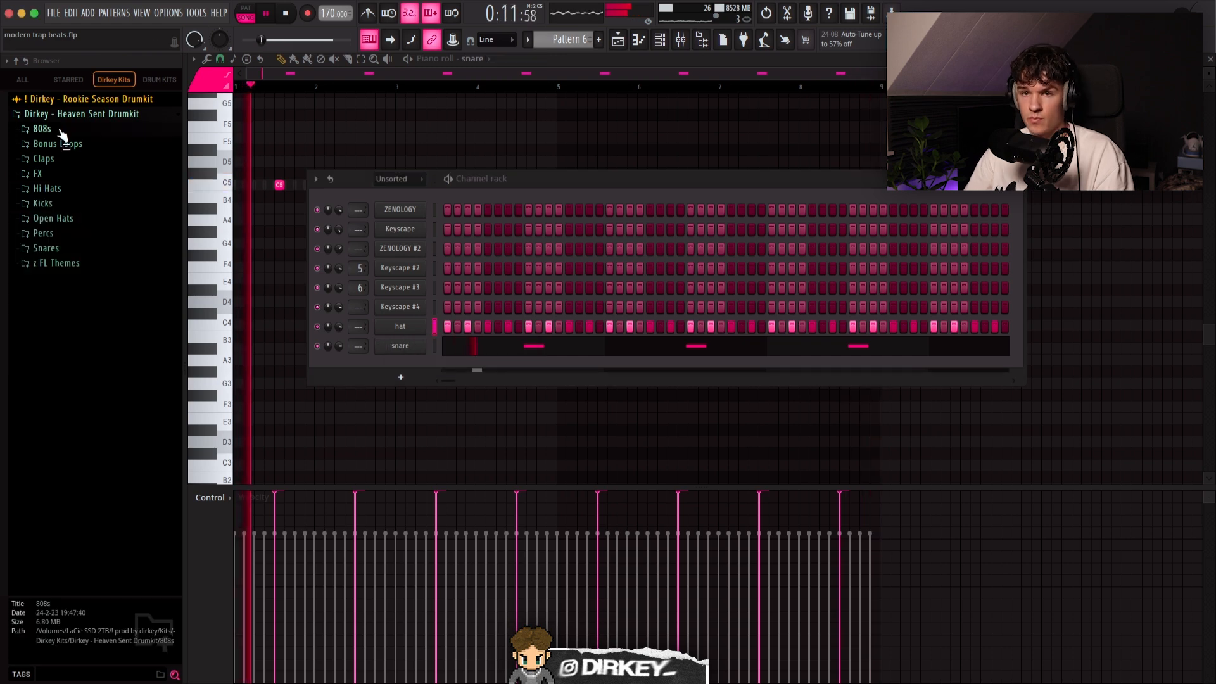
- Audition the kit's 808s and add 808 [ Experience ] and ! 808 [ Spinz ] as channels above the hat
{"action": "left_click", "coordinate": [42, 128]}
{"action": "left_click", "coordinate": [67, 170]}
{"action": "left_click", "coordinate": [63, 184]}
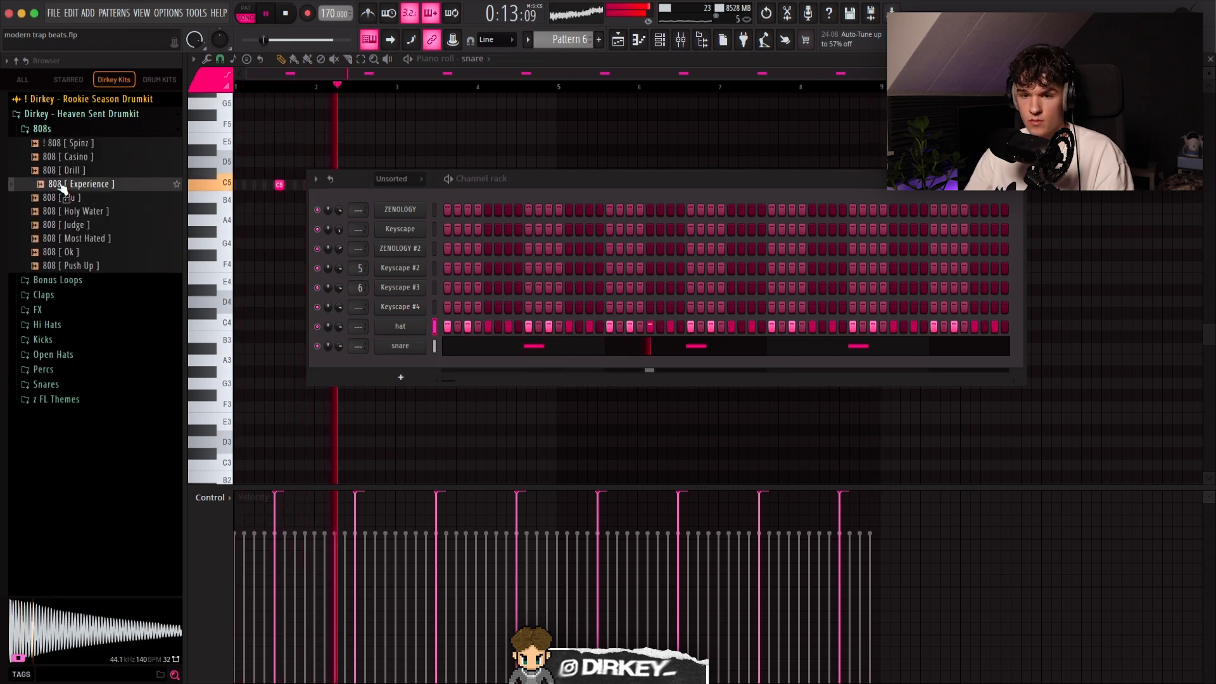
{"action": "left_click_drag", "start_coordinate": [73, 189], "coordinate": [408, 320]}
{"action": "left_click", "coordinate": [77, 145]}
- Rename the Experience channel 808 2 and the Spinz channel 808, and turn on Cut itself for 808 2
{"action": "middle_click", "coordinate": [389, 344]}
{"action": "key", "text": "Return"}
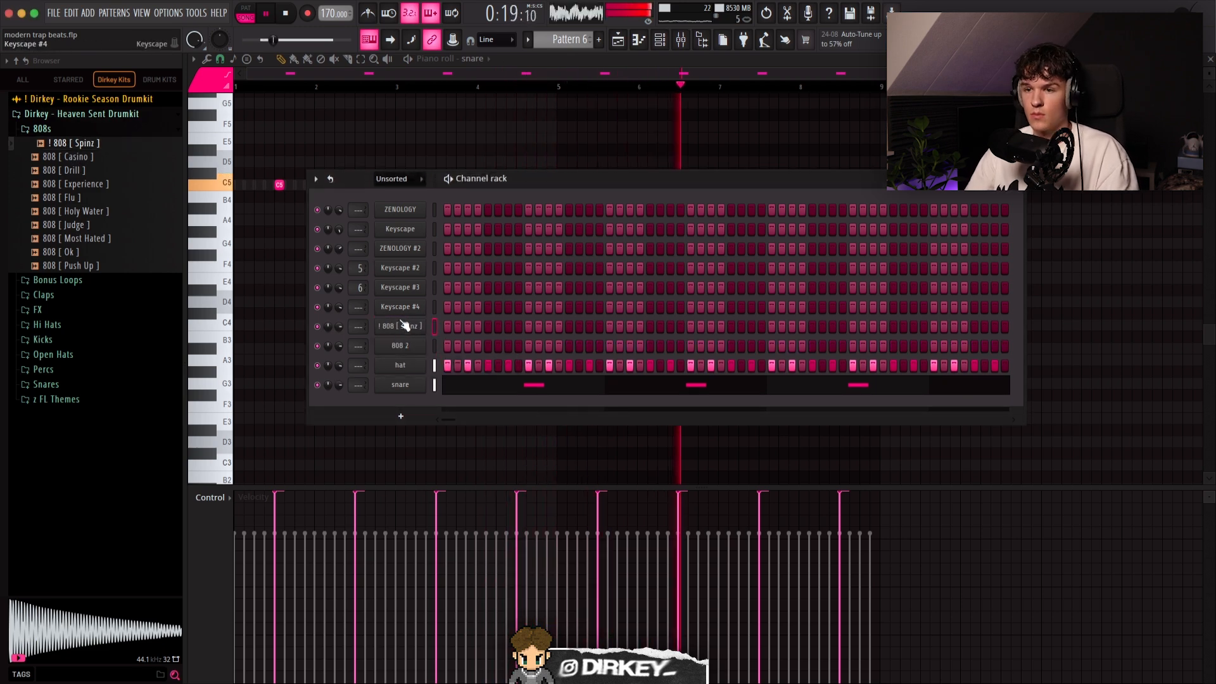
{"action": "middle_click", "coordinate": [402, 326]}
{"action": "type", "text": "808"}
{"action": "key", "text": "Return"}
{"action": "right_click", "coordinate": [412, 346]}
{"action": "left_click", "coordinate": [475, 454]}
- Write an 808 pattern with five G6 notes in bars 1-2 and two C6 notes in bar 3, and duplicate it to bar 5
{"action": "right_click", "coordinate": [403, 327]}
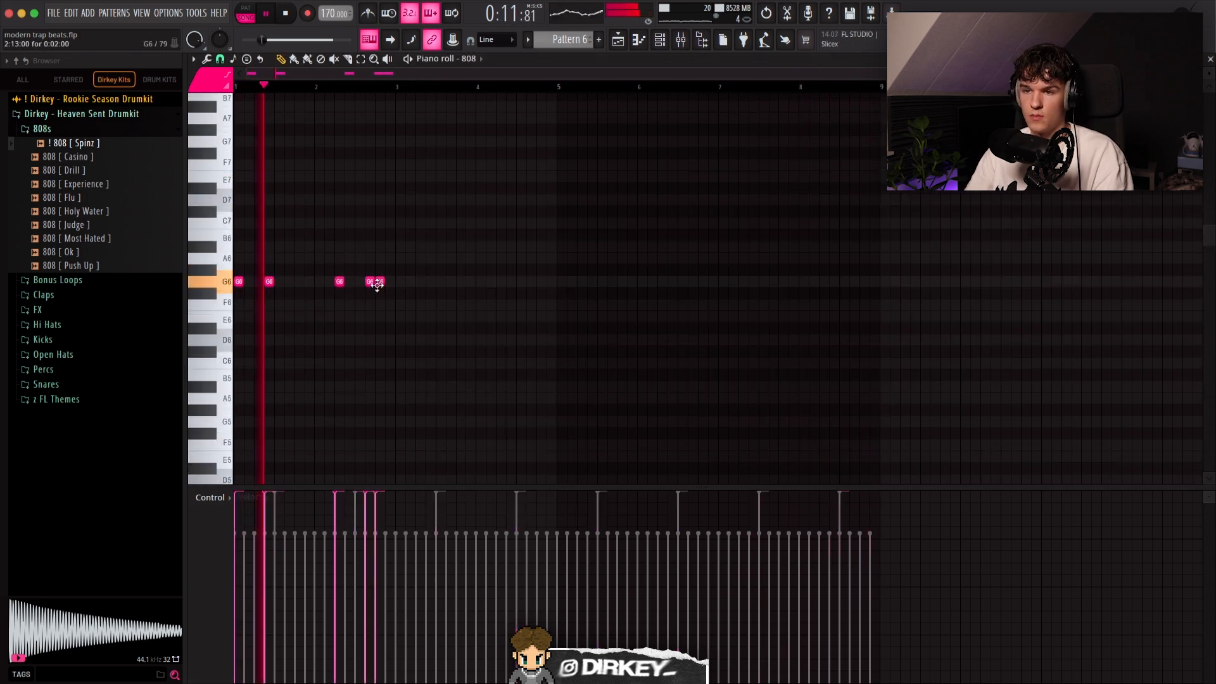
{"action": "left_click", "coordinate": [400, 363]}
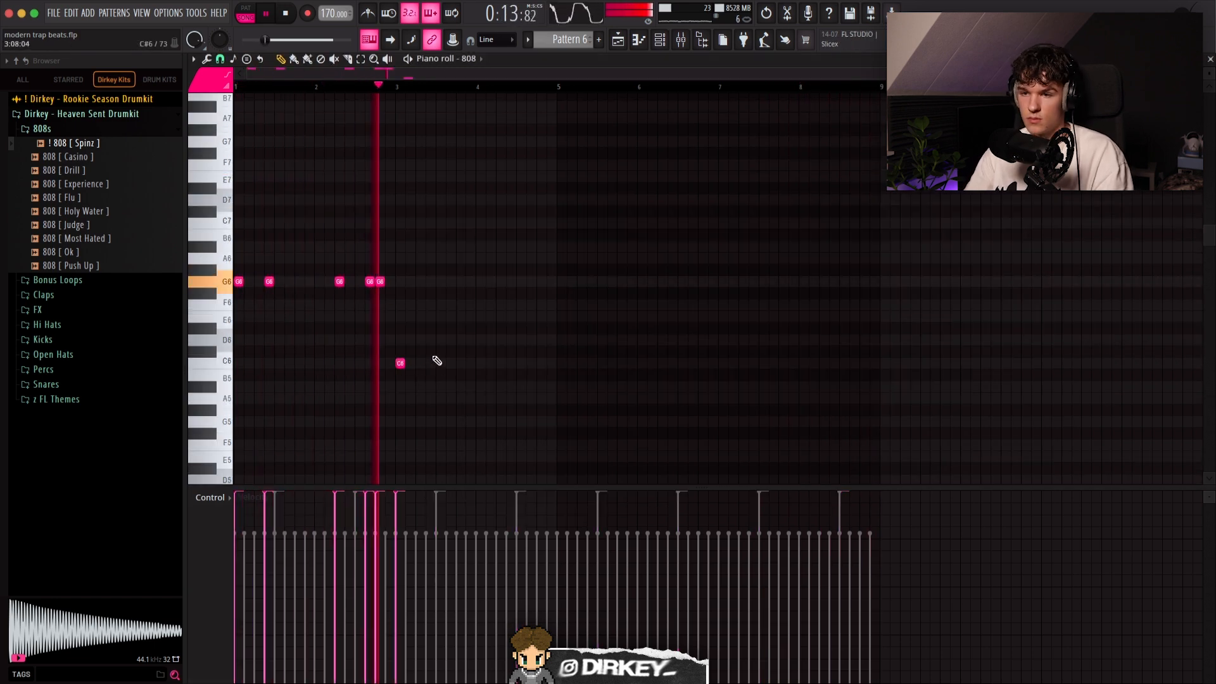
{"action": "left_click", "coordinate": [430, 363]}
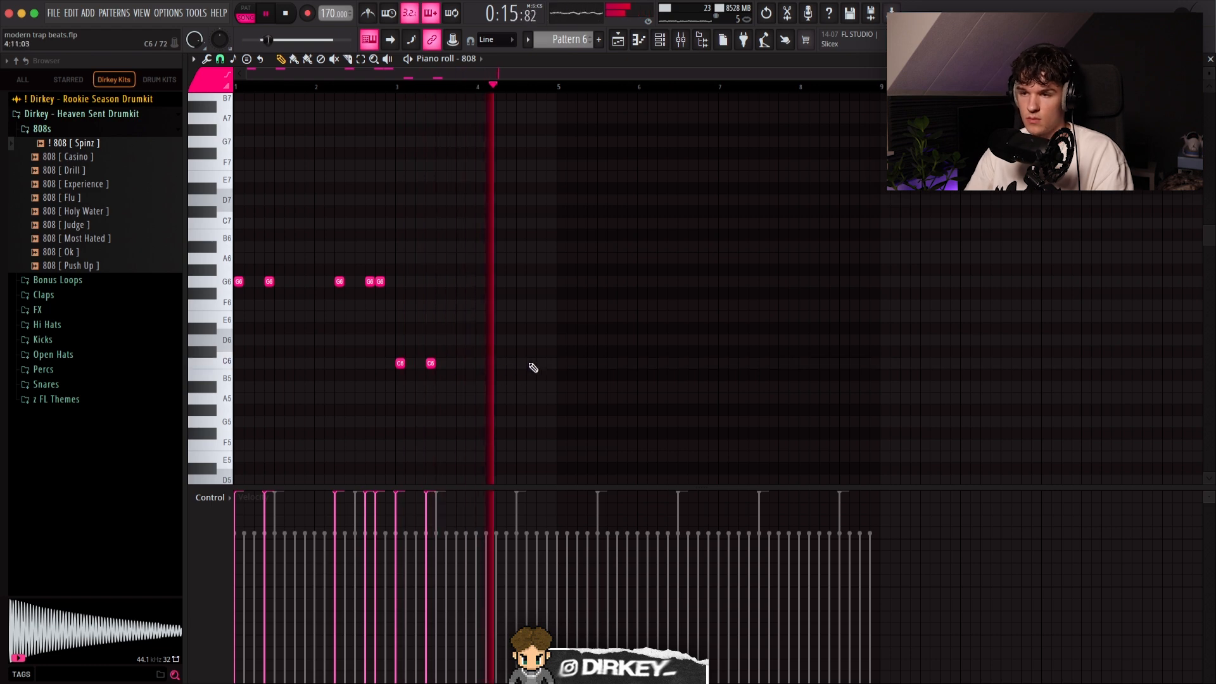
{"action": "key", "text": "ctrl+b"}
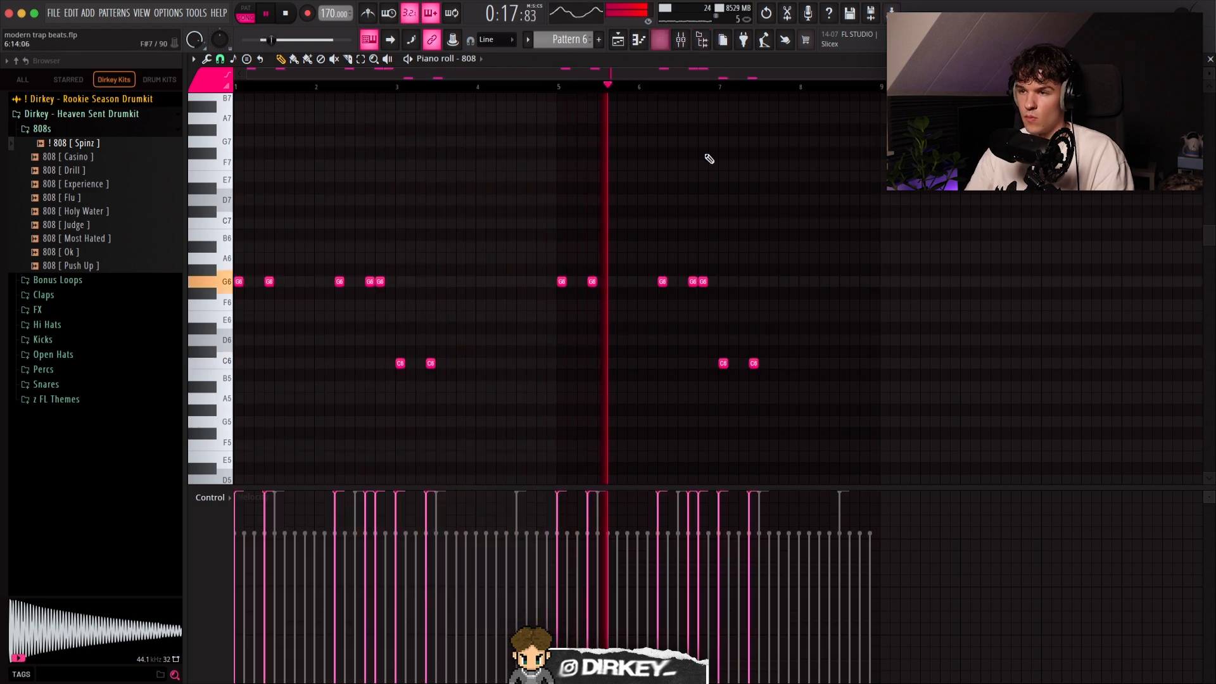
- Add three C6 notes to 808 2 at the ends of bars 4 and 8, and lengthen the 808 notes and lower them an octave
{"action": "key", "text": "F6"}
{"action": "right_click", "coordinate": [422, 339]}
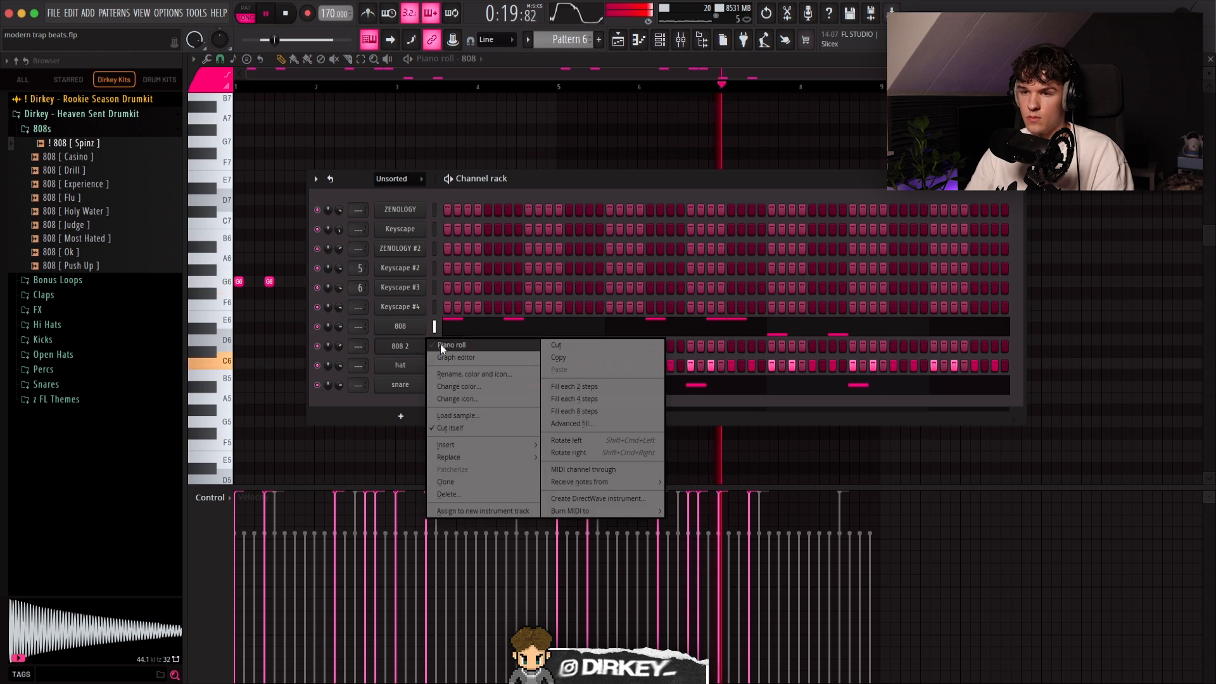
{"action": "left_click", "coordinate": [474, 344]}
{"action": "scroll", "coordinate": [403, 93], "scroll_direction": "up", "scroll_amount": 1}
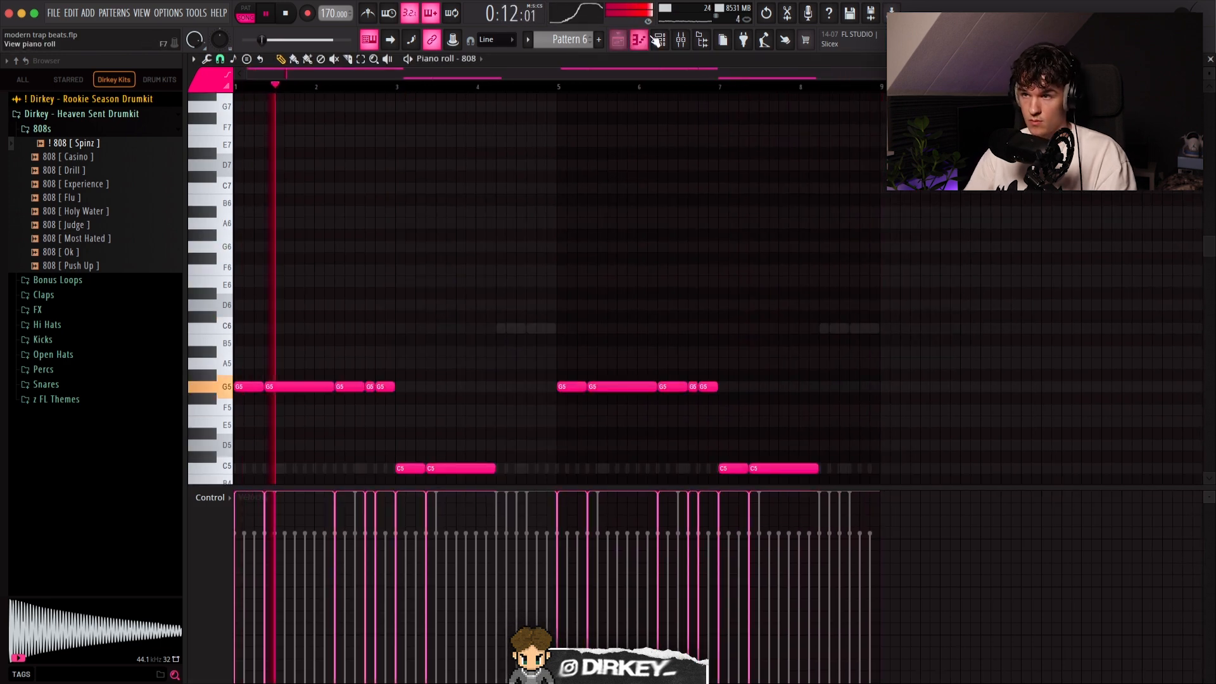
- Lower the 808 2 notes to C5, and raise the middle note of each three-note group to C6
{"action": "left_click", "coordinate": [657, 39]}
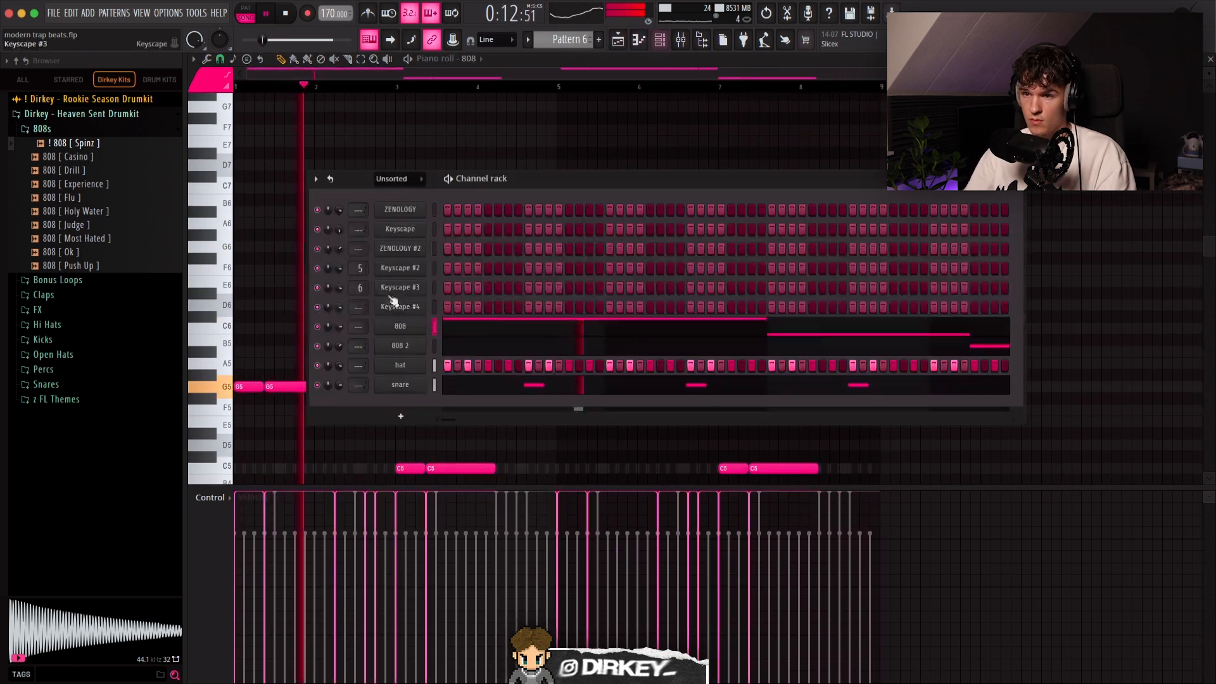
{"action": "right_click", "coordinate": [401, 346]}
{"action": "left_click", "coordinate": [455, 348]}
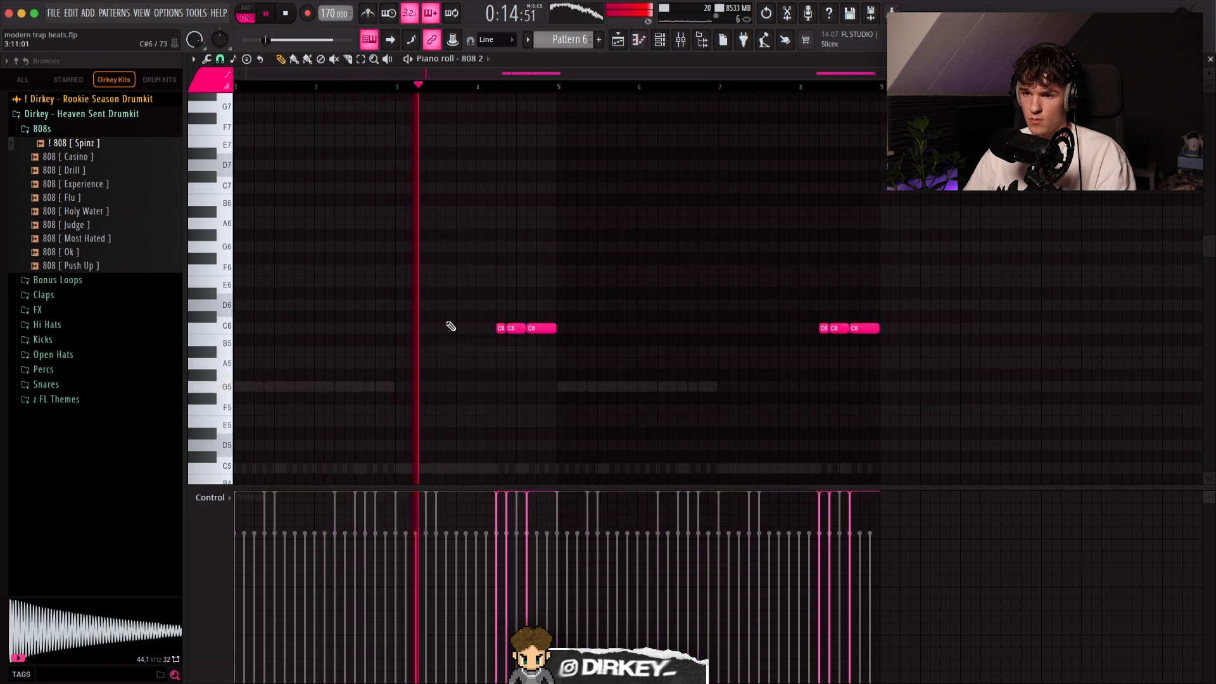
{"action": "key", "text": "F6"}
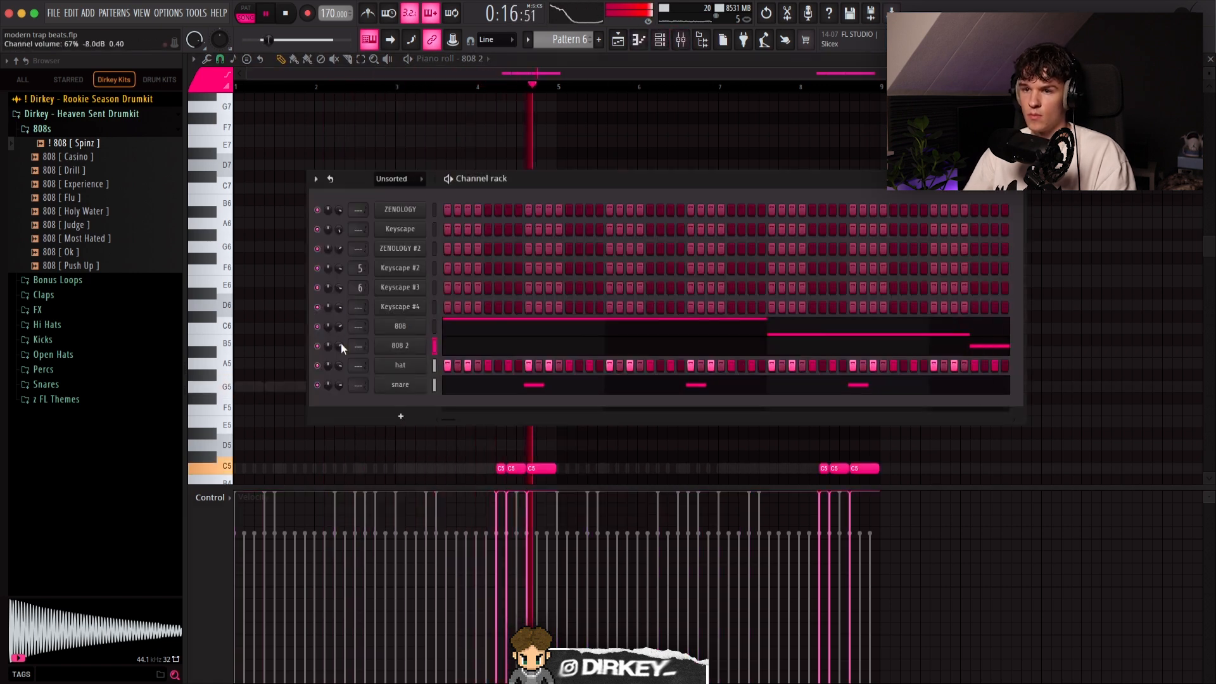
{"action": "key", "text": "F6"}
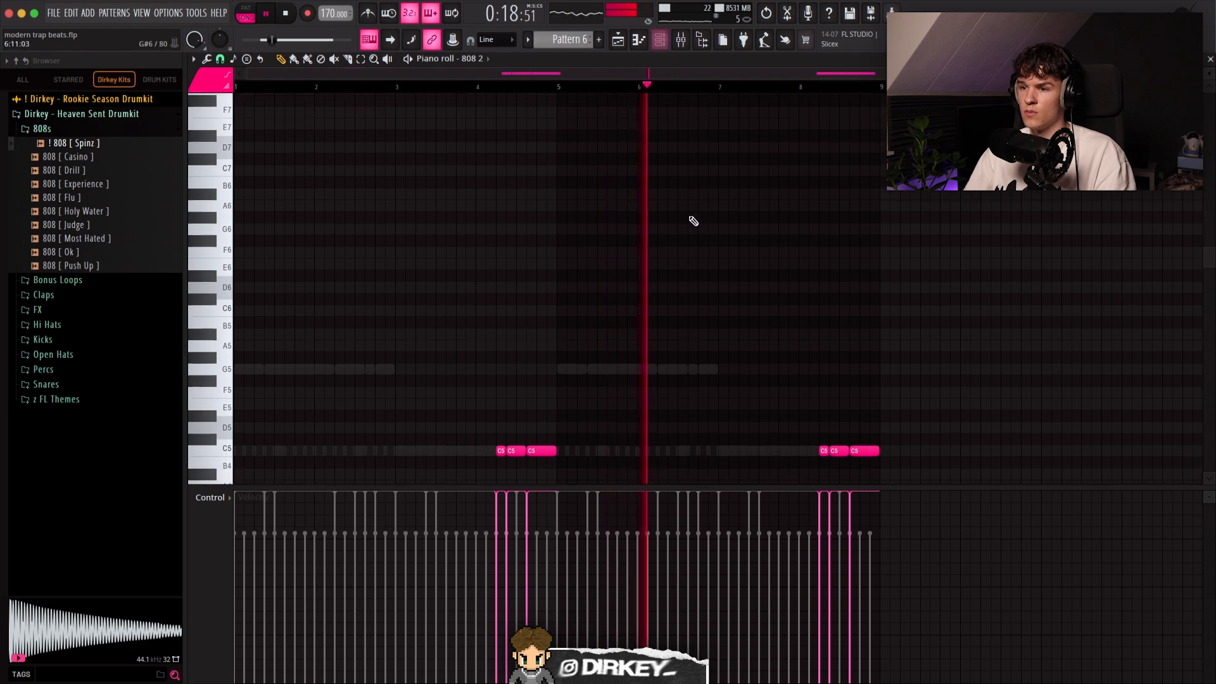
{"action": "scroll", "coordinate": [677, 244], "scroll_direction": "down", "scroll_amount": 3}
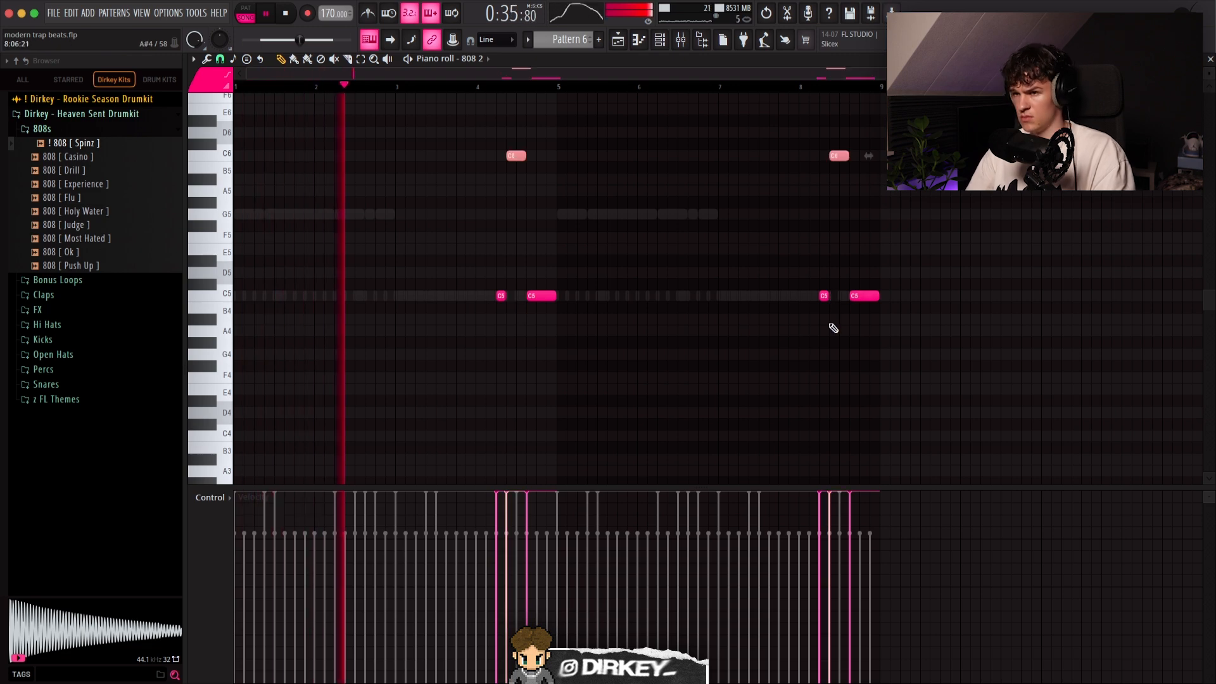
- In the 808 channel's pattern, raise the short C5 note at the start of bar 7 to C6
{"action": "left_click", "coordinate": [484, 58]}
{"action": "left_click", "coordinate": [477, 447]}
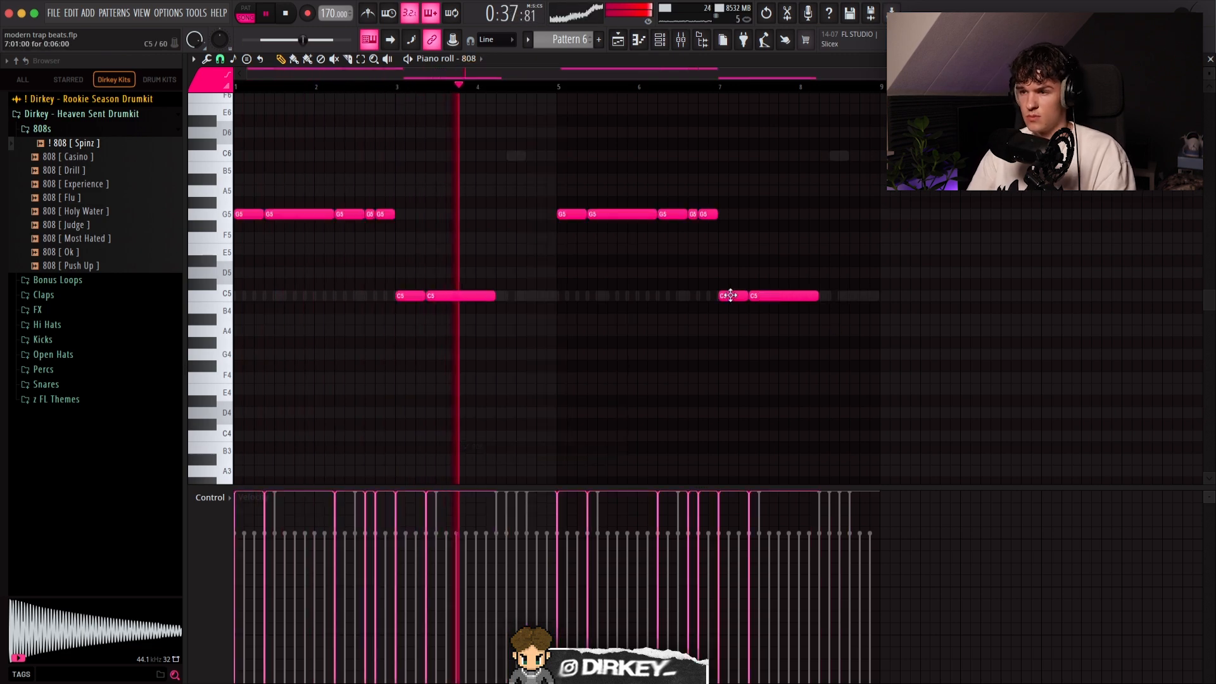
{"action": "key", "text": "ctrl+Up"}
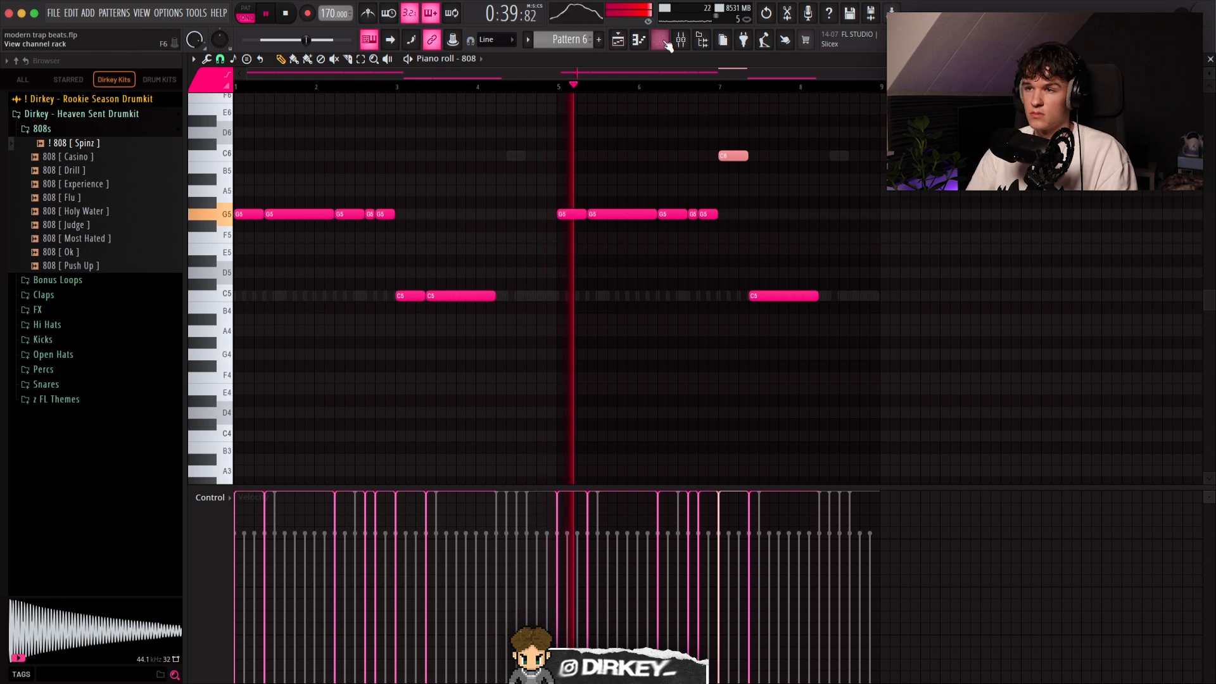
{"action": "key", "text": "F6"}
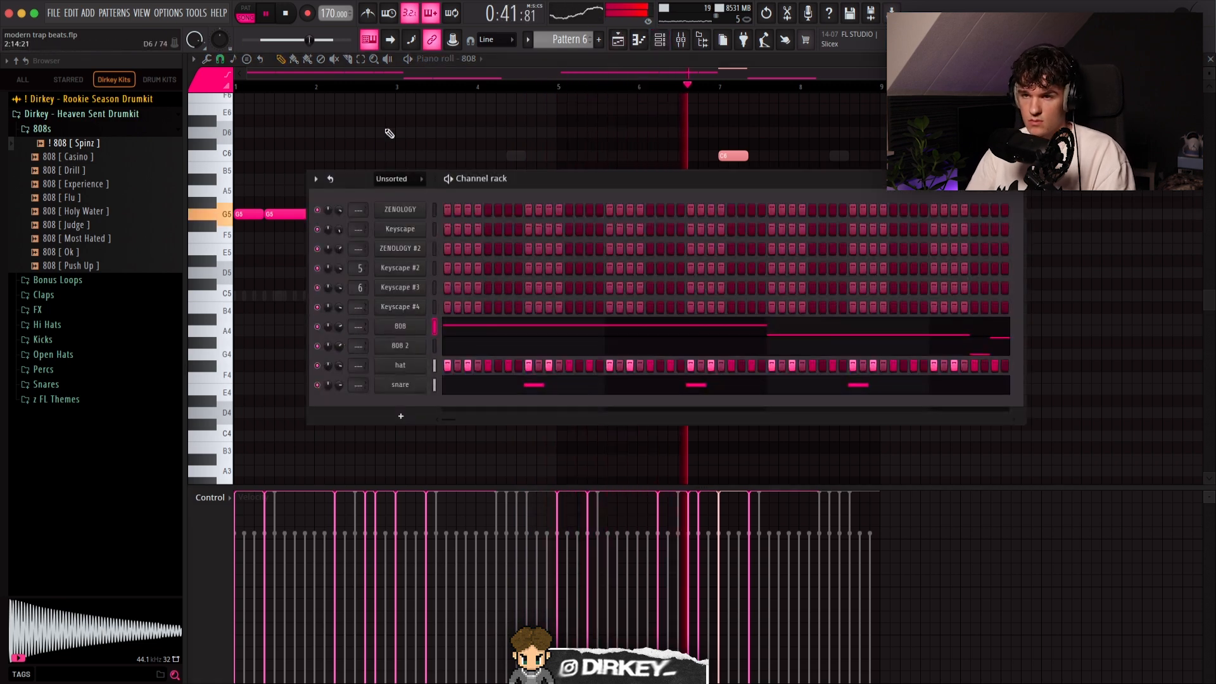
{"action": "key", "text": "F6"}
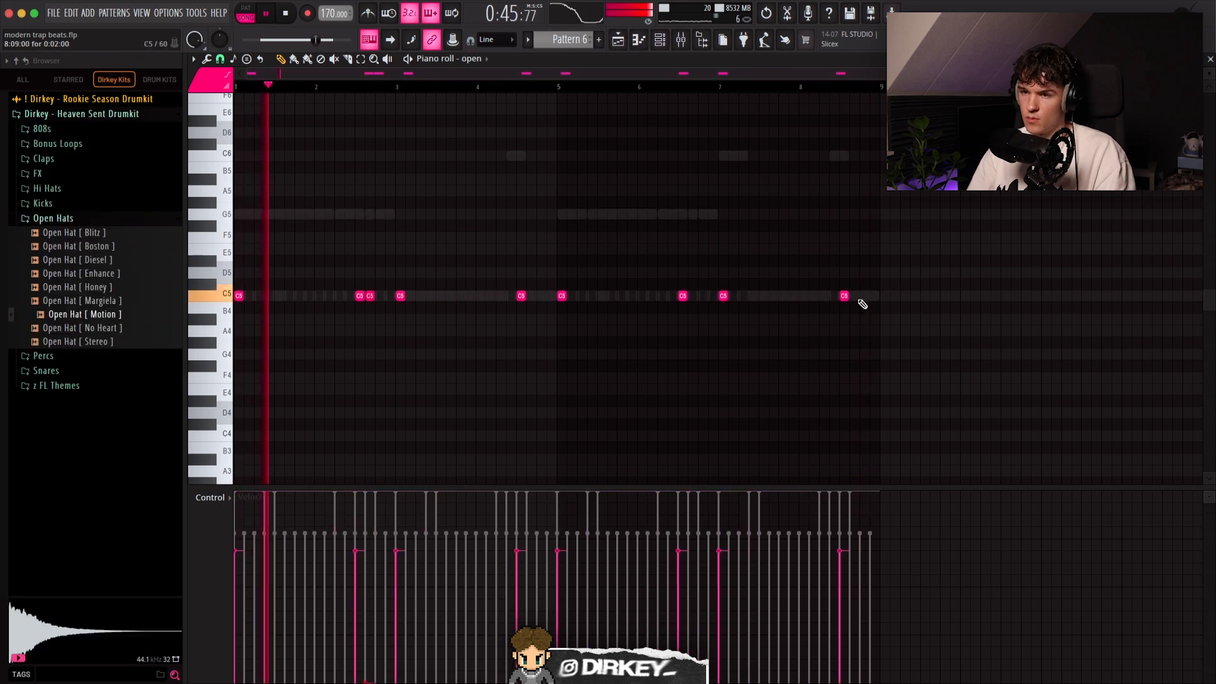
- Replace bars 5-8 of the open hat pattern with a copy of bars 1-4, and lower the first note of each close pair to B4
{"action": "left_click_drag", "start_coordinate": [971, 256], "coordinate": [551, 378]}
{"action": "key", "text": "Delete"}
{"action": "left_click_drag", "start_coordinate": [559, 87], "coordinate": [3, 114]}
{"action": "key", "text": "ctrl+b"}
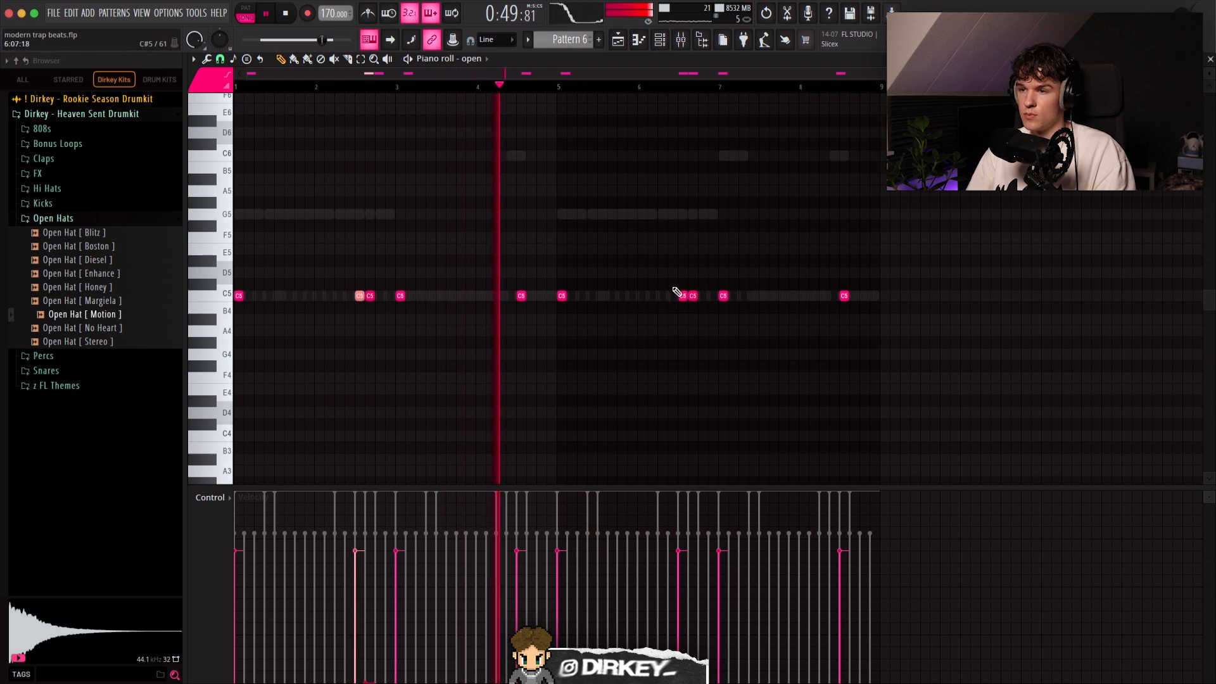
{"action": "left_click_drag", "start_coordinate": [676, 295], "coordinate": [681, 319]}
{"action": "left_click", "coordinate": [662, 39]}
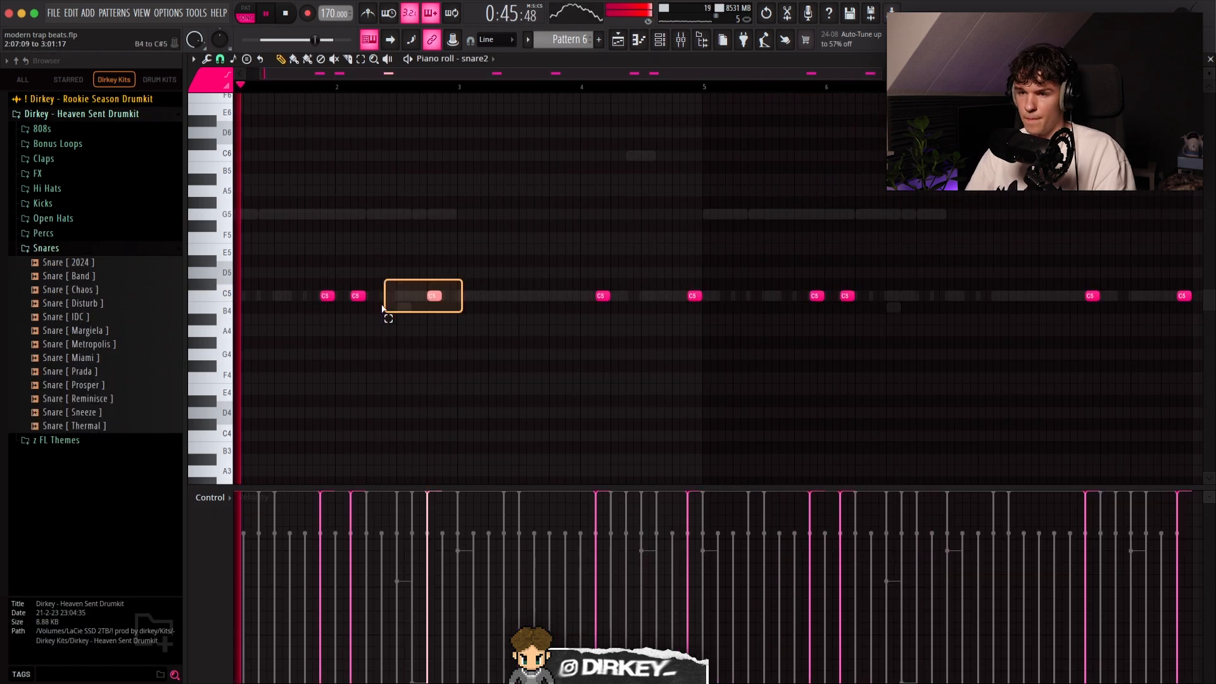
- Turn the snare2 hit late in bar 2 into two adjacent G#4 notes with reduced velocities, the second one quieter
{"action": "left_click_drag", "start_coordinate": [463, 279], "coordinate": [434, 366]}
{"action": "left_click_drag", "start_coordinate": [428, 543], "coordinate": [451, 609]}
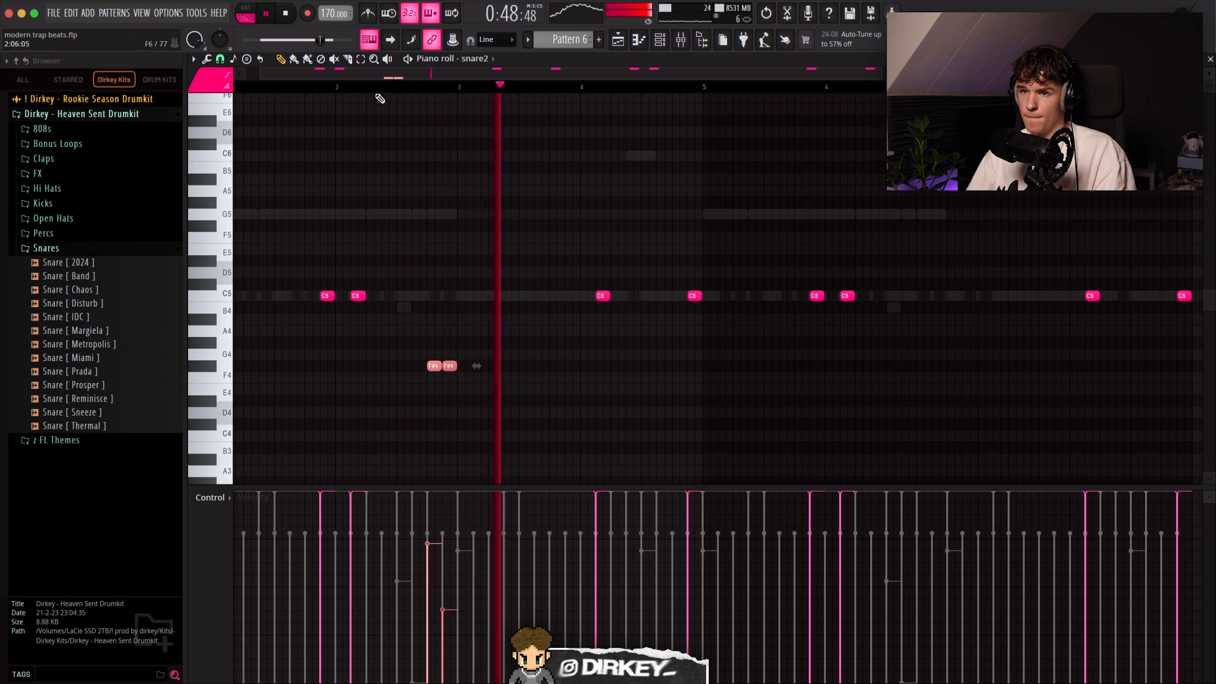
{"action": "scroll", "coordinate": [375, 74], "scroll_direction": "down", "scroll_amount": 2}
{"action": "left_click_drag", "start_coordinate": [379, 367], "coordinate": [380, 343]}
- Replace bars 5-8 of the snare2 pattern with a duplicate of bars 1-4
{"action": "left_click_drag", "start_coordinate": [1056, 302], "coordinate": [619, 218]}
{"action": "key", "text": "Delete"}
{"action": "left_click_drag", "start_coordinate": [562, 89], "coordinate": [246, 95]}
{"action": "key", "text": "super+b"}
- Pan the paired G#4 snare2 notes progressively right in bar 2 and progressively left in bar 6
{"action": "left_click_drag", "start_coordinate": [758, 339], "coordinate": [296, 379]}
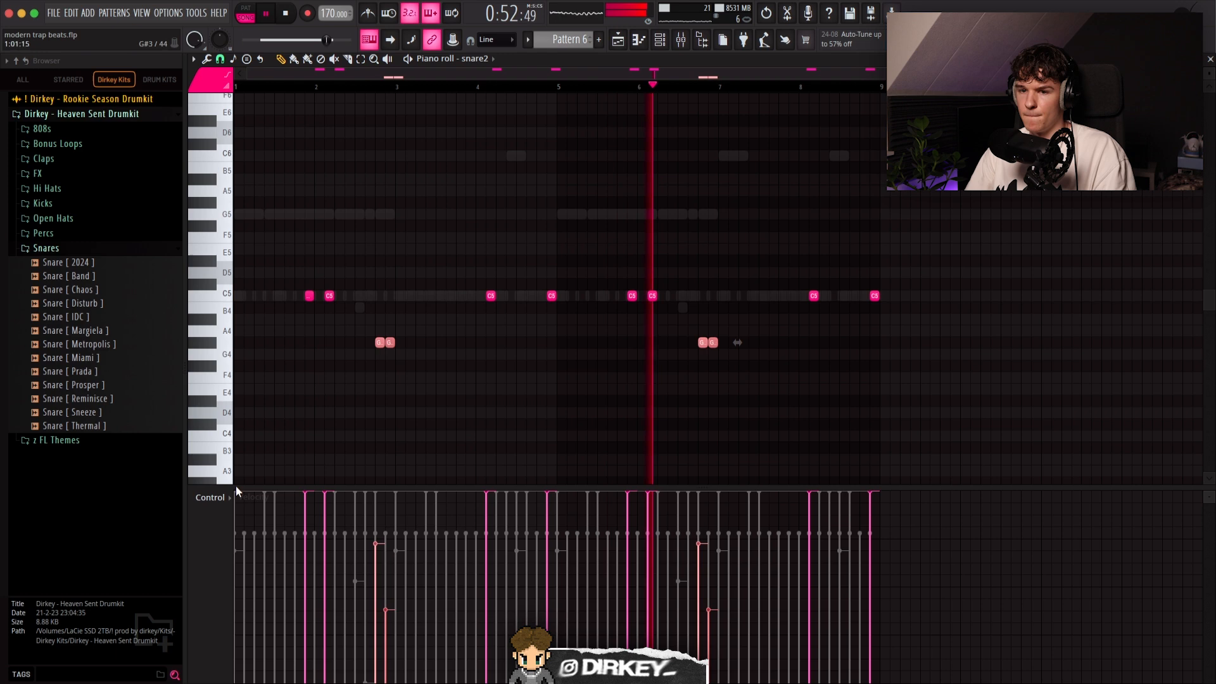
{"action": "left_click", "coordinate": [210, 499]}
{"action": "left_click", "coordinate": [229, 523]}
{"action": "left_click", "coordinate": [386, 535]}
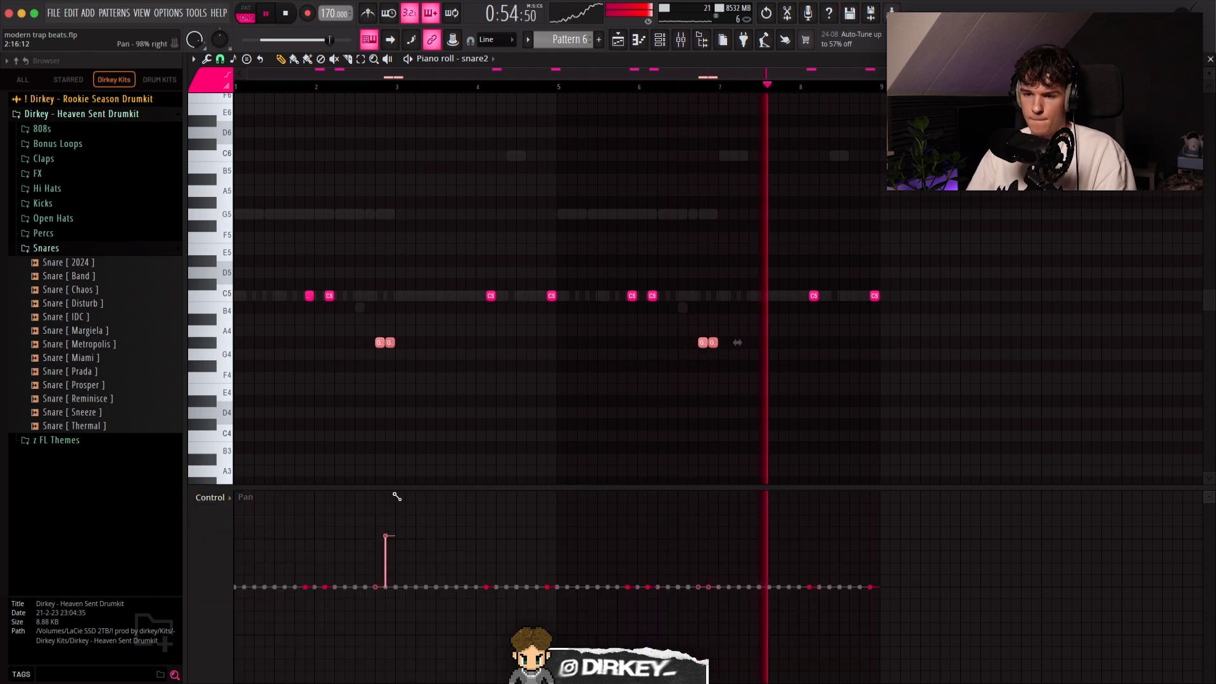
{"action": "left_click", "coordinate": [377, 558]}
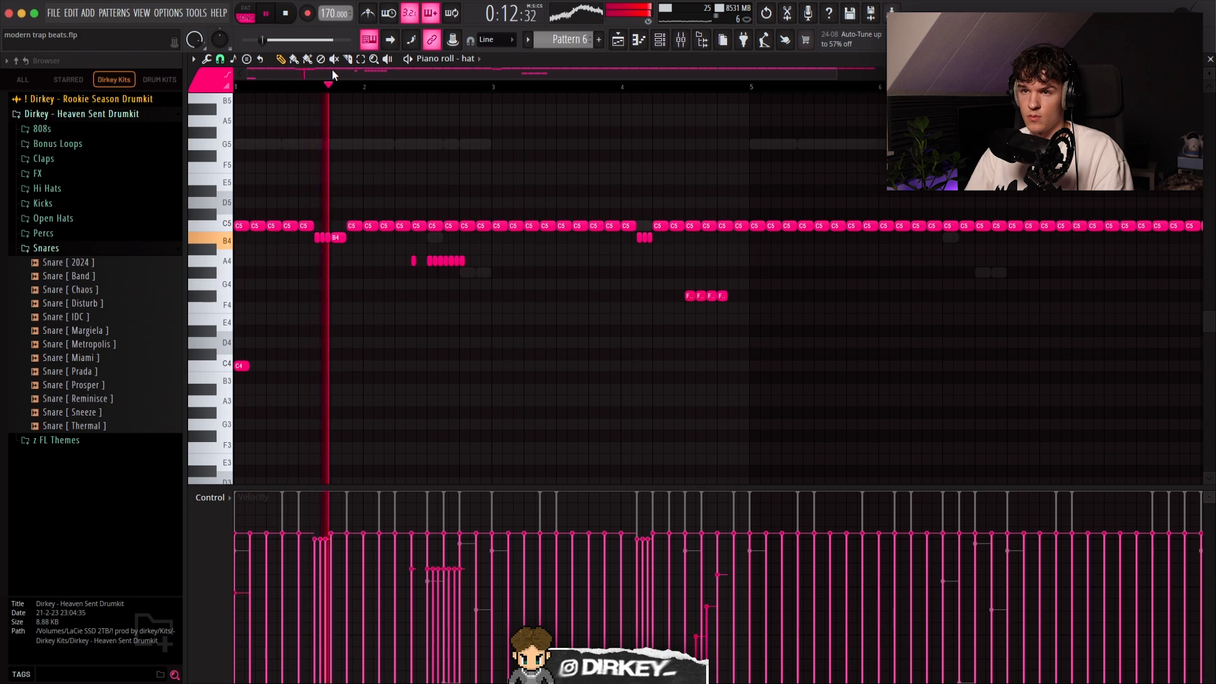
- Replace bars 5-8 of the hat pattern with a duplicate of bars 1-4
{"action": "scroll", "coordinate": [332, 74], "scroll_direction": "down", "scroll_amount": 3}
{"action": "left_click_drag", "start_coordinate": [1051, 138], "coordinate": [560, 261]}
{"action": "key", "text": "Delete"}
{"action": "key", "text": "super+b"}
- Pan the four-note F#4 hat rolls progressively, to the left in bar 4 and to the right in bar 8
{"action": "left_click", "coordinate": [211, 497]}
{"action": "left_click", "coordinate": [230, 522]}
{"action": "left_click_drag", "start_coordinate": [504, 291], "coordinate": [550, 312]}
{"action": "left_click_drag", "start_coordinate": [516, 597], "coordinate": [530, 617]}
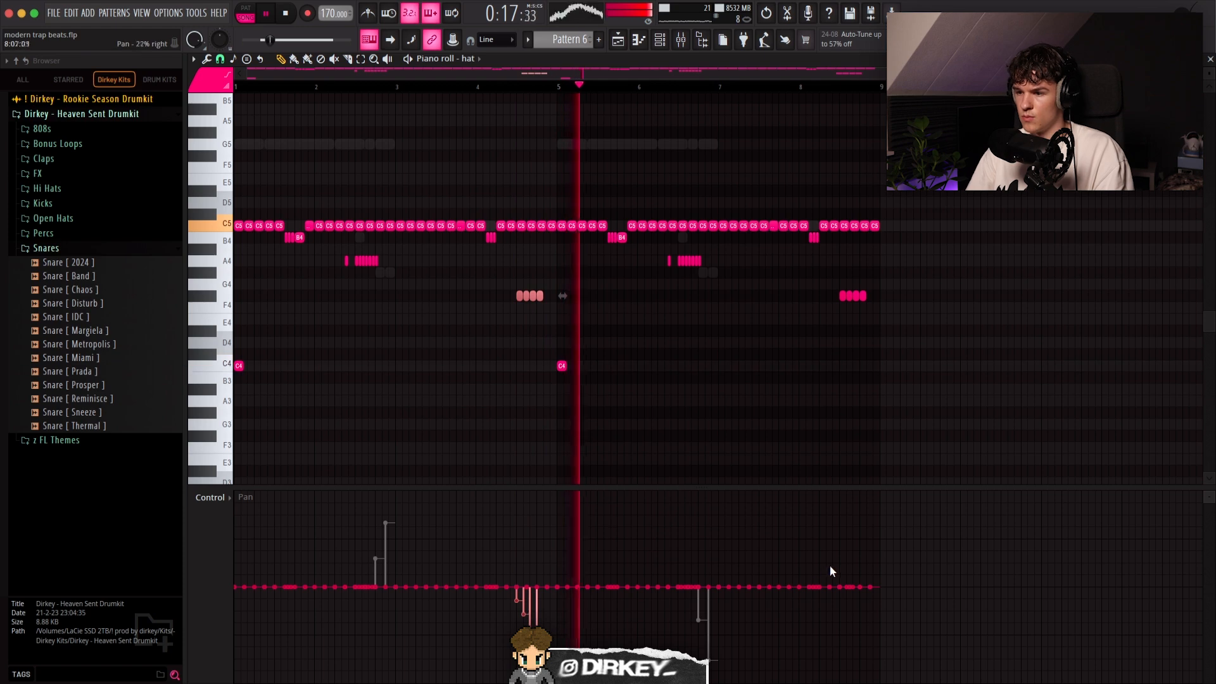
{"action": "left_click_drag", "start_coordinate": [898, 295], "coordinate": [837, 304]}
{"action": "left_click_drag", "start_coordinate": [841, 586], "coordinate": [877, 501]}
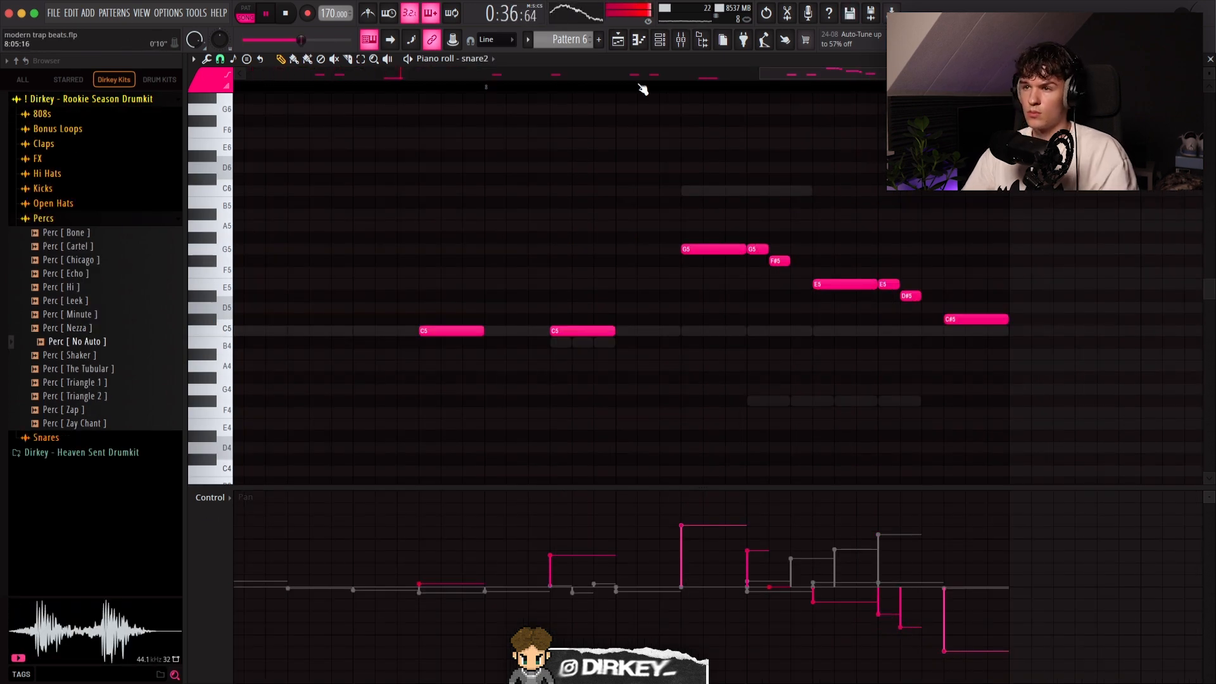
- Review the full snare2 pattern, the mixer tracks, the channel rack and the Pattern 6 clips in the playlist
{"action": "scroll", "coordinate": [637, 83], "scroll_direction": "down", "scroll_amount": 5}
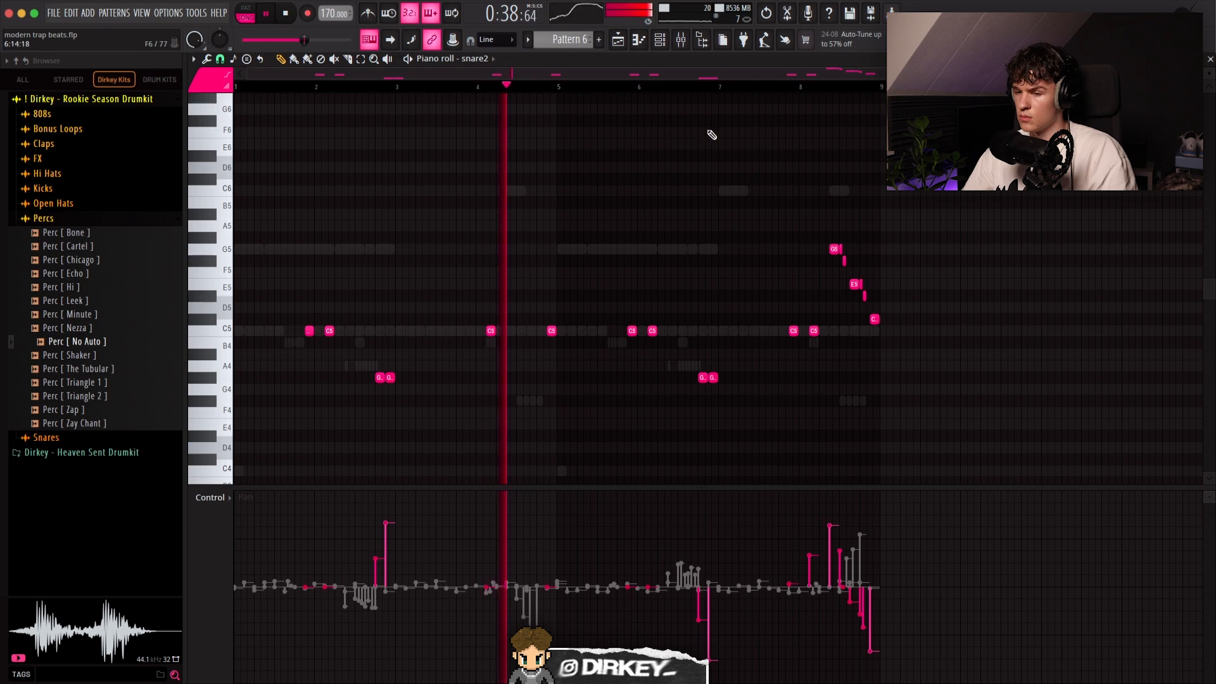
{"action": "left_click", "coordinate": [681, 40]}
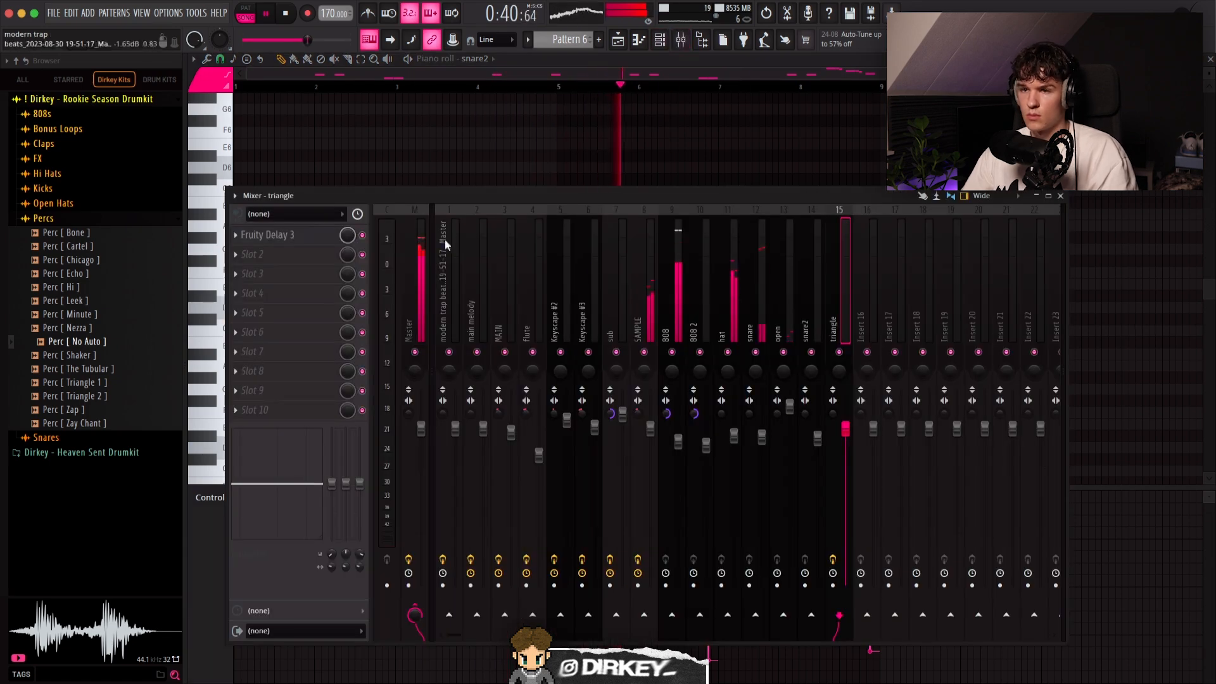
{"action": "key", "text": "F9"}
{"action": "key", "text": "F6"}
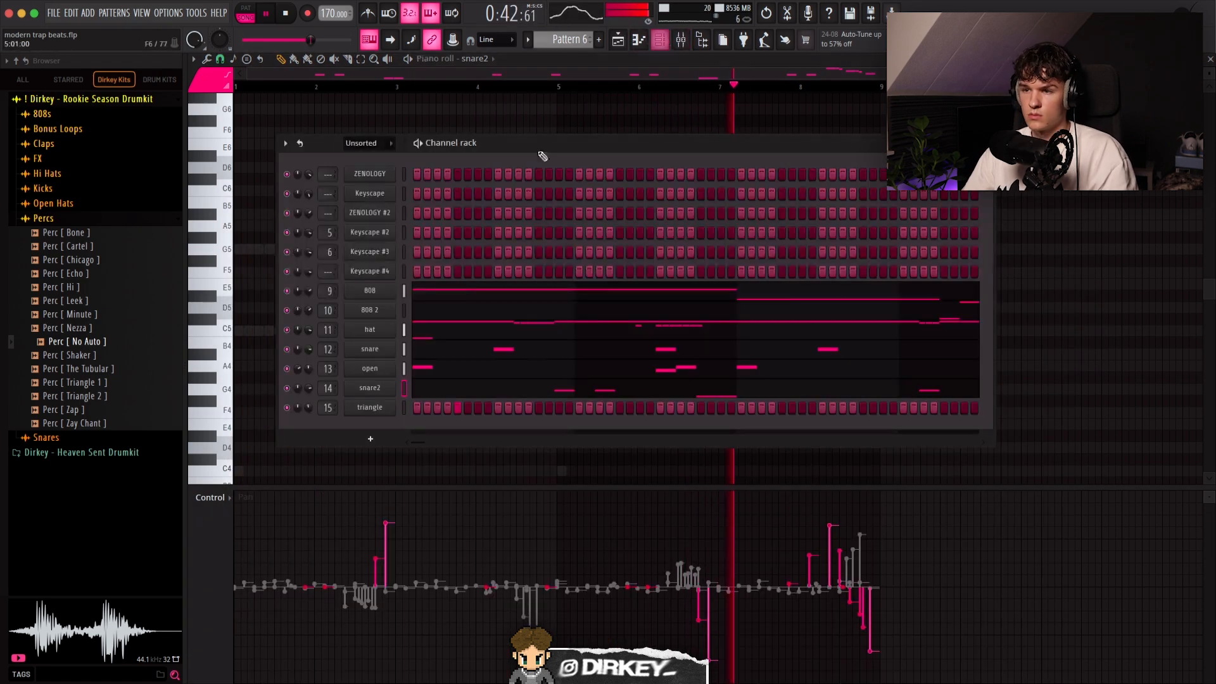
{"action": "left_click_drag", "start_coordinate": [509, 142], "coordinate": [539, 143]}
{"action": "key", "text": "F6"}
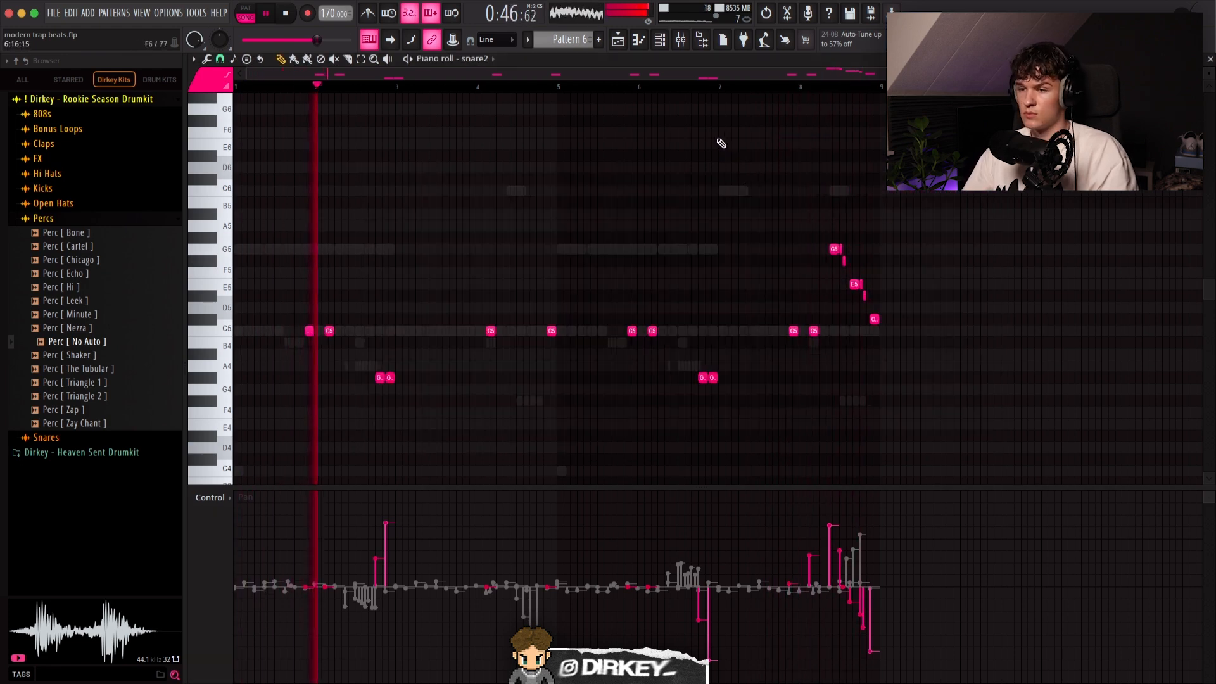
{"action": "key", "text": "F5"}
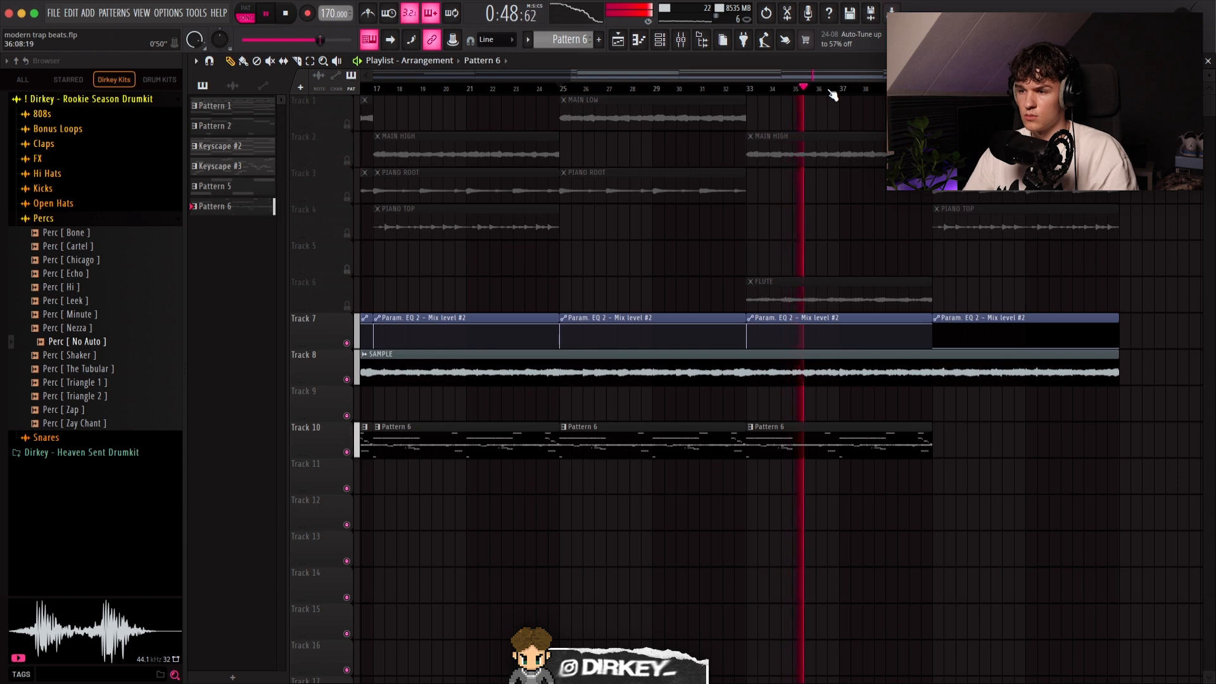
{"action": "scroll", "coordinate": [771, 93], "scroll_direction": "down", "scroll_amount": 3}
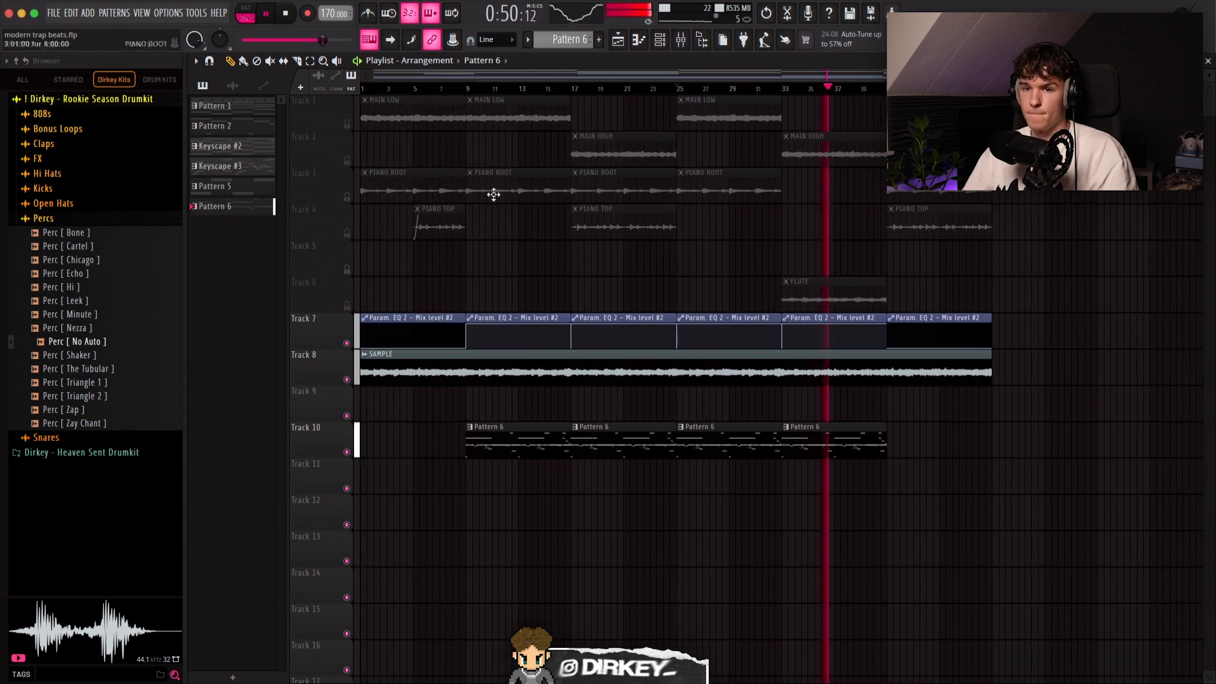
- Browse the open hats of the Heaven Sent Drumkit and examine the mixer
{"action": "left_click", "coordinate": [53, 99]}
{"action": "left_click", "coordinate": [69, 114]}
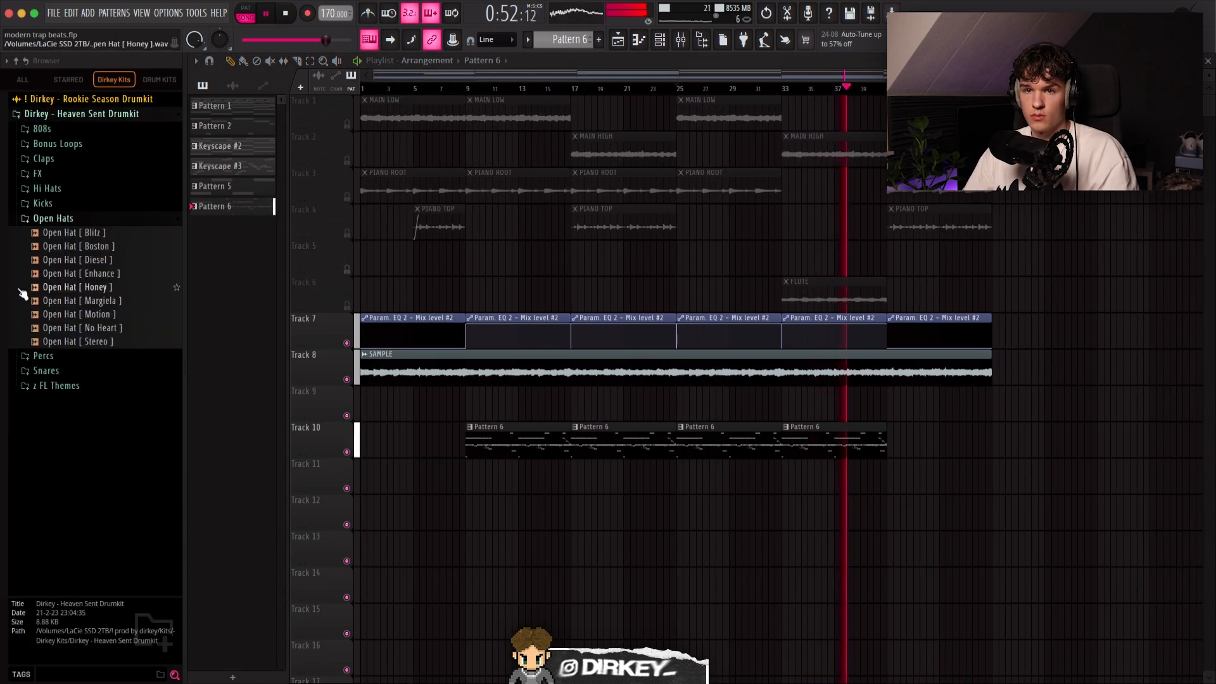
{"action": "left_click", "coordinate": [49, 219]}
{"action": "left_click", "coordinate": [680, 41]}
{"action": "left_click_drag", "start_coordinate": [587, 261], "coordinate": [549, 150]}
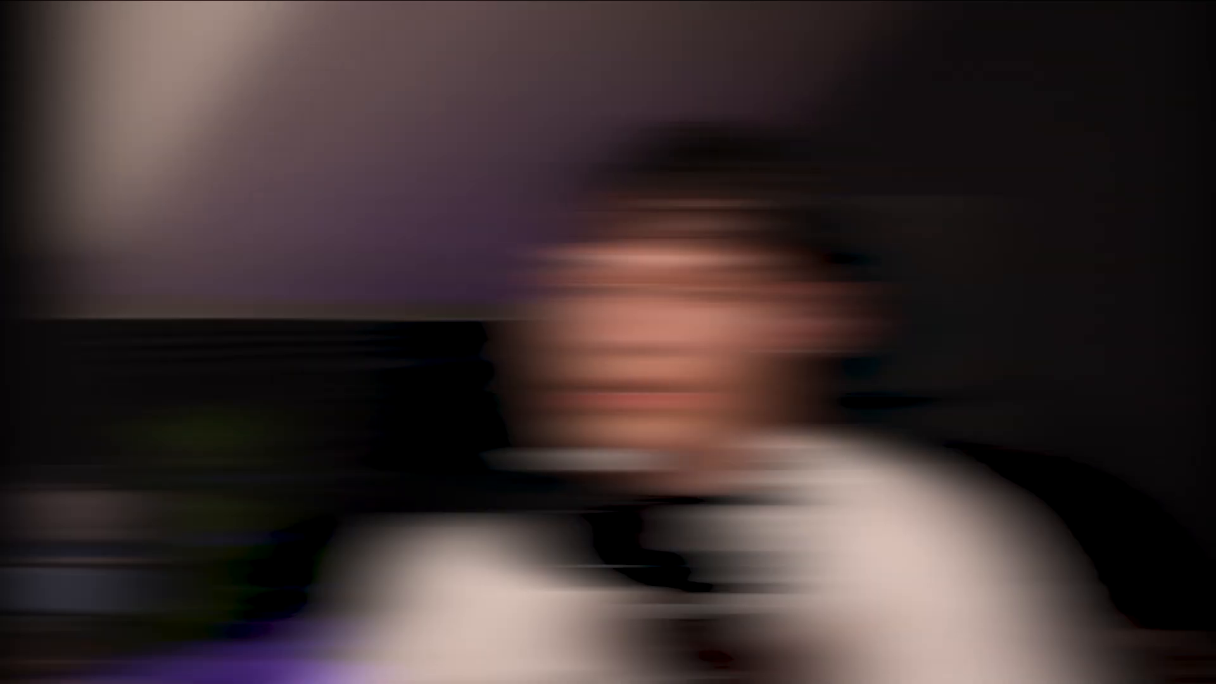